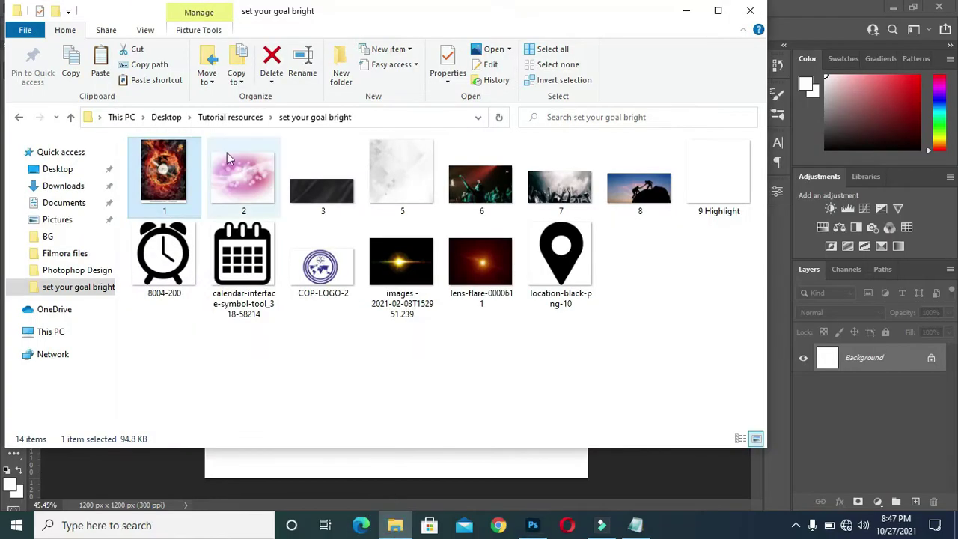
Place image 1, the flaming vinyl record, scaled to about 513% to fill the canvas
{"action": "left_click_drag", "start_coordinate": [352, 485], "coordinate": [378, 463]}
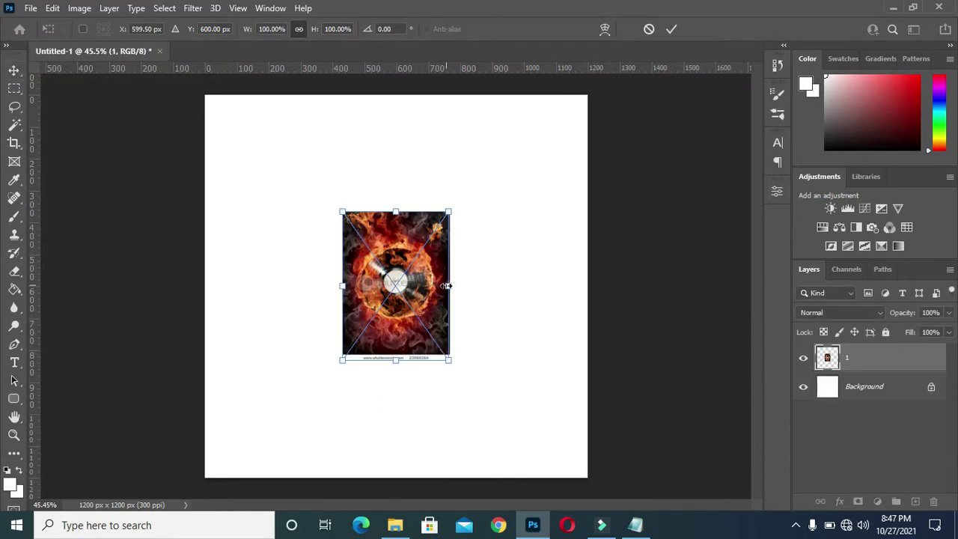
{"action": "left_click_drag", "start_coordinate": [446, 285], "coordinate": [683, 285]}
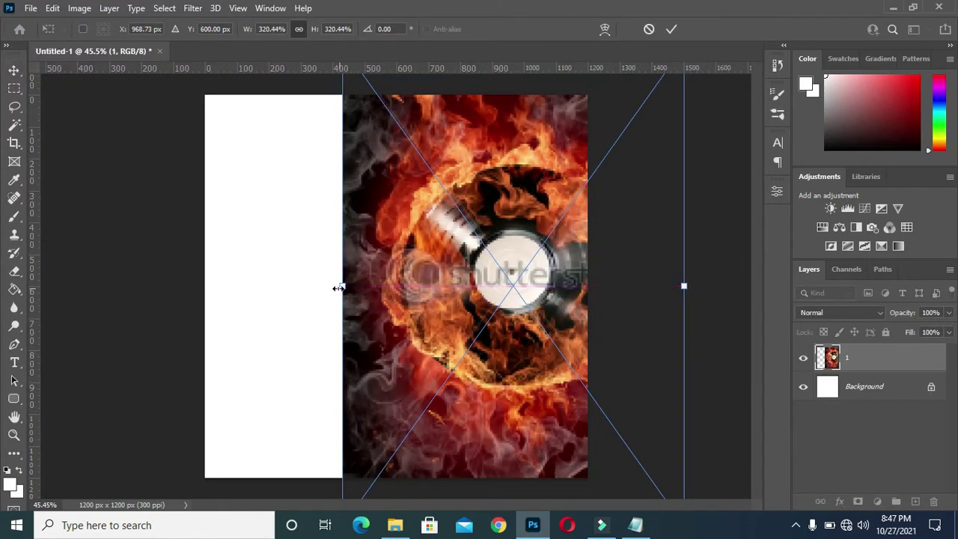
{"action": "left_click_drag", "start_coordinate": [345, 285], "coordinate": [139, 285]}
{"action": "mouse_move", "coordinate": [397, 300]}
{"action": "left_mouse_down"}
{"action": "mouse_move", "coordinate": [364, 383]}
{"action": "mouse_move", "coordinate": [388, 305]}
{"action": "mouse_move", "coordinate": [398, 307]}
{"action": "left_mouse_up"}
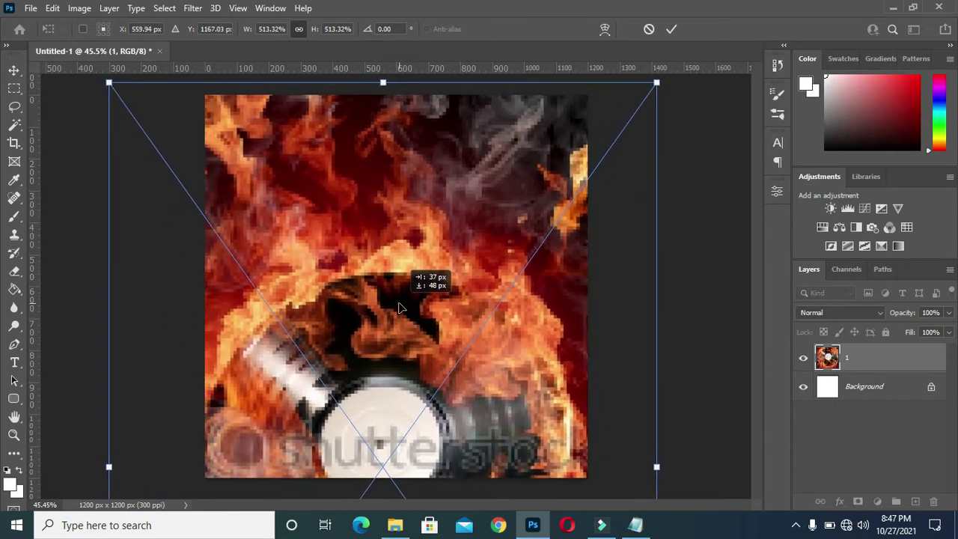
{"action": "left_click_drag", "start_coordinate": [399, 307], "coordinate": [406, 308]}
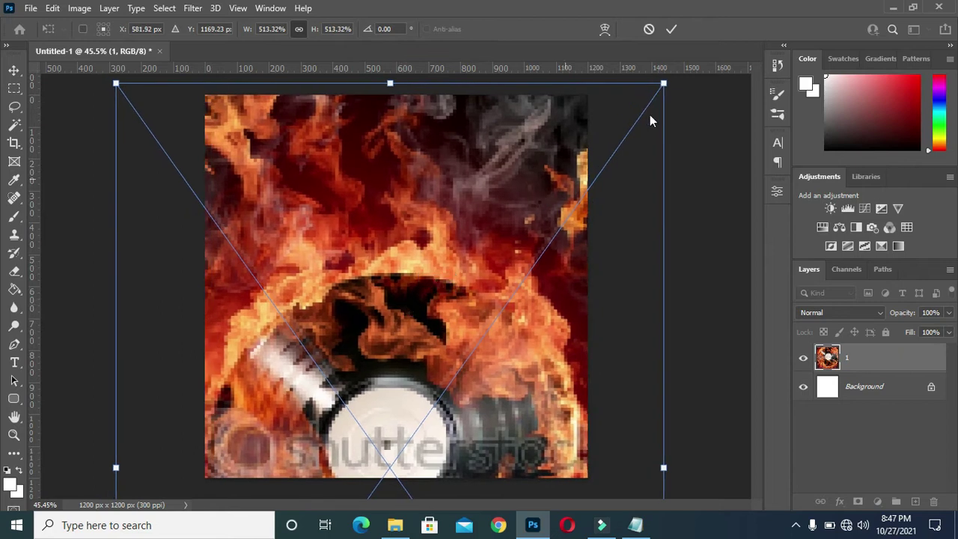
{"action": "left_click", "coordinate": [670, 30]}
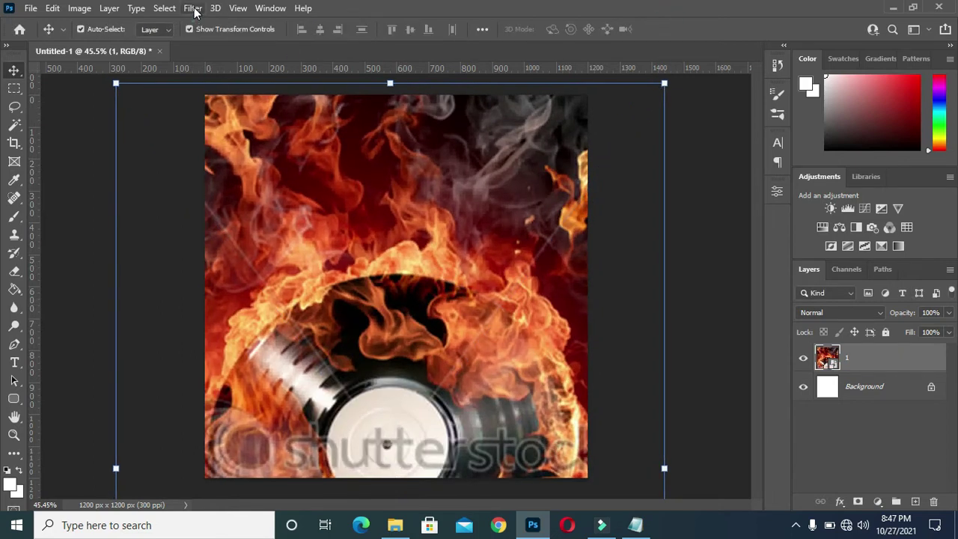
Apply a 49.8-pixel Gaussian Blur to the flame layer 1
{"action": "left_click", "coordinate": [193, 9]}
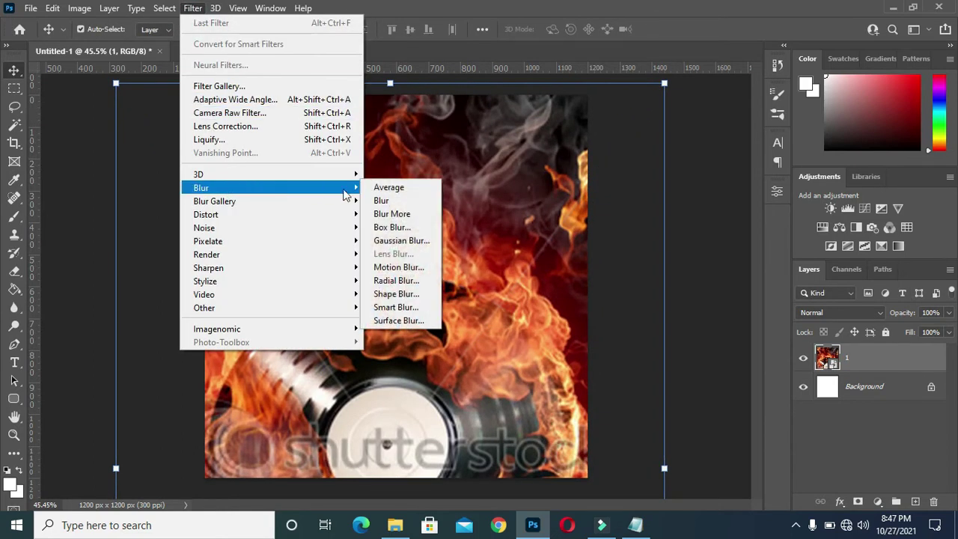
{"action": "left_click", "coordinate": [389, 241]}
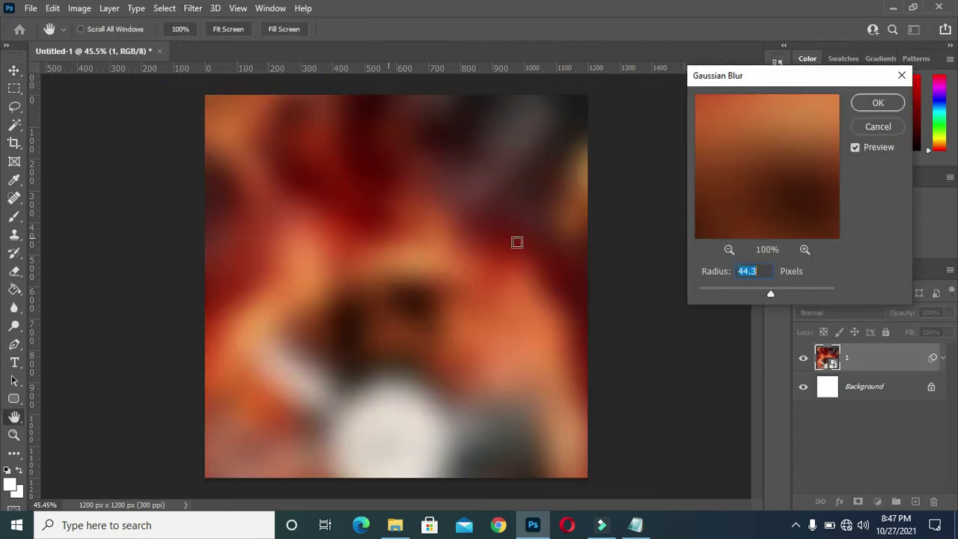
{"action": "left_click", "coordinate": [772, 293]}
{"action": "left_click", "coordinate": [772, 294]}
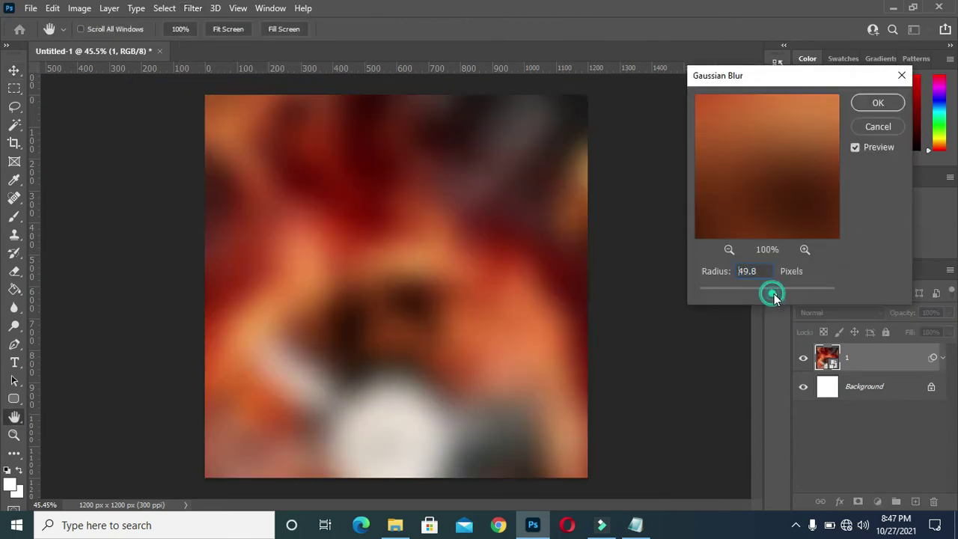
{"action": "left_click", "coordinate": [879, 103]}
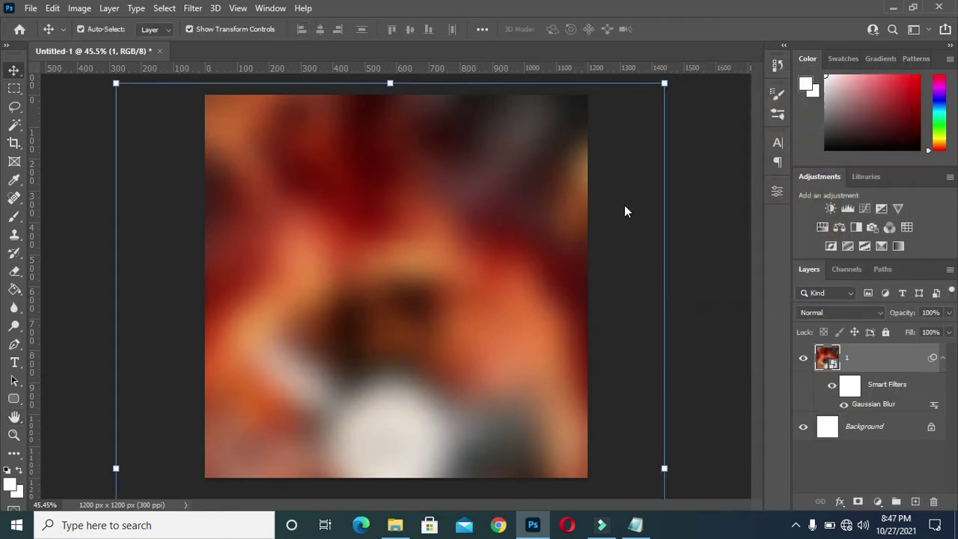
{"action": "left_click", "coordinate": [397, 524]}
Place image 2, the pink bokeh, stretched over the canvas in Multiply mode
{"action": "left_click_drag", "start_coordinate": [374, 464], "coordinate": [374, 459]}
{"action": "left_click_drag", "start_coordinate": [395, 366], "coordinate": [393, 493]}
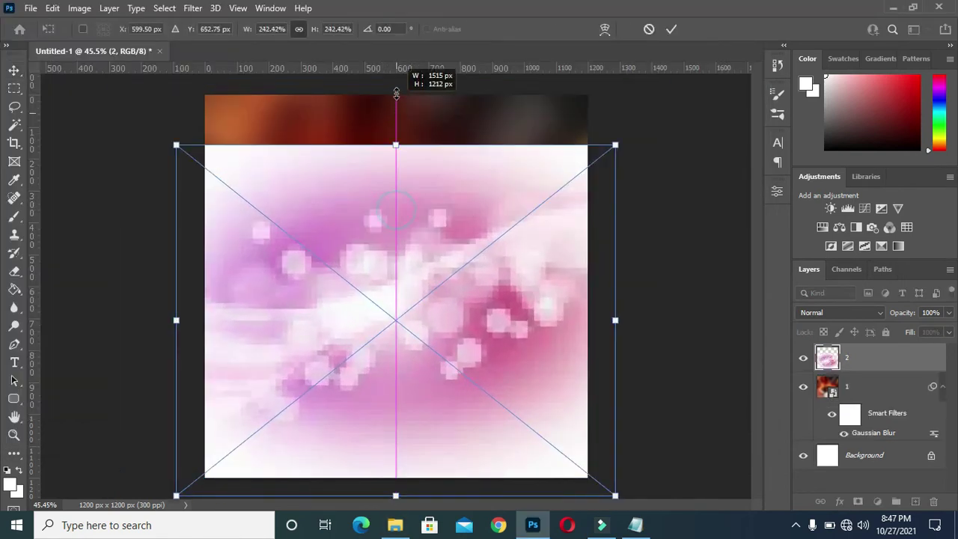
{"action": "left_click_drag", "start_coordinate": [396, 210], "coordinate": [397, 75]}
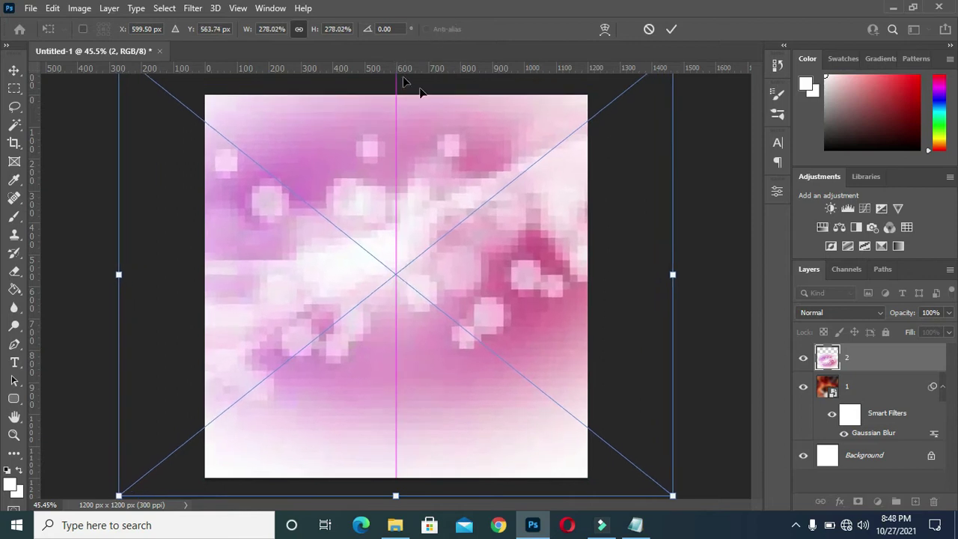
{"action": "left_click", "coordinate": [671, 30]}
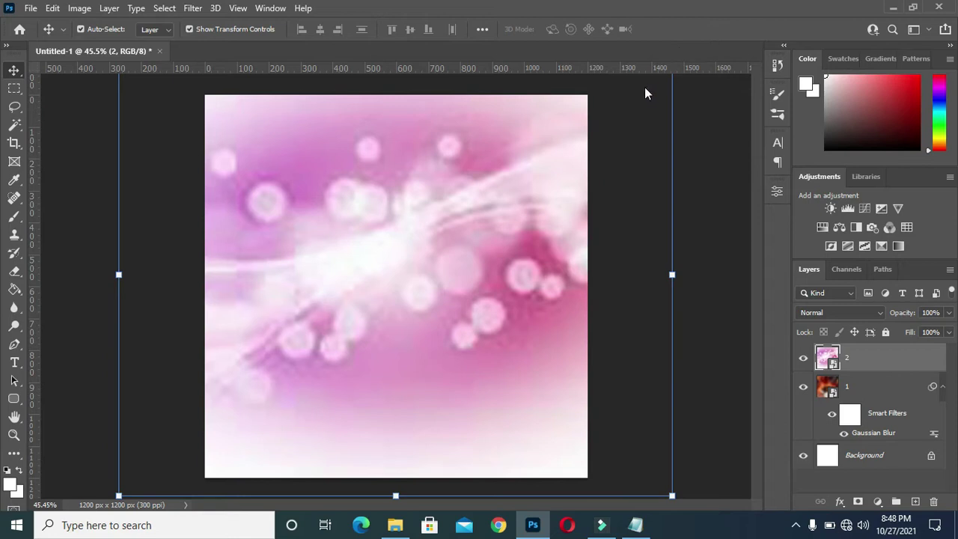
{"action": "left_click", "coordinate": [821, 314]}
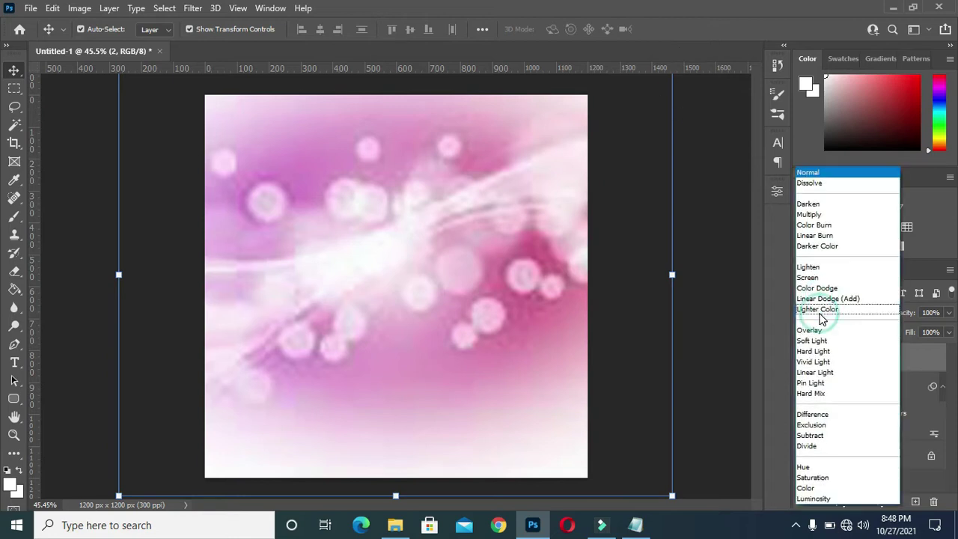
{"action": "left_click", "coordinate": [810, 216]}
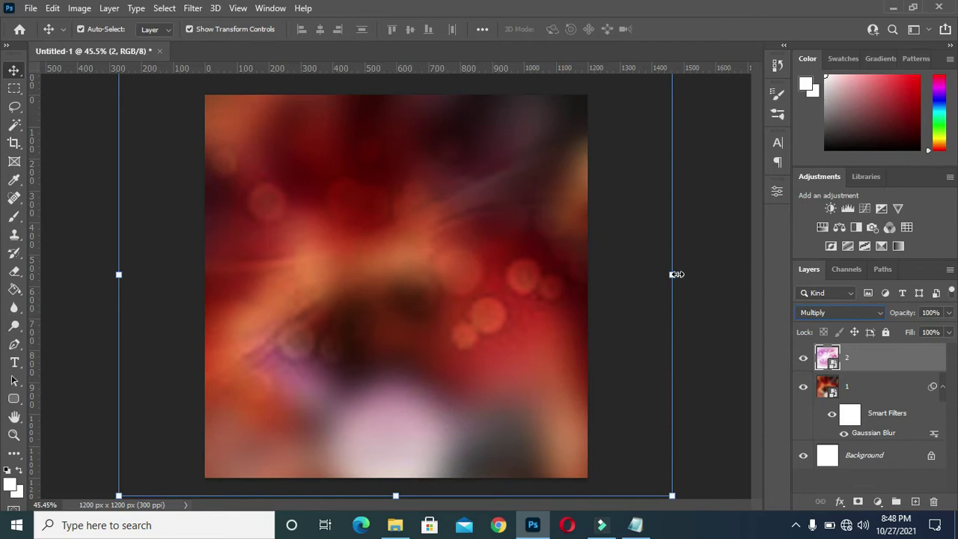
Rescale the bokeh layer to about 376% and reposition it to cover the flames
{"action": "left_click_drag", "start_coordinate": [674, 273], "coordinate": [804, 273]}
{"action": "mouse_move", "coordinate": [517, 271]}
{"action": "left_mouse_down"}
{"action": "mouse_move", "coordinate": [446, 352]}
{"action": "mouse_move", "coordinate": [447, 407]}
{"action": "left_mouse_up"}
{"action": "left_click", "coordinate": [671, 30]}
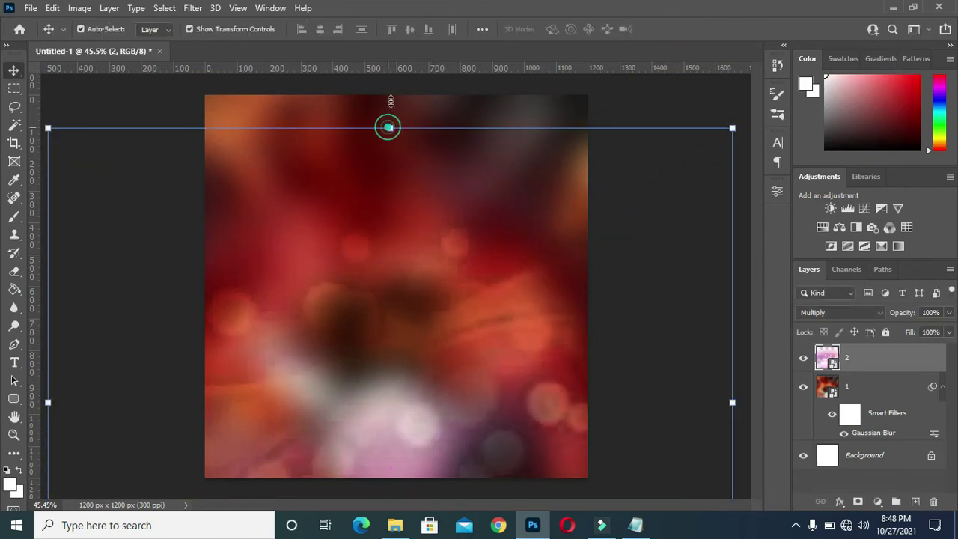
{"action": "left_click_drag", "start_coordinate": [390, 128], "coordinate": [390, 75]}
{"action": "left_click_drag", "start_coordinate": [410, 252], "coordinate": [412, 259]}
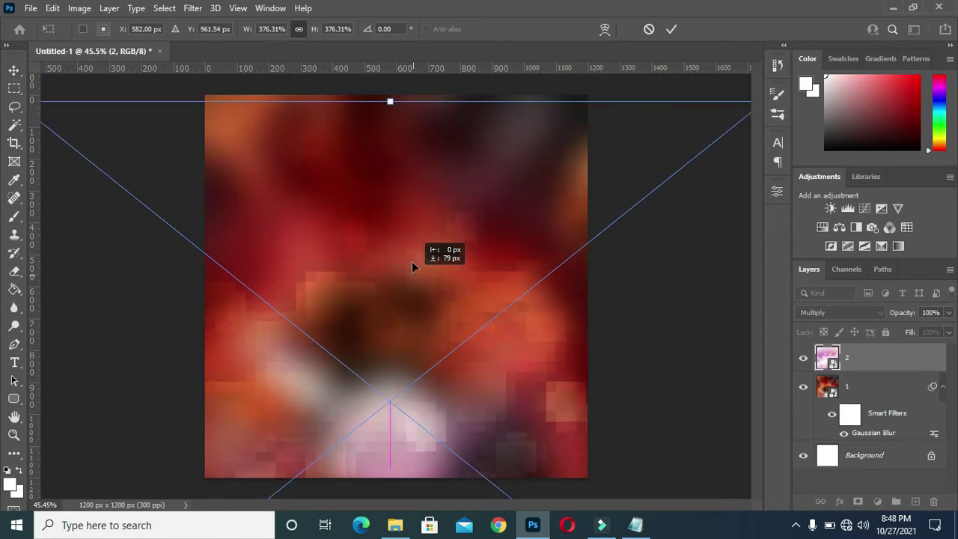
{"action": "left_click", "coordinate": [671, 29]}
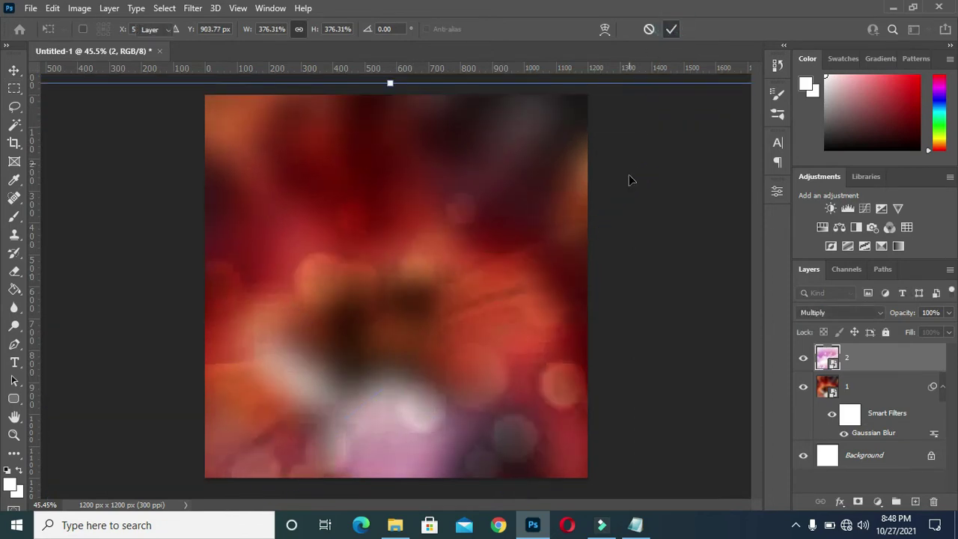
{"action": "left_click", "coordinate": [650, 180]}
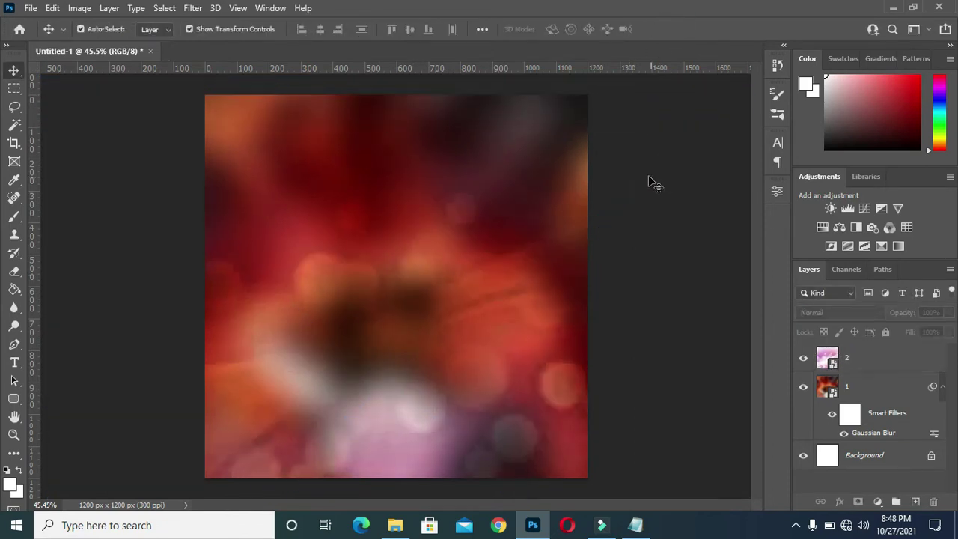
{"action": "left_click", "coordinate": [397, 525]}
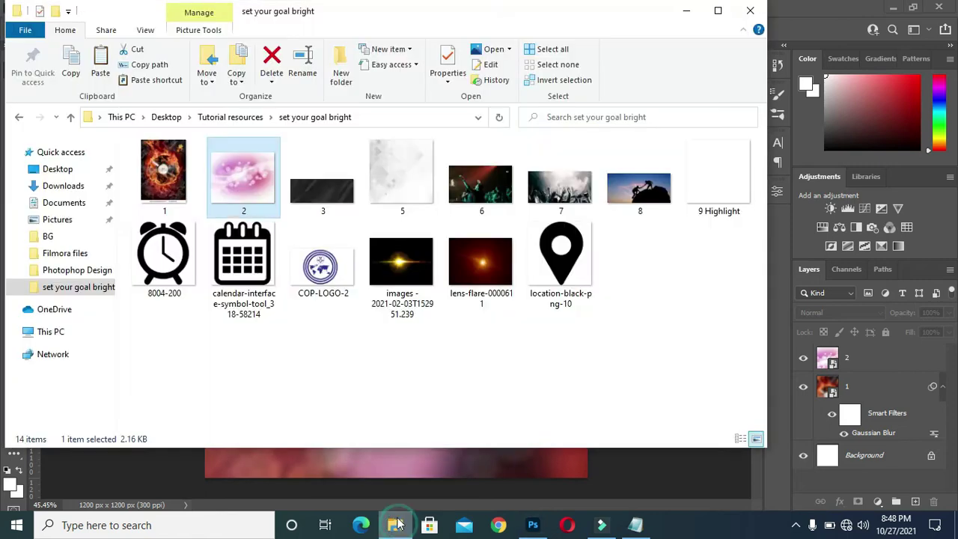
Place image 3, the dark fabric, as a wide band across the lower middle
{"action": "left_click", "coordinate": [324, 203]}
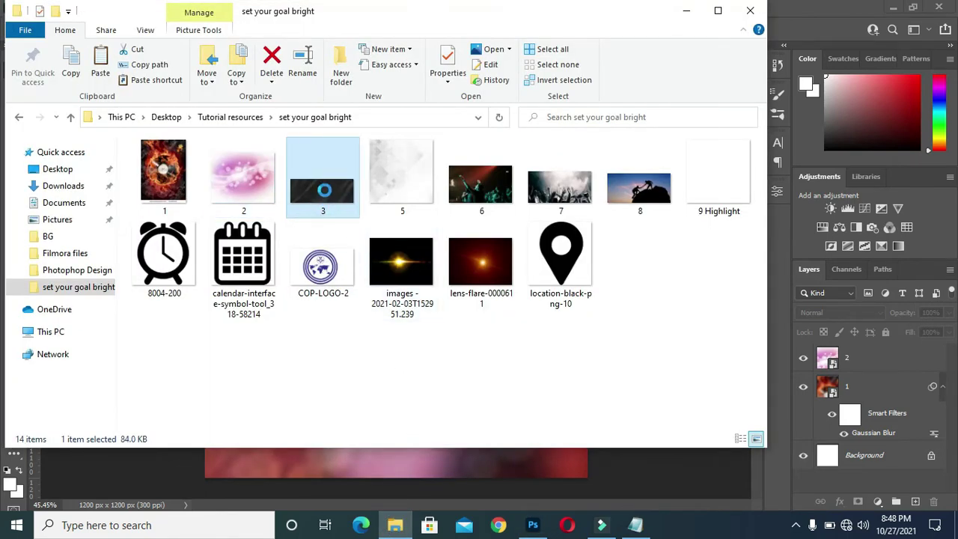
{"action": "mouse_move", "coordinate": [324, 191]}
{"action": "left_mouse_down"}
{"action": "mouse_move", "coordinate": [353, 448]}
{"action": "mouse_move", "coordinate": [363, 439]}
{"action": "left_mouse_up"}
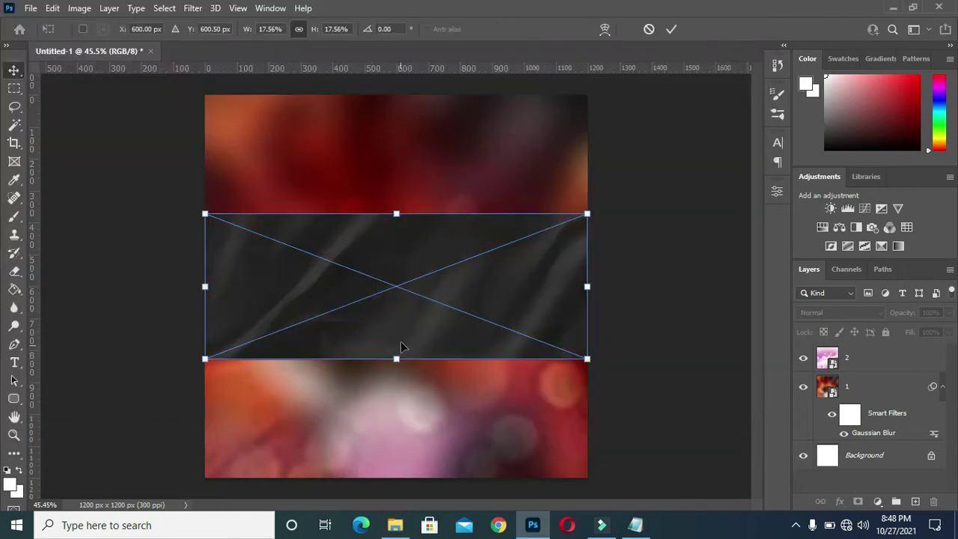
{"action": "left_click_drag", "start_coordinate": [403, 322], "coordinate": [396, 460]}
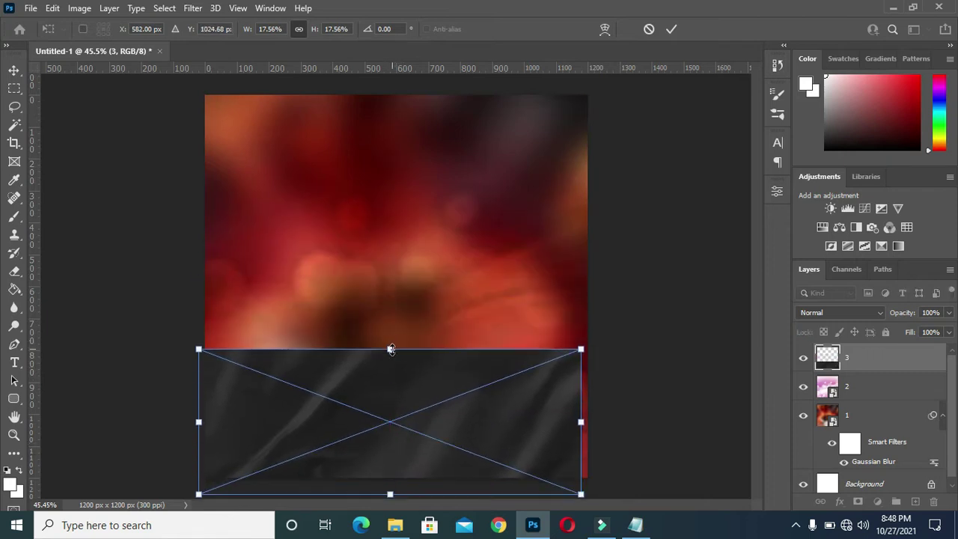
{"action": "left_click_drag", "start_coordinate": [389, 349], "coordinate": [397, 278]}
{"action": "mouse_move", "coordinate": [400, 338]}
{"action": "left_mouse_down"}
{"action": "mouse_move", "coordinate": [412, 334]}
{"action": "mouse_move", "coordinate": [414, 297]}
{"action": "mouse_move", "coordinate": [421, 305]}
{"action": "left_mouse_up"}
{"action": "left_click", "coordinate": [673, 30]}
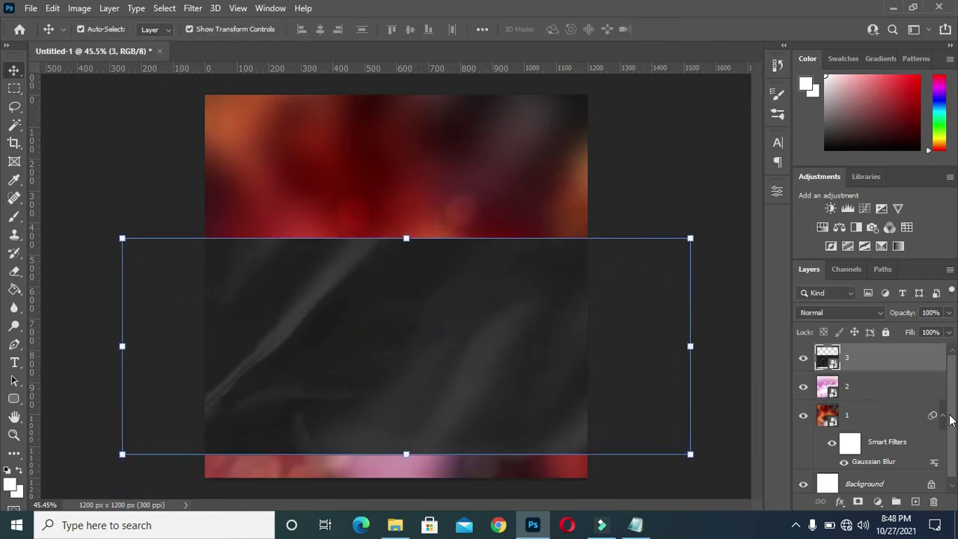
Set the fabric layer 3 to Hard Light blend mode
{"action": "left_click", "coordinate": [846, 315]}
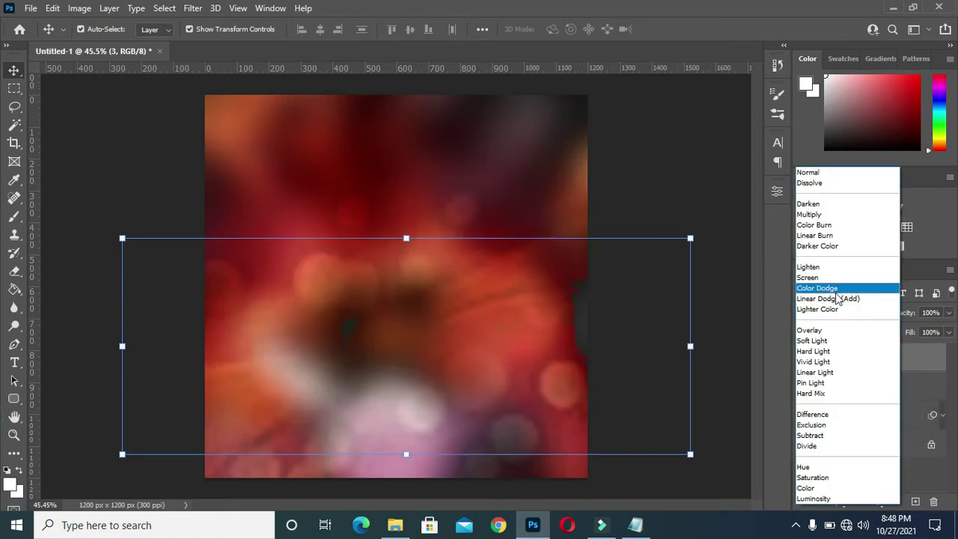
{"action": "left_click", "coordinate": [813, 351]}
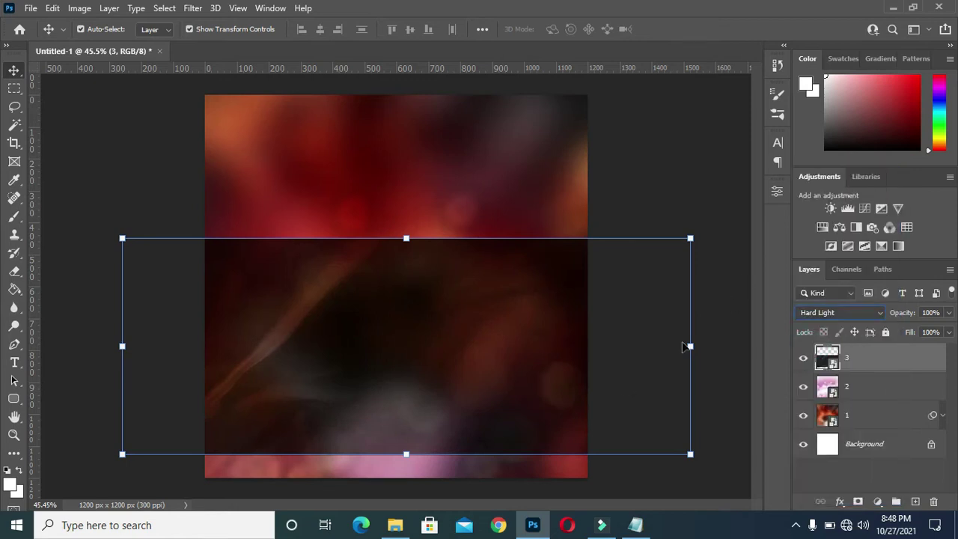
{"action": "left_click", "coordinate": [715, 333]}
{"action": "left_click", "coordinate": [431, 424]}
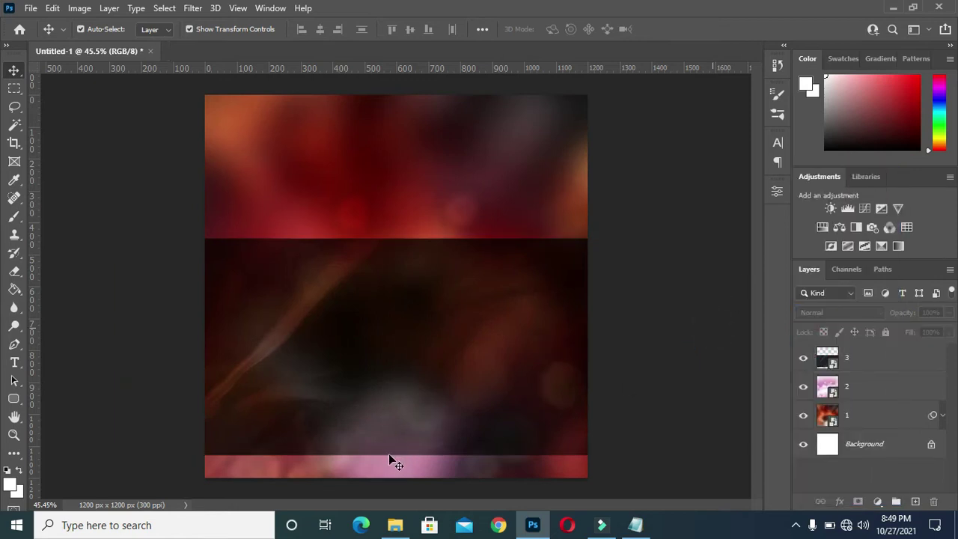
{"action": "left_click", "coordinate": [850, 365]}
{"action": "left_click", "coordinate": [858, 361]}
Stretch the layer 3 fabric band slightly taller
{"action": "left_click", "coordinate": [714, 332]}
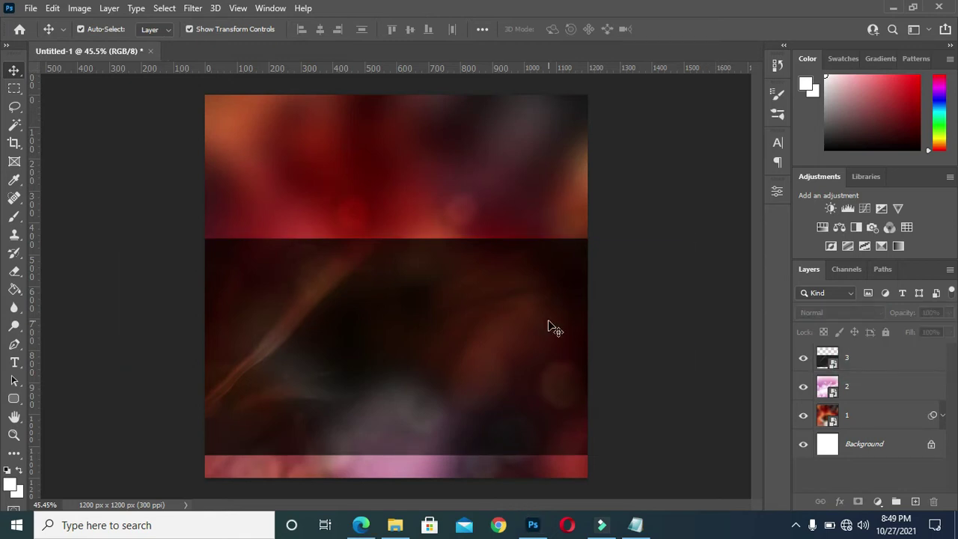
{"action": "left_click", "coordinate": [419, 249]}
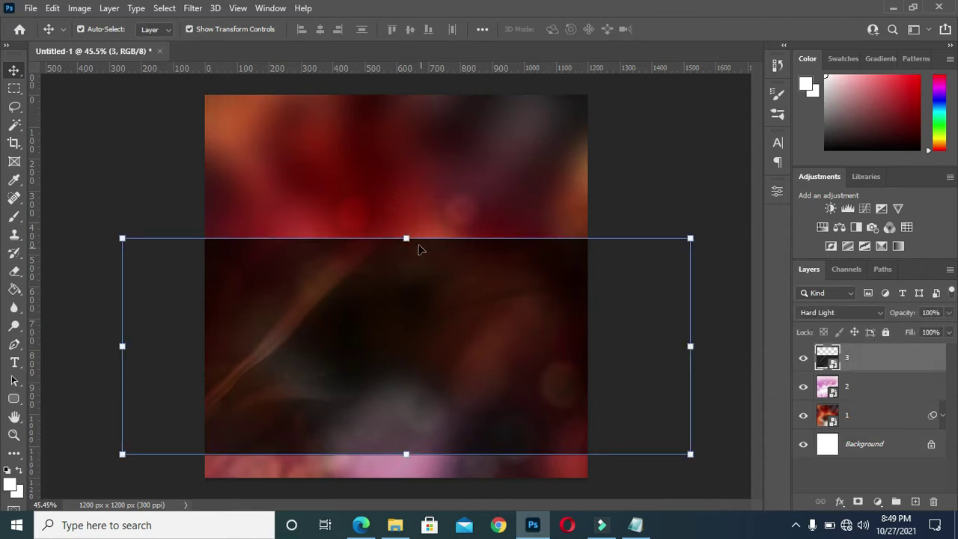
{"action": "left_click_drag", "start_coordinate": [405, 455], "coordinate": [405, 467]}
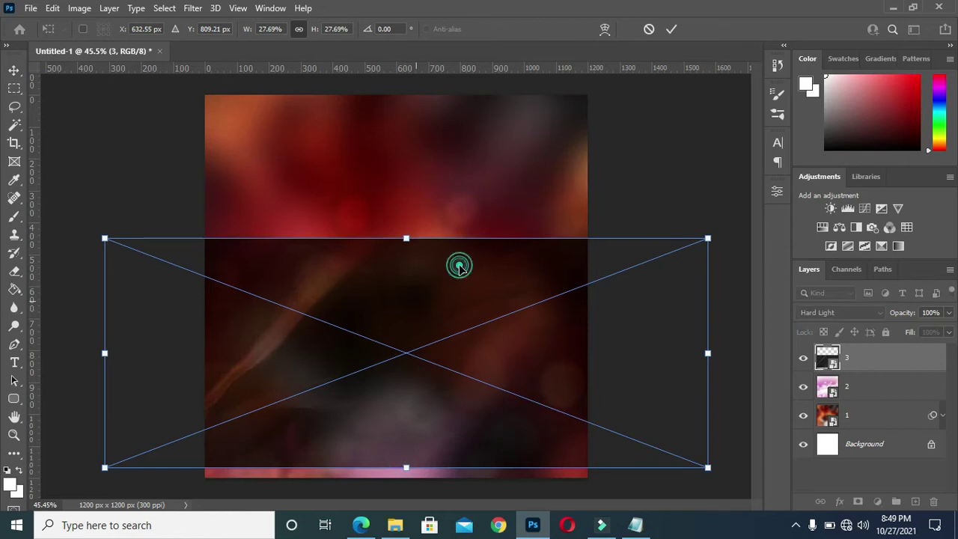
{"action": "left_click", "coordinate": [671, 28]}
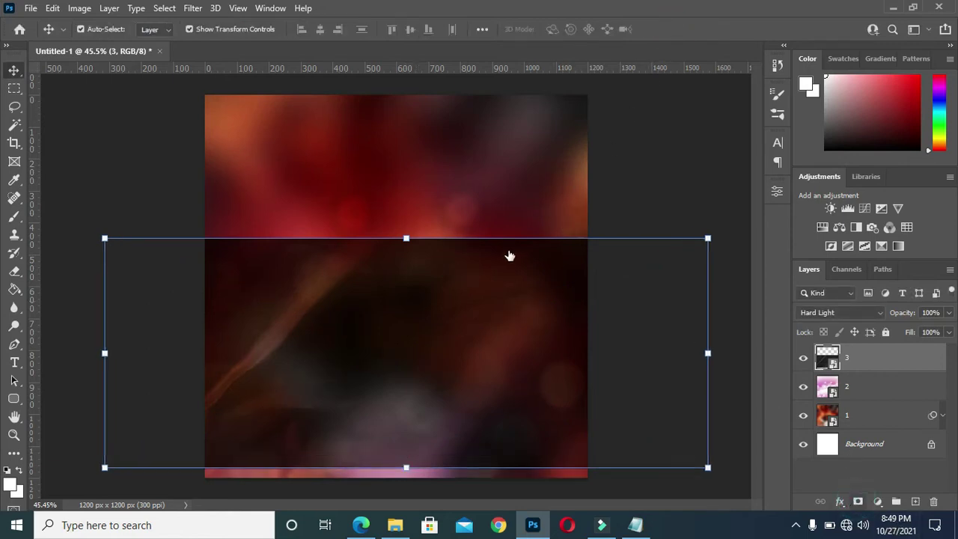
Paint black on layer 3's mask at 100% flow to soften its hard top edge
{"action": "left_click", "coordinate": [15, 217]}
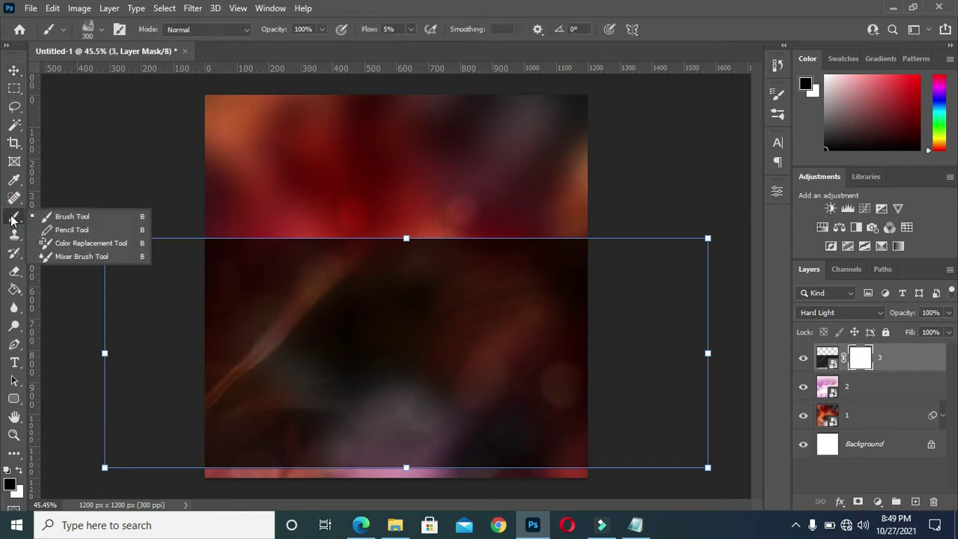
{"action": "left_click", "coordinate": [57, 217]}
{"action": "left_click", "coordinate": [206, 231]}
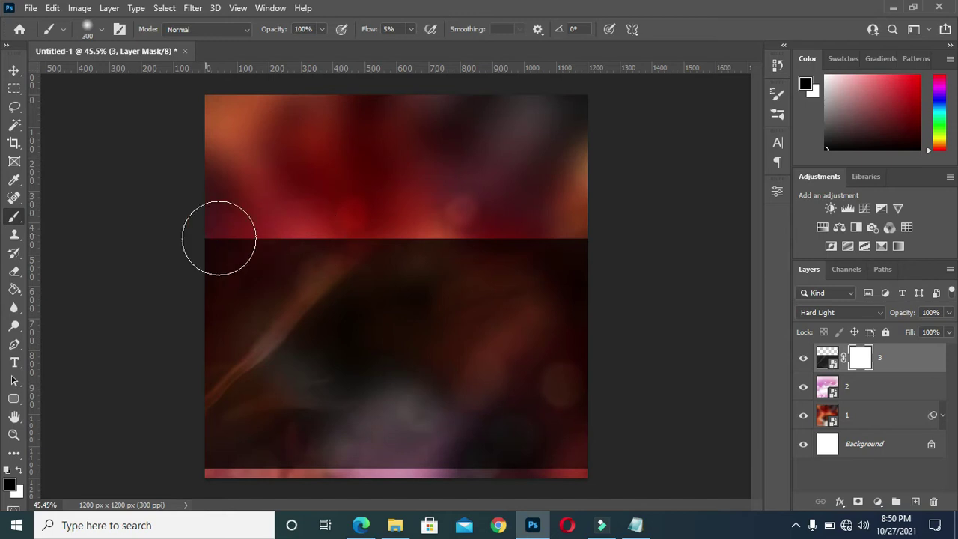
{"action": "left_click_drag", "start_coordinate": [218, 238], "coordinate": [189, 236]}
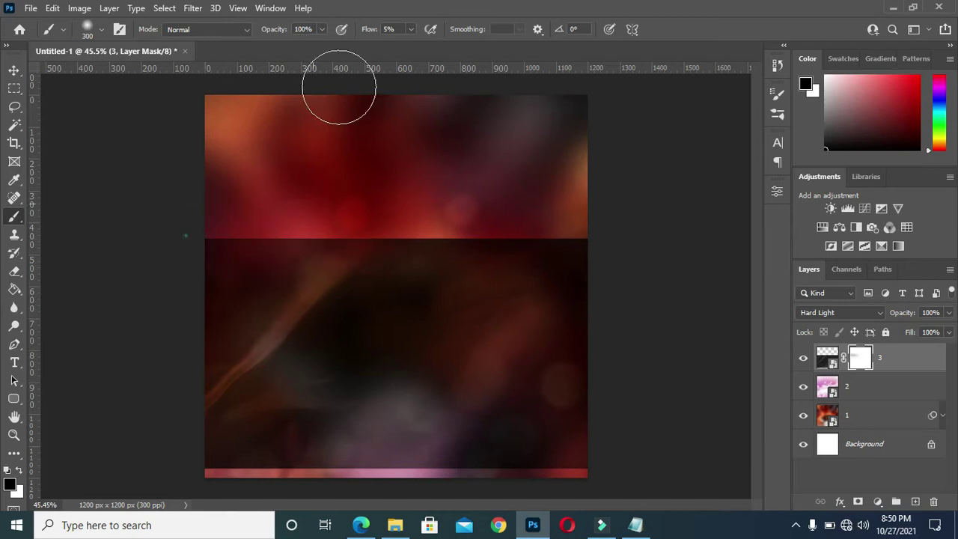
{"action": "left_click_drag", "start_coordinate": [362, 31], "coordinate": [434, 31]}
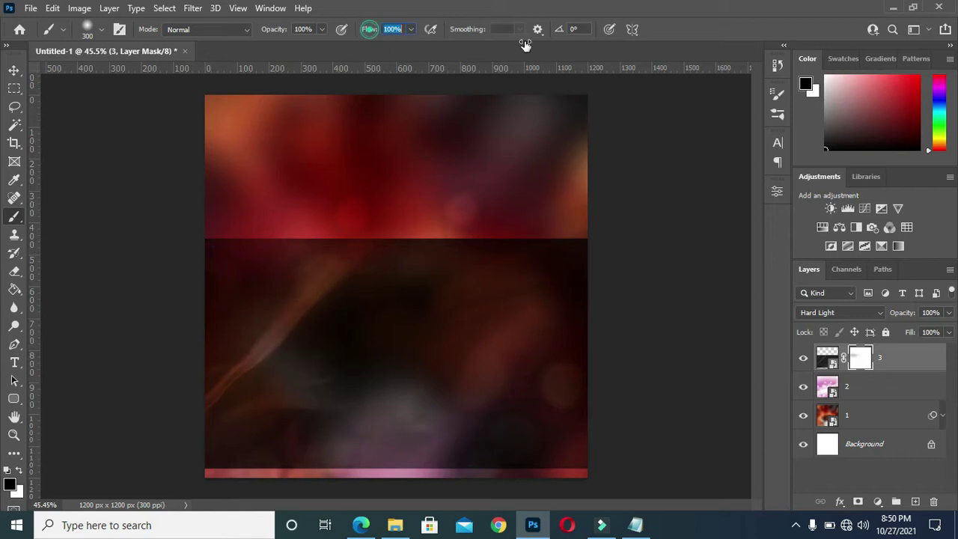
{"action": "left_click_drag", "start_coordinate": [217, 239], "coordinate": [551, 238]}
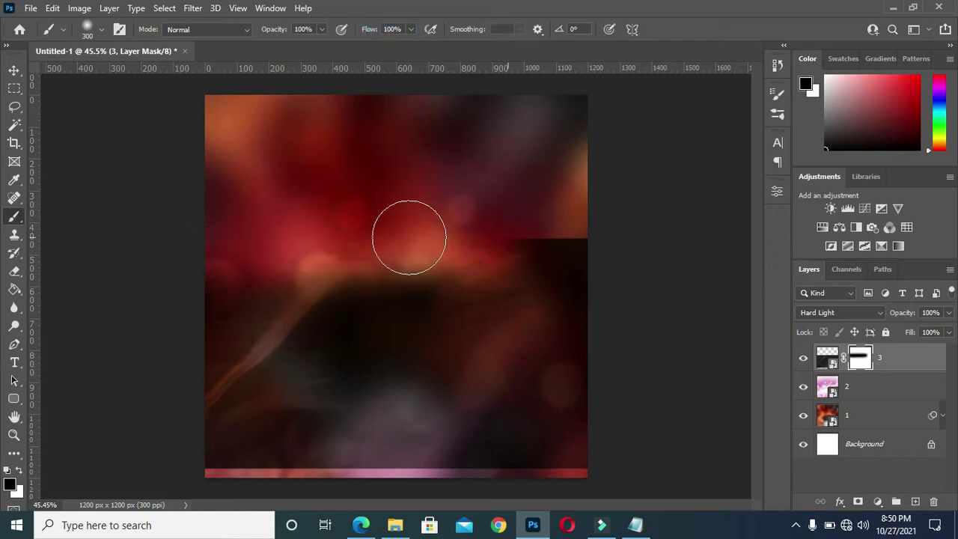
{"action": "mouse_move", "coordinate": [402, 235]}
{"action": "left_mouse_down"}
{"action": "mouse_move", "coordinate": [588, 240]}
{"action": "mouse_move", "coordinate": [220, 241]}
{"action": "left_mouse_up"}
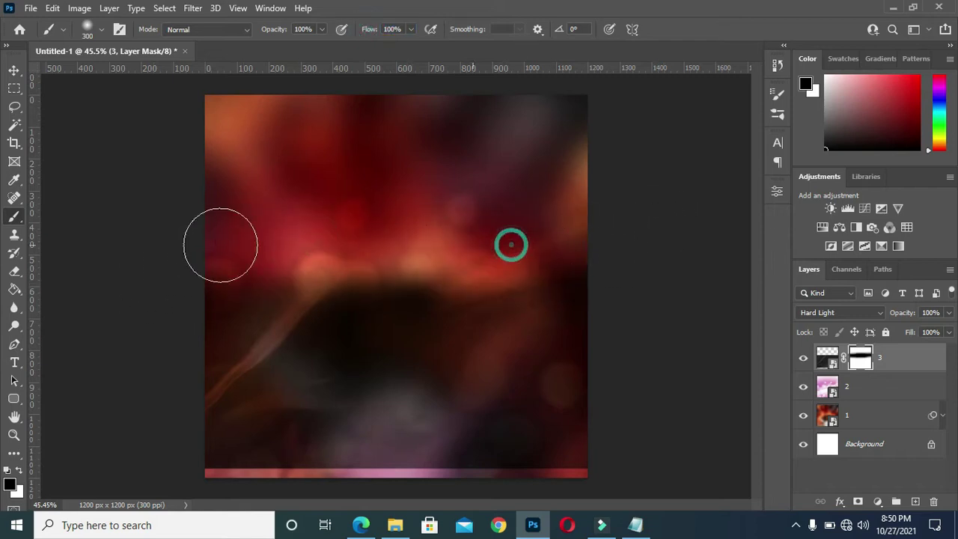
{"action": "mouse_move", "coordinate": [145, 259]}
{"action": "left_mouse_down"}
{"action": "mouse_move", "coordinate": [616, 270]}
{"action": "mouse_move", "coordinate": [107, 273]}
{"action": "left_mouse_up"}
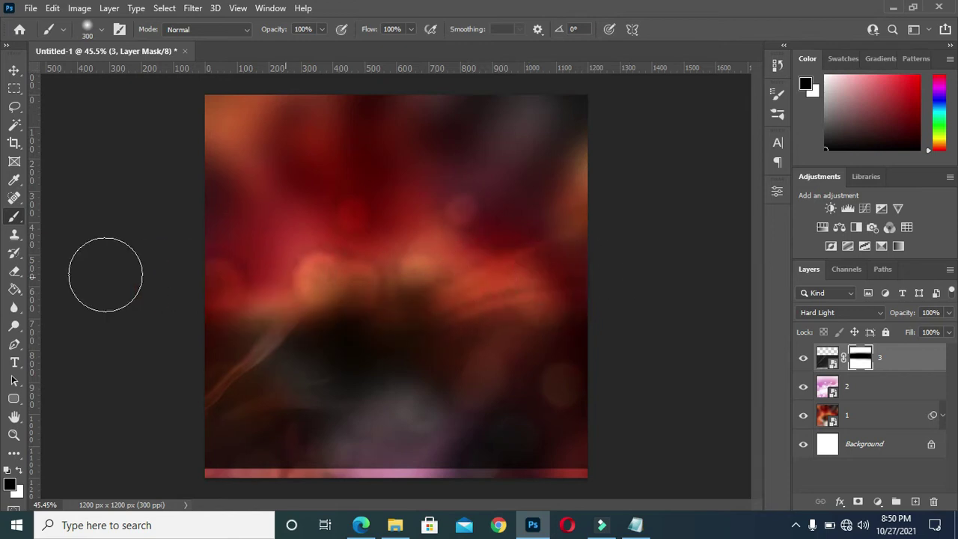
{"action": "left_click", "coordinate": [14, 69]}
{"action": "left_click", "coordinate": [106, 170]}
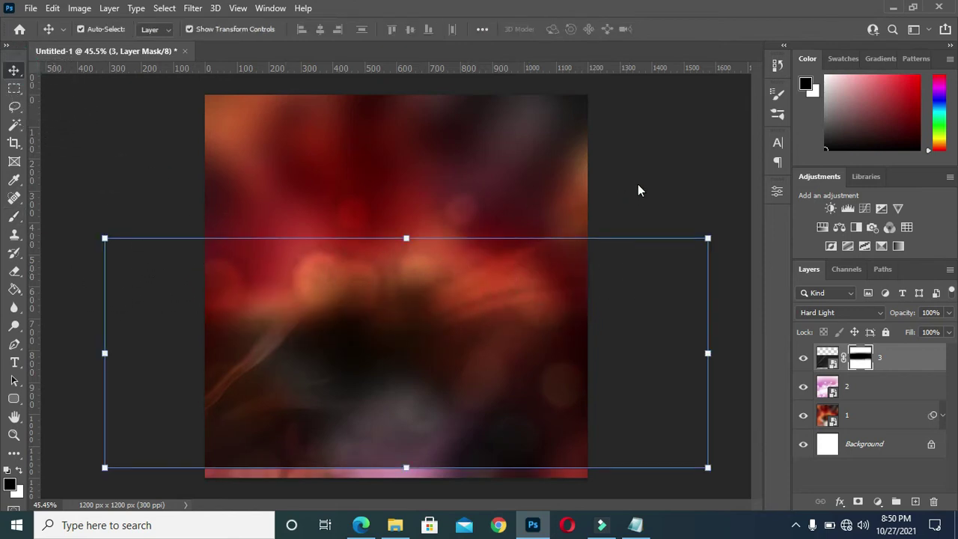
{"action": "left_click_drag", "start_coordinate": [107, 150], "coordinate": [663, 169]}
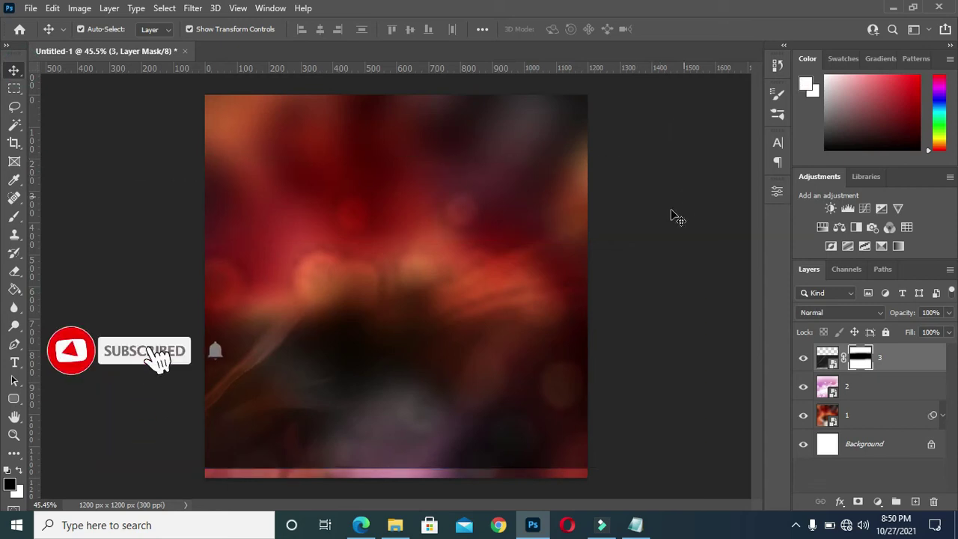
Place image 6, the concert crowd, at 29.29% right of centre with 58% opacity
{"action": "left_click", "coordinate": [395, 524]}
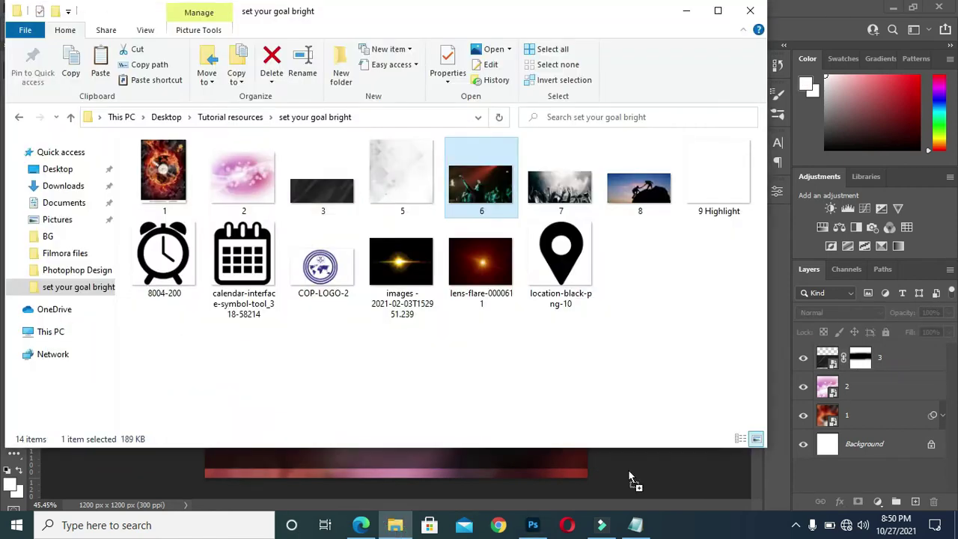
{"action": "left_click_drag", "start_coordinate": [627, 469], "coordinate": [626, 462]}
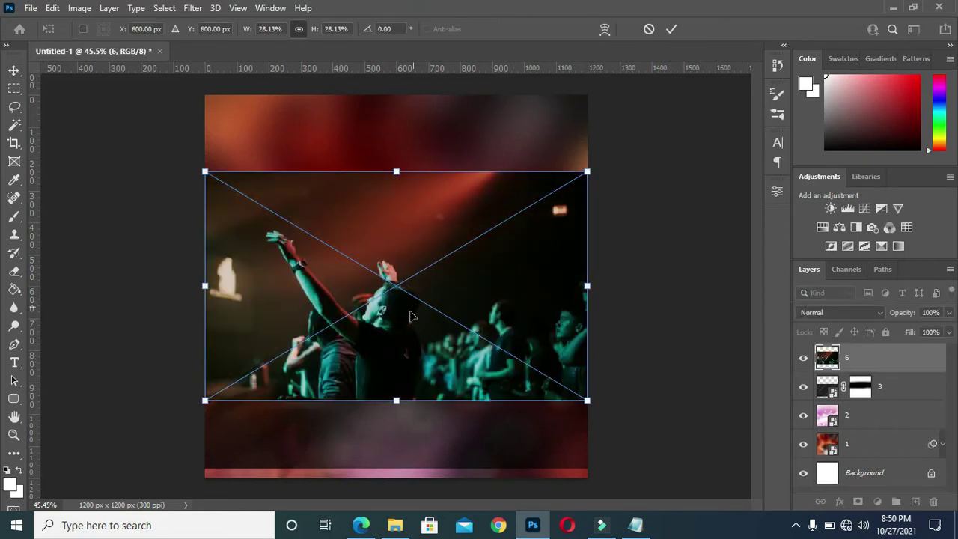
{"action": "left_click_drag", "start_coordinate": [410, 316], "coordinate": [525, 292]}
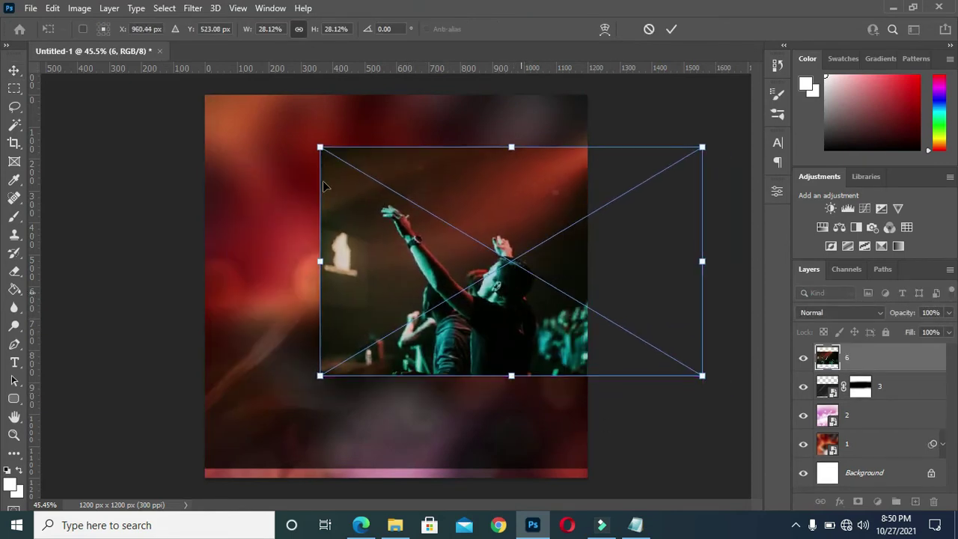
{"action": "left_click_drag", "start_coordinate": [319, 146], "coordinate": [301, 137]}
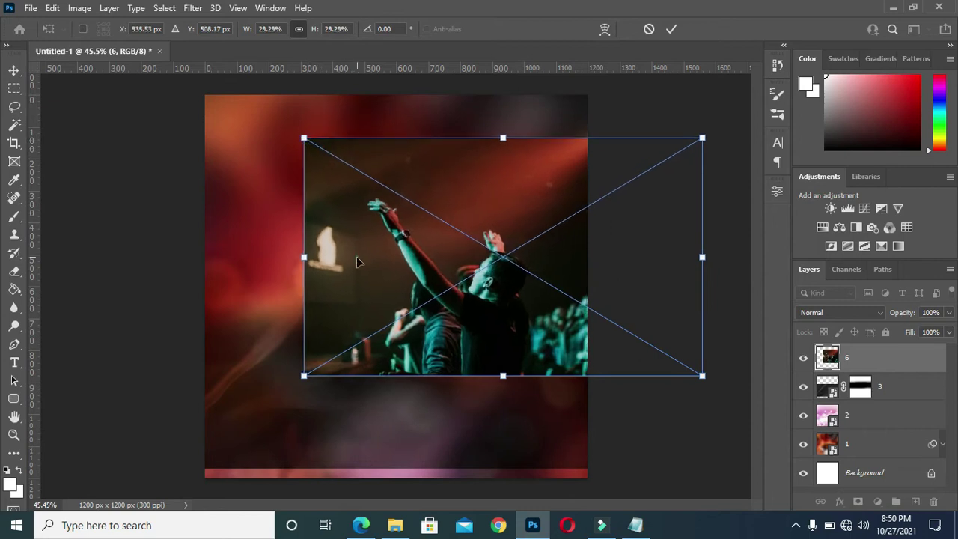
{"action": "left_click_drag", "start_coordinate": [355, 257], "coordinate": [361, 273]}
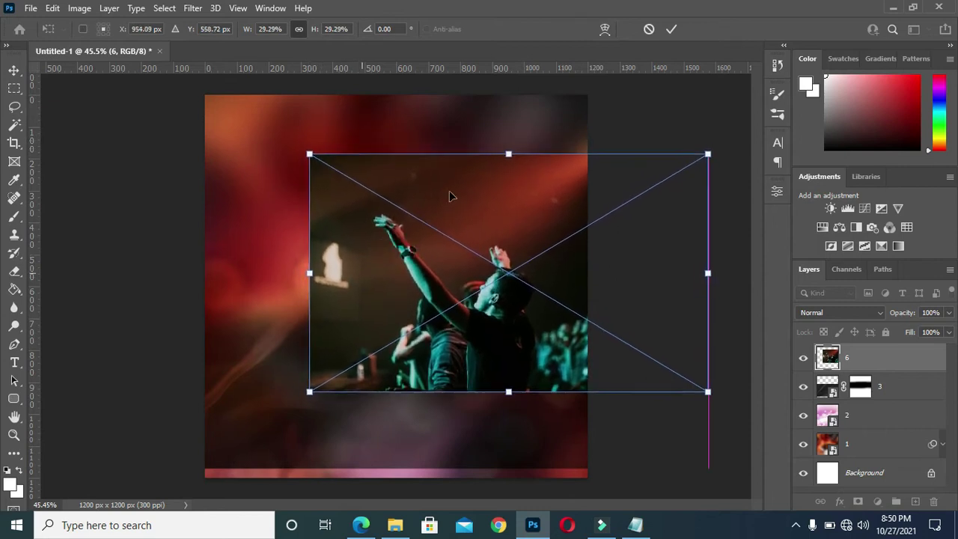
{"action": "left_click", "coordinate": [671, 28]}
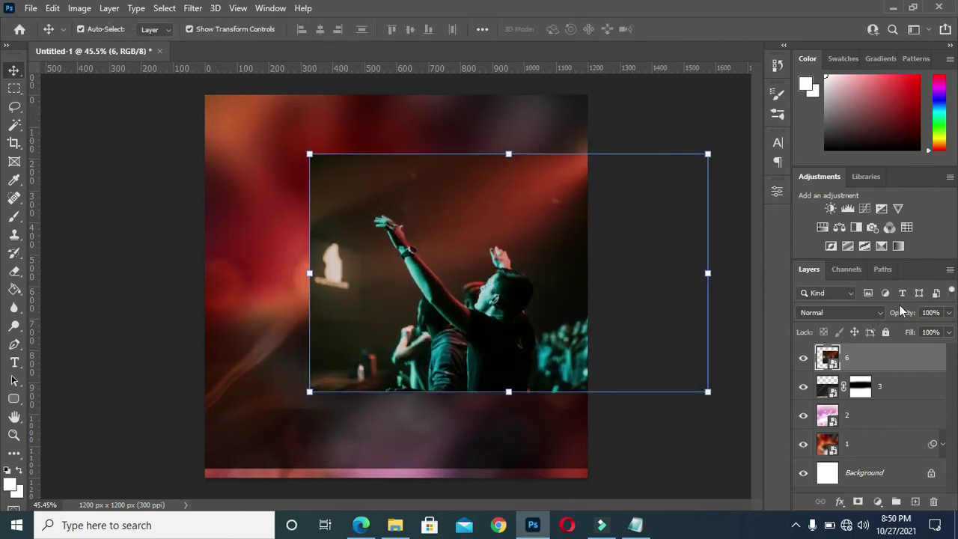
{"action": "left_click_drag", "start_coordinate": [904, 317], "coordinate": [880, 317]}
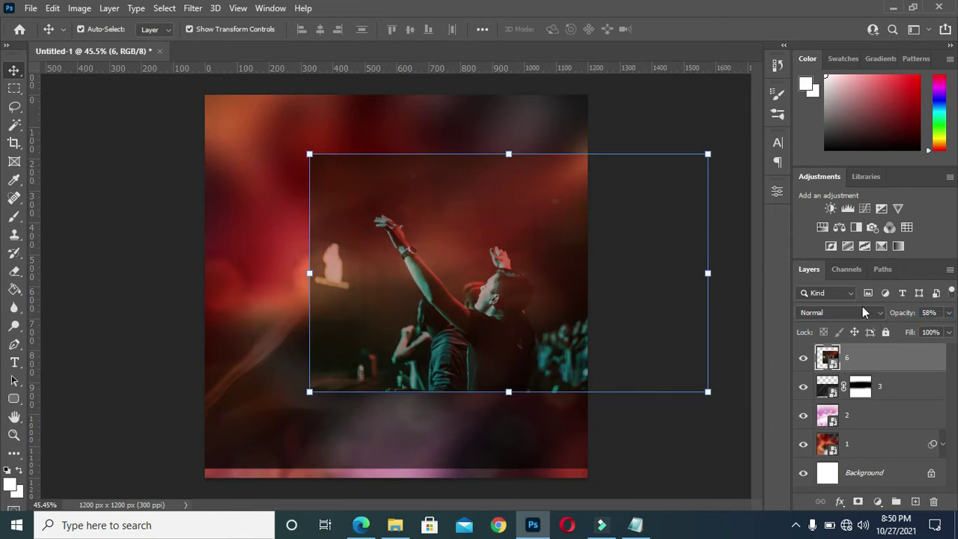
Lower the concert crowd layer 6 to 28% opacity
{"action": "left_click", "coordinate": [655, 109]}
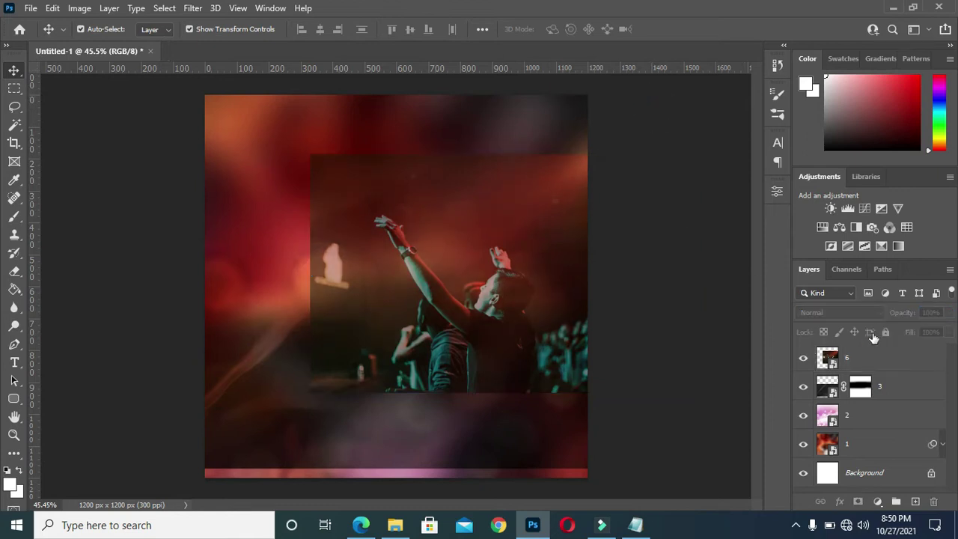
{"action": "left_click", "coordinate": [846, 356]}
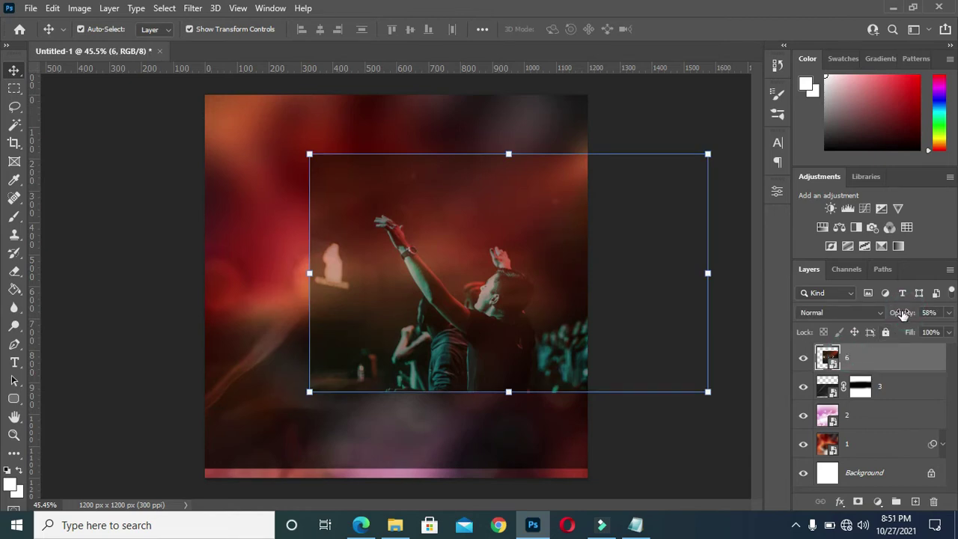
{"action": "left_click_drag", "start_coordinate": [911, 315], "coordinate": [897, 317]}
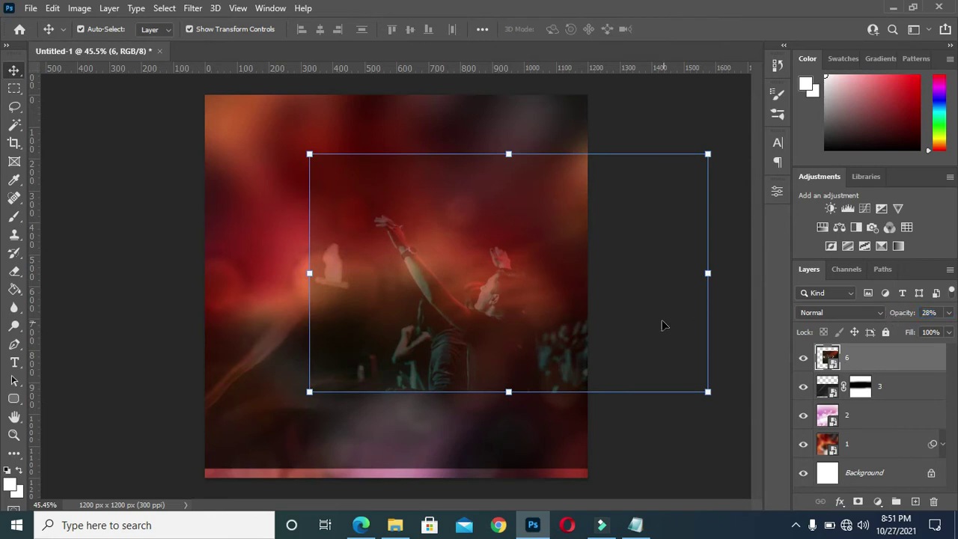
{"action": "left_click", "coordinate": [709, 141]}
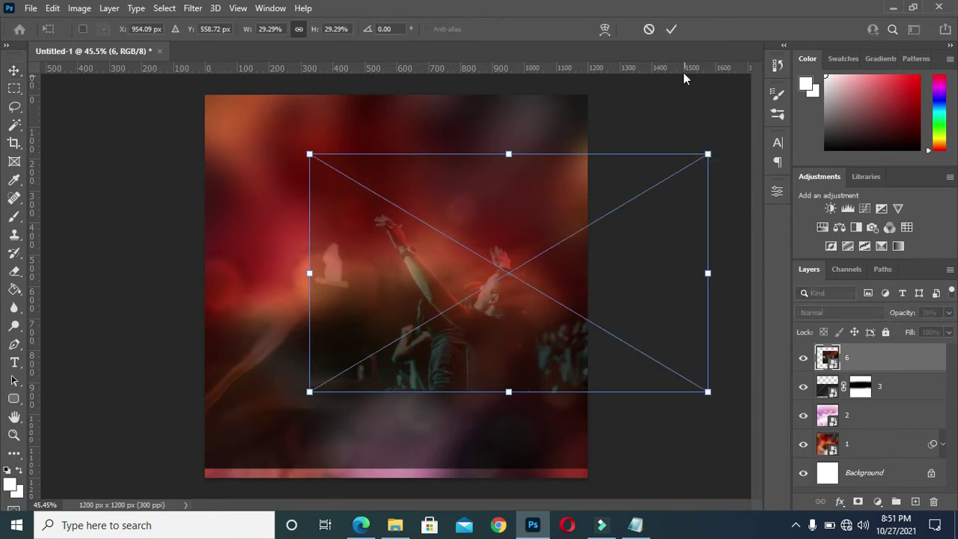
{"action": "left_click", "coordinate": [670, 28]}
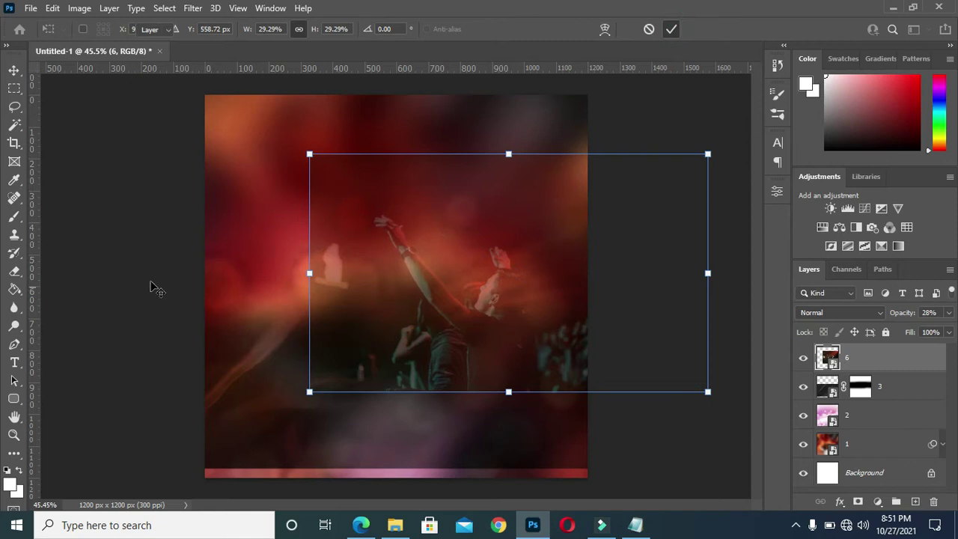
Bring up the 'set your goal bright' image folder and select image 7
{"action": "left_click", "coordinate": [150, 284]}
{"action": "left_click", "coordinate": [394, 524]}
{"action": "left_click", "coordinate": [561, 180]}
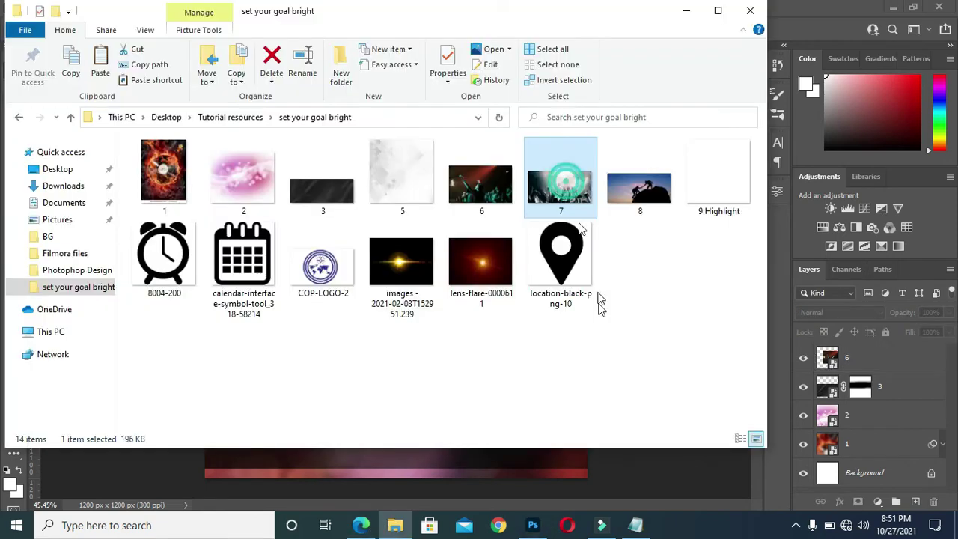
Place image 7, the grey crowd photo, slightly enlarged across the centre
{"action": "left_click_drag", "start_coordinate": [599, 303], "coordinate": [595, 463]}
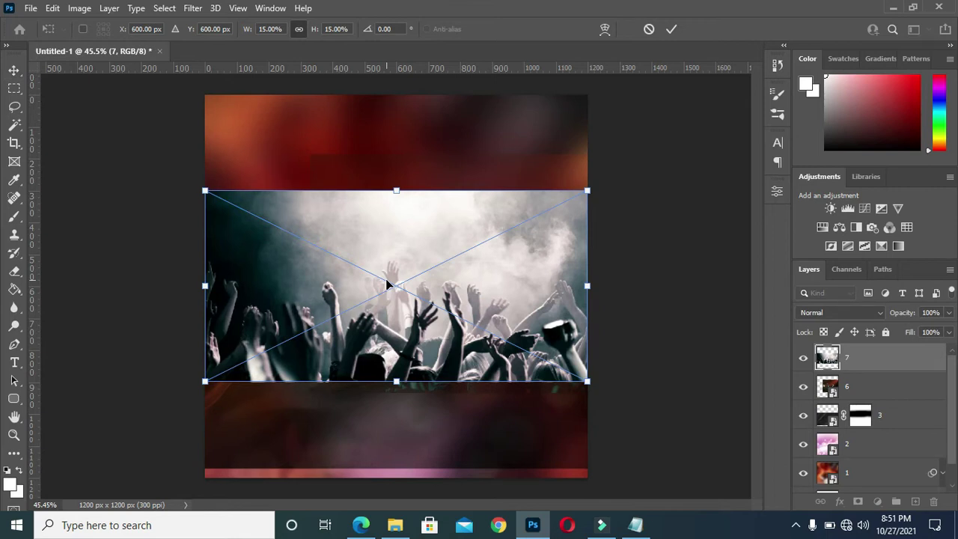
{"action": "left_click", "coordinate": [671, 30]}
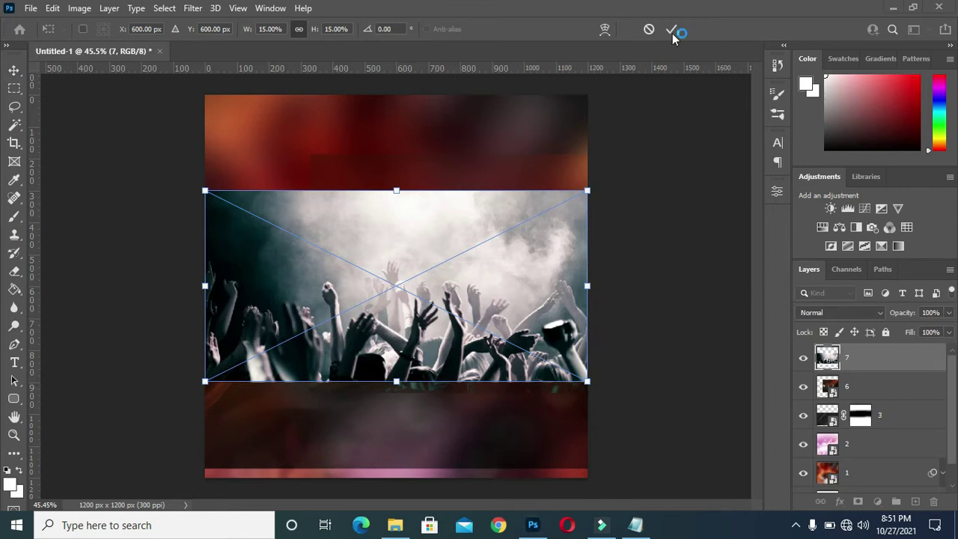
{"action": "left_click", "coordinate": [672, 30]}
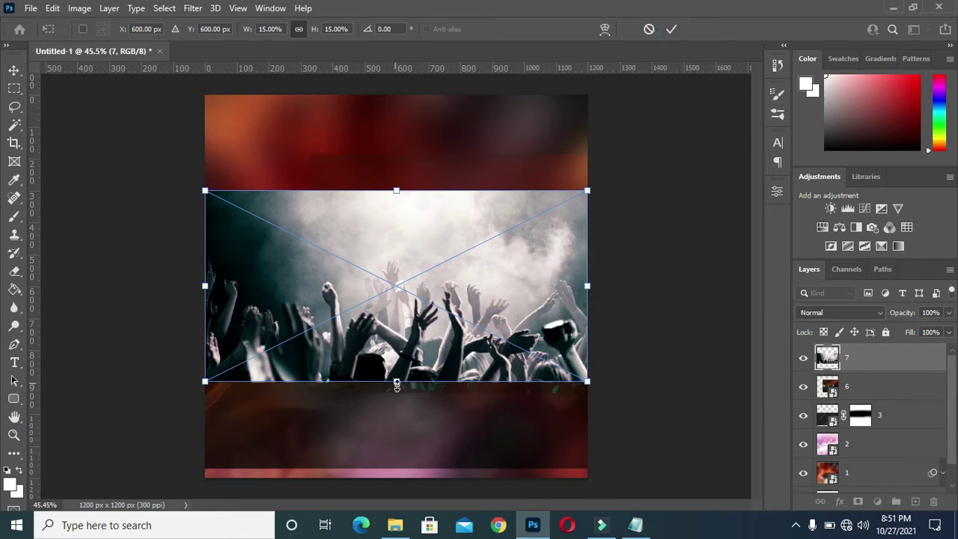
{"action": "left_click_drag", "start_coordinate": [396, 381], "coordinate": [395, 391]}
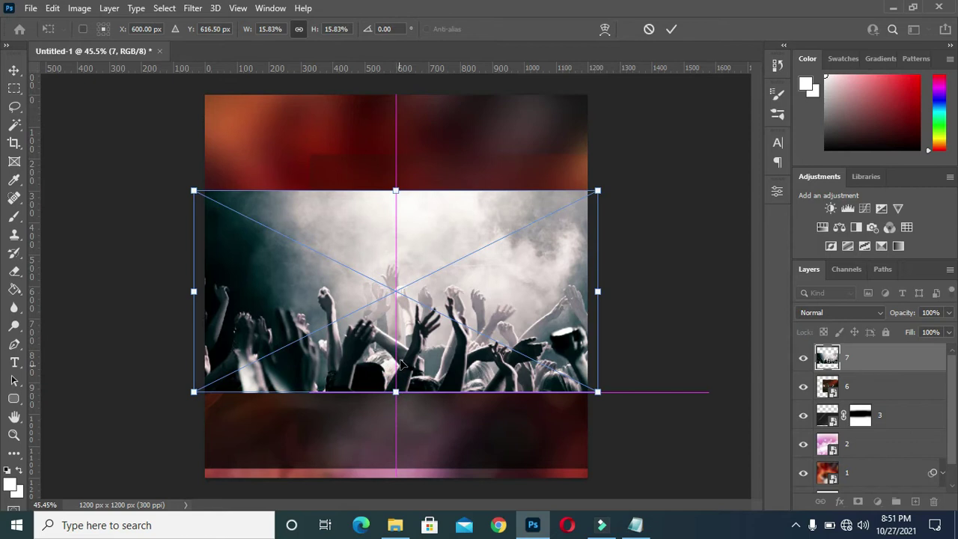
{"action": "left_click_drag", "start_coordinate": [395, 352], "coordinate": [359, 358]}
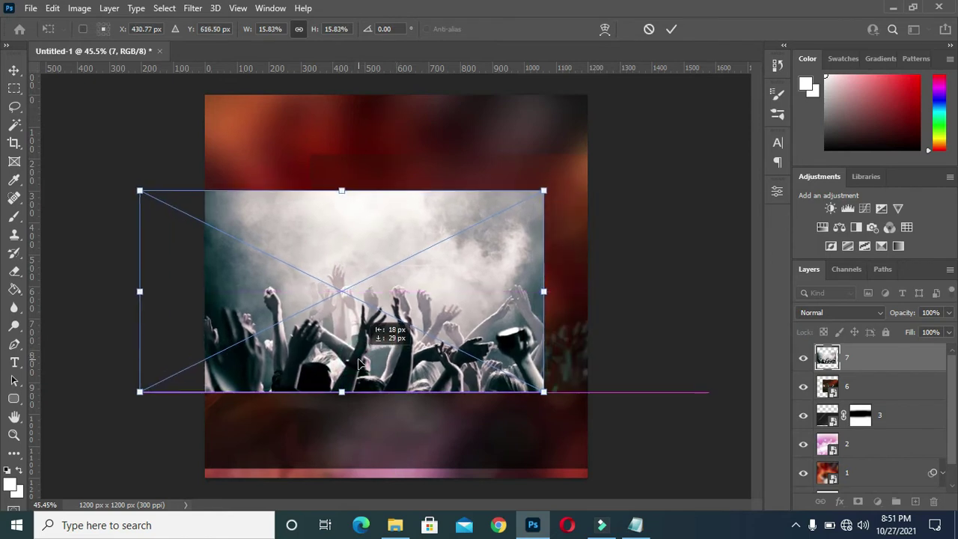
{"action": "left_click_drag", "start_coordinate": [359, 363], "coordinate": [358, 363]}
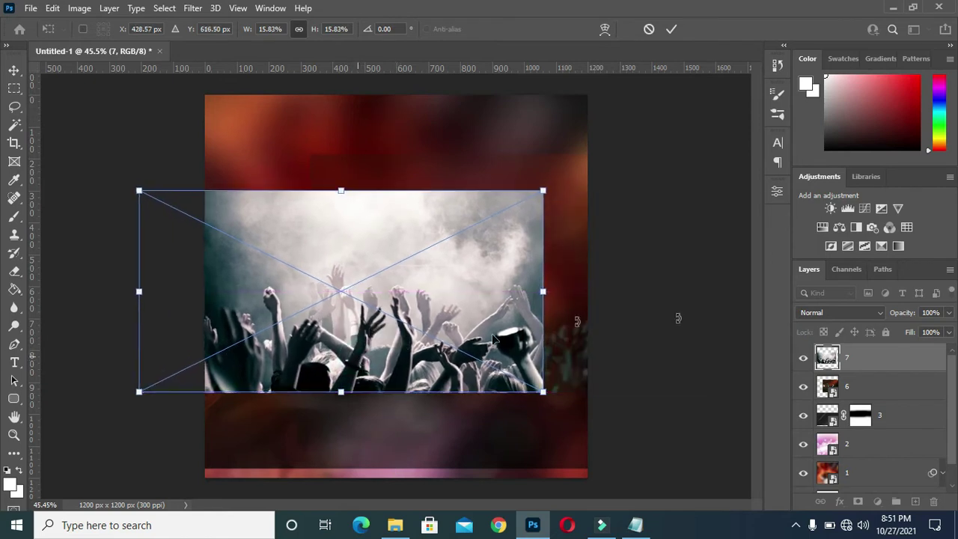
{"action": "left_click", "coordinate": [671, 32]}
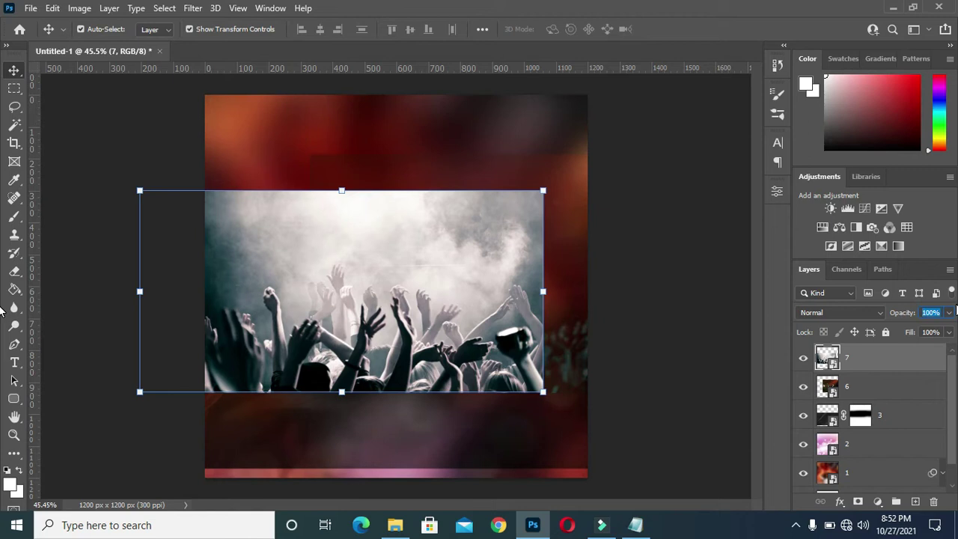
{"action": "type", "text": "87"}
Set the grey crowd layer 7 to 87% opacity in Soft Light mode
{"action": "key", "text": "Return"}
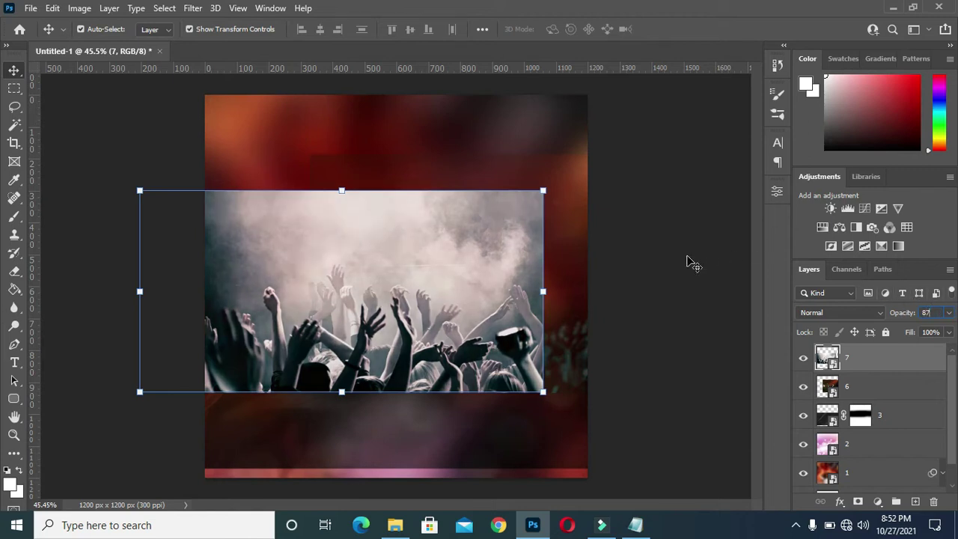
{"action": "left_click", "coordinate": [837, 314]}
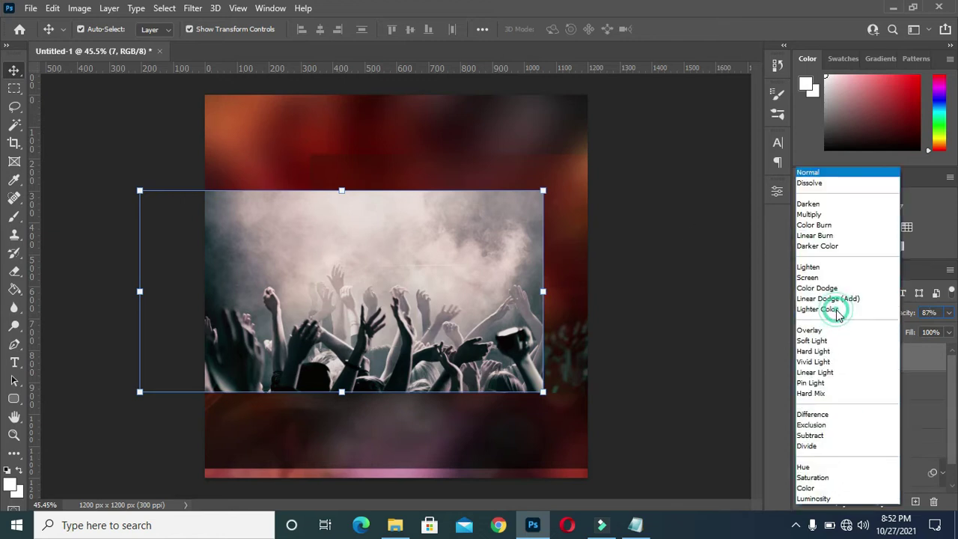
{"action": "left_click", "coordinate": [813, 342]}
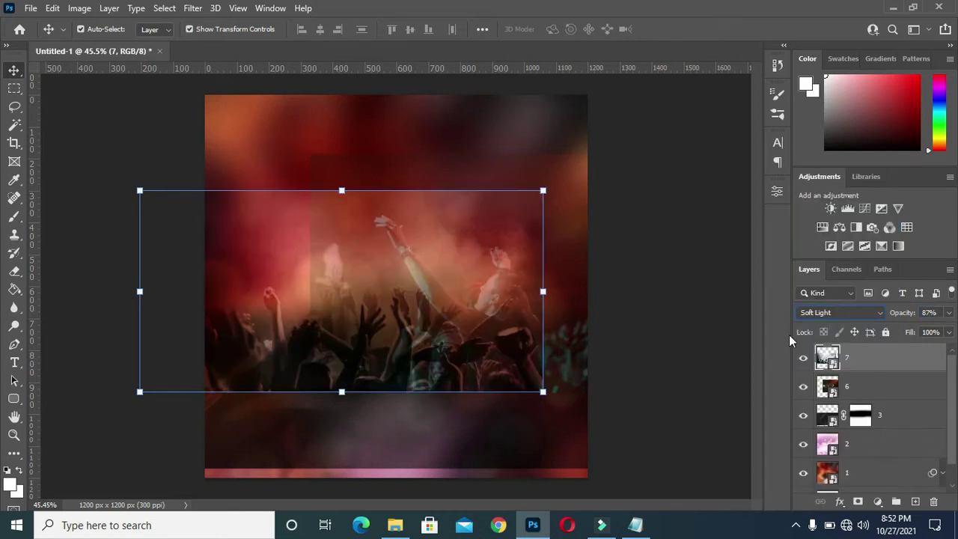
{"action": "left_click", "coordinate": [689, 289]}
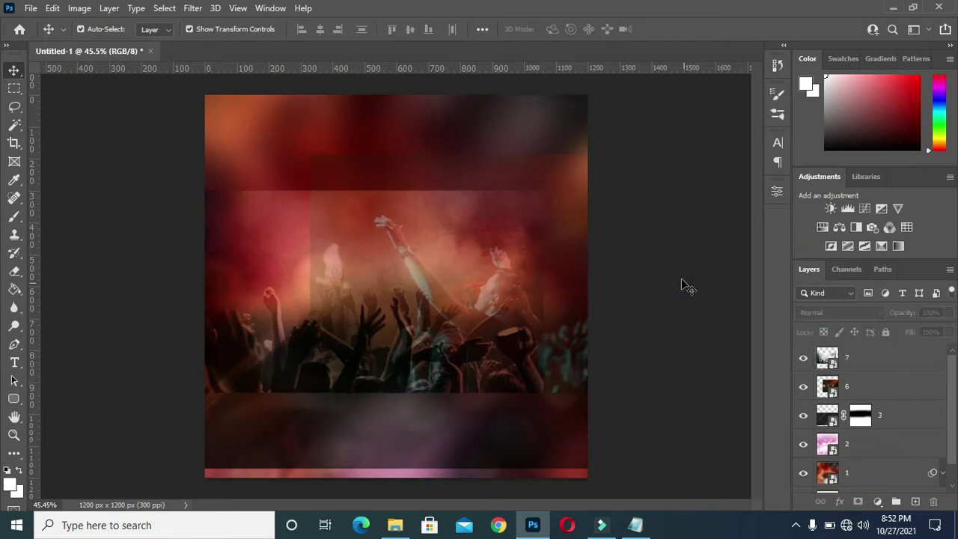
Mask layer 6 and paint away its hard edges with a soft black brush
{"action": "left_click", "coordinate": [888, 389]}
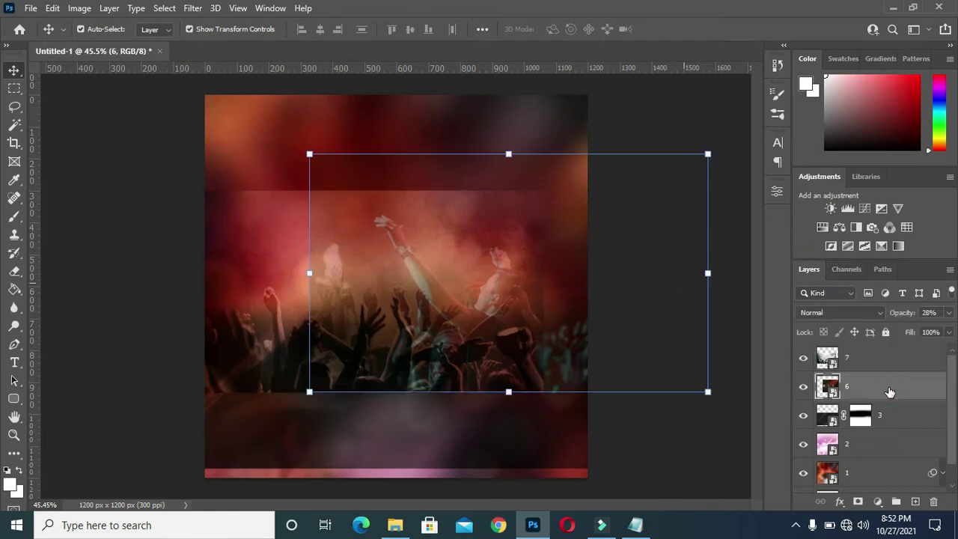
{"action": "left_click", "coordinate": [858, 501]}
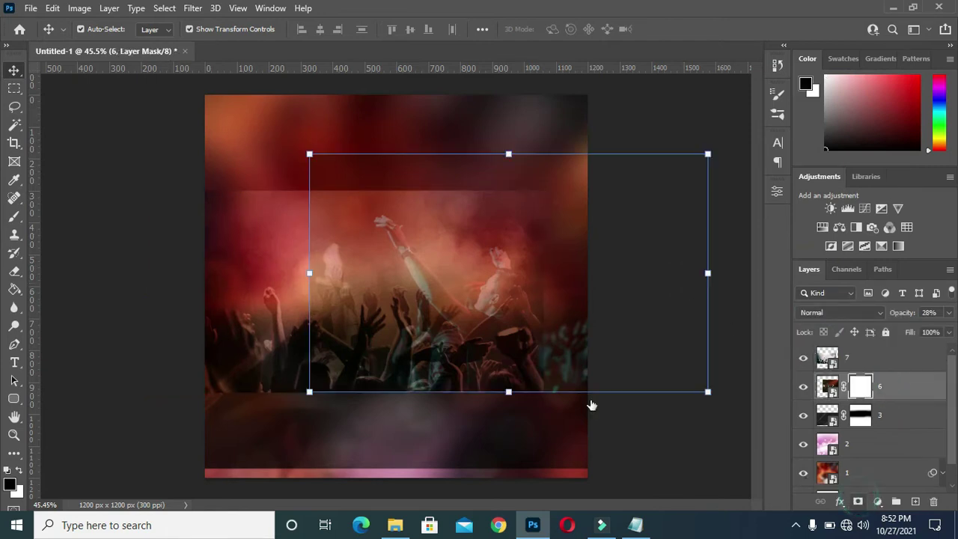
{"action": "left_click", "coordinate": [14, 216]}
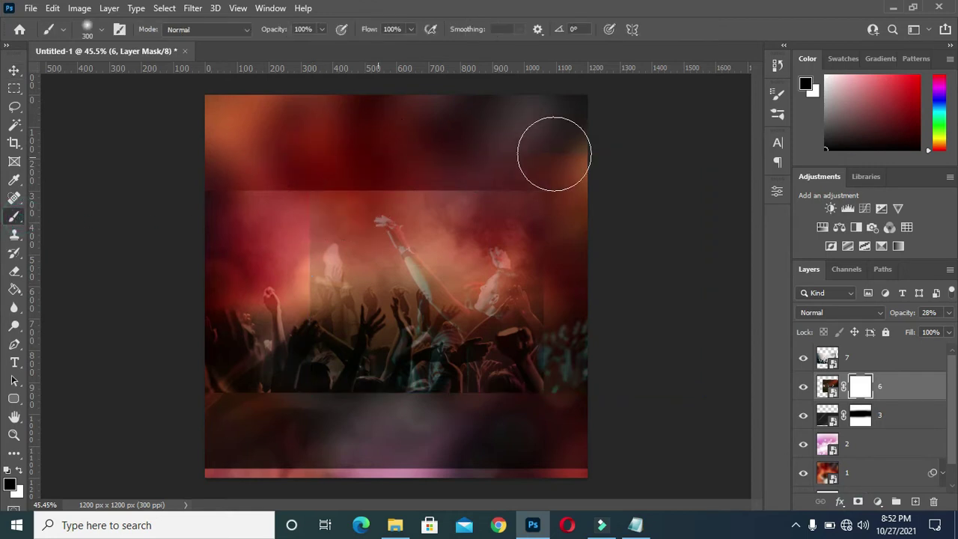
{"action": "left_click_drag", "start_coordinate": [299, 255], "coordinate": [318, 273]}
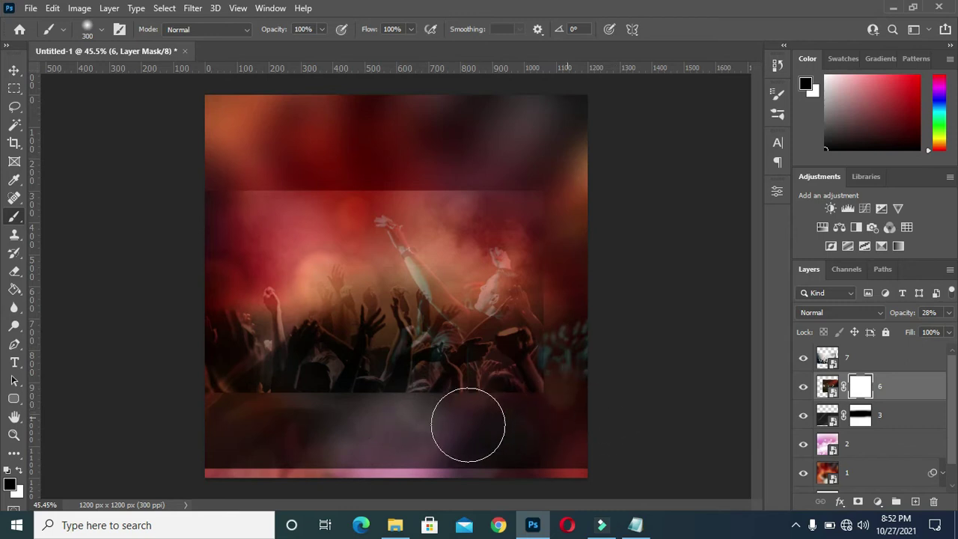
{"action": "left_click_drag", "start_coordinate": [468, 424], "coordinate": [292, 282]}
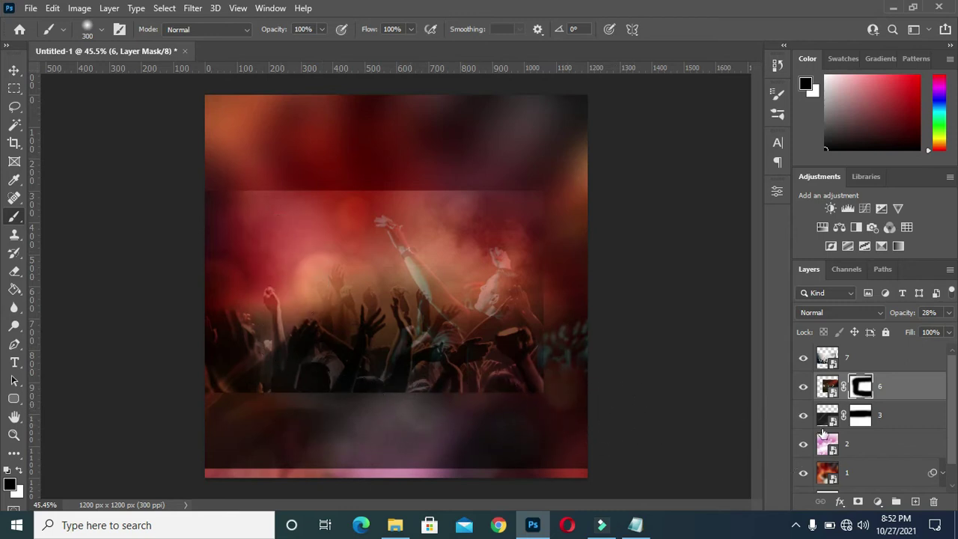
{"action": "key", "text": "x"}
Mask layer 7 and fade out its hard top and bottom edges
{"action": "left_click", "coordinate": [859, 359]}
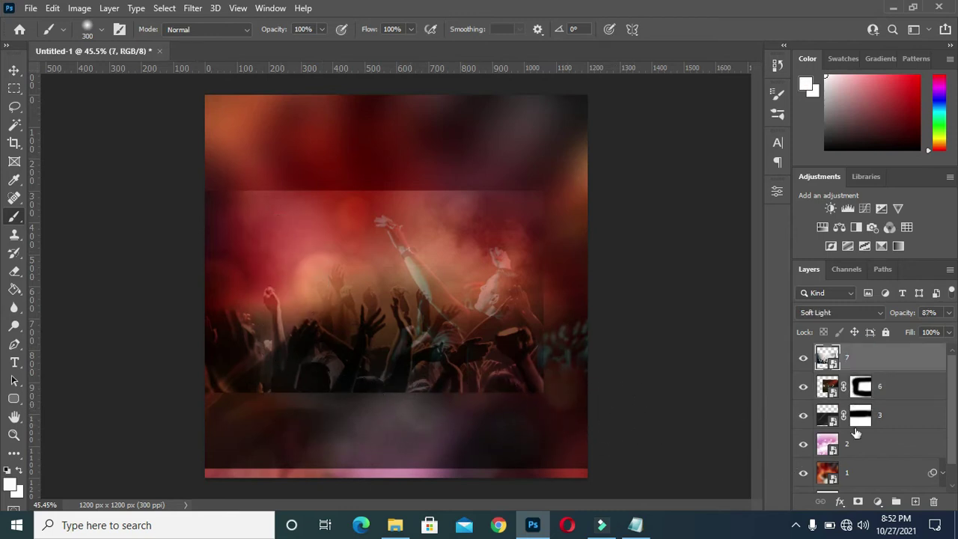
{"action": "left_click", "coordinate": [858, 502]}
{"action": "key", "text": "x"}
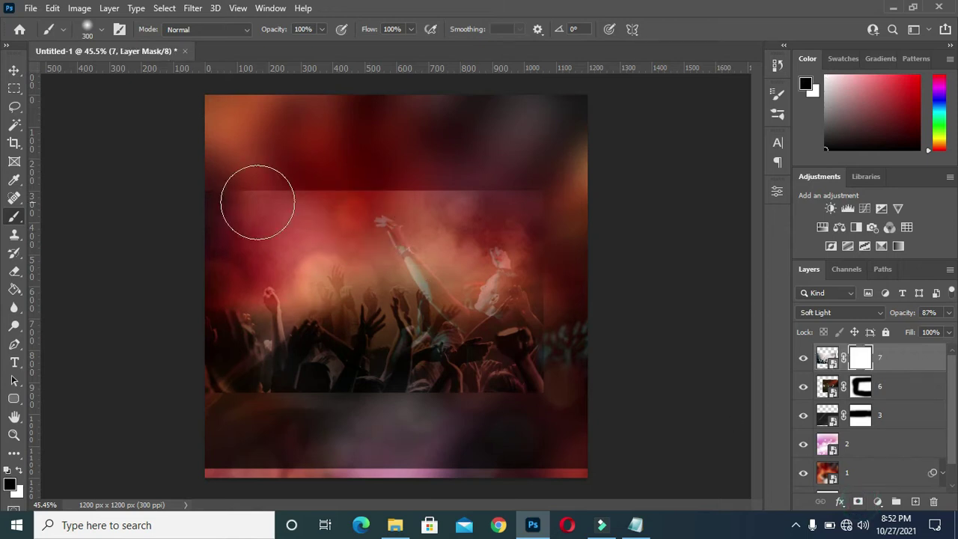
{"action": "left_click_drag", "start_coordinate": [203, 189], "coordinate": [558, 203]}
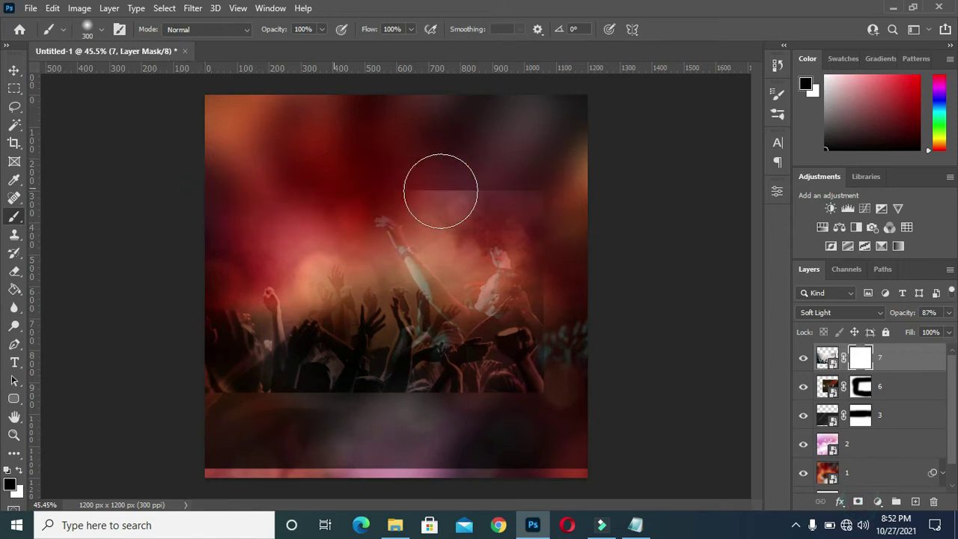
{"action": "mouse_move", "coordinate": [559, 374]}
{"action": "left_mouse_down"}
{"action": "mouse_move", "coordinate": [341, 417]}
{"action": "mouse_move", "coordinate": [160, 421]}
{"action": "left_mouse_up"}
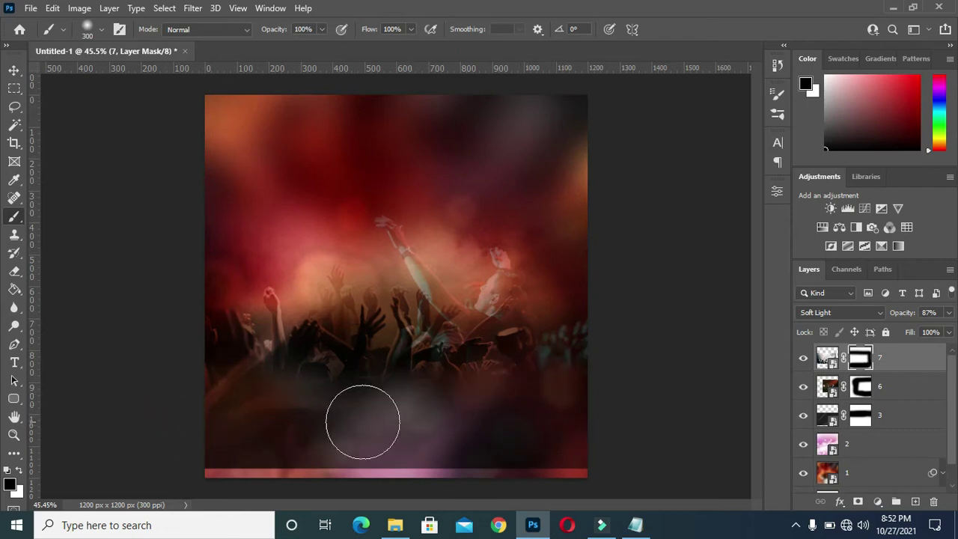
Shift the grey crowd layer 7 slightly left and up
{"action": "left_click", "coordinate": [14, 69]}
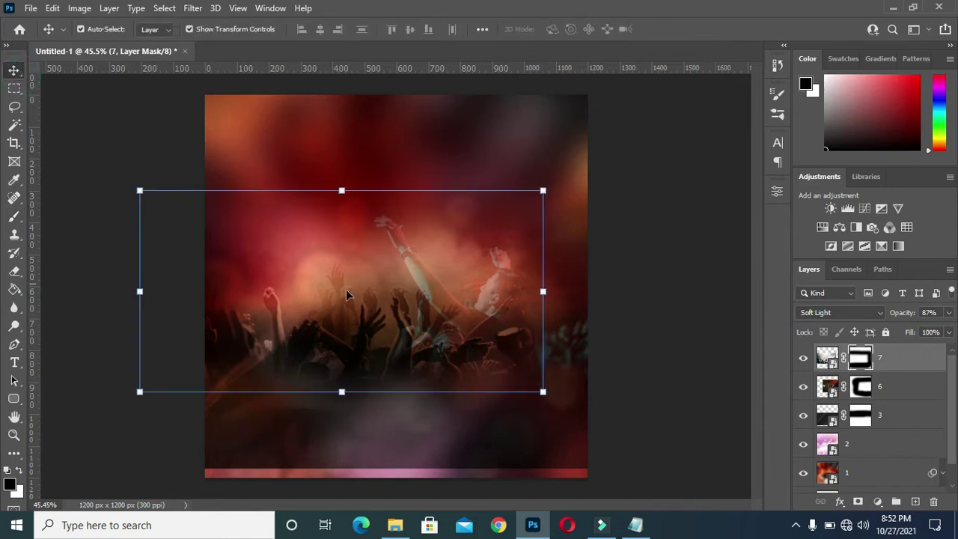
{"action": "mouse_move", "coordinate": [343, 295]}
{"action": "left_mouse_down"}
{"action": "mouse_move", "coordinate": [316, 291]}
{"action": "mouse_move", "coordinate": [330, 292]}
{"action": "left_mouse_up"}
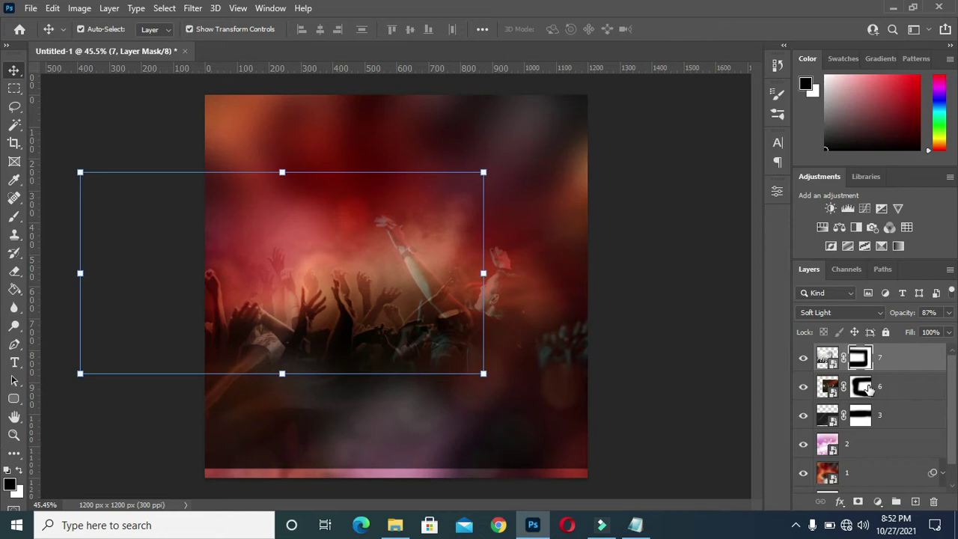
{"action": "left_click", "coordinate": [864, 386]}
{"action": "left_click", "coordinate": [859, 358]}
Mask out more of layer 7's upper middle and drop in image 5, the grey pattern
{"action": "left_click", "coordinate": [15, 216]}
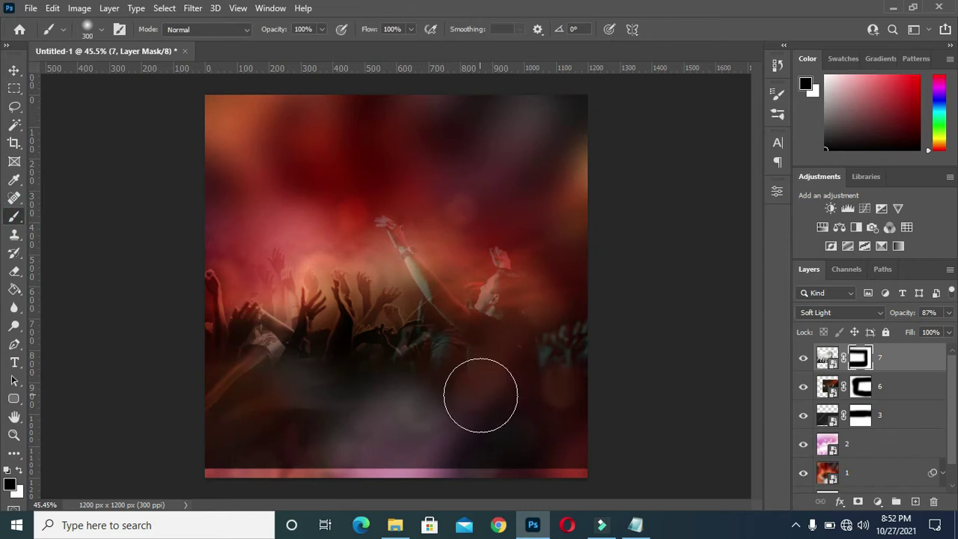
{"action": "left_click_drag", "start_coordinate": [370, 196], "coordinate": [329, 188]}
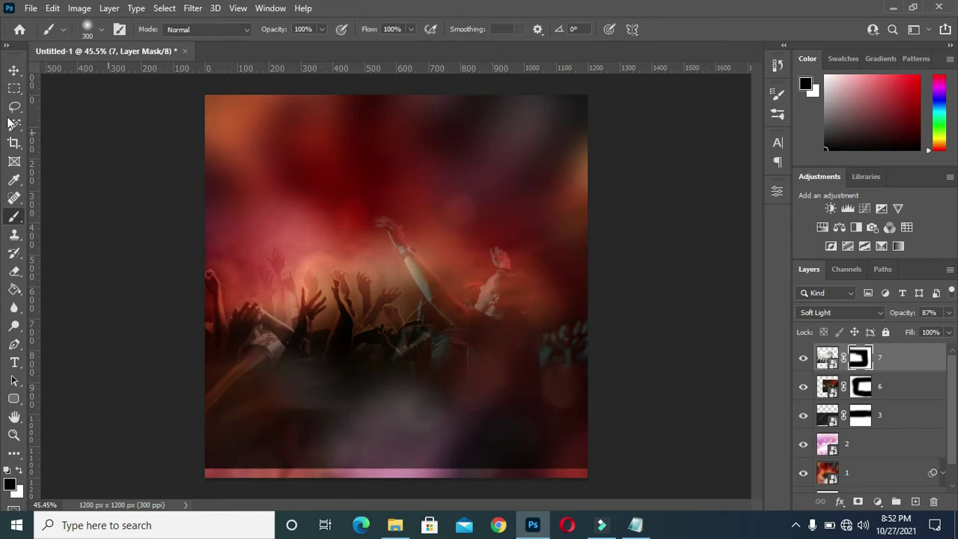
{"action": "left_click", "coordinate": [13, 70]}
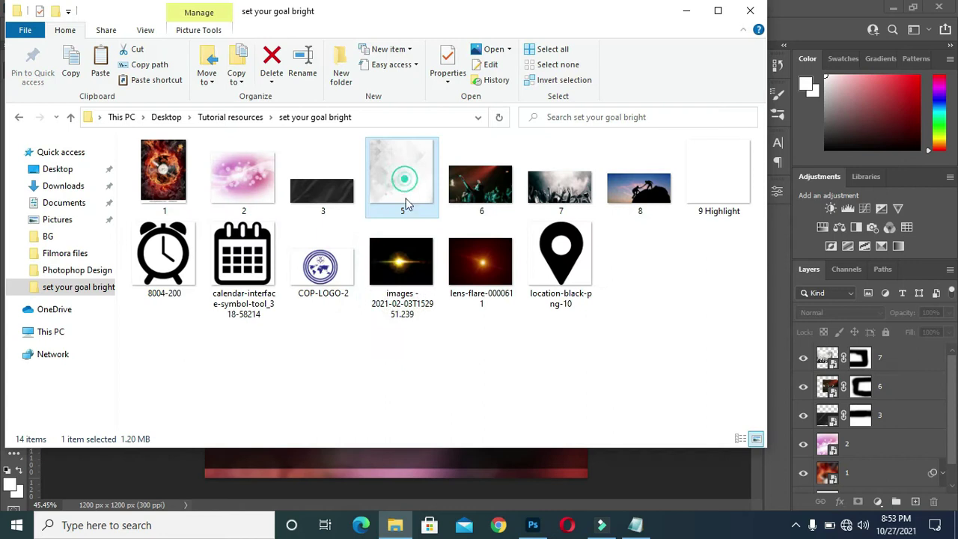
{"action": "left_click_drag", "start_coordinate": [402, 172], "coordinate": [296, 440]}
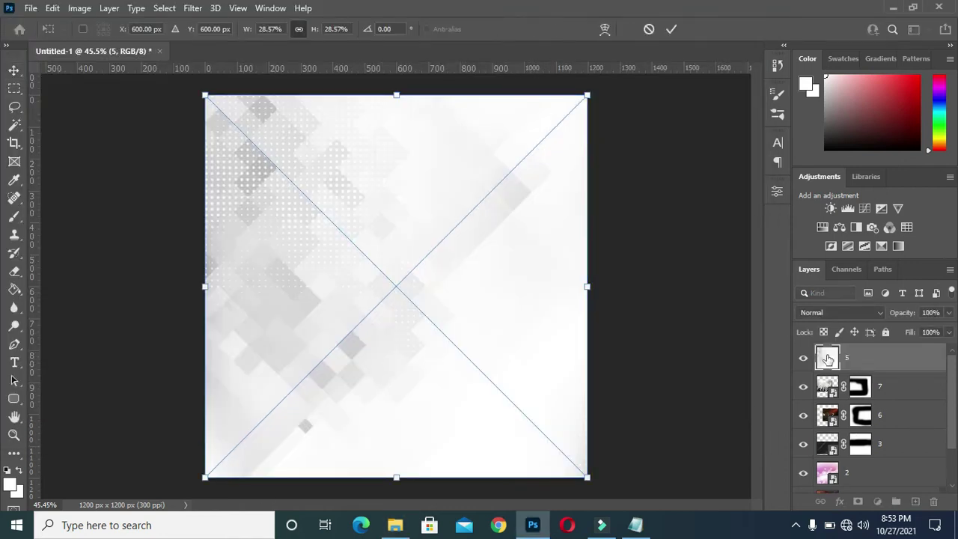
Blend the grey pattern layer 5 in Multiply and commit its placement
{"action": "left_click", "coordinate": [842, 313]}
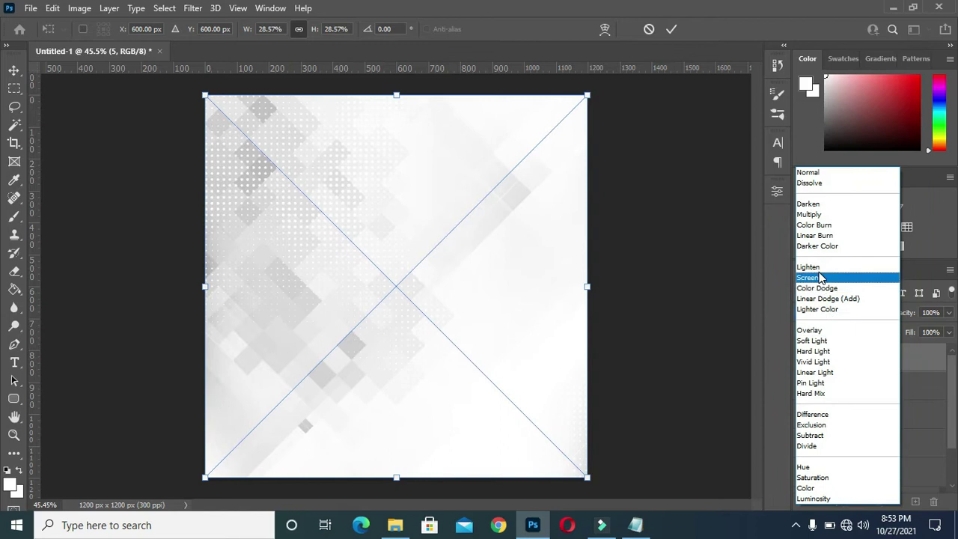
{"action": "left_click", "coordinate": [816, 215]}
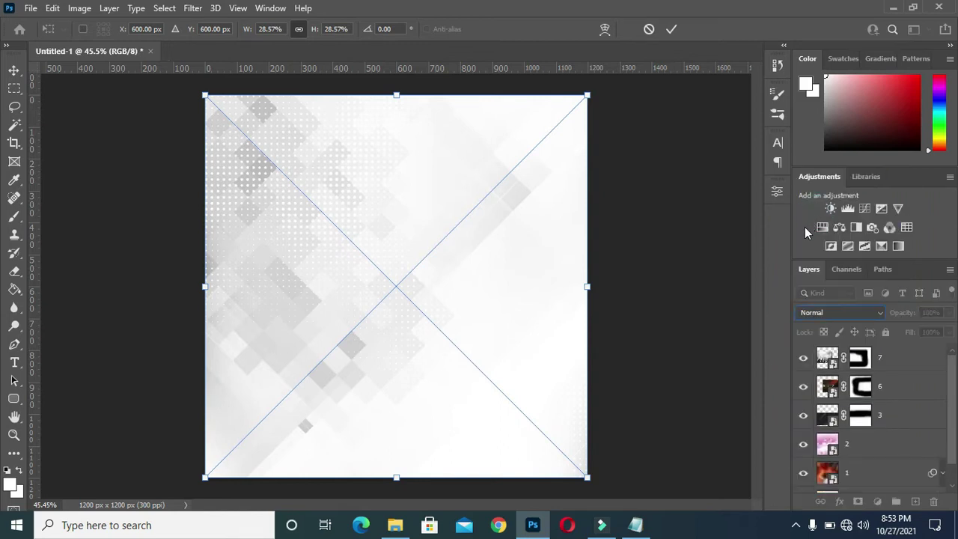
{"action": "left_click", "coordinate": [671, 28]}
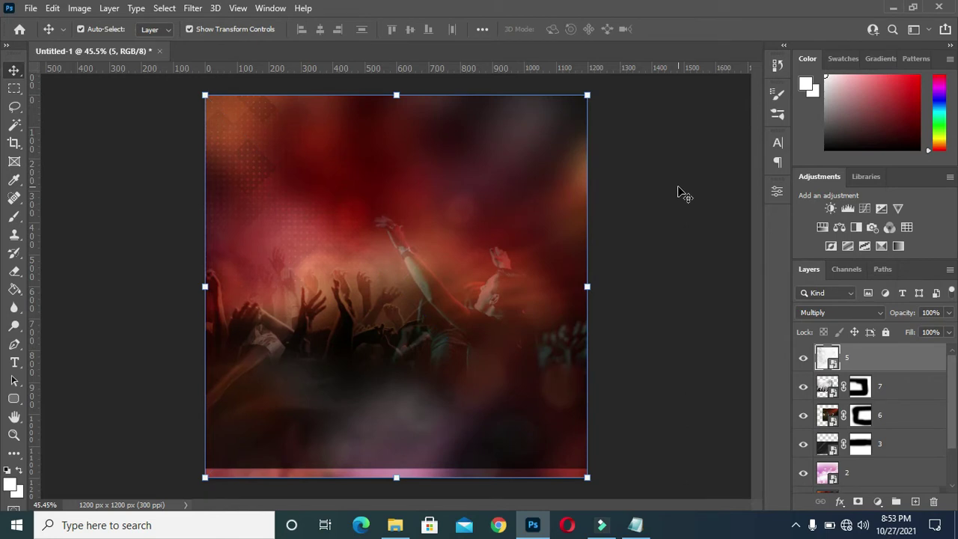
{"action": "left_click", "coordinate": [687, 230]}
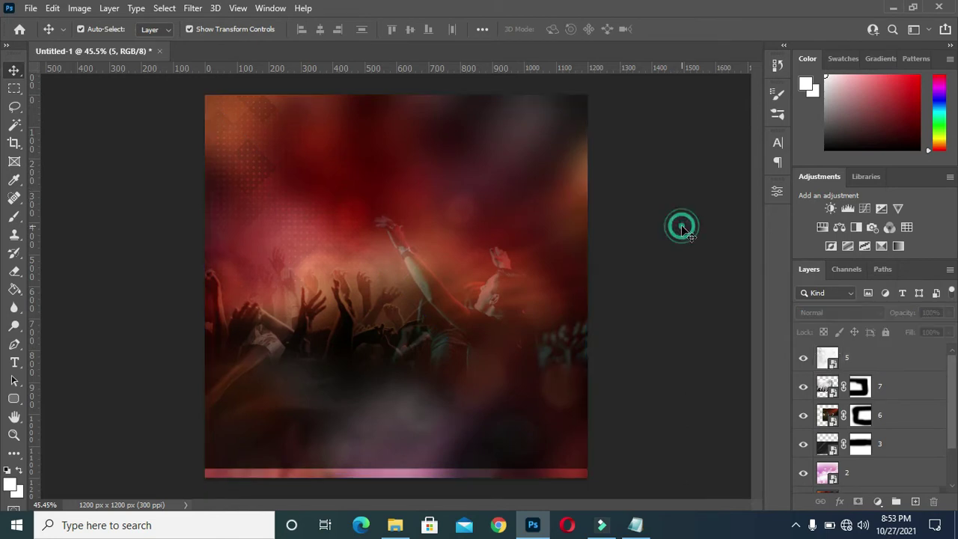
Place climbers photo 8 across the poster top at 50% opacity with a layer mask
{"action": "left_click", "coordinate": [395, 525]}
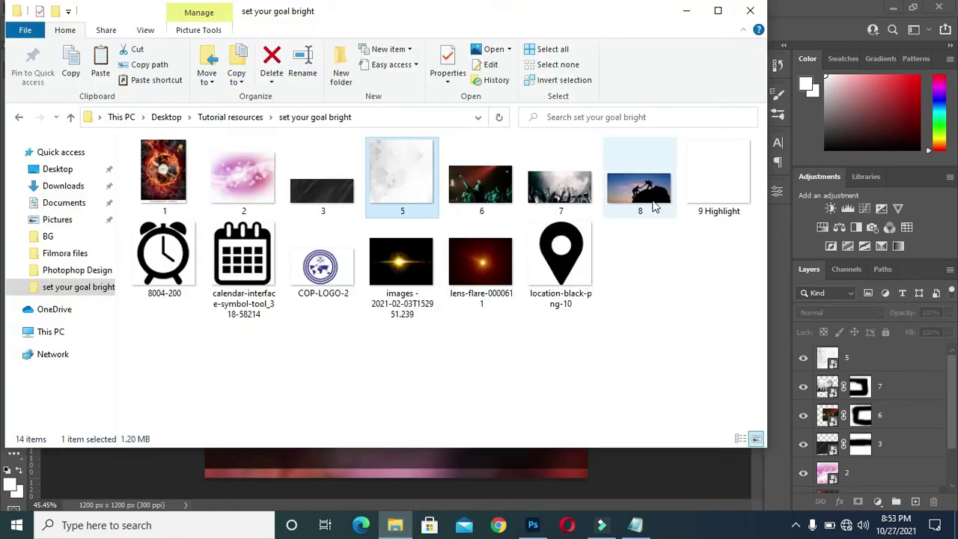
{"action": "left_click", "coordinate": [638, 183]}
{"action": "left_click", "coordinate": [624, 470]}
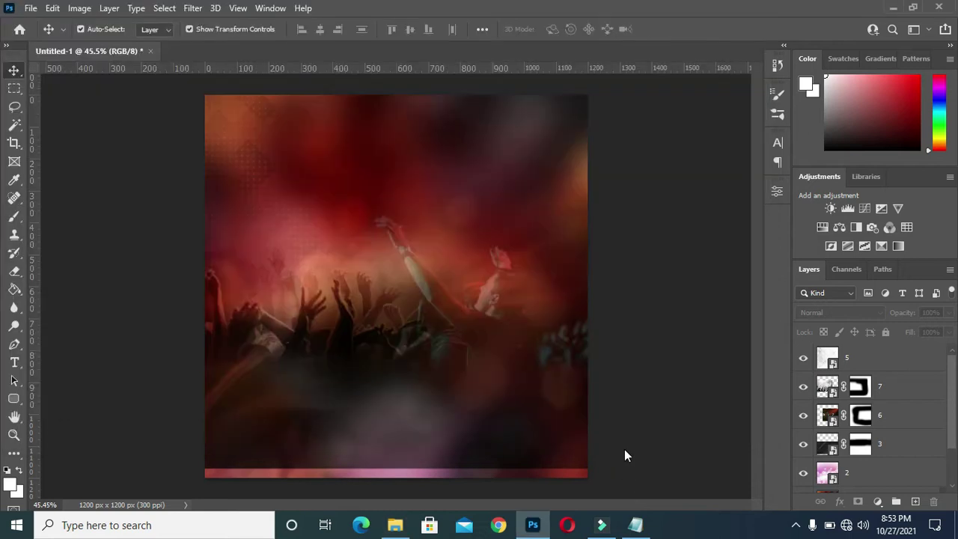
{"action": "left_click_drag", "start_coordinate": [624, 468], "coordinate": [588, 365]}
{"action": "mouse_move", "coordinate": [481, 196]}
{"action": "left_mouse_down"}
{"action": "mouse_move", "coordinate": [481, 172]}
{"action": "mouse_move", "coordinate": [534, 102]}
{"action": "mouse_move", "coordinate": [509, 108]}
{"action": "left_mouse_up"}
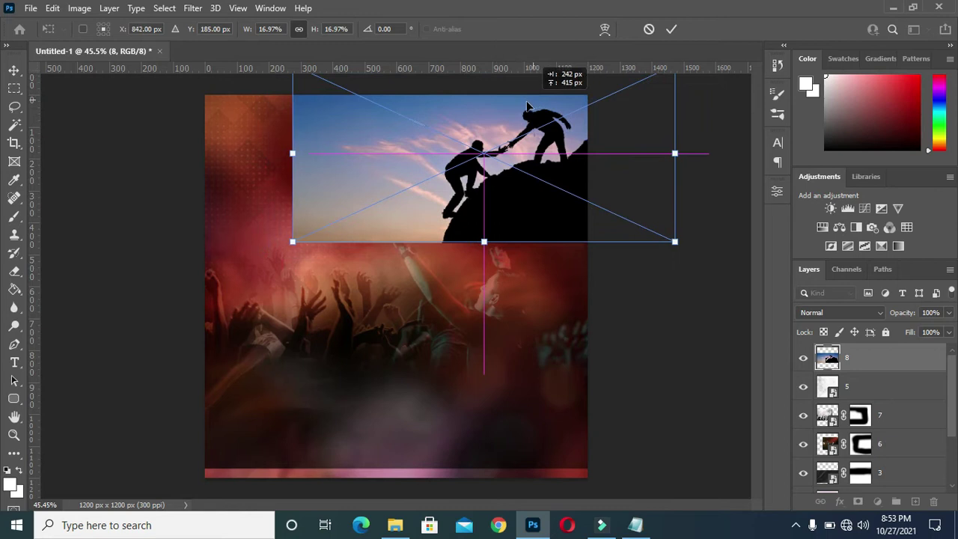
{"action": "left_click", "coordinate": [671, 28]}
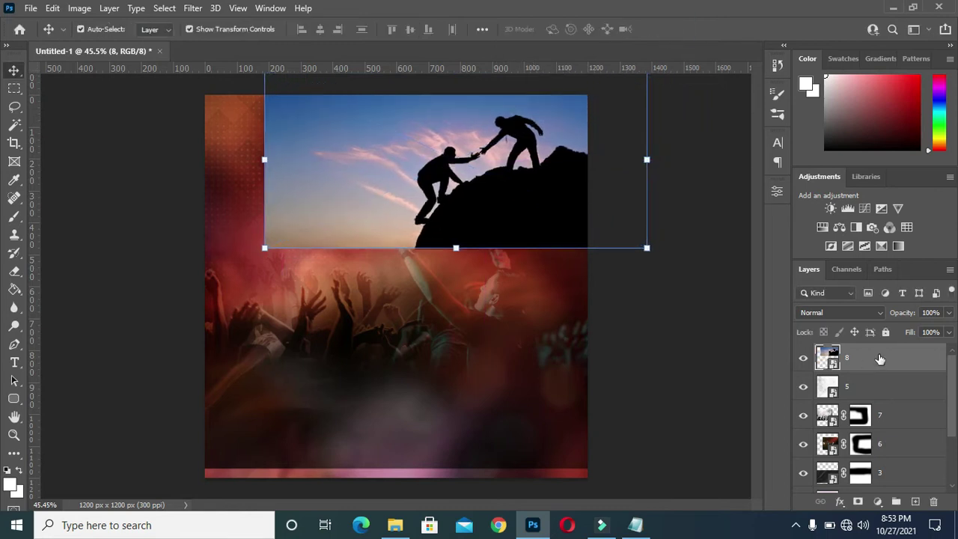
{"action": "left_click", "coordinate": [923, 312]}
{"action": "type", "text": "50"}
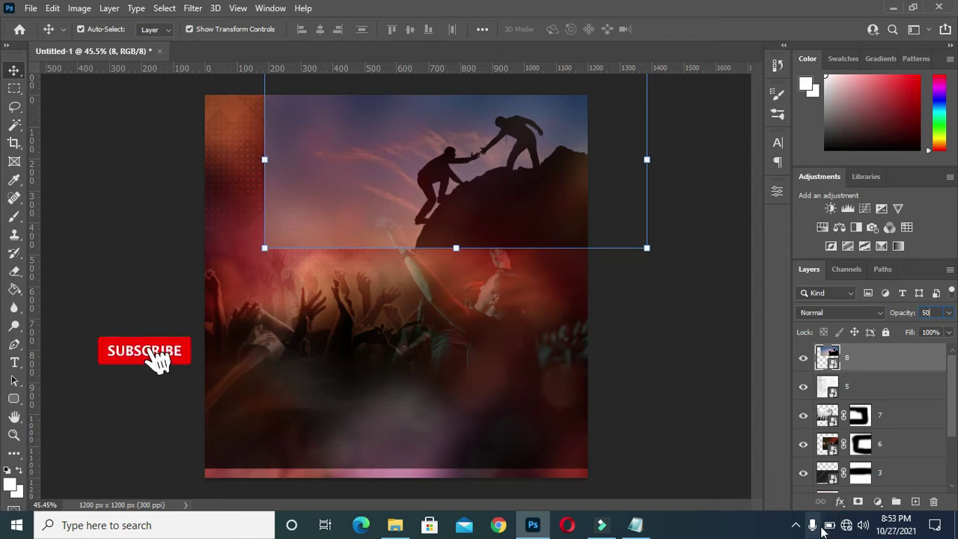
{"action": "left_click", "coordinate": [858, 500]}
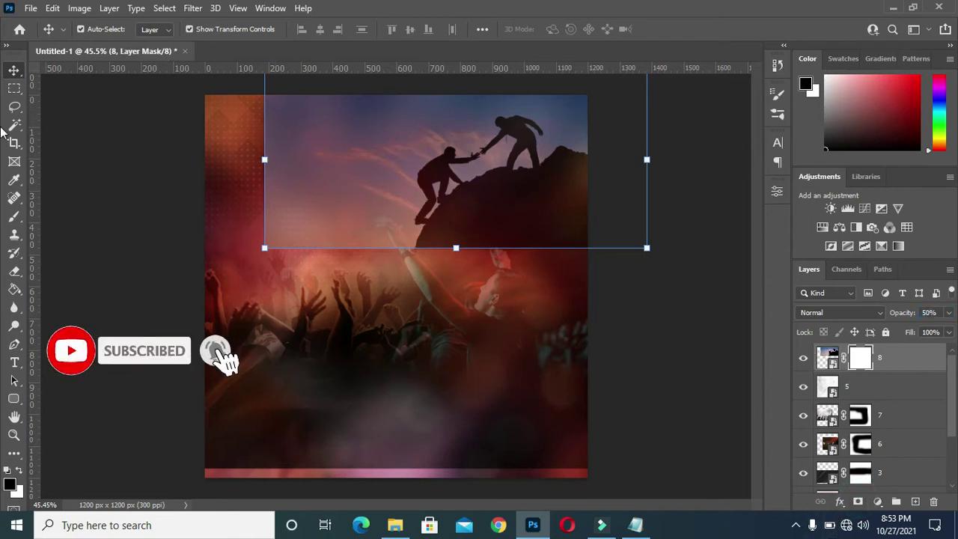
Paint black on layer 8's mask to blend the climbers into the crowd, keeping the raised arm
{"action": "left_click", "coordinate": [13, 215]}
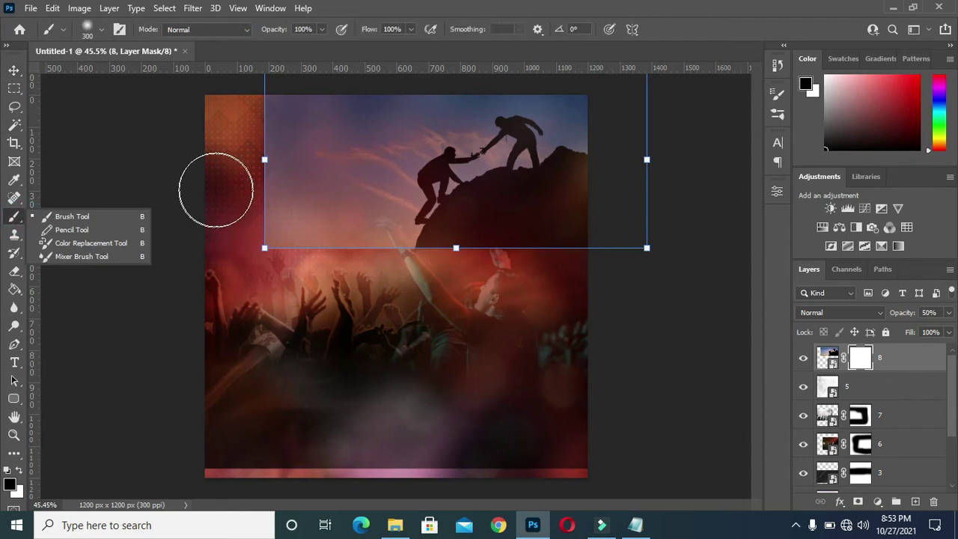
{"action": "left_click", "coordinate": [278, 112]}
{"action": "mouse_move", "coordinate": [249, 175]}
{"action": "left_mouse_down"}
{"action": "mouse_move", "coordinate": [250, 229]}
{"action": "mouse_move", "coordinate": [312, 113]}
{"action": "mouse_move", "coordinate": [282, 205]}
{"action": "mouse_move", "coordinate": [405, 280]}
{"action": "mouse_move", "coordinate": [434, 272]}
{"action": "mouse_move", "coordinate": [630, 271]}
{"action": "left_mouse_up"}
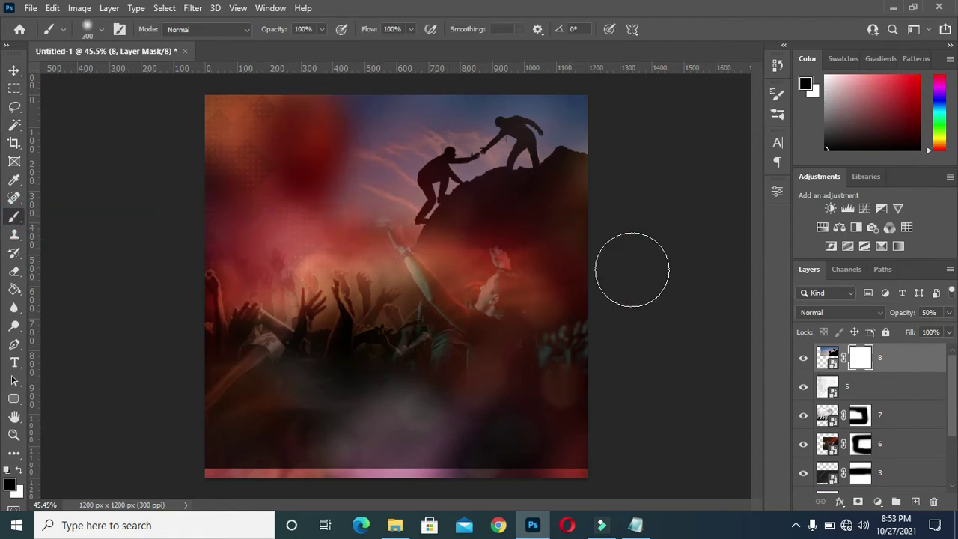
{"action": "mouse_move", "coordinate": [416, 280]}
{"action": "left_mouse_down"}
{"action": "mouse_move", "coordinate": [541, 272]}
{"action": "mouse_move", "coordinate": [406, 272]}
{"action": "mouse_move", "coordinate": [337, 177]}
{"action": "mouse_move", "coordinate": [351, 88]}
{"action": "mouse_move", "coordinate": [367, 94]}
{"action": "left_mouse_up"}
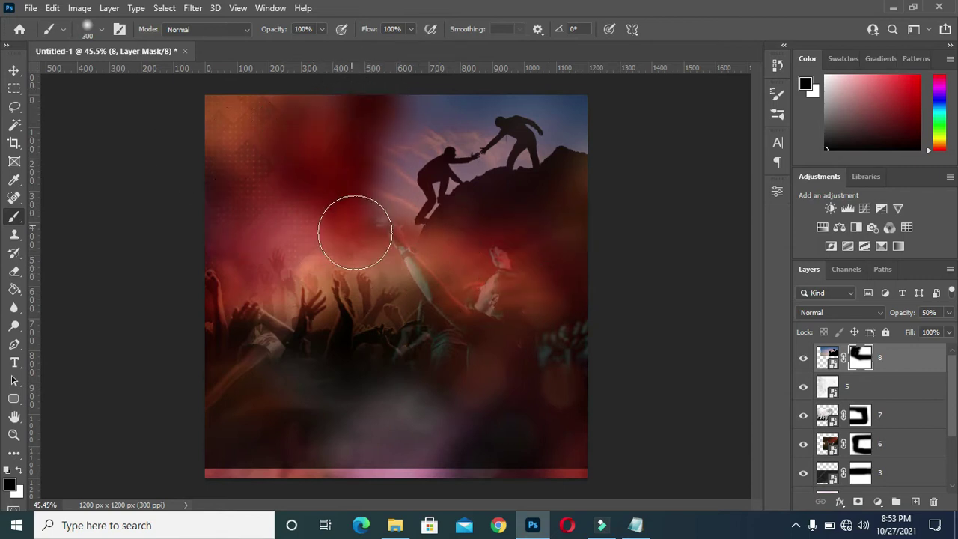
{"action": "mouse_move", "coordinate": [357, 213]}
{"action": "left_mouse_down"}
{"action": "mouse_move", "coordinate": [357, 79]}
{"action": "mouse_move", "coordinate": [385, 85]}
{"action": "left_mouse_up"}
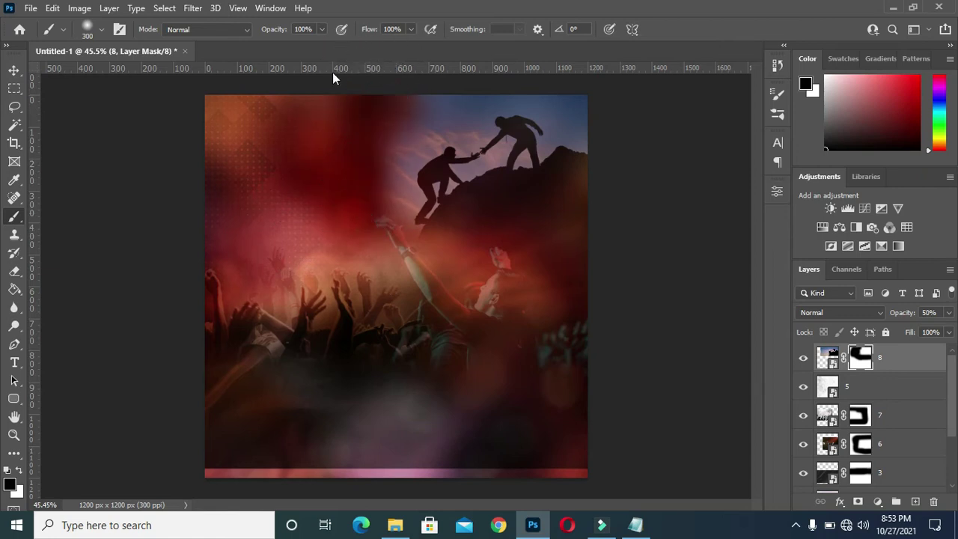
{"action": "left_click", "coordinate": [13, 72]}
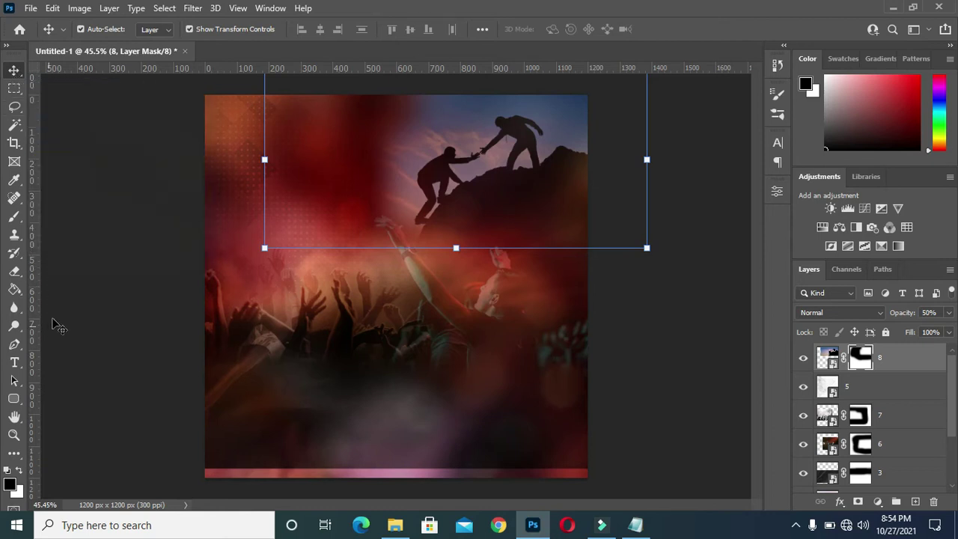
{"action": "left_click", "coordinate": [116, 218]}
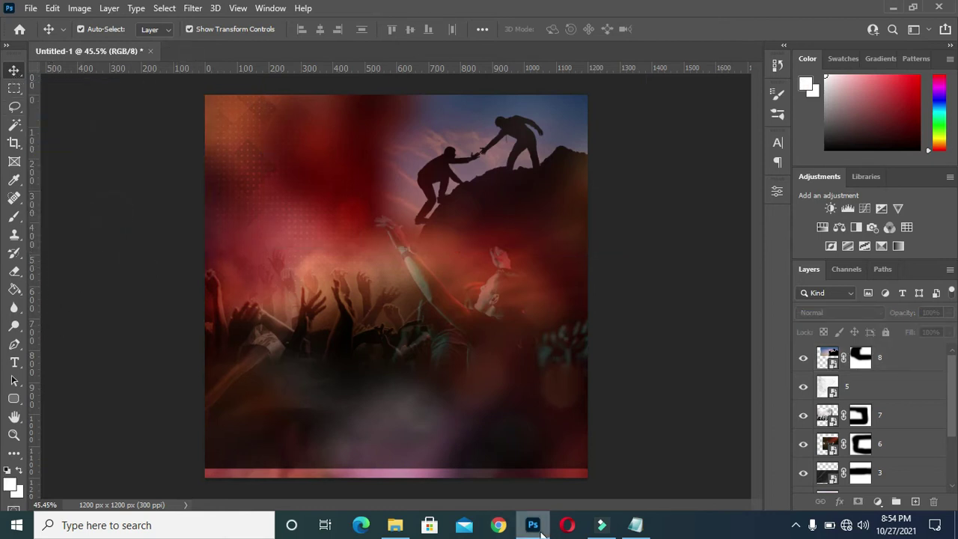
Drag the 9 Highlight image from the resources folder onto the poster
{"action": "left_click", "coordinate": [395, 525]}
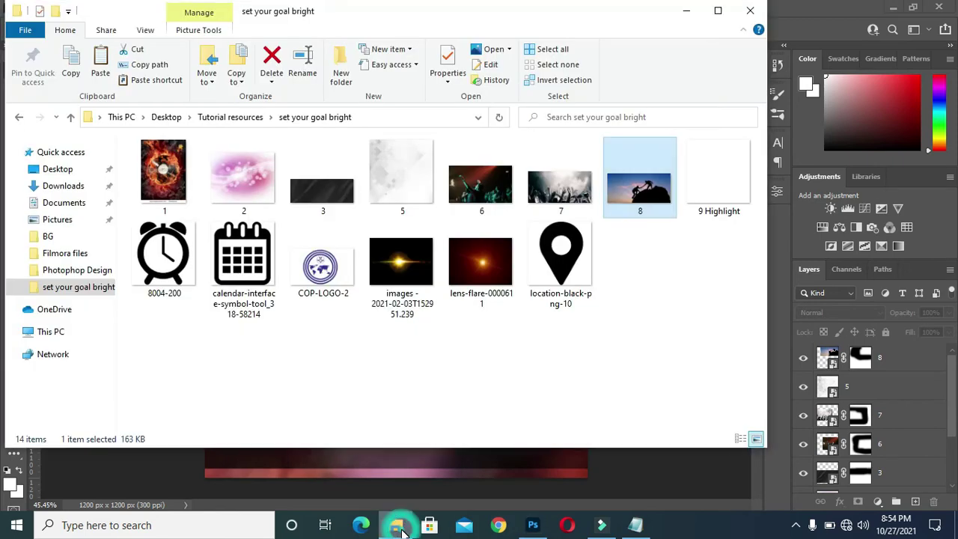
{"action": "left_click", "coordinate": [721, 185]}
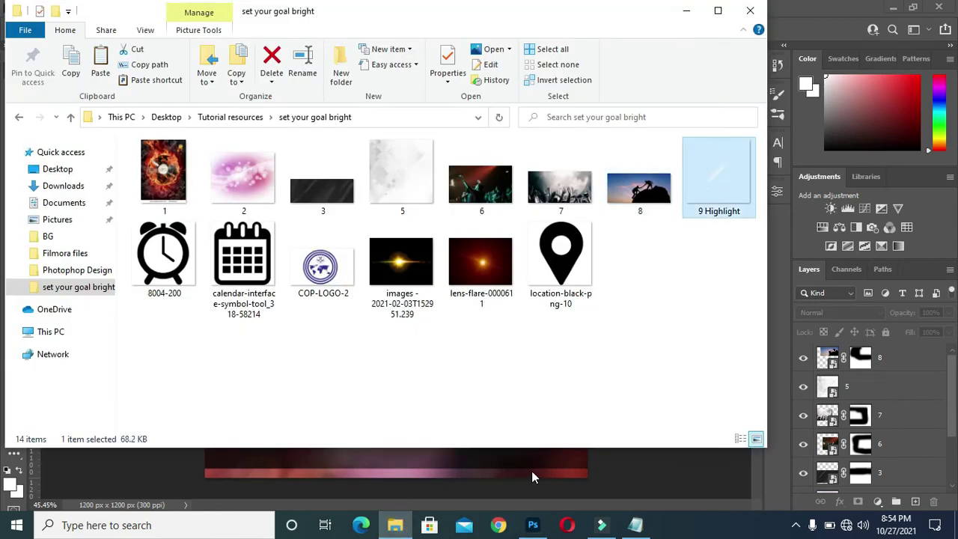
{"action": "left_click_drag", "start_coordinate": [531, 476], "coordinate": [535, 474]}
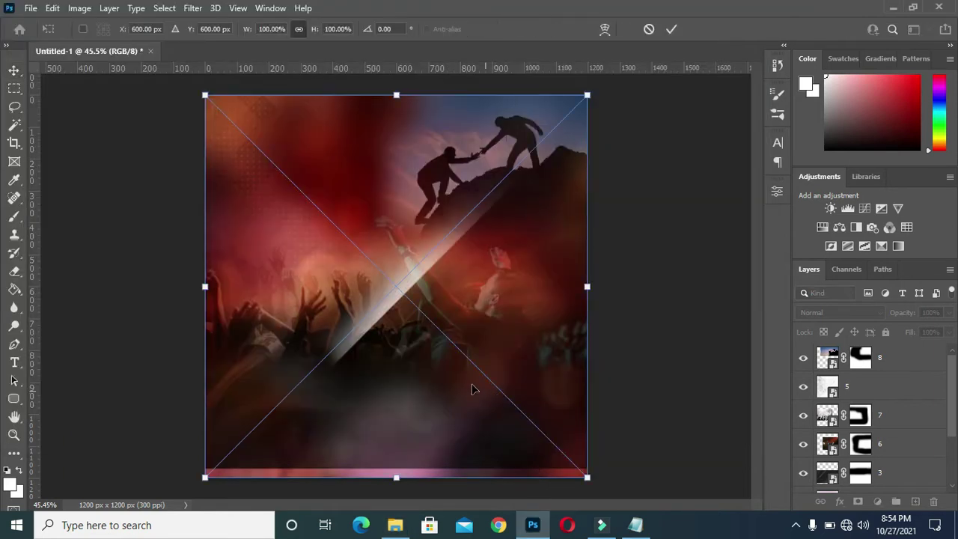
Move 9 Highlight up-left, scale it to 111.45%, commit, and duplicate the layer
{"action": "left_click_drag", "start_coordinate": [396, 266], "coordinate": [288, 215]}
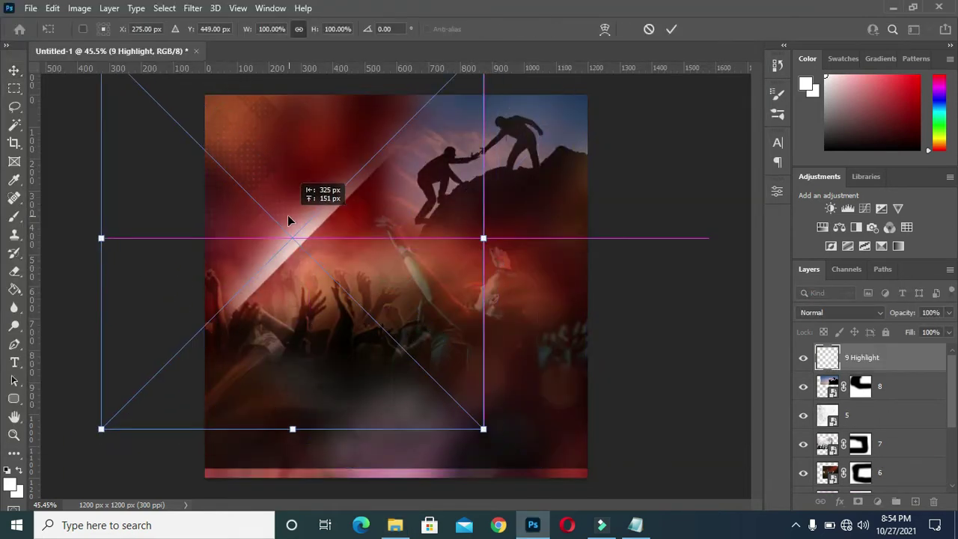
{"action": "left_click", "coordinate": [101, 430]}
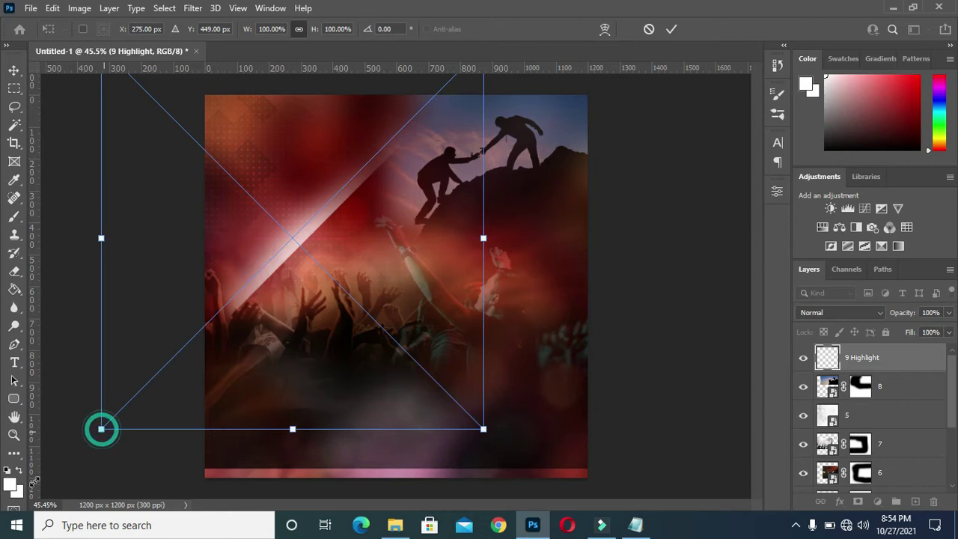
{"action": "left_click_drag", "start_coordinate": [101, 428], "coordinate": [57, 472]}
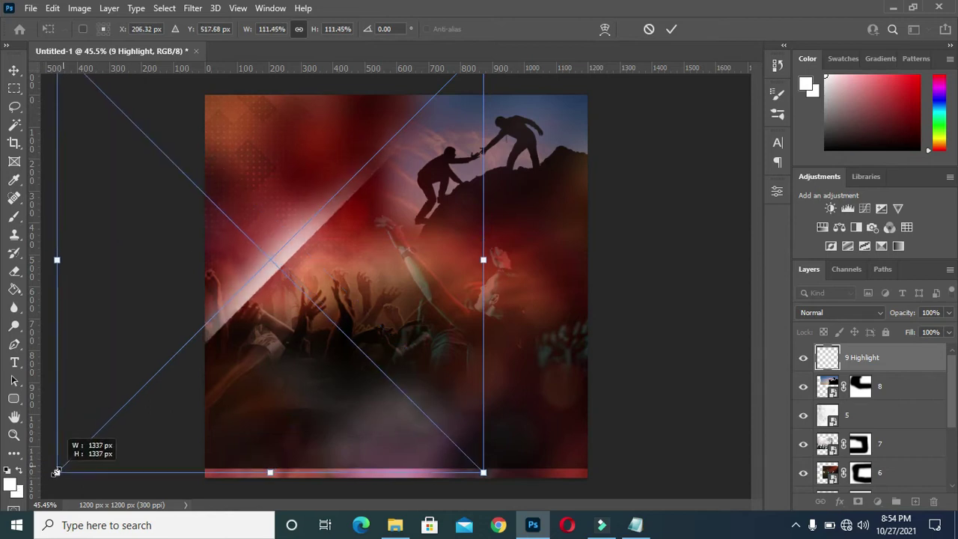
{"action": "mouse_move", "coordinate": [376, 265]}
{"action": "left_mouse_down"}
{"action": "mouse_move", "coordinate": [395, 289]}
{"action": "mouse_move", "coordinate": [379, 276]}
{"action": "left_mouse_up"}
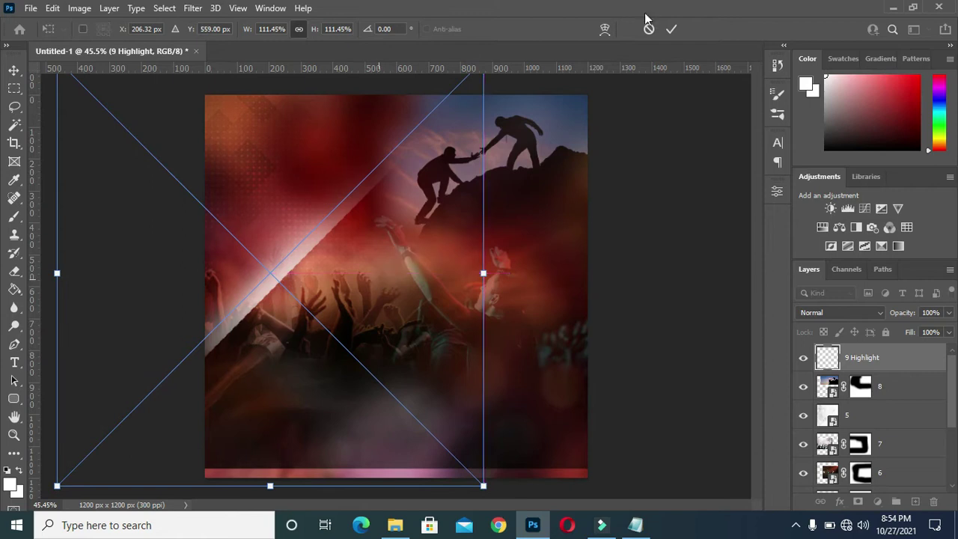
{"action": "left_click", "coordinate": [670, 30]}
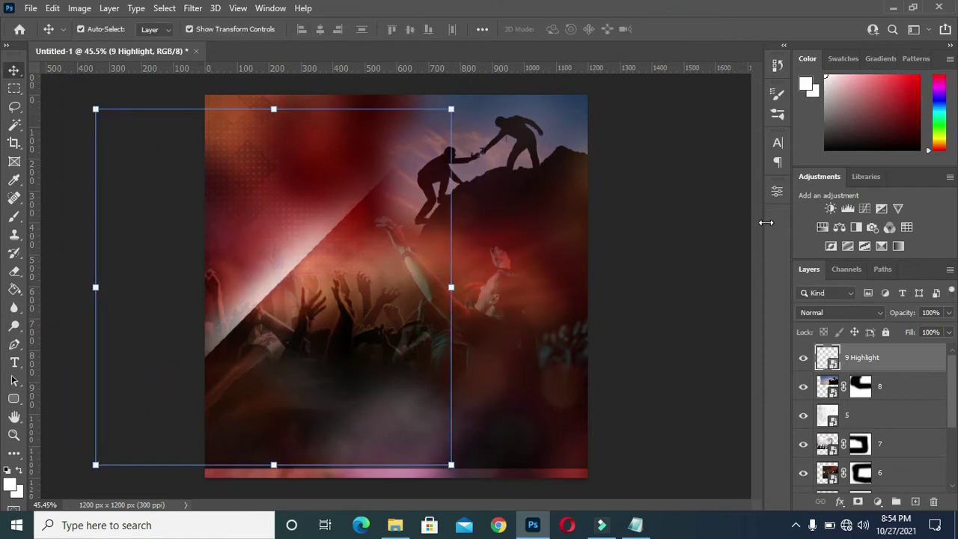
{"action": "key", "text": "ctrl+j"}
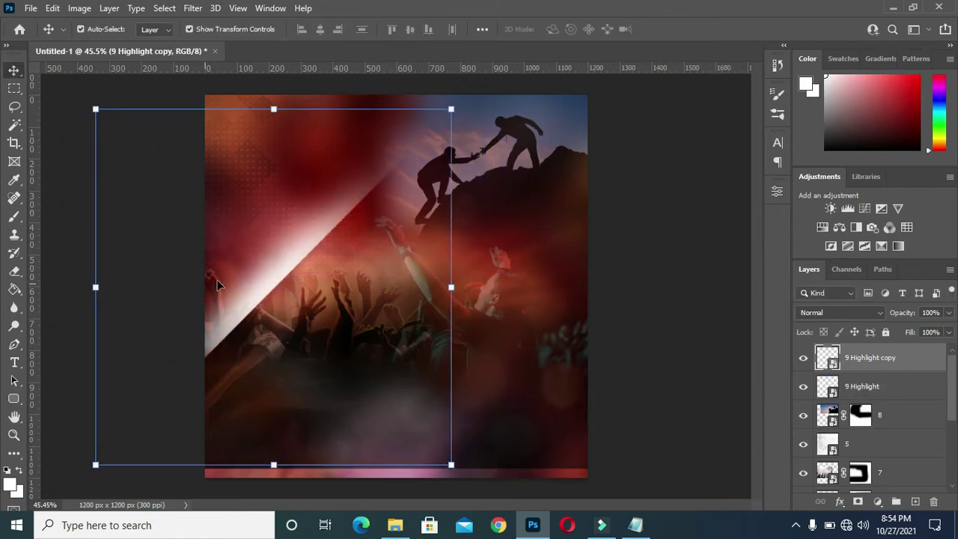
Undo the accidental layer move and set 9 Highlight and its copy to Soft Light
{"action": "left_click_drag", "start_coordinate": [314, 294], "coordinate": [331, 315]}
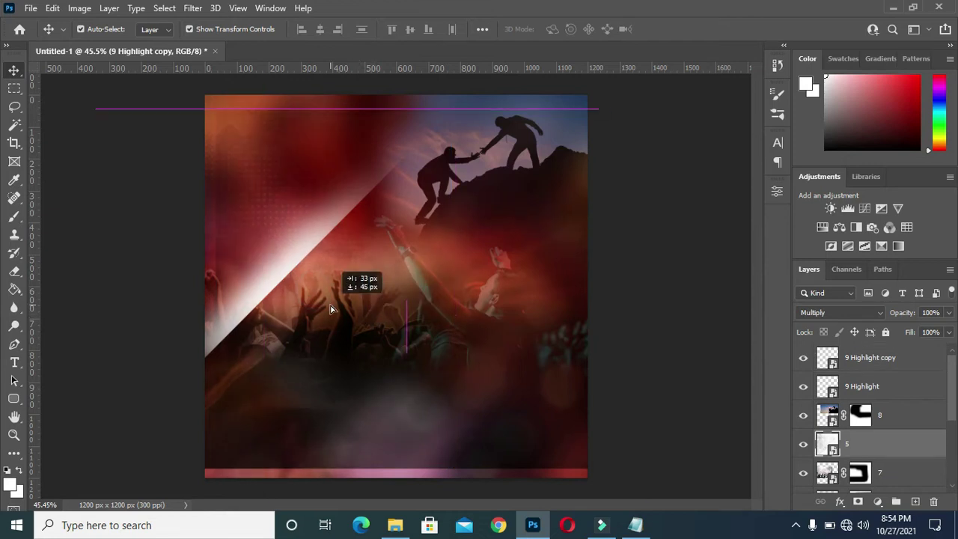
{"action": "key", "text": "ctrl+z"}
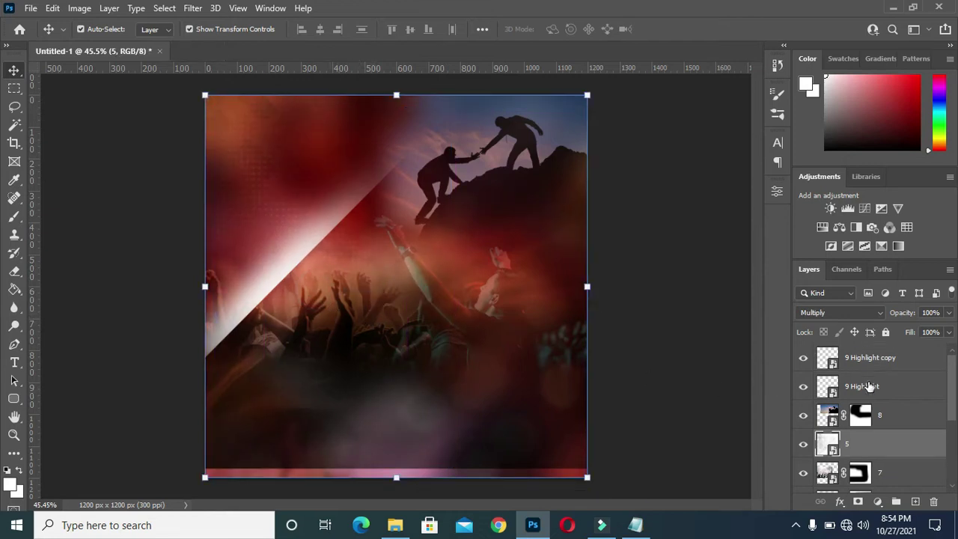
{"action": "left_click", "coordinate": [867, 385]}
{"action": "left_click", "coordinate": [832, 311]}
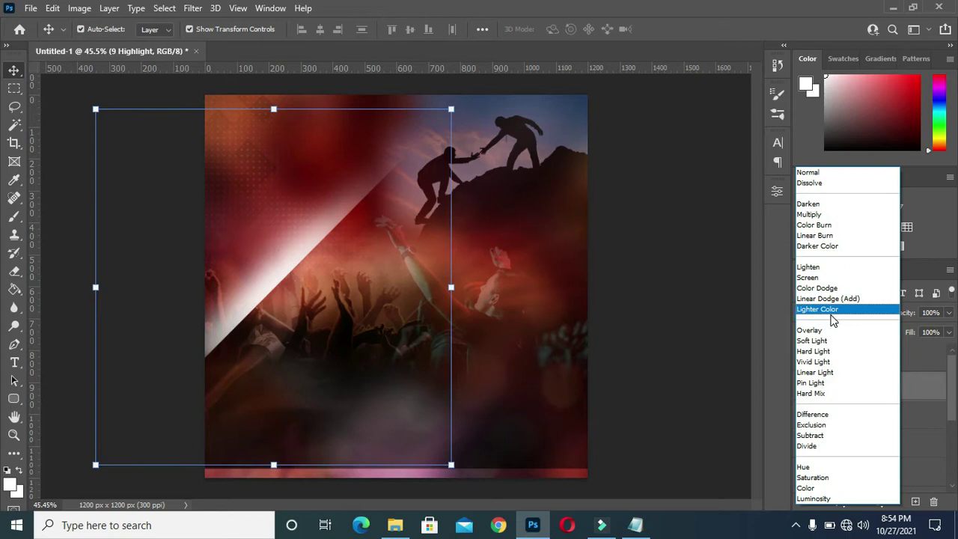
{"action": "left_click", "coordinate": [821, 342]}
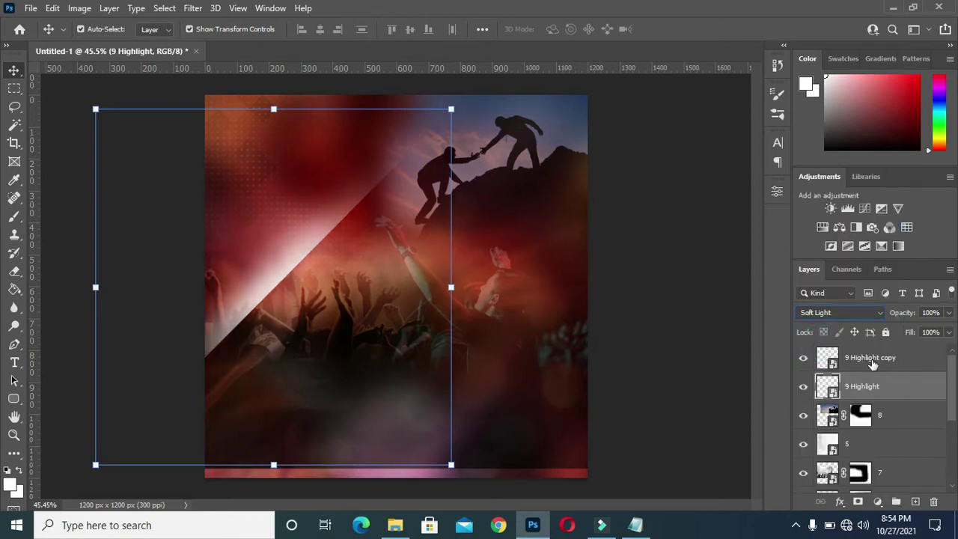
{"action": "left_click", "coordinate": [873, 360]}
{"action": "left_click", "coordinate": [836, 313]}
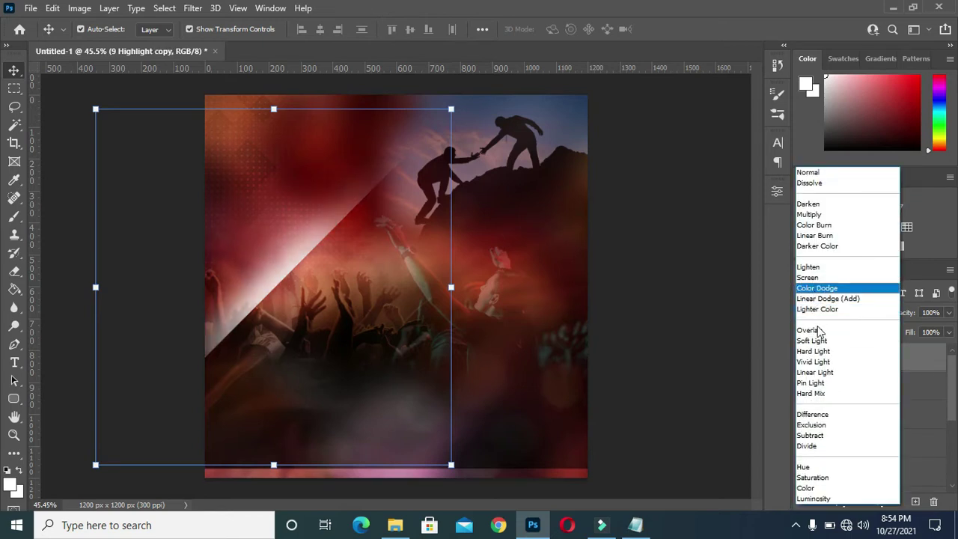
{"action": "left_click", "coordinate": [820, 343]}
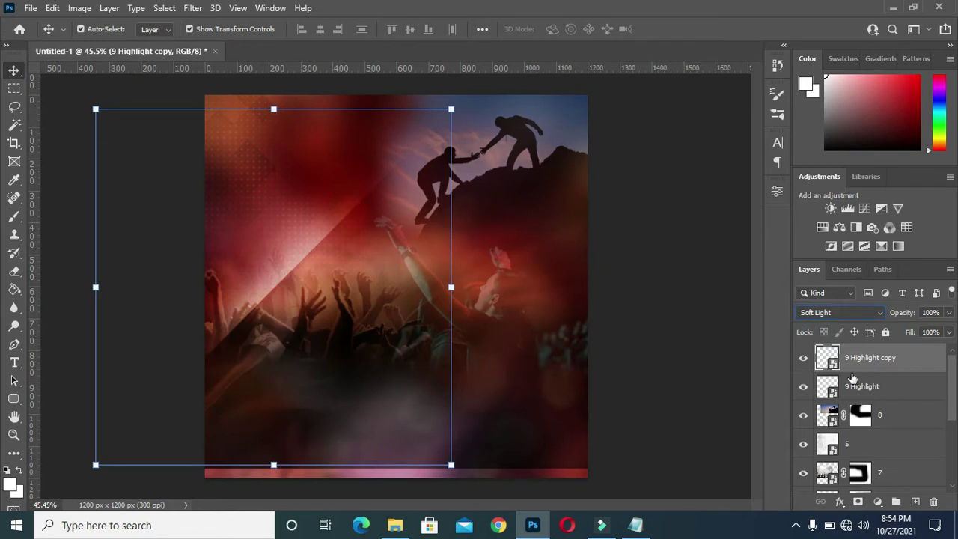
Enlarge and offset the copy and a second duplicate lower right, then select all three highlights
{"action": "mouse_move", "coordinate": [453, 288]}
{"action": "left_mouse_down"}
{"action": "mouse_move", "coordinate": [406, 288]}
{"action": "mouse_move", "coordinate": [469, 329]}
{"action": "mouse_move", "coordinate": [458, 339]}
{"action": "mouse_move", "coordinate": [455, 327]}
{"action": "mouse_move", "coordinate": [459, 341]}
{"action": "left_mouse_up"}
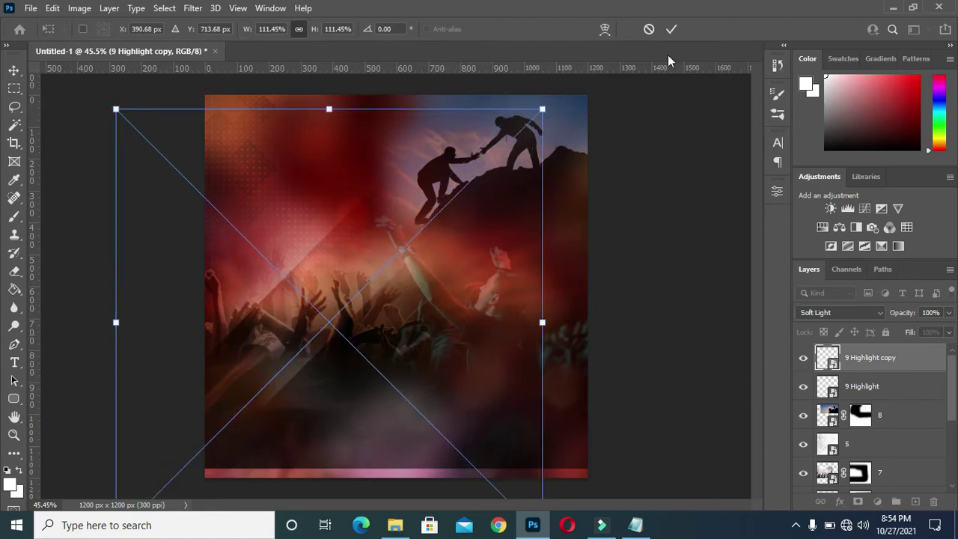
{"action": "left_click", "coordinate": [671, 30]}
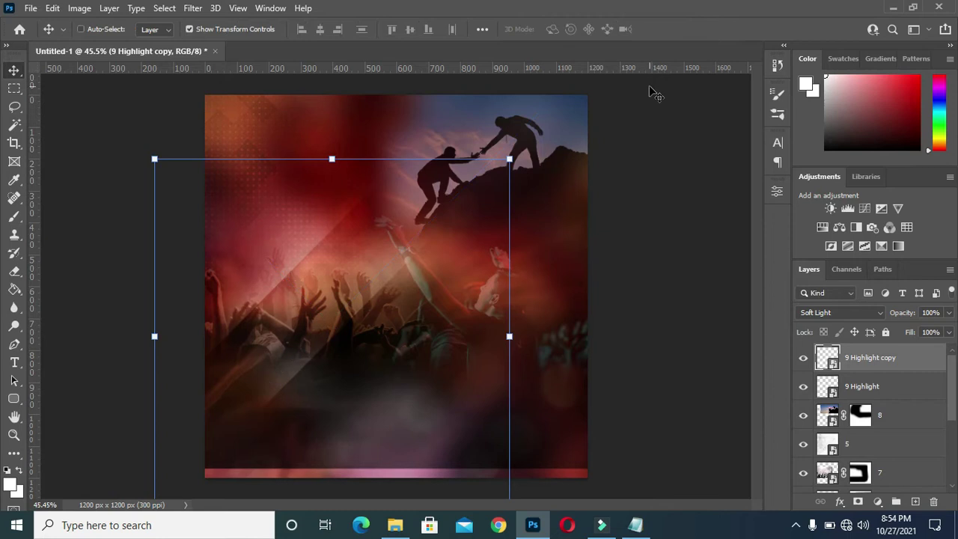
{"action": "key", "text": "ctrl+j"}
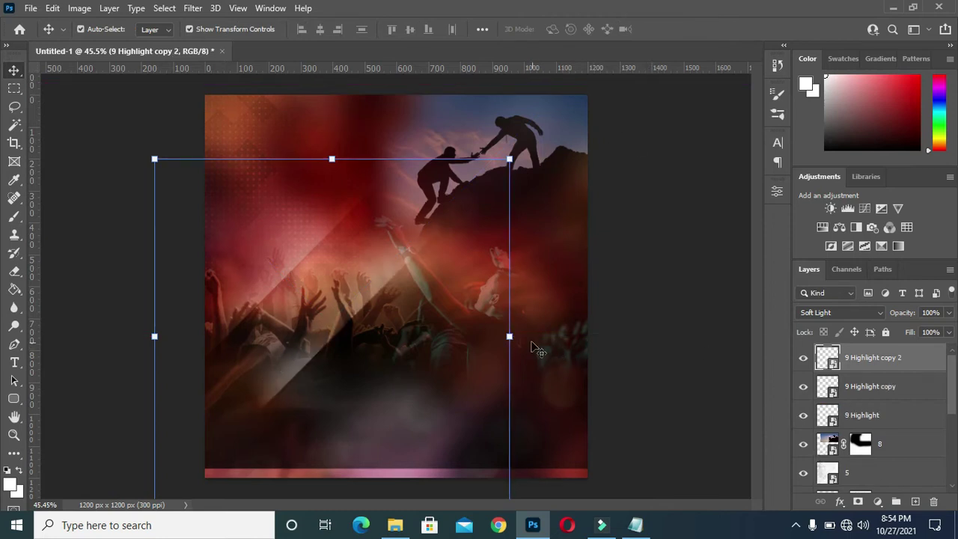
{"action": "left_click_drag", "start_coordinate": [509, 338], "coordinate": [541, 335]}
{"action": "left_click_drag", "start_coordinate": [457, 333], "coordinate": [534, 376]}
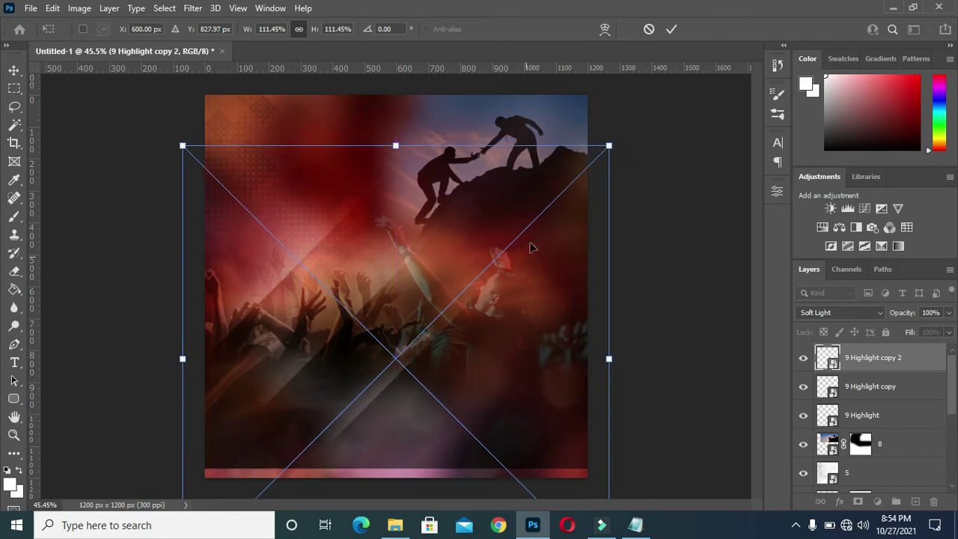
{"action": "left_click", "coordinate": [671, 29]}
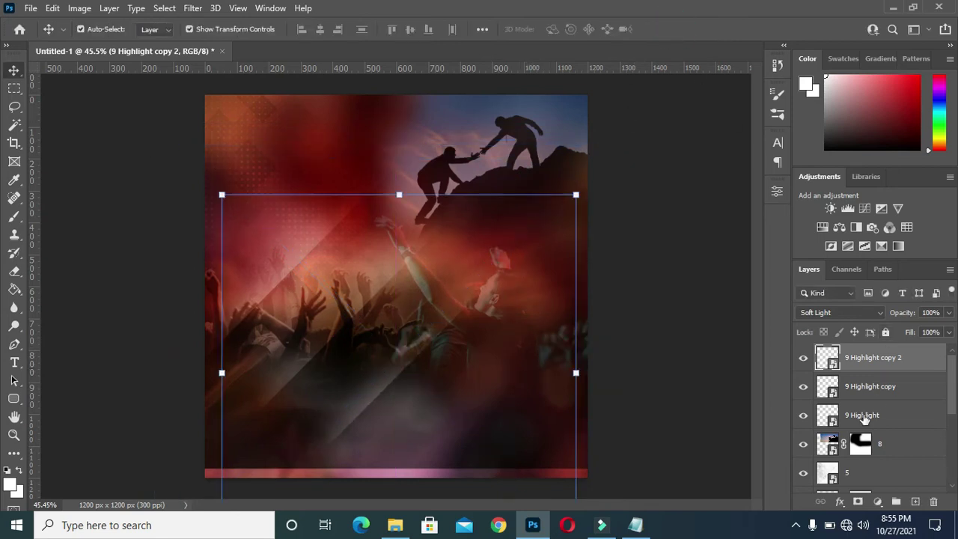
{"action": "left_click", "coordinate": [862, 417], "text": "shift"}
{"action": "right_click", "coordinate": [860, 351]}
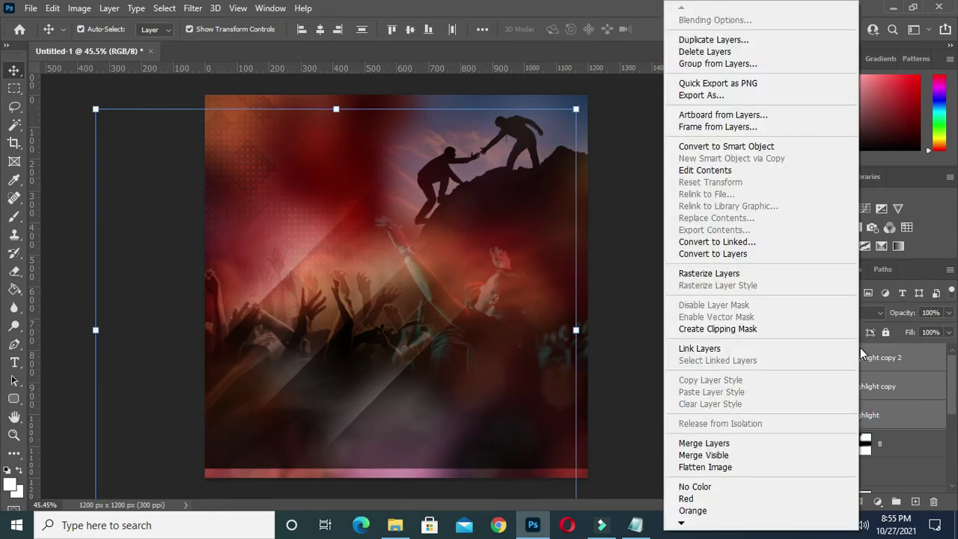
Merge the three highlight layers into one and set it to Soft Light
{"action": "left_click", "coordinate": [712, 445]}
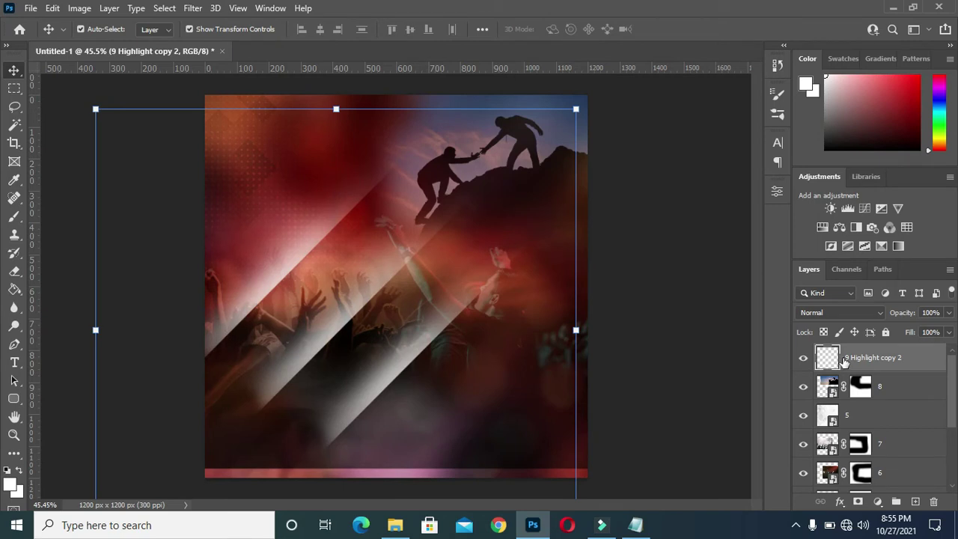
{"action": "left_click", "coordinate": [839, 317]}
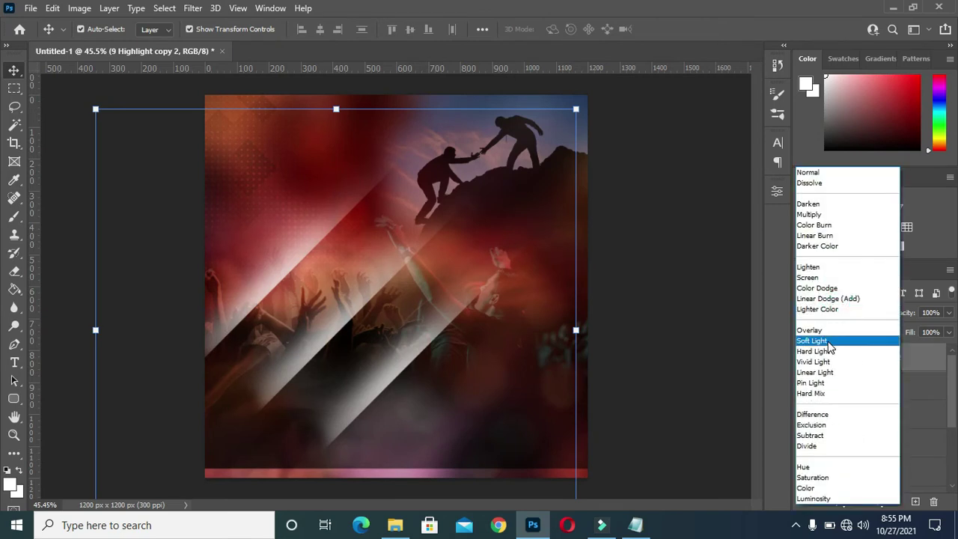
{"action": "left_click", "coordinate": [828, 335]}
{"action": "left_click", "coordinate": [703, 366]}
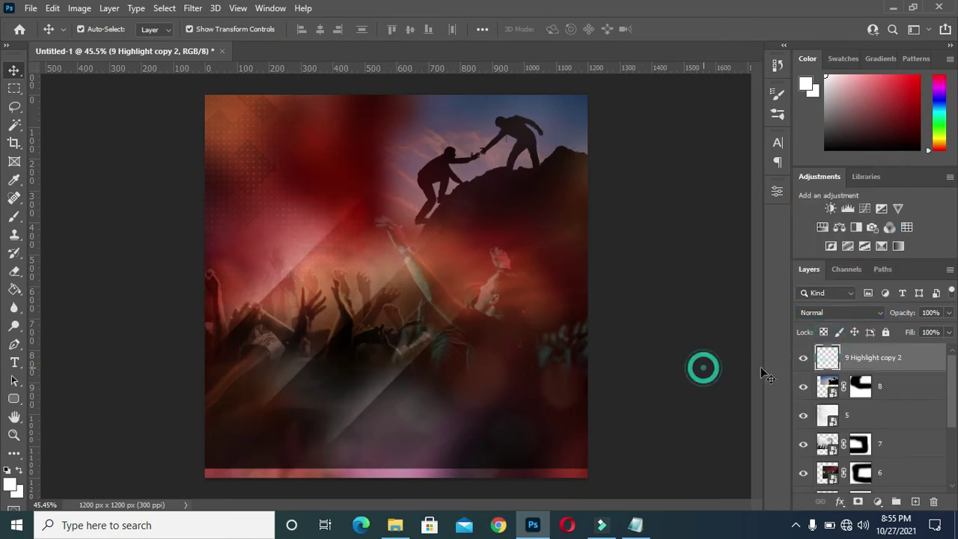
{"action": "left_click", "coordinate": [898, 355]}
Group the background layers and name the group BG
{"action": "scroll", "coordinate": [892, 372], "scroll_direction": "down", "scroll_amount": 2}
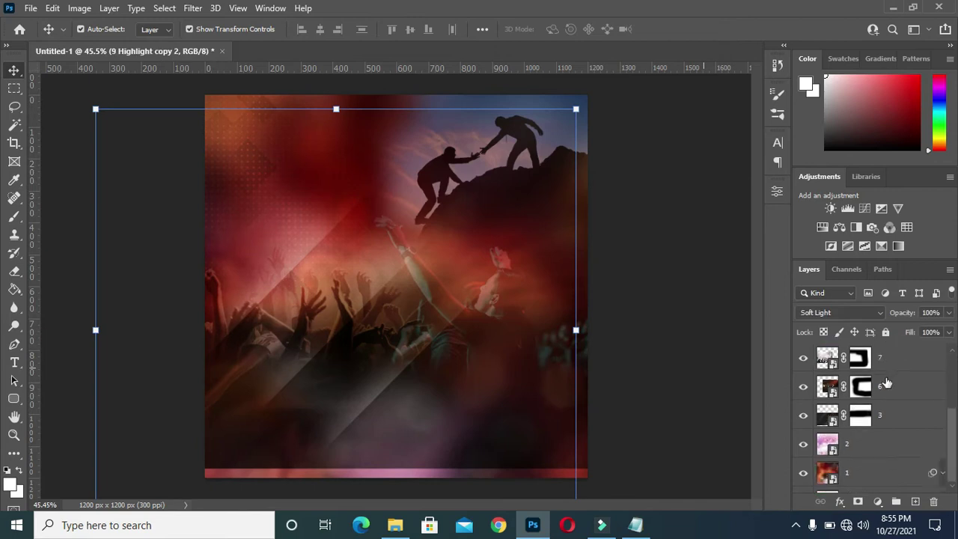
{"action": "scroll", "coordinate": [868, 404], "scroll_direction": "down", "scroll_amount": 2}
{"action": "left_click", "coordinate": [857, 432], "text": "shift"}
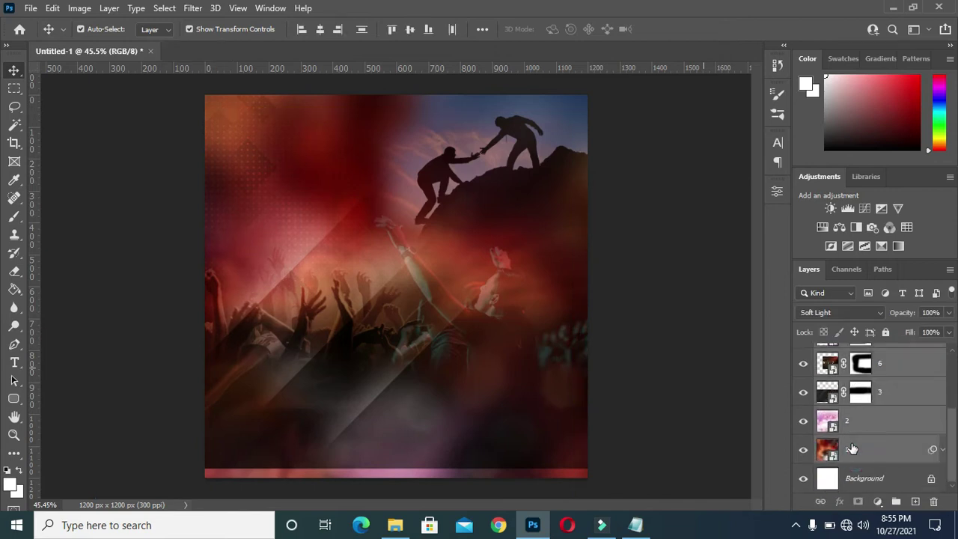
{"action": "key", "text": "ctrl+g"}
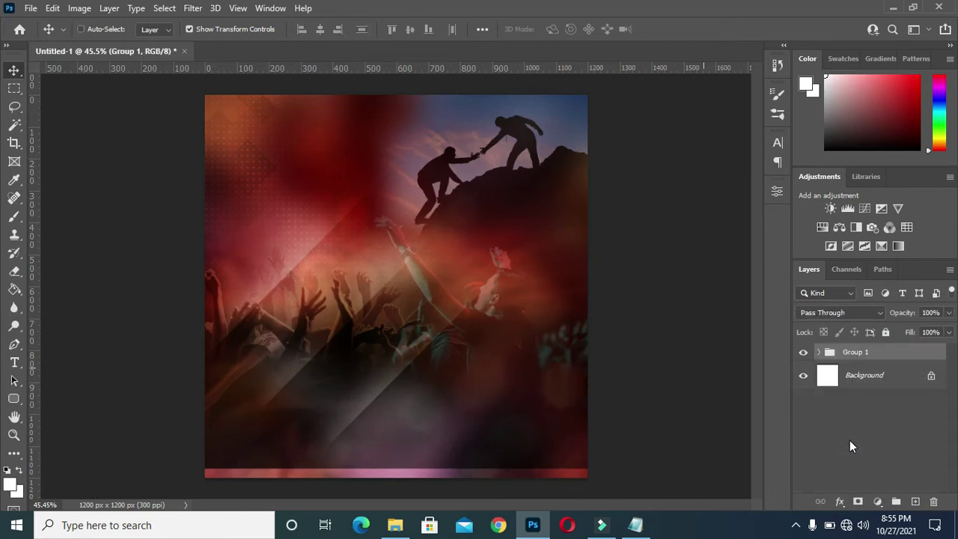
{"action": "double_click", "coordinate": [854, 353]}
{"action": "type", "text": "BG"}
{"action": "key", "text": "Return"}
{"action": "left_click", "coordinate": [688, 327]}
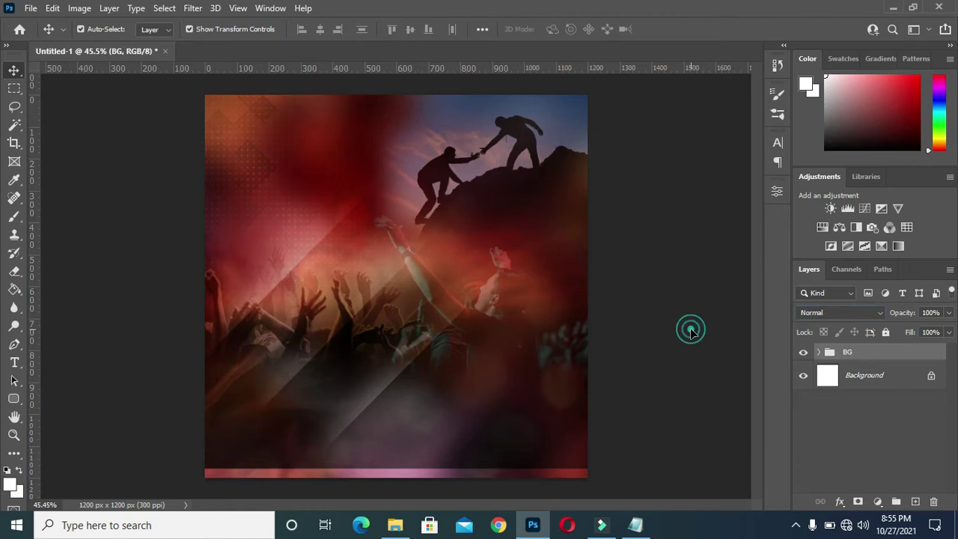
Expand the BG group, select 9 Highlight copy 2, and choose the Rectangle Tool
{"action": "left_click", "coordinate": [816, 352]}
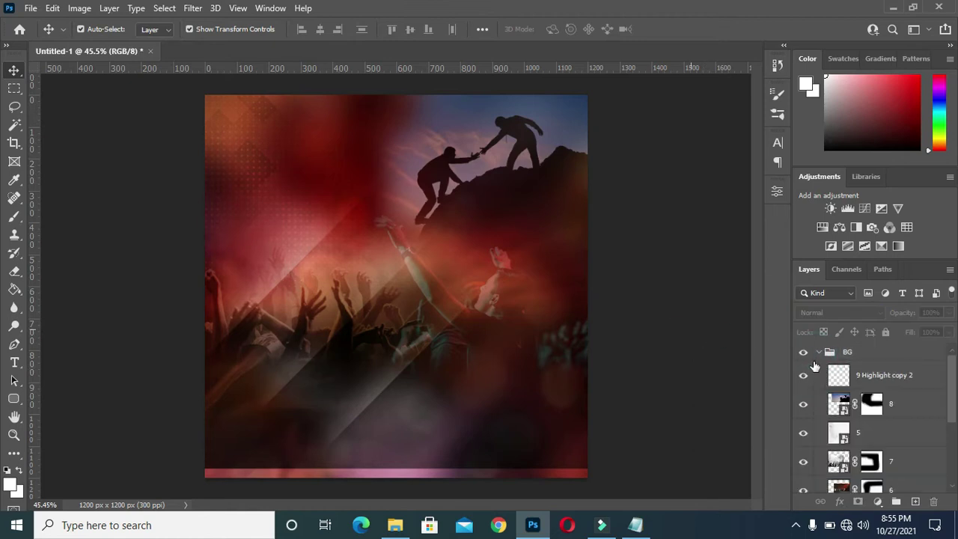
{"action": "left_click", "coordinate": [870, 381]}
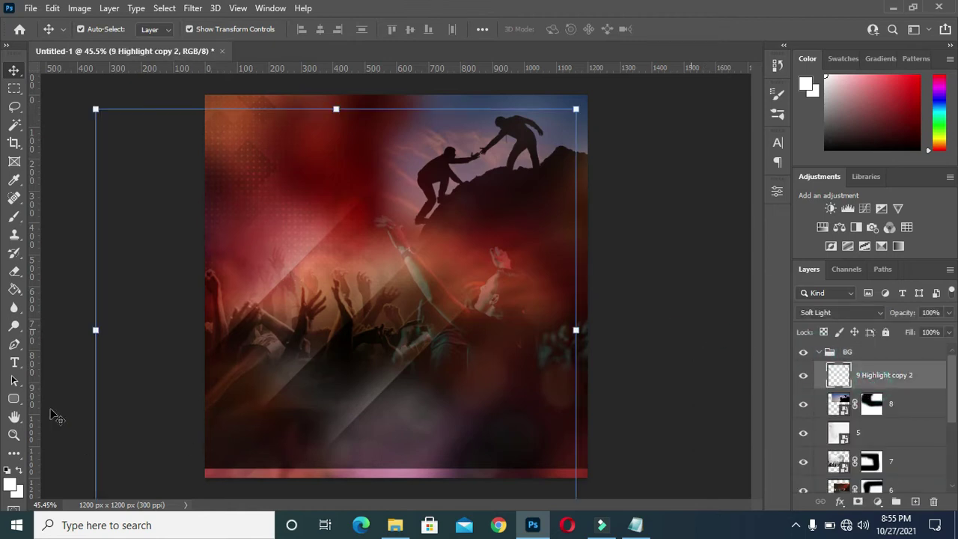
{"action": "right_click", "coordinate": [14, 399]}
{"action": "left_click", "coordinate": [110, 431]}
{"action": "right_click", "coordinate": [14, 399]}
{"action": "left_click", "coordinate": [62, 400]}
Draw a wide rectangle along the poster bottom and fill it dark red #a30000
{"action": "left_click_drag", "start_coordinate": [151, 455], "coordinate": [631, 487]}
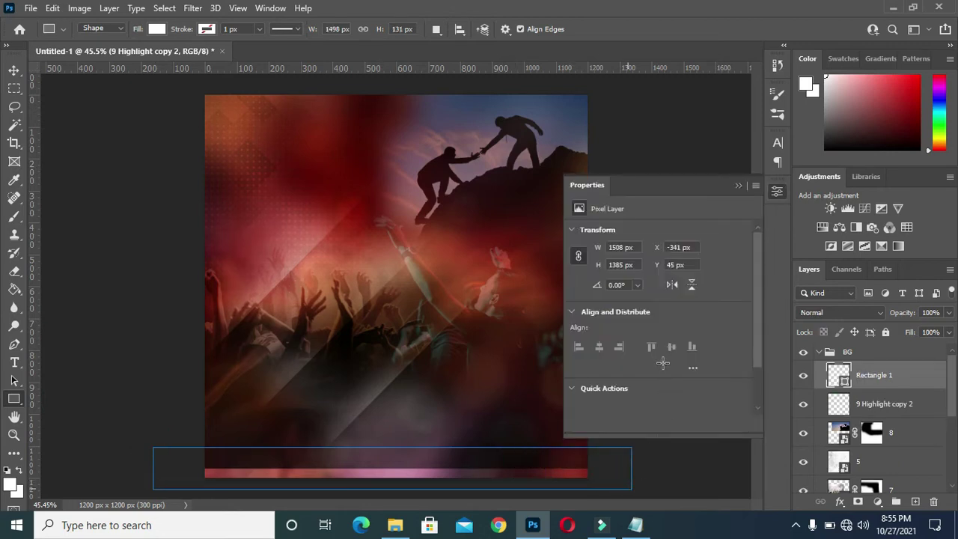
{"action": "left_click", "coordinate": [609, 334]}
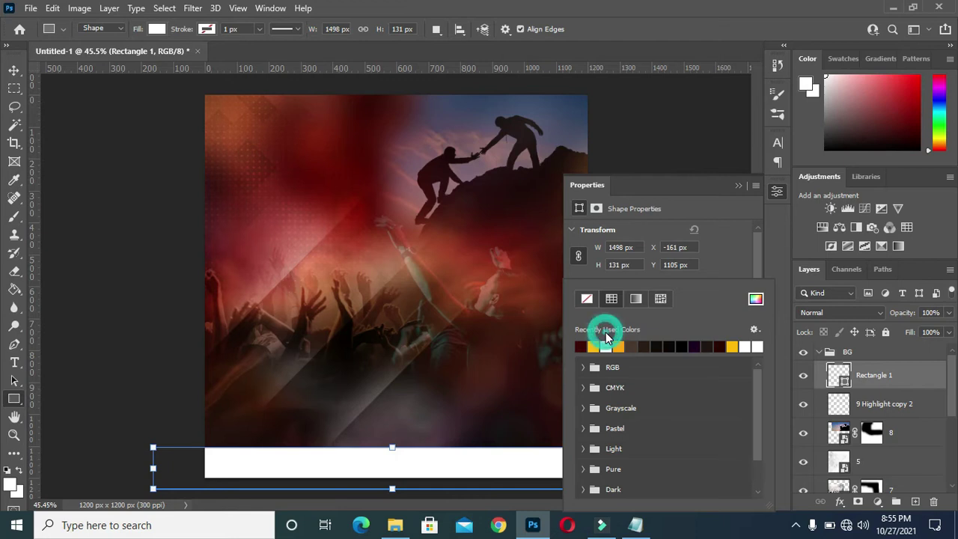
{"action": "left_click", "coordinate": [755, 299]}
{"action": "left_click_drag", "start_coordinate": [757, 190], "coordinate": [774, 162]}
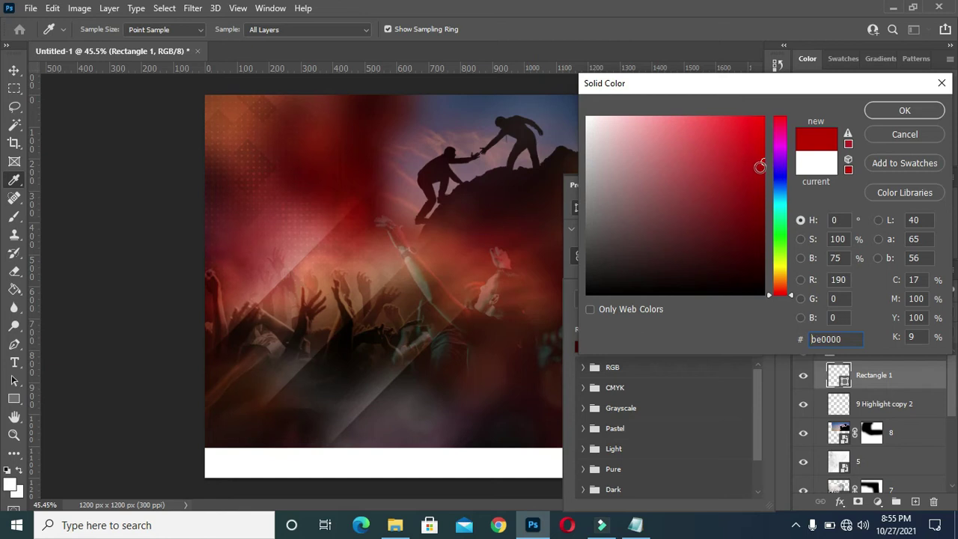
{"action": "left_click_drag", "start_coordinate": [759, 166], "coordinate": [766, 180]}
{"action": "left_click", "coordinate": [892, 116]}
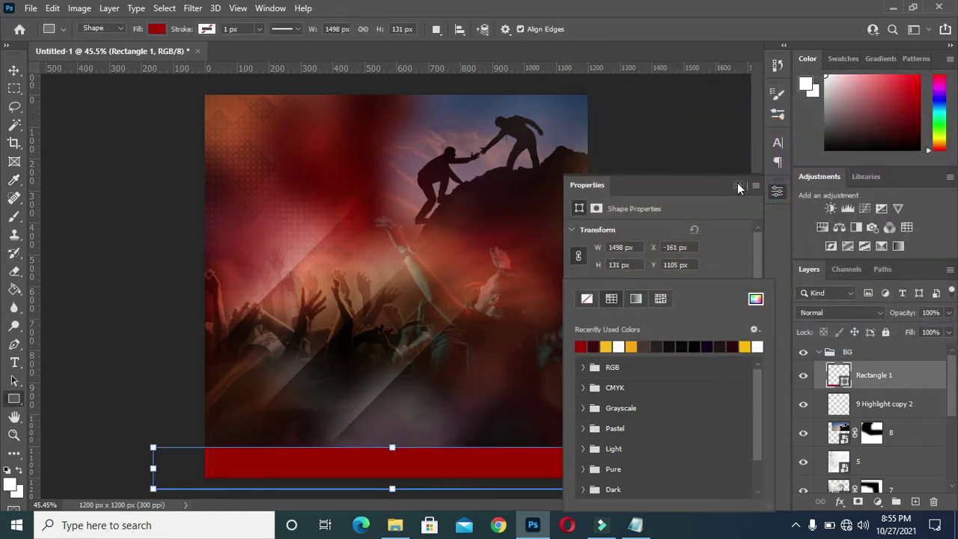
{"action": "left_click", "coordinate": [739, 186]}
{"action": "left_click", "coordinate": [14, 70]}
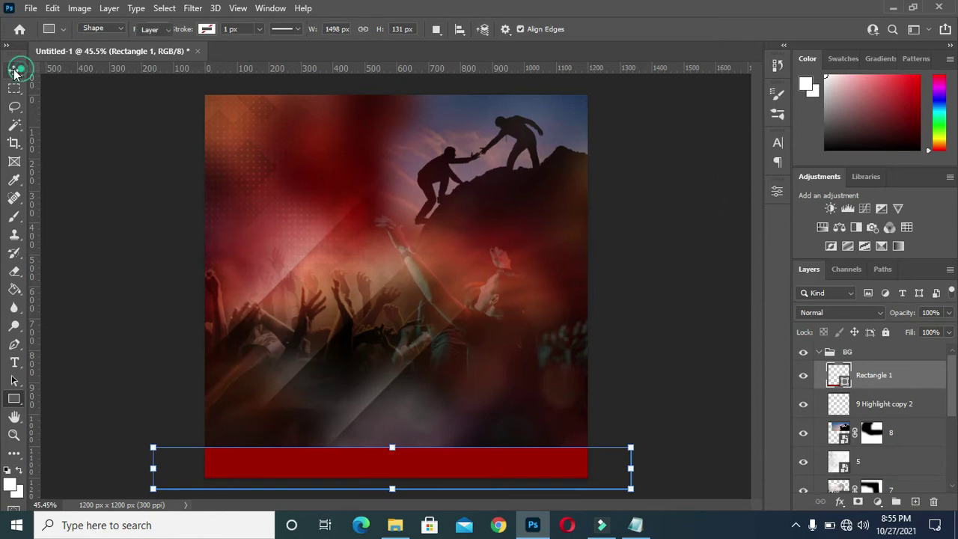
{"action": "left_click", "coordinate": [96, 212]}
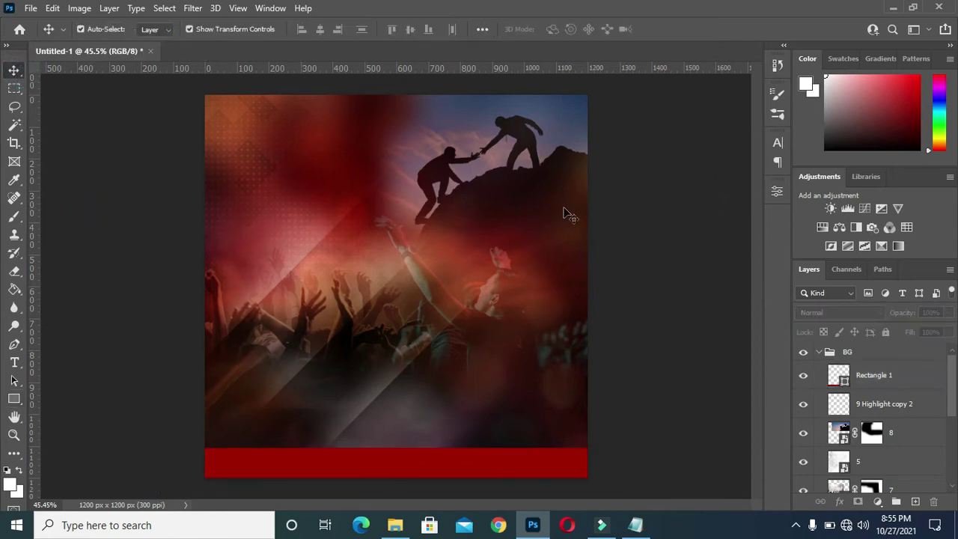
Select the line CHRIST CITY CHURCH INT'L MINISTRY in Notepad and return to Photoshop
{"action": "left_click", "coordinate": [635, 526]}
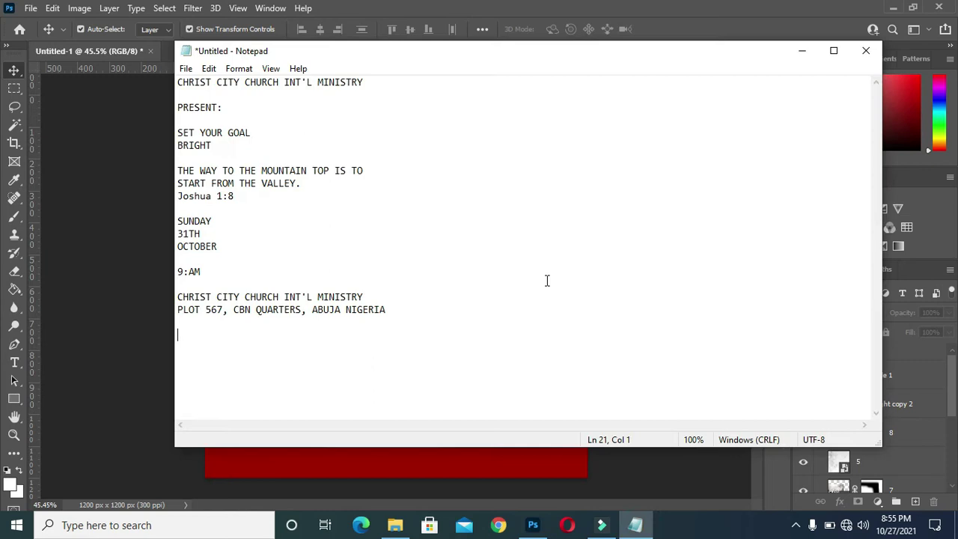
{"action": "left_click_drag", "start_coordinate": [371, 80], "coordinate": [163, 86]}
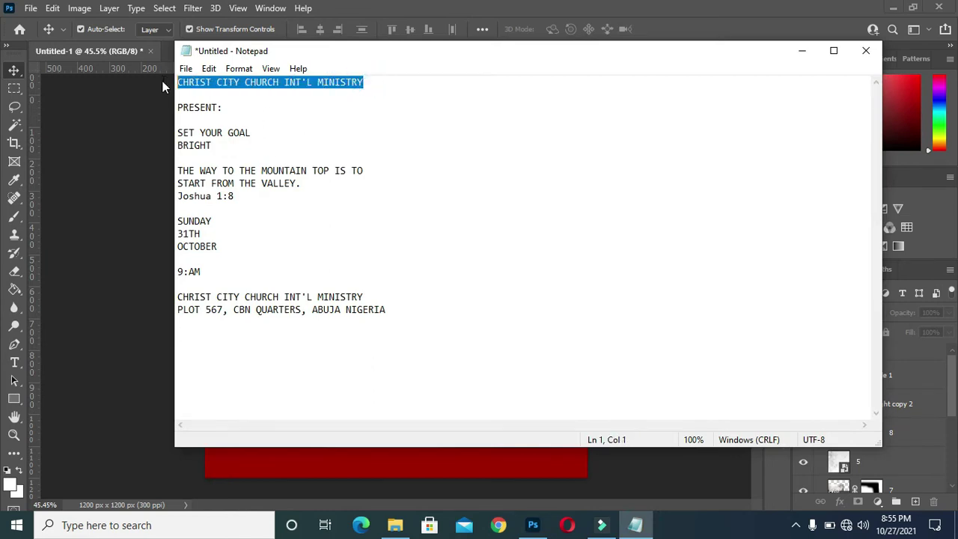
{"action": "left_click", "coordinate": [801, 51]}
{"action": "left_click", "coordinate": [16, 362]}
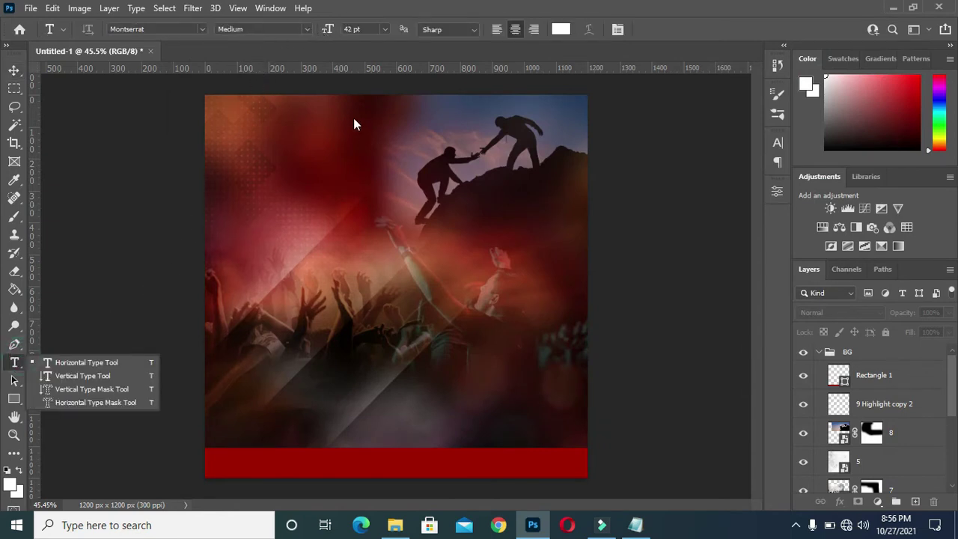
Paste the church name as text near the poster top and set it to 10 pt
{"action": "left_click", "coordinate": [71, 362]}
{"action": "left_click", "coordinate": [365, 133]}
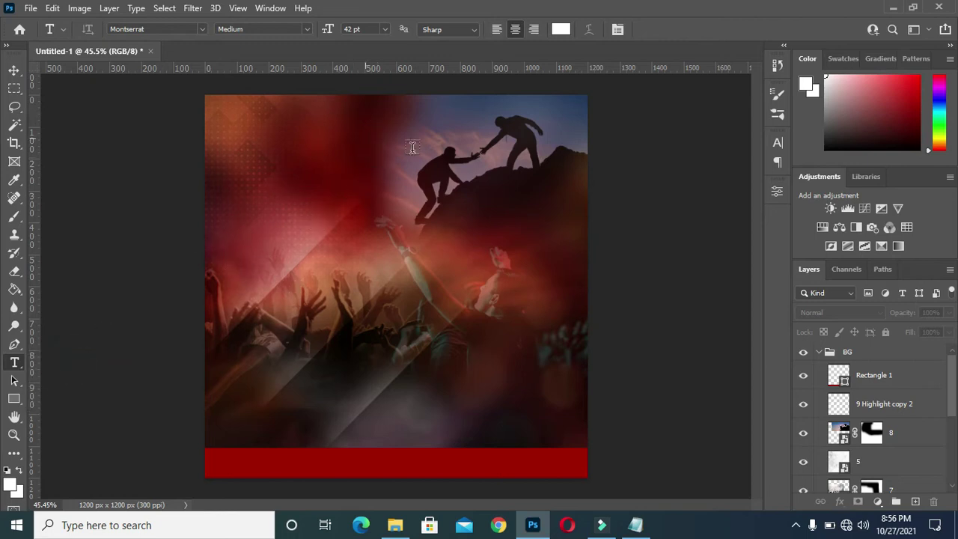
{"action": "key", "text": "ctrl+v"}
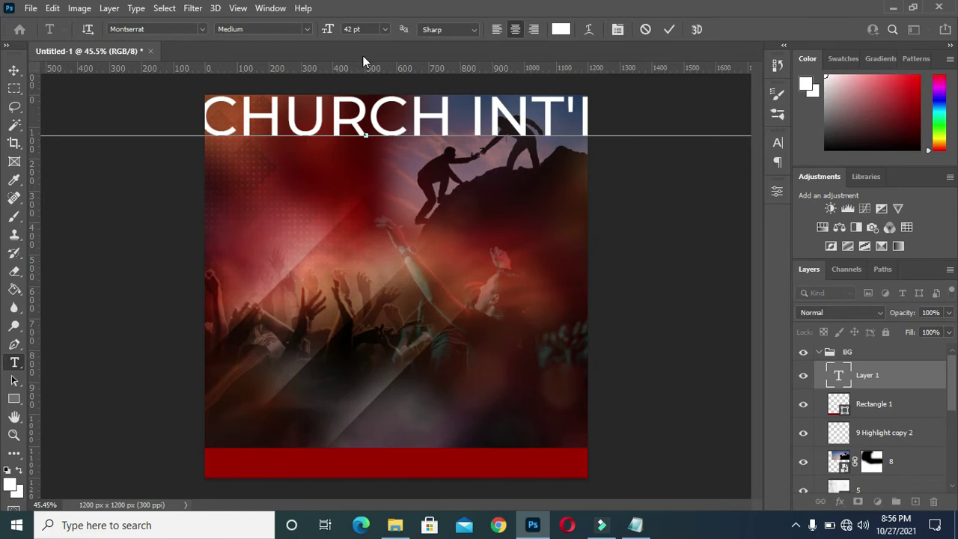
{"action": "left_click", "coordinate": [668, 29]}
{"action": "left_click", "coordinate": [353, 29]}
{"action": "type", "text": "14"}
{"action": "key", "text": "Return"}
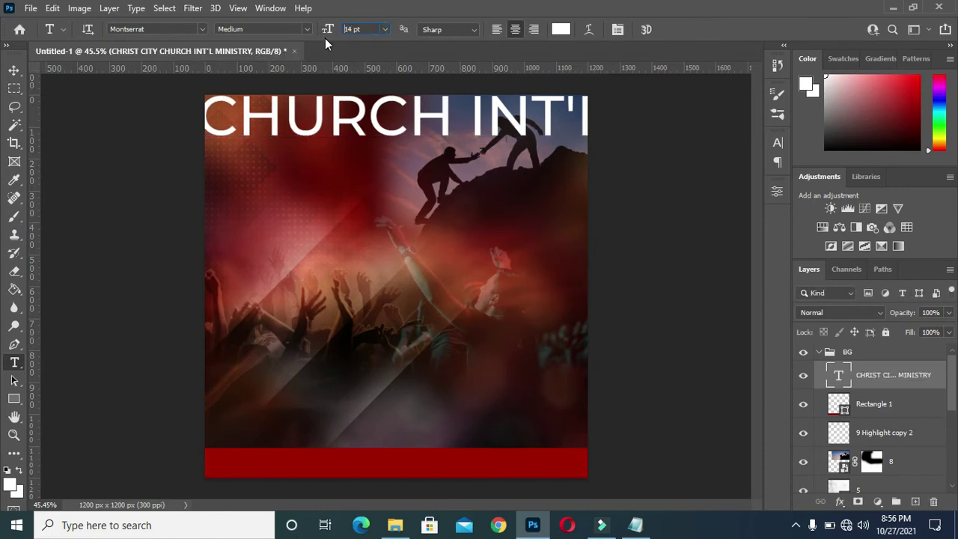
{"action": "left_click", "coordinate": [365, 29]}
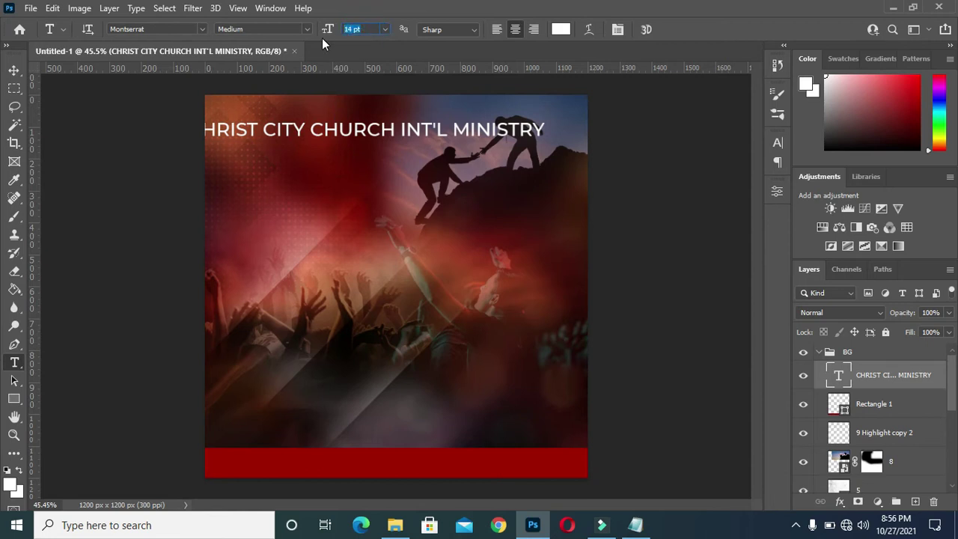
{"action": "type", "text": "10"}
{"action": "key", "text": "Return"}
Scale the church name narrower to 68% and centre it horizontally on the canvas
{"action": "left_click", "coordinate": [14, 70]}
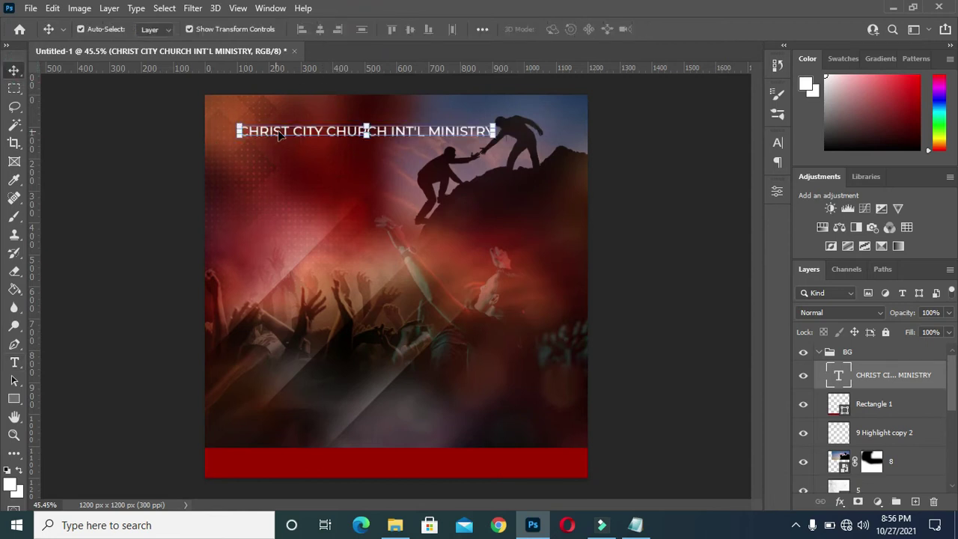
{"action": "left_click_drag", "start_coordinate": [320, 132], "coordinate": [346, 132]}
{"action": "left_click_drag", "start_coordinate": [520, 131], "coordinate": [441, 128]}
{"action": "left_click_drag", "start_coordinate": [378, 130], "coordinate": [430, 133]}
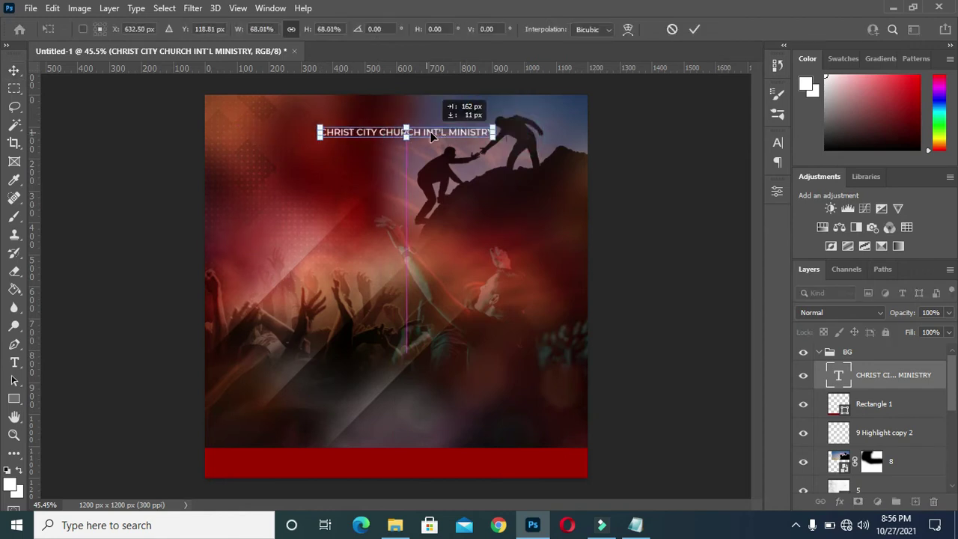
{"action": "left_click", "coordinate": [694, 28]}
{"action": "key", "text": "ctrl+a"}
{"action": "left_click", "coordinate": [321, 29]}
{"action": "key", "text": "ctrl+d"}
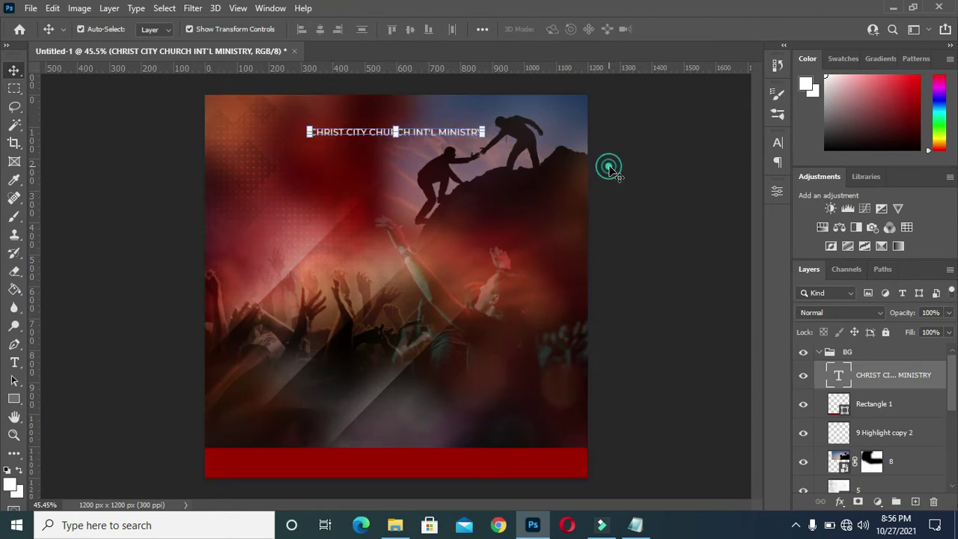
Move the church name layer above the BG group and collapse the group
{"action": "left_click", "coordinate": [610, 168]}
{"action": "left_click", "coordinate": [398, 131]}
{"action": "left_click", "coordinate": [855, 375]}
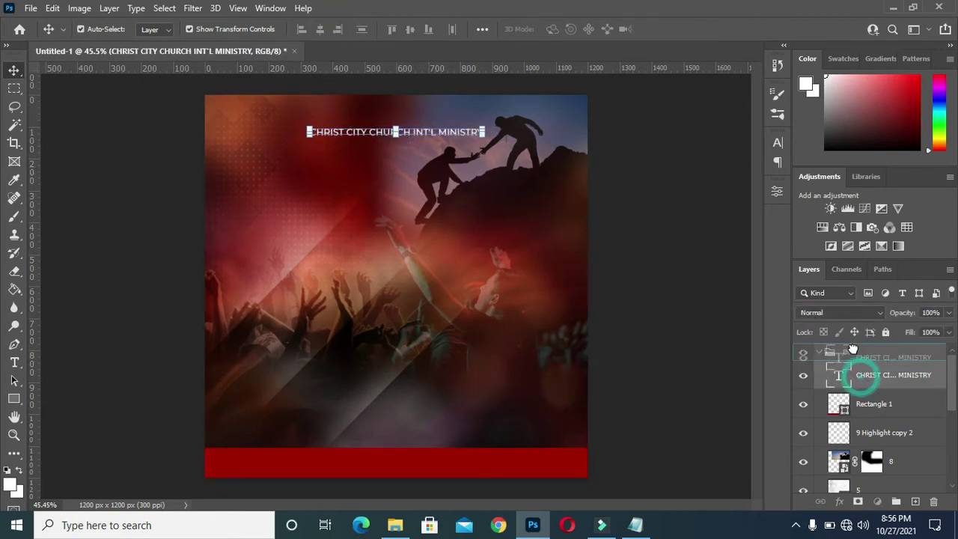
{"action": "left_click_drag", "start_coordinate": [820, 353], "coordinate": [820, 350]}
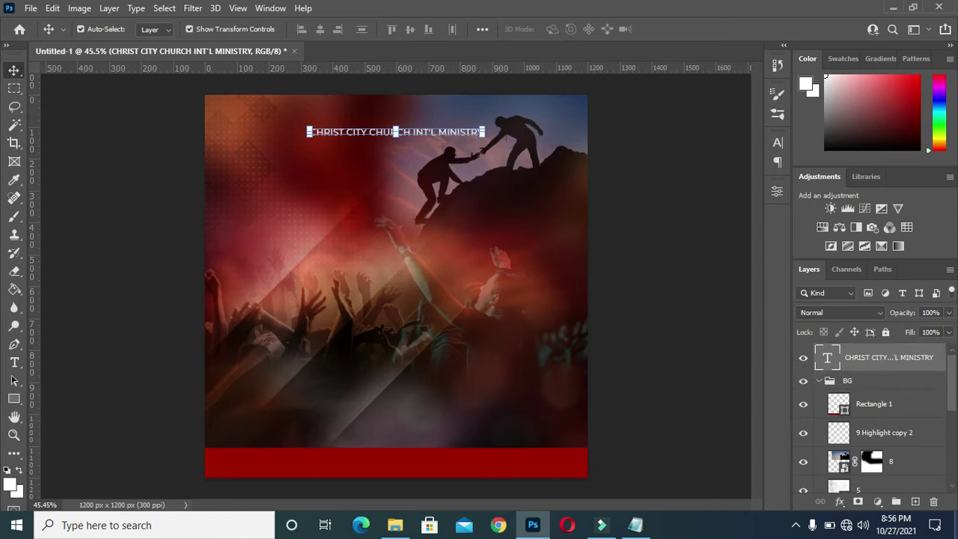
{"action": "left_click", "coordinate": [819, 381]}
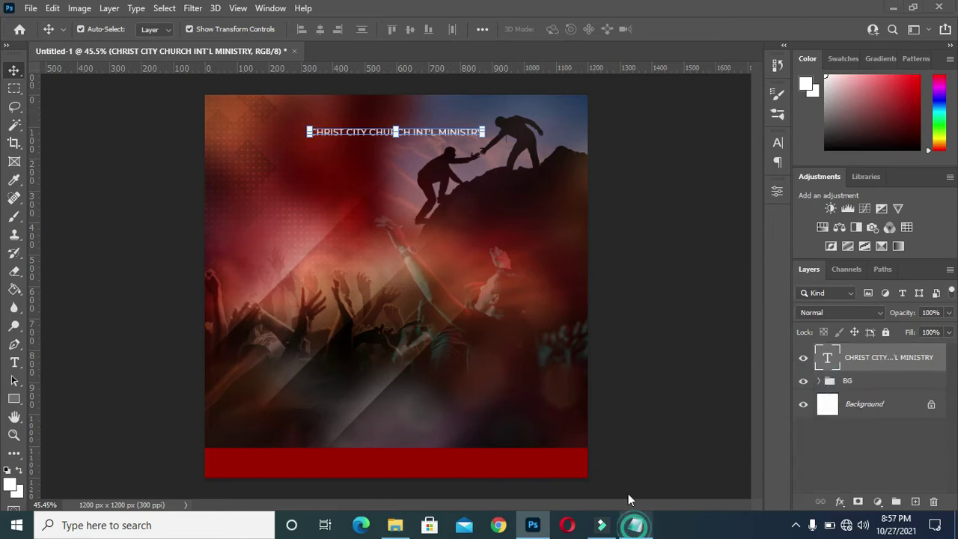
Copy PRESENT: from the notes and duplicate the church name just below it
{"action": "left_click", "coordinate": [634, 525]}
{"action": "left_click_drag", "start_coordinate": [222, 107], "coordinate": [179, 110]}
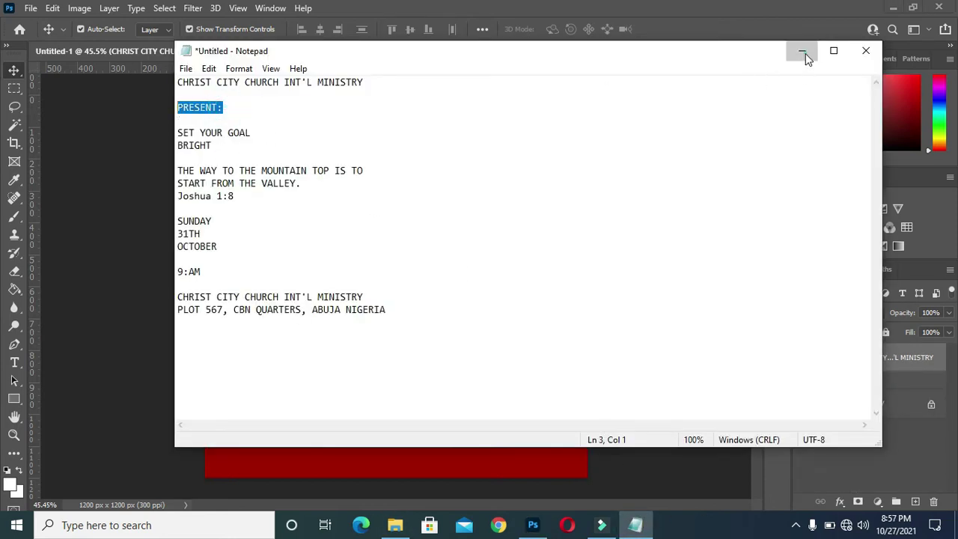
{"action": "left_click", "coordinate": [801, 51]}
{"action": "key", "text": "ctrl+j"}
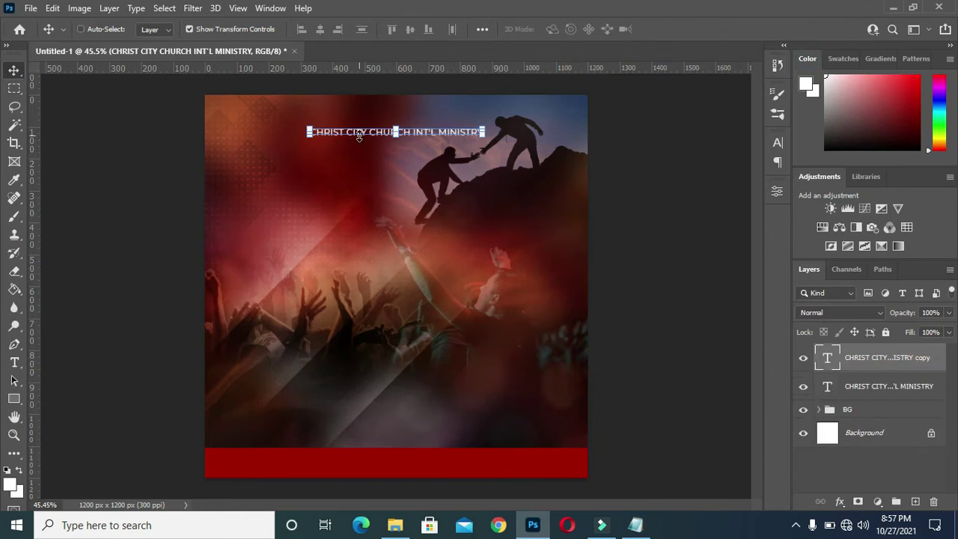
{"action": "left_click_drag", "start_coordinate": [370, 134], "coordinate": [372, 165]}
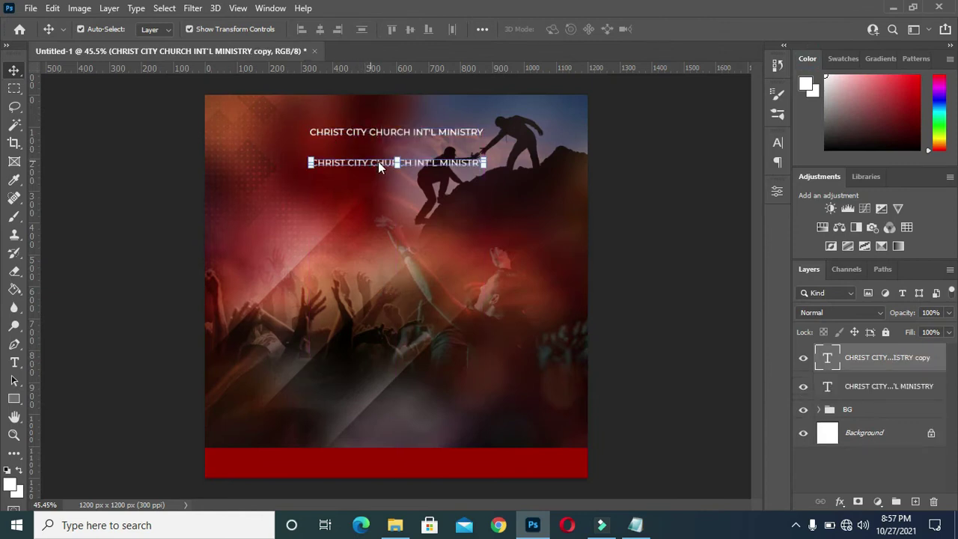
Change the duplicate's text to PRESENT:, then enlarge it to 124% and centre it
{"action": "double_click", "coordinate": [380, 162]}
{"action": "key", "text": "ctrl+a"}
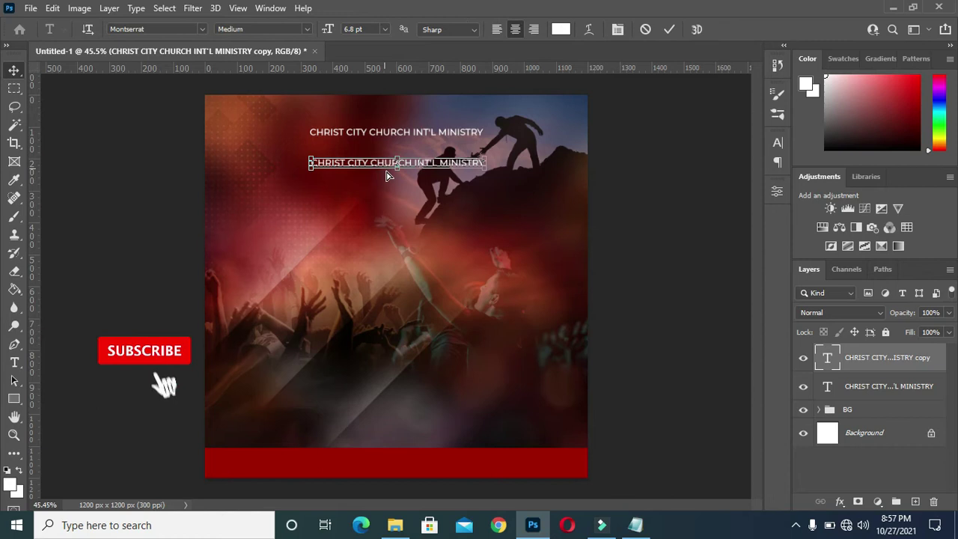
{"action": "type", "text": "PRESENT:"}
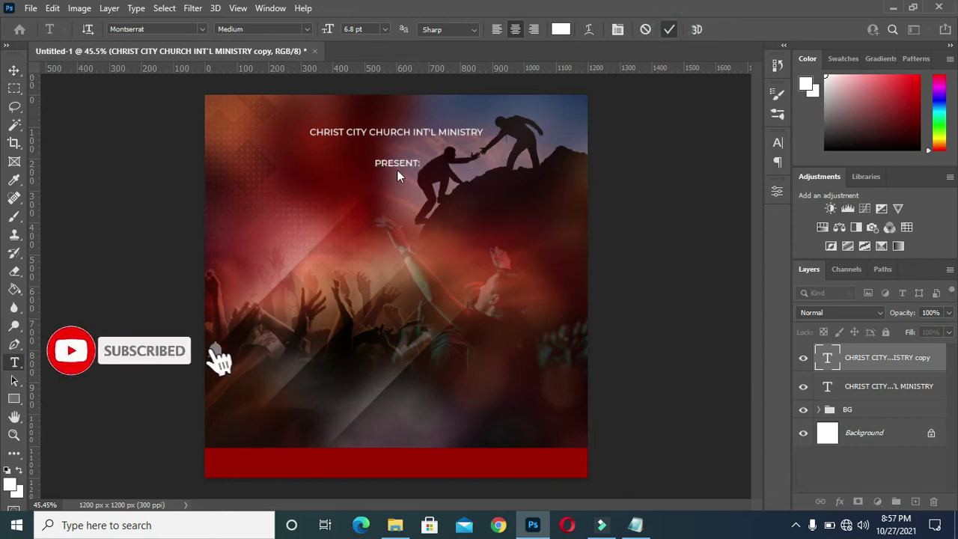
{"action": "key", "text": "ctrl+Return"}
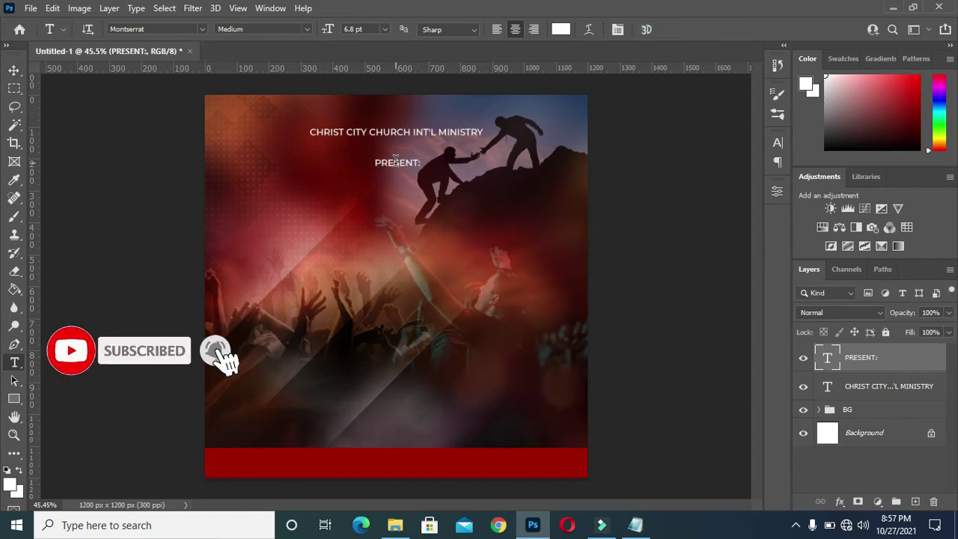
{"action": "left_click", "coordinate": [670, 29]}
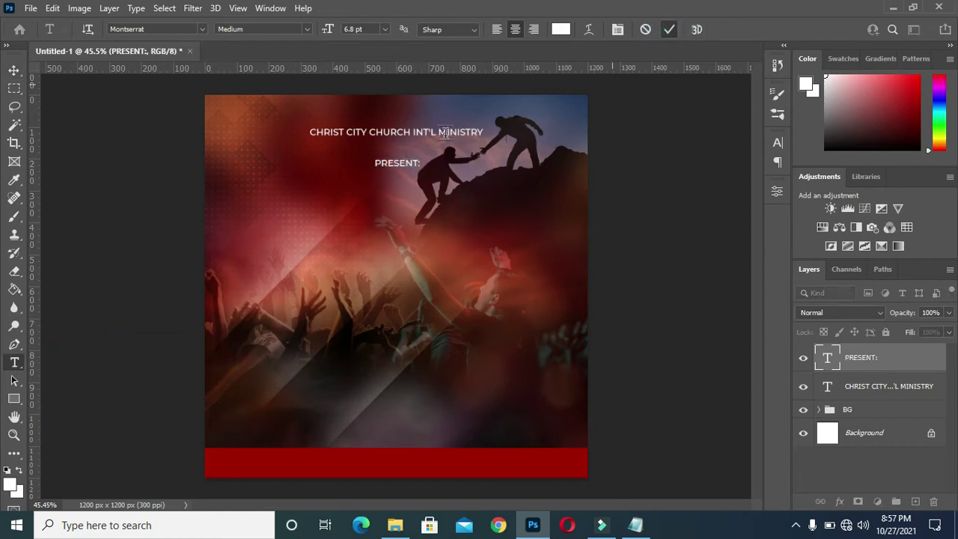
{"action": "key", "text": "v"}
{"action": "mouse_move", "coordinate": [421, 168]}
{"action": "left_mouse_down"}
{"action": "mouse_move", "coordinate": [433, 174]}
{"action": "mouse_move", "coordinate": [403, 173]}
{"action": "left_mouse_up"}
{"action": "left_click", "coordinate": [684, 171]}
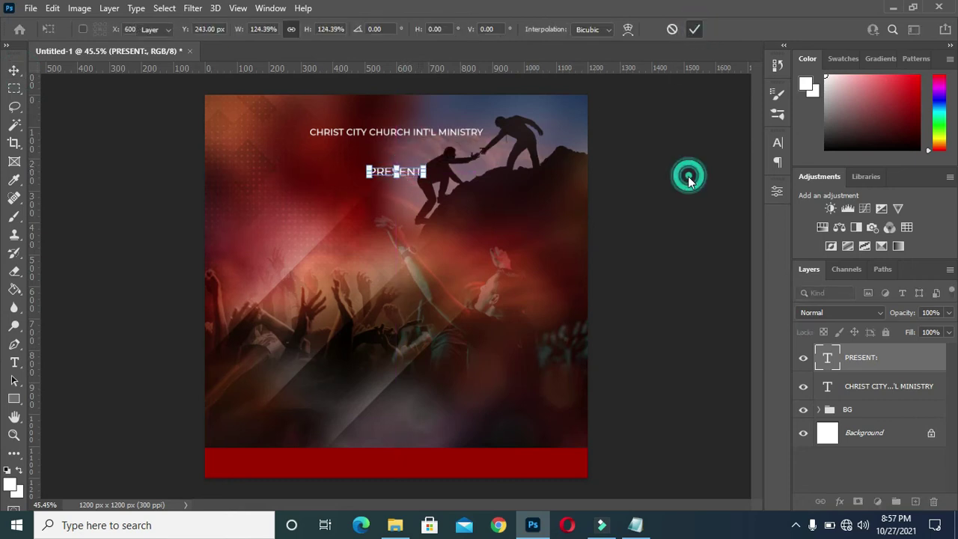
Place COP-LOGO-2 at the poster's top-left below the text layers and rasterize it
{"action": "left_click", "coordinate": [395, 525]}
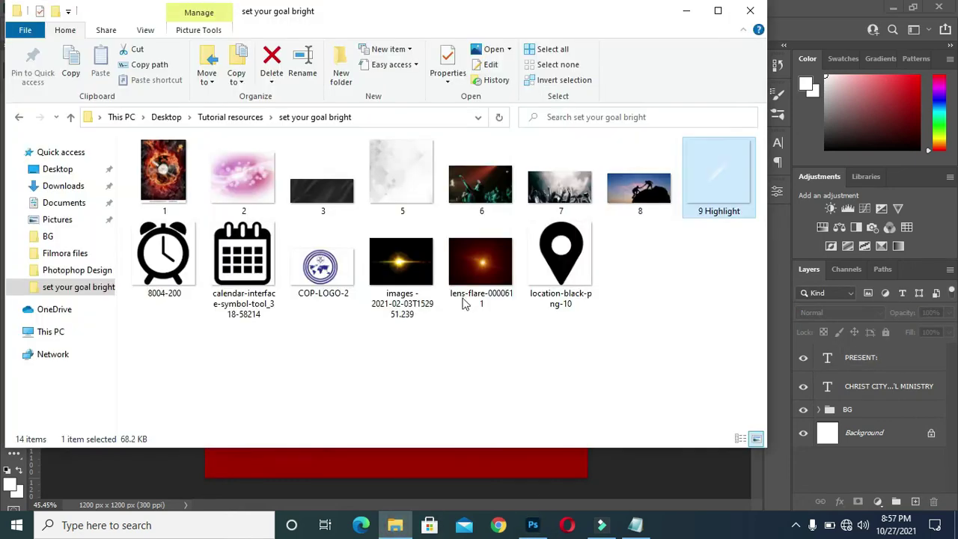
{"action": "left_click_drag", "start_coordinate": [321, 262], "coordinate": [307, 464]}
{"action": "left_click_drag", "start_coordinate": [396, 277], "coordinate": [292, 152]}
{"action": "left_click_drag", "start_coordinate": [876, 357], "coordinate": [875, 435]}
{"action": "right_click", "coordinate": [874, 420]}
{"action": "left_click", "coordinate": [748, 274]}
Delete the logo's white background using a Magic Wand selection
{"action": "left_click", "coordinate": [14, 125]}
{"action": "left_click", "coordinate": [216, 153]}
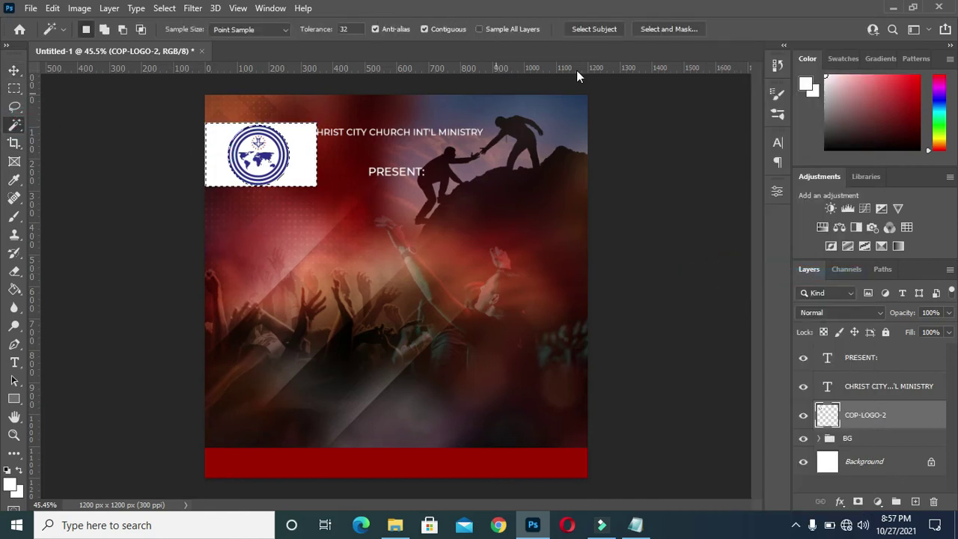
{"action": "key", "text": "Delete"}
{"action": "key", "text": "ctrl+d"}
Shrink the logo to about 44.92% just left of the church name
{"action": "key", "text": "v"}
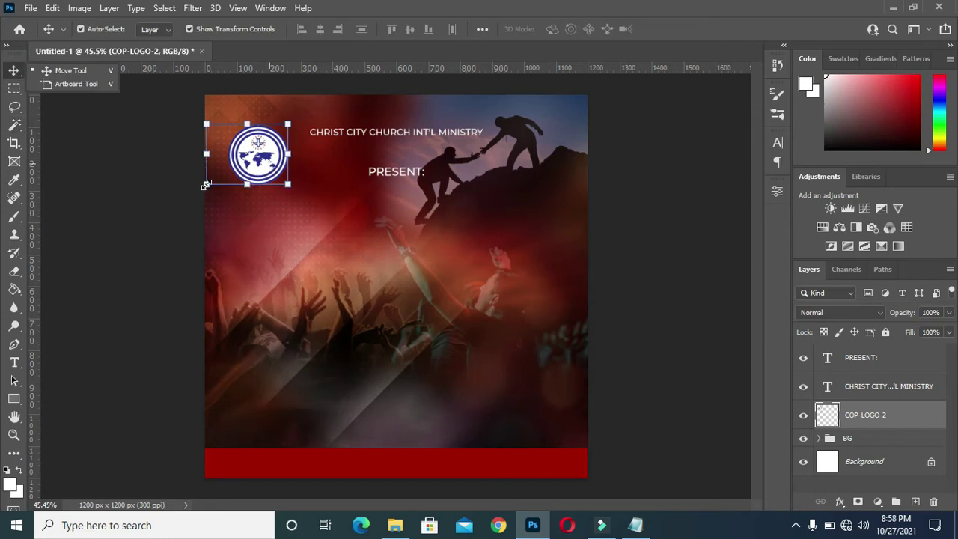
{"action": "key", "text": "ctrl+t"}
{"action": "mouse_move", "coordinate": [228, 182]}
{"action": "left_mouse_down"}
{"action": "mouse_move", "coordinate": [250, 152]}
{"action": "mouse_move", "coordinate": [288, 135]}
{"action": "left_mouse_up"}
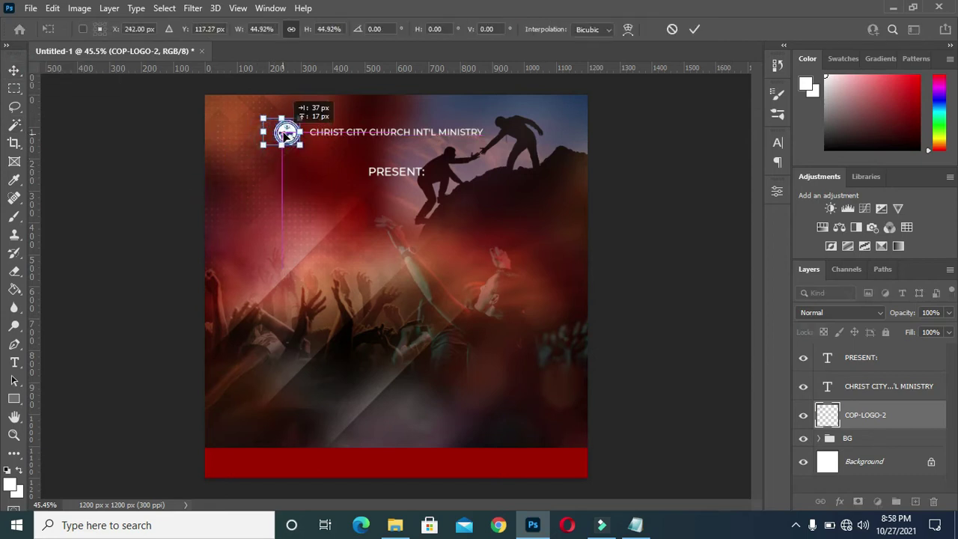
{"action": "left_click", "coordinate": [694, 29]}
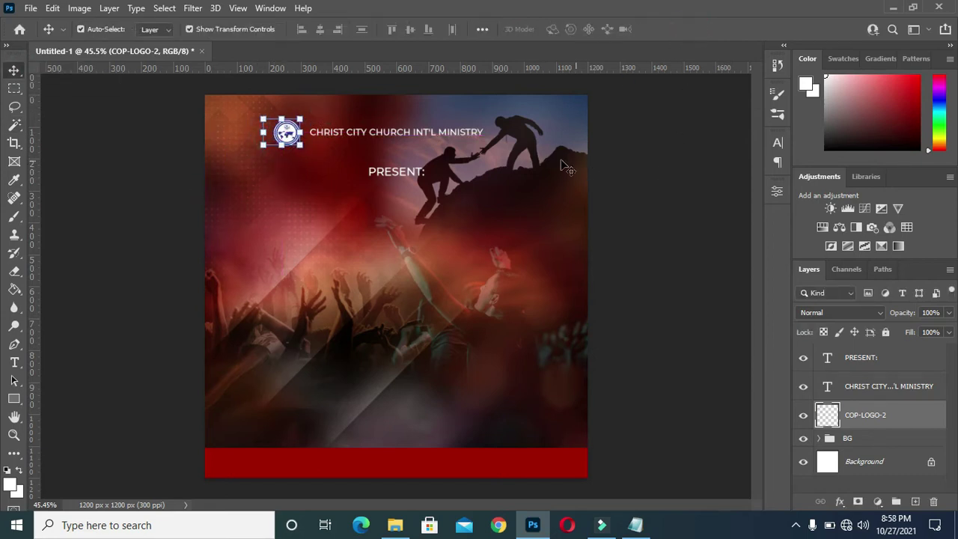
{"action": "left_click", "coordinate": [15, 400]}
Draw a dark red rectangle over the logo at the top edge with 45 px rounded corners
{"action": "scroll", "coordinate": [310, 149], "scroll_direction": "up", "scroll_amount": 3}
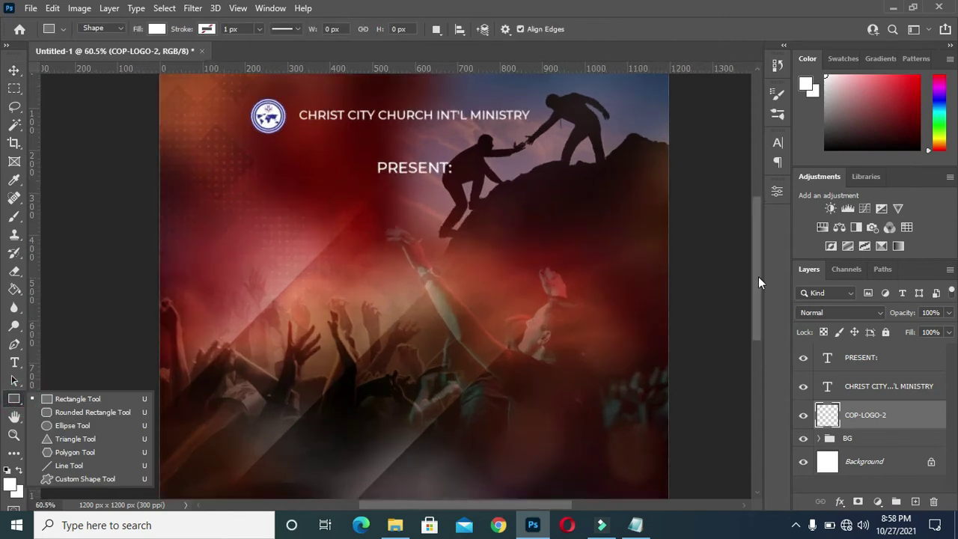
{"action": "left_click_drag", "start_coordinate": [757, 276], "coordinate": [755, 234]}
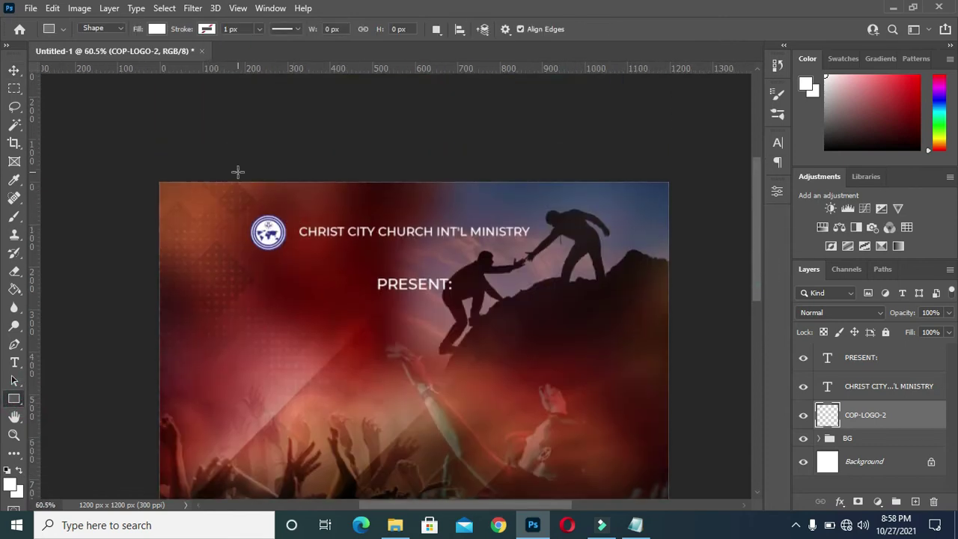
{"action": "left_click_drag", "start_coordinate": [231, 159], "coordinate": [296, 267]}
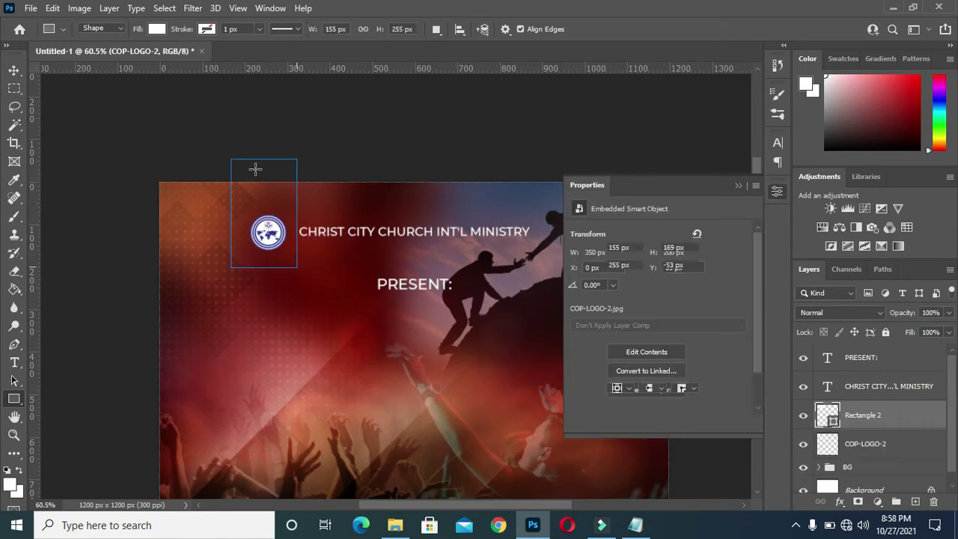
{"action": "left_click", "coordinate": [615, 334]}
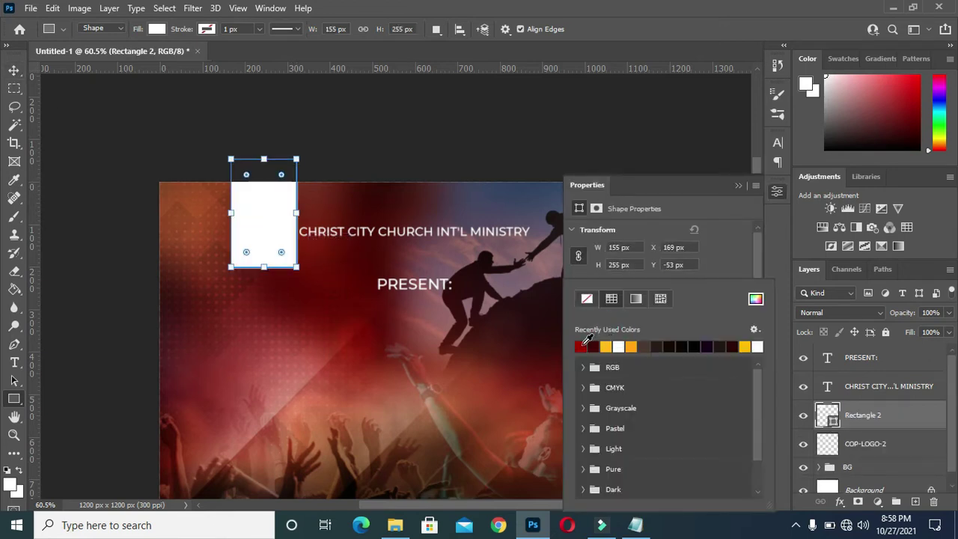
{"action": "left_click", "coordinate": [581, 344]}
{"action": "left_click", "coordinate": [733, 247]}
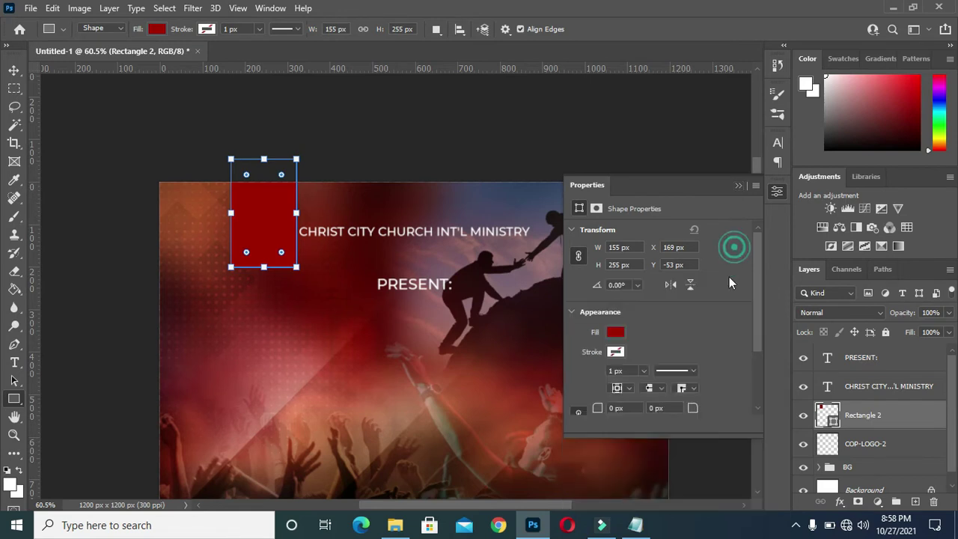
{"action": "left_click_drag", "start_coordinate": [689, 407], "coordinate": [722, 406]}
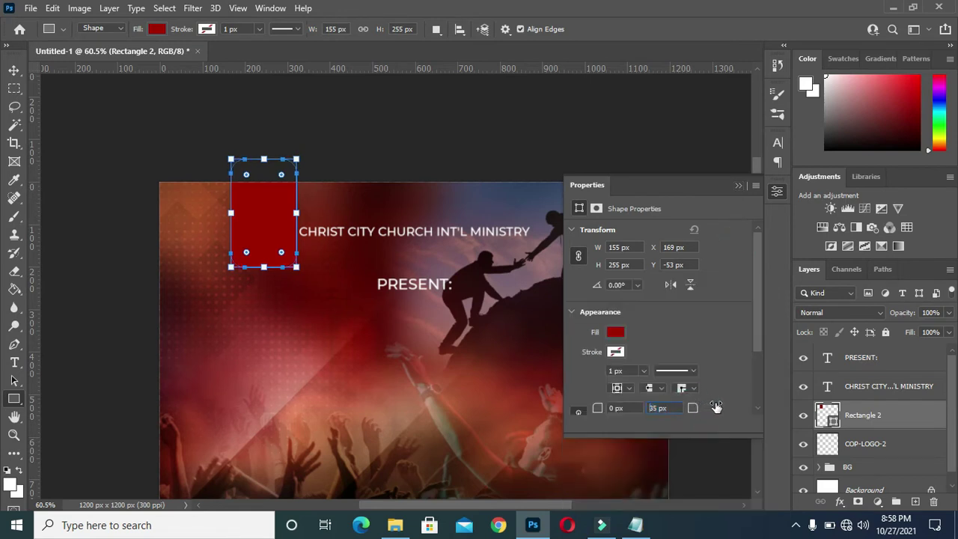
{"action": "left_click", "coordinate": [738, 185]}
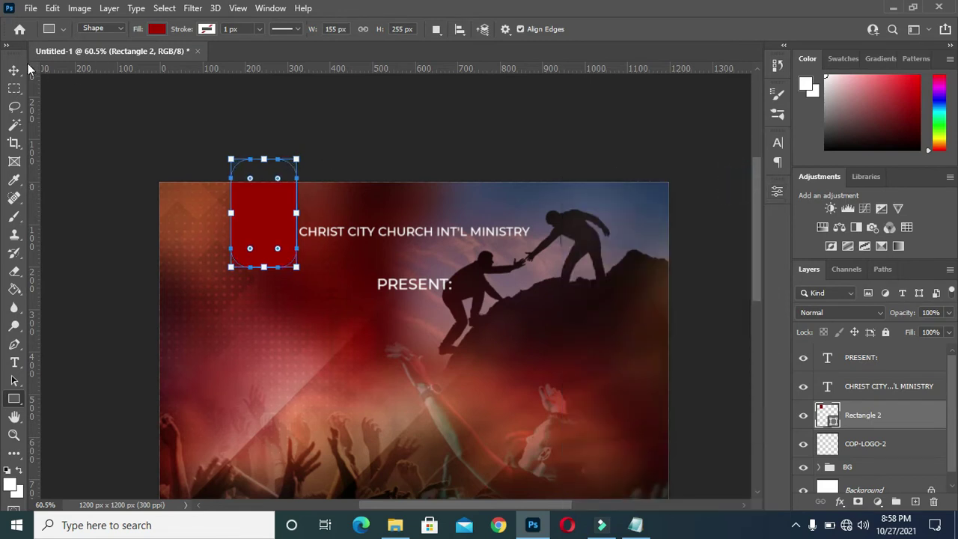
Put the red tab behind the logo, nudge it up, narrow it, and centre the logo on it
{"action": "key", "text": "v"}
{"action": "left_click_drag", "start_coordinate": [871, 414], "coordinate": [875, 458]}
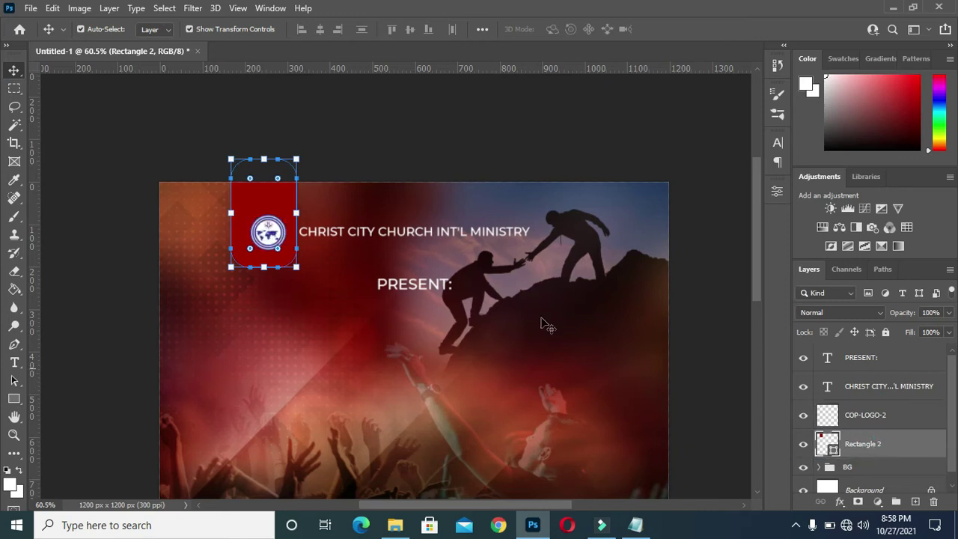
{"action": "left_click", "coordinate": [377, 170]}
{"action": "left_click_drag", "start_coordinate": [235, 257], "coordinate": [257, 244]}
{"action": "left_click", "coordinate": [234, 200]}
{"action": "left_click_drag", "start_coordinate": [233, 201], "coordinate": [238, 200]}
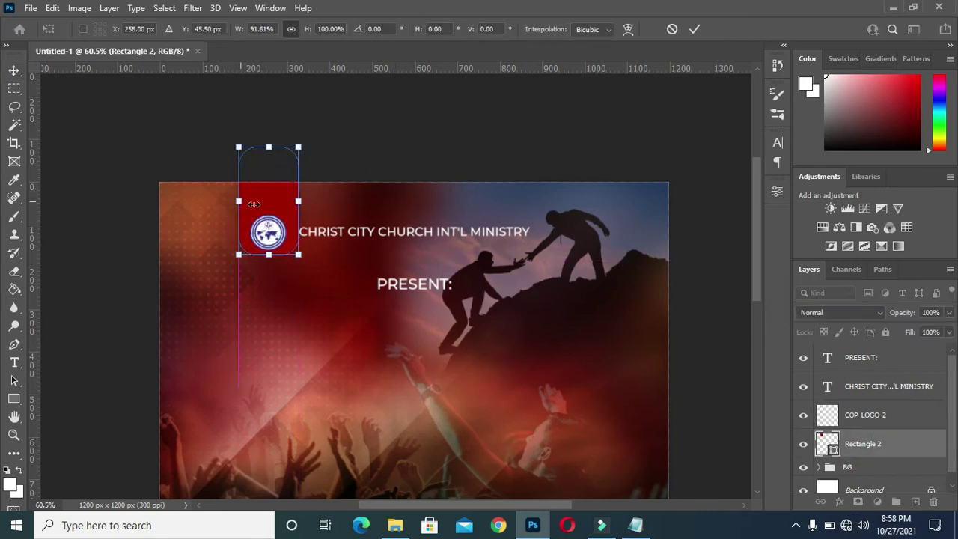
{"action": "left_click", "coordinate": [880, 420], "text": "ctrl"}
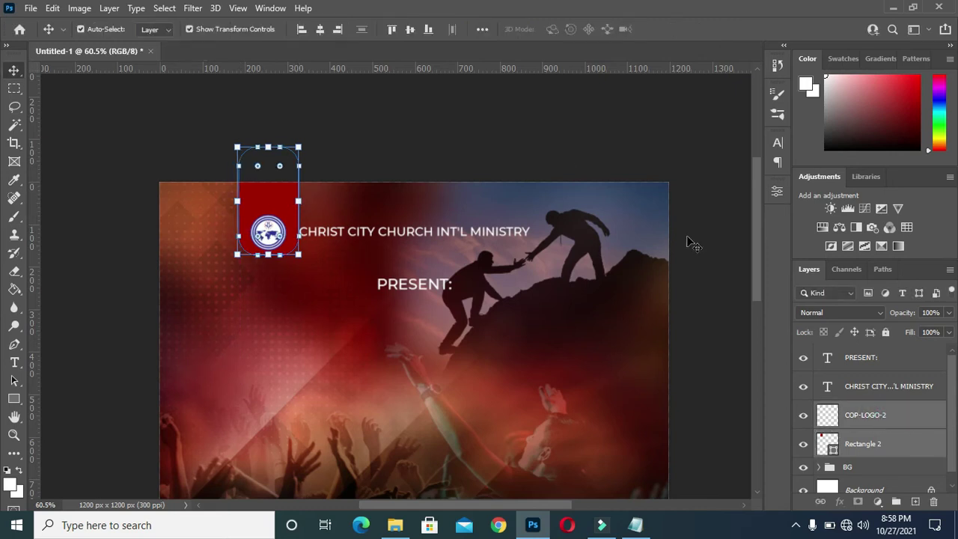
{"action": "left_click", "coordinate": [321, 30]}
{"action": "left_click", "coordinate": [365, 143]}
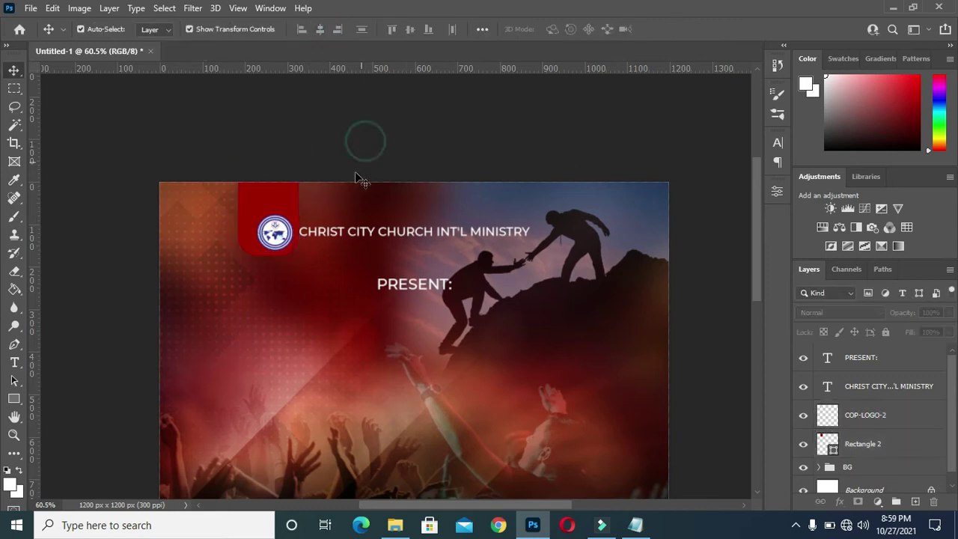
Raise the church name slightly and shift the logo and red tab a little left
{"action": "mouse_move", "coordinate": [274, 235]}
{"action": "left_mouse_down"}
{"action": "mouse_move", "coordinate": [268, 230]}
{"action": "mouse_move", "coordinate": [296, 251]}
{"action": "mouse_move", "coordinate": [274, 233]}
{"action": "left_mouse_up"}
{"action": "left_click", "coordinate": [694, 29]}
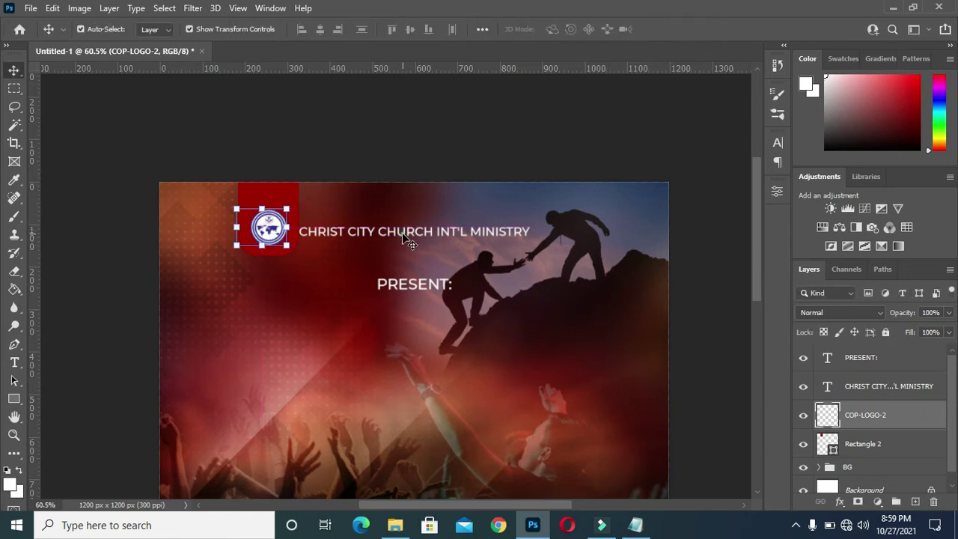
{"action": "left_click", "coordinate": [402, 235]}
{"action": "key", "text": "Up"}
{"action": "key", "text": "Up"}
{"action": "key", "text": "Up"}
{"action": "key", "text": "Up"}
{"action": "key", "text": "Up"}
{"action": "key", "text": "Up"}
{"action": "key", "text": "Up"}
{"action": "key", "text": "Up"}
{"action": "key", "text": "Up"}
{"action": "left_click", "coordinate": [859, 419]}
{"action": "left_click", "coordinate": [860, 444], "text": "shift"}
{"action": "key", "text": "Left"}
{"action": "key", "text": "Left"}
{"action": "key", "text": "Left"}
{"action": "key", "text": "Left"}
{"action": "key", "text": "Left"}
{"action": "key", "text": "Left"}
{"action": "key", "text": "Left"}
{"action": "key", "text": "Left"}
{"action": "key", "text": "Left"}
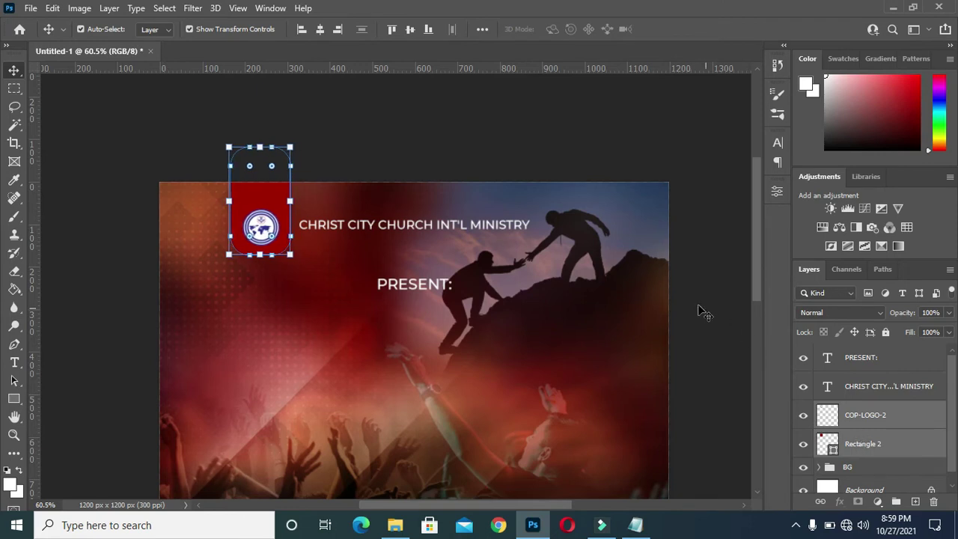
{"action": "left_click", "coordinate": [696, 303]}
Enlarge the logo to about 119% and nudge it left to centre it on the tab
{"action": "scroll", "coordinate": [527, 269], "scroll_direction": "down", "scroll_amount": 2}
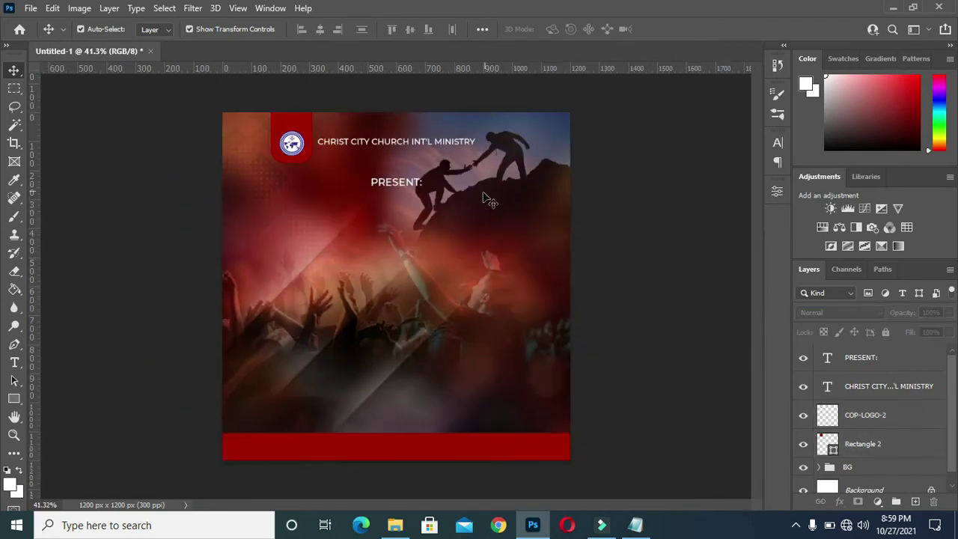
{"action": "scroll", "coordinate": [278, 155], "scroll_direction": "up", "scroll_amount": 2}
{"action": "left_click", "coordinate": [275, 110]}
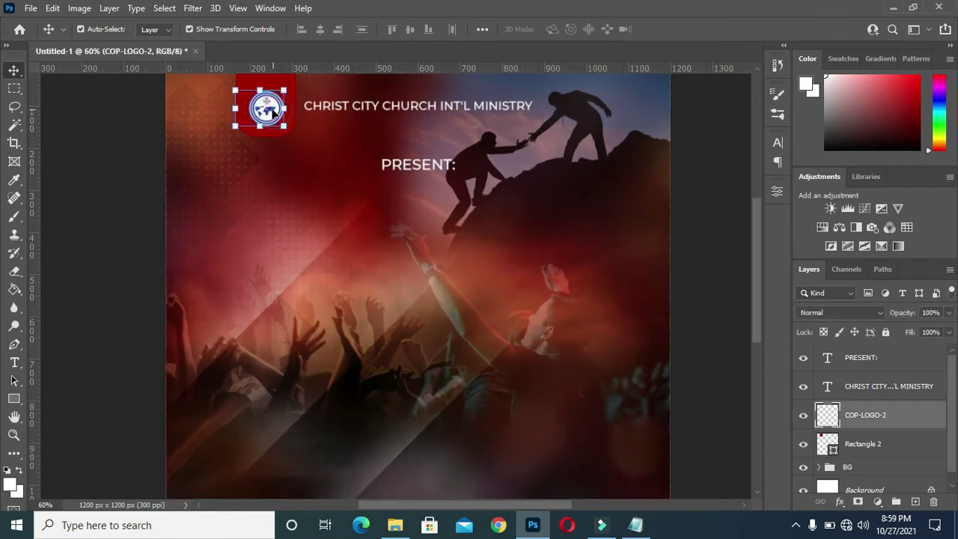
{"action": "left_click_drag", "start_coordinate": [282, 127], "coordinate": [288, 129]}
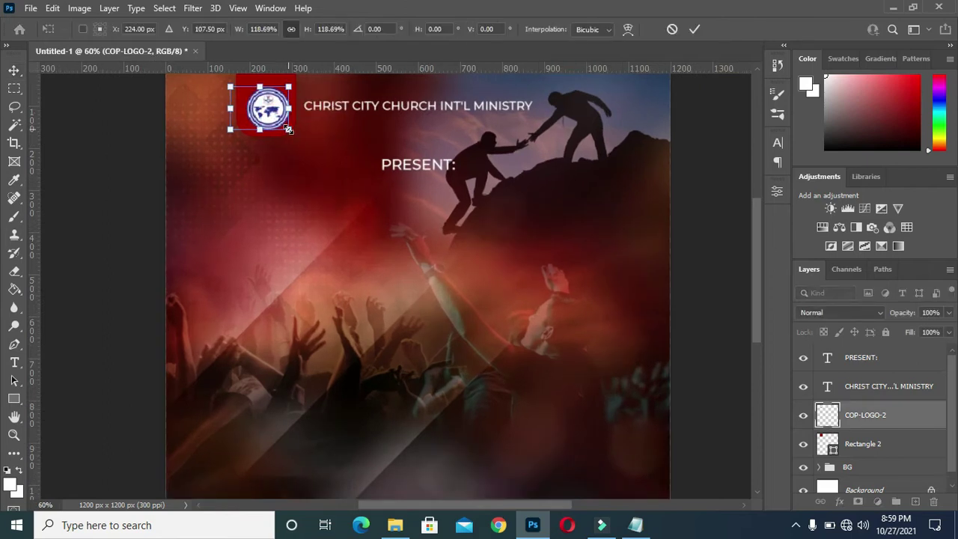
{"action": "key", "text": "Left"}
{"action": "key", "text": "Left"}
{"action": "key", "text": "Left"}
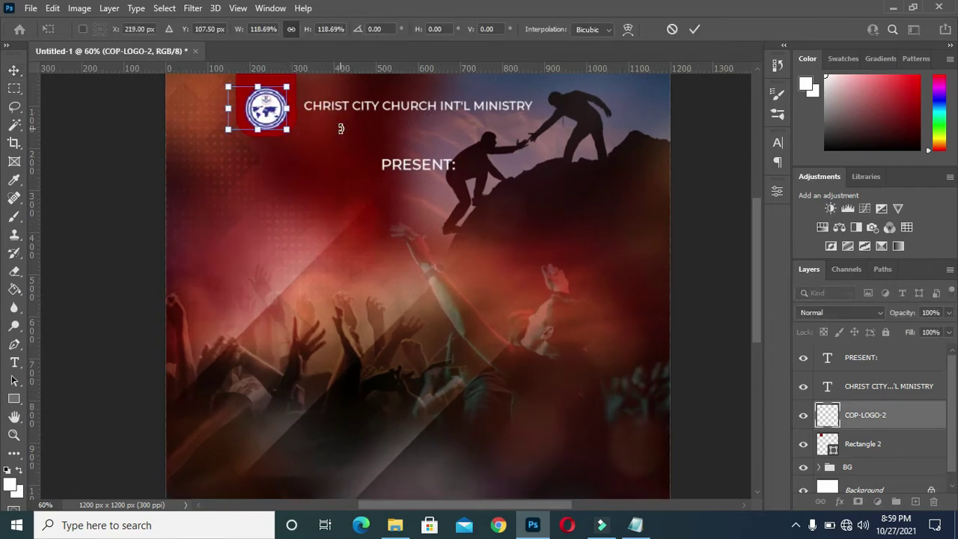
{"action": "left_click", "coordinate": [696, 29]}
{"action": "scroll", "coordinate": [503, 123], "scroll_direction": "down", "scroll_amount": 2}
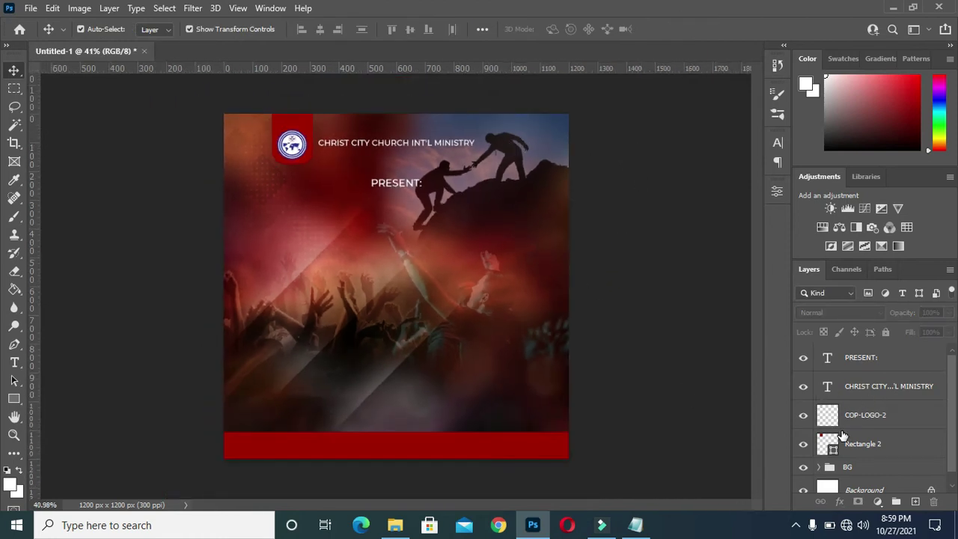
Duplicate PRESENT: lower on the poster and change the copy's text to SET YOUR GOAL
{"action": "left_click", "coordinate": [383, 189]}
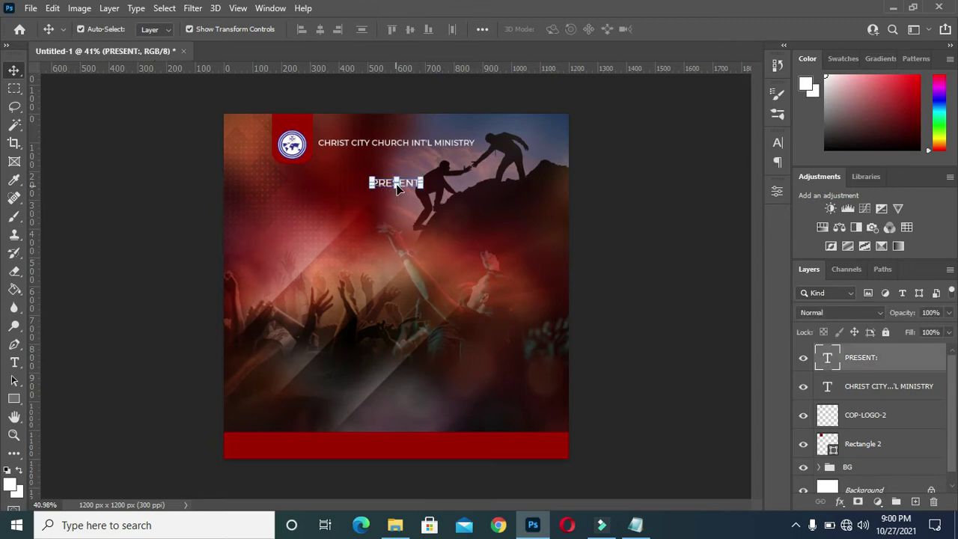
{"action": "key", "text": "ctrl+j"}
{"action": "left_click_drag", "start_coordinate": [412, 187], "coordinate": [382, 255]}
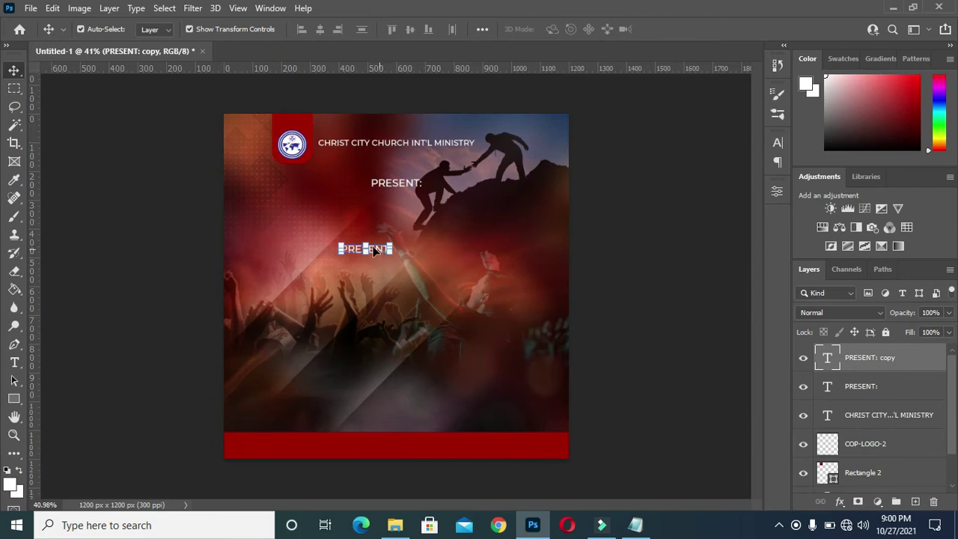
{"action": "double_click", "coordinate": [370, 249]}
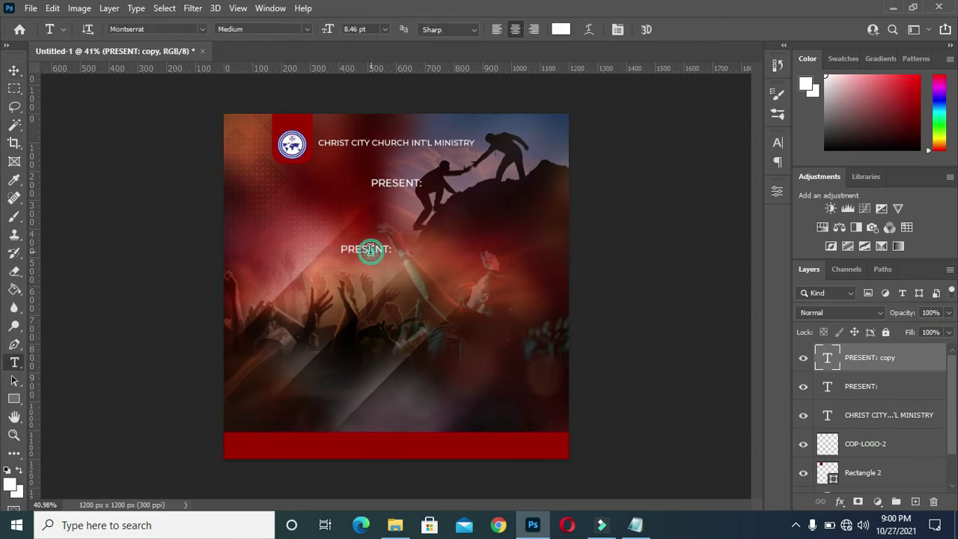
{"action": "left_click", "coordinate": [635, 524]}
{"action": "left_click_drag", "start_coordinate": [253, 133], "coordinate": [169, 133]}
{"action": "key", "text": "ctrl+c"}
{"action": "left_click", "coordinate": [801, 51]}
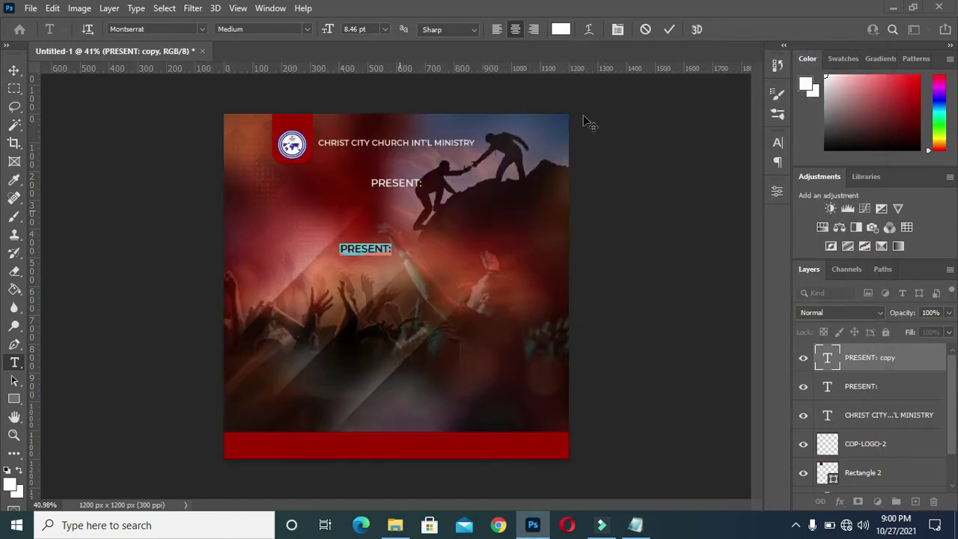
{"action": "key", "text": "ctrl+v"}
{"action": "left_click", "coordinate": [669, 32]}
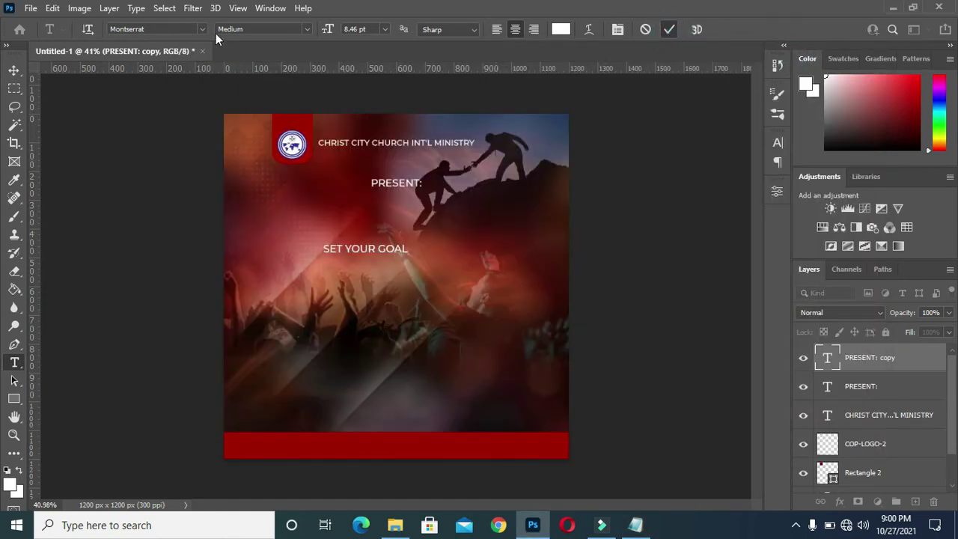
{"action": "left_click", "coordinate": [201, 29]}
{"action": "left_click", "coordinate": [140, 86]}
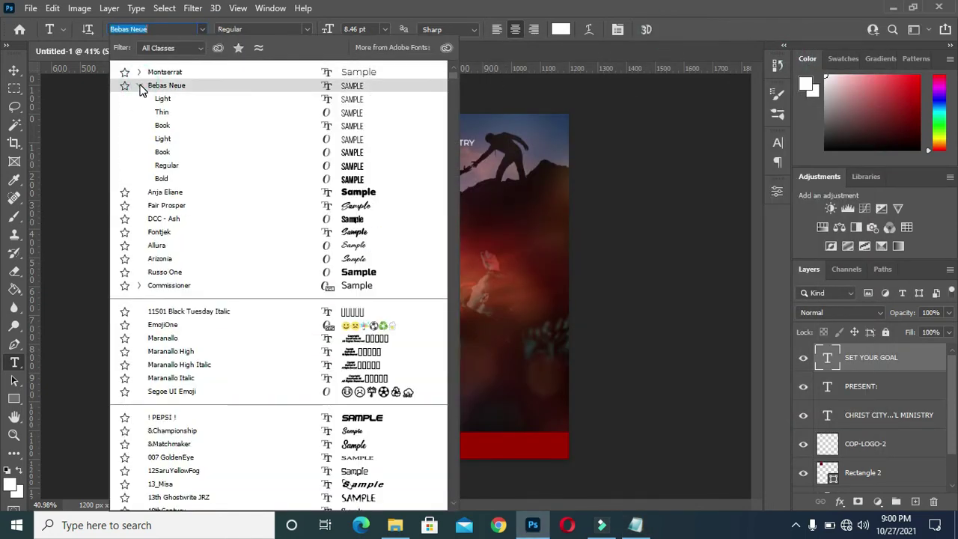
Set SET YOUR GOAL to Bebas Neue Bold, scale it to about 465%, and place it below PRESENT:
{"action": "left_click", "coordinate": [176, 181]}
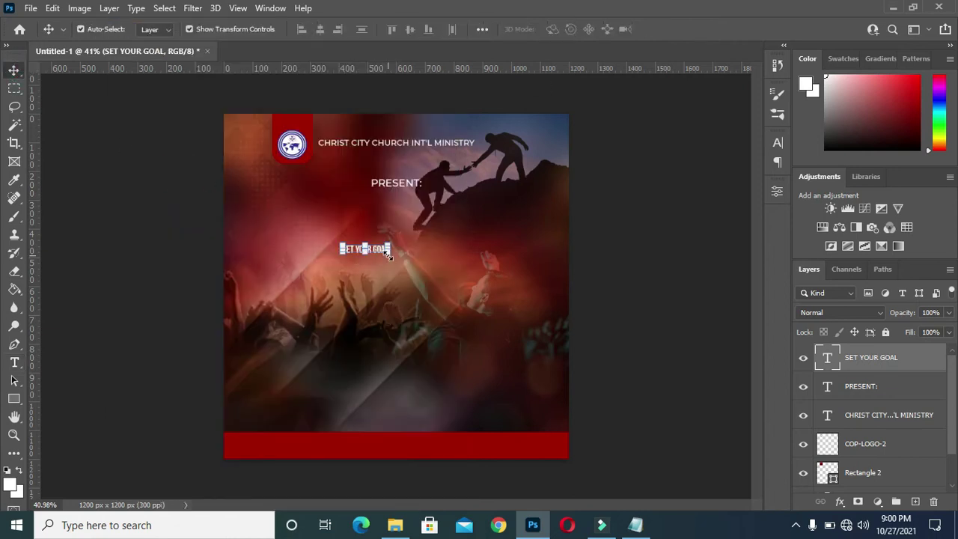
{"action": "key", "text": "ctrl+t"}
{"action": "left_click_drag", "start_coordinate": [395, 267], "coordinate": [472, 284]}
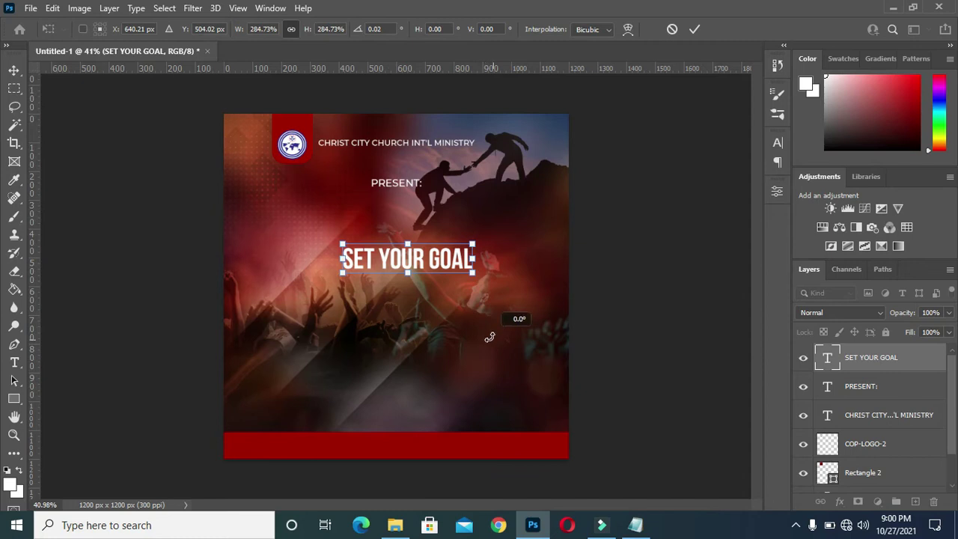
{"action": "left_click_drag", "start_coordinate": [344, 271], "coordinate": [274, 303]}
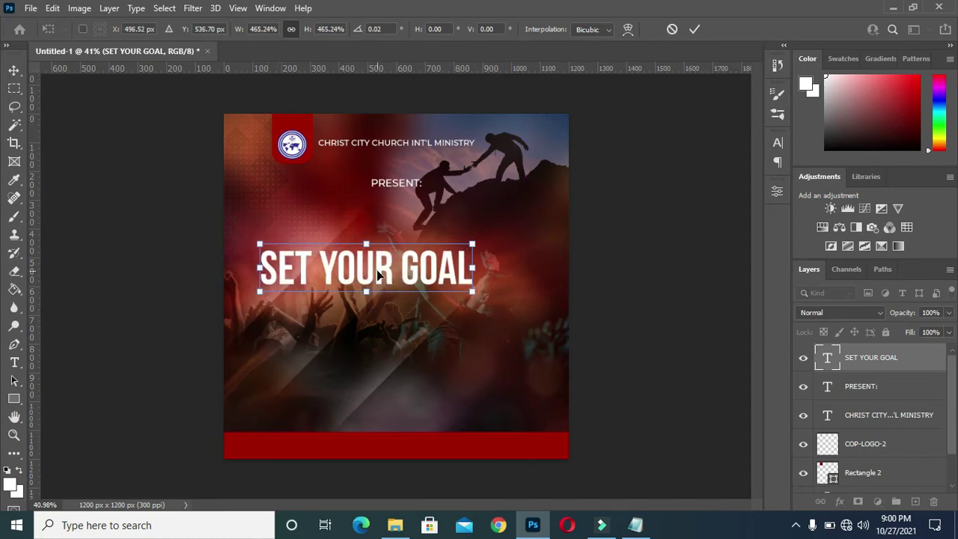
{"action": "left_click_drag", "start_coordinate": [376, 270], "coordinate": [405, 246]}
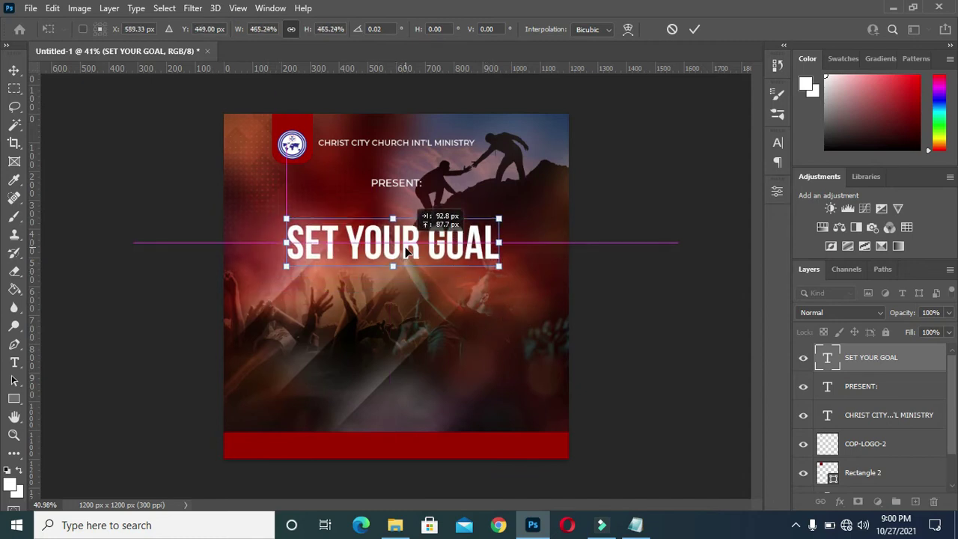
{"action": "left_click_drag", "start_coordinate": [406, 253], "coordinate": [408, 258]}
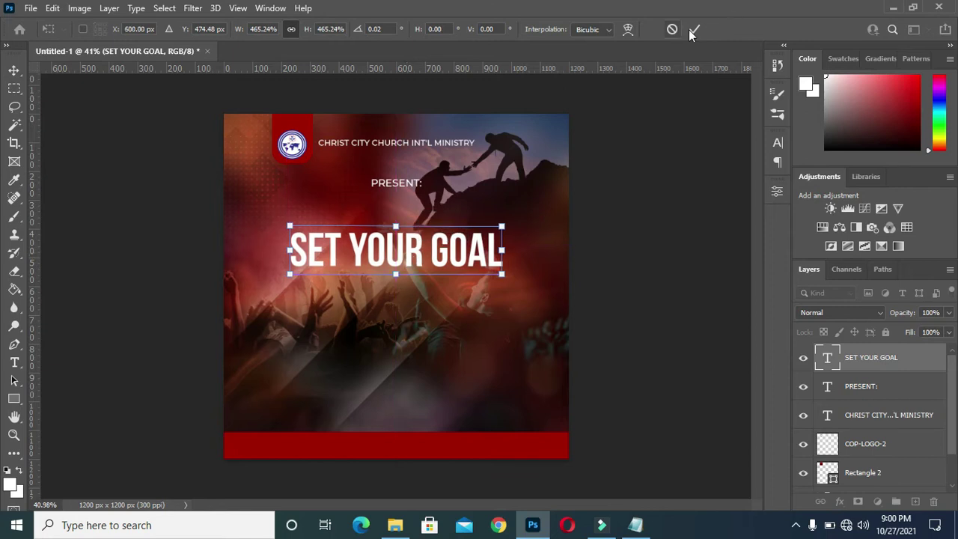
{"action": "left_click", "coordinate": [694, 29]}
Tighten SET YOUR GOAL's tracking to -20 in the Character panel
{"action": "left_click", "coordinate": [778, 142]}
{"action": "left_click_drag", "start_coordinate": [701, 194], "coordinate": [700, 193]}
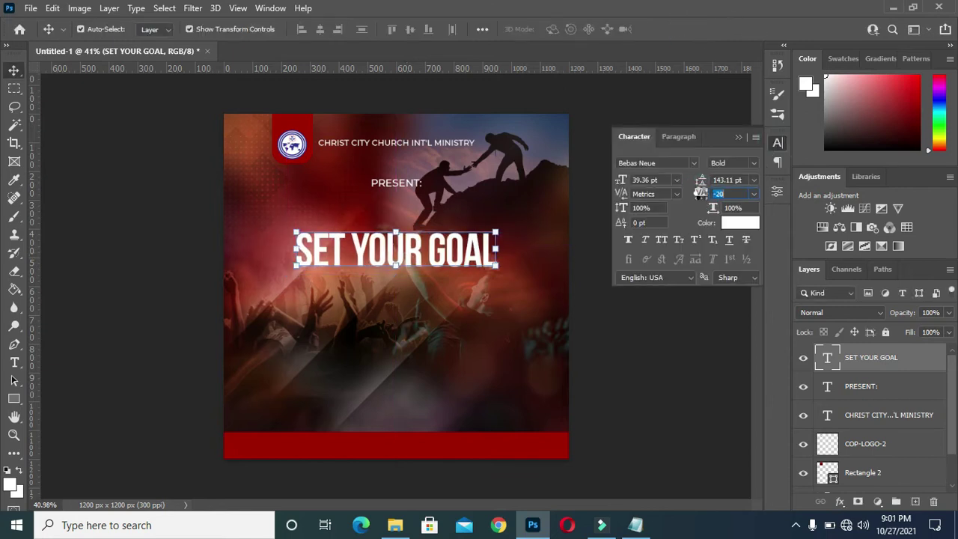
{"action": "left_click", "coordinate": [738, 137]}
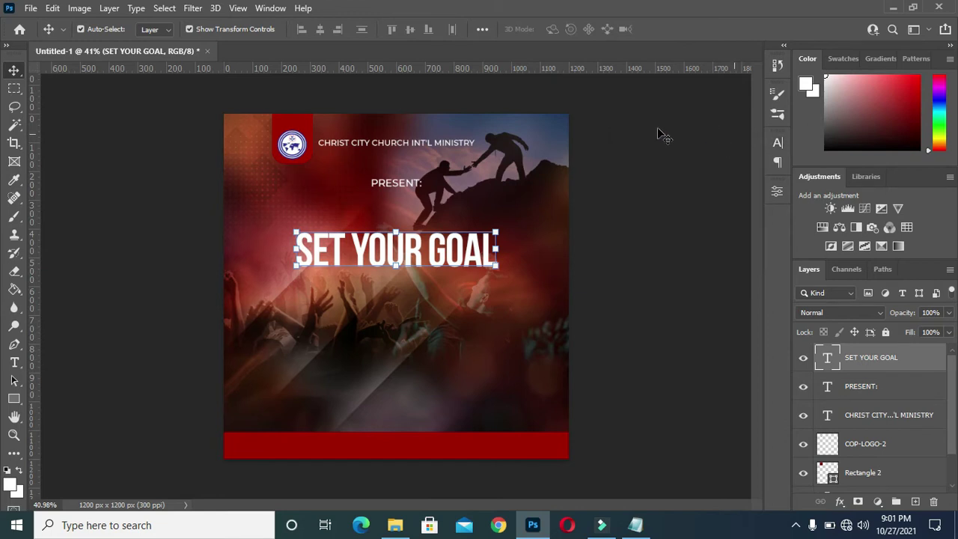
{"action": "key", "text": "ctrl+a"}
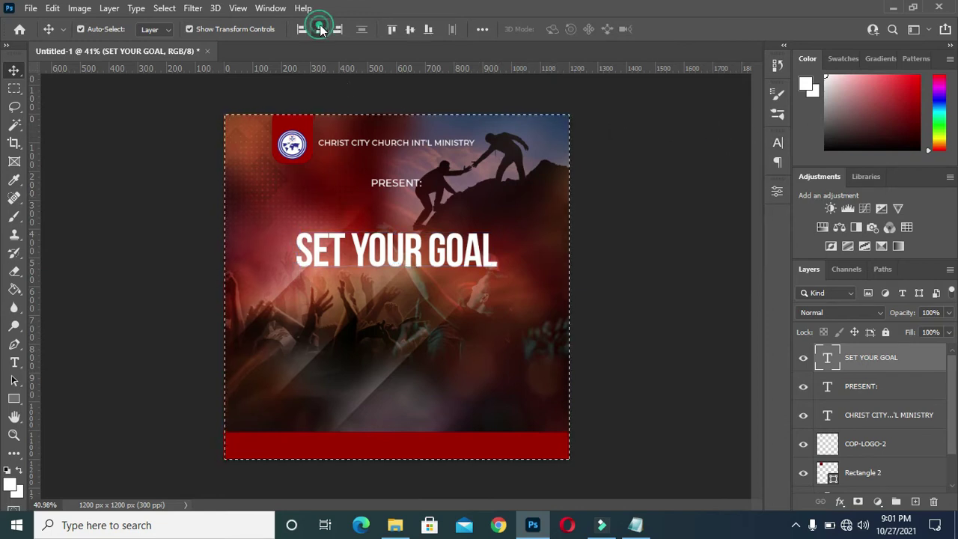
Centre SET YOUR GOAL horizontally on the canvas and place a duplicate one line lower
{"action": "left_click", "coordinate": [319, 29]}
{"action": "key", "text": "ctrl+d"}
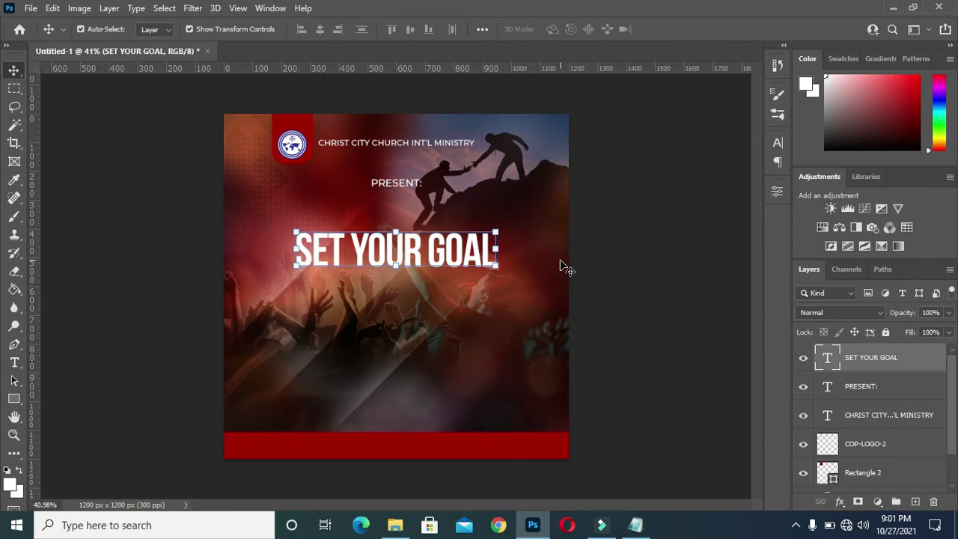
{"action": "key", "text": "ctrl+j"}
{"action": "left_click_drag", "start_coordinate": [407, 258], "coordinate": [407, 297]}
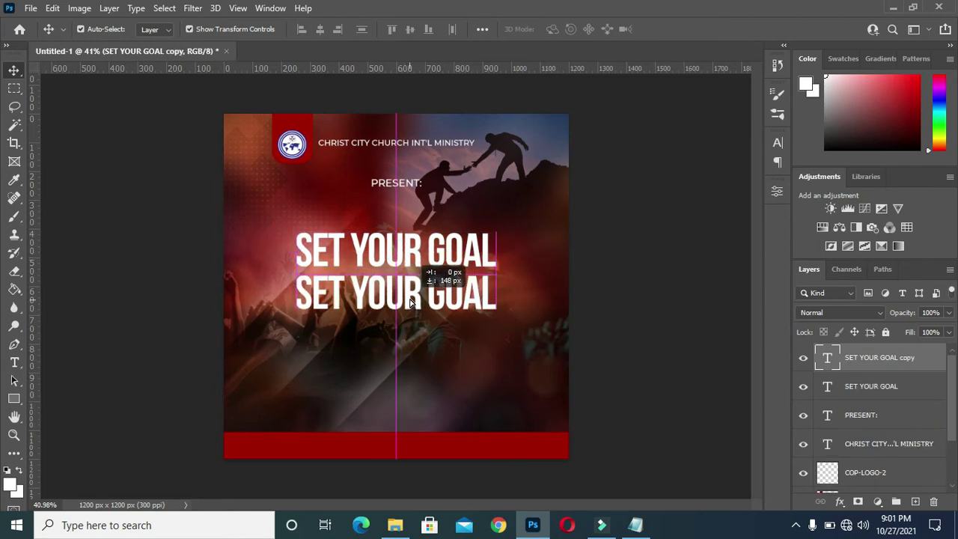
Replace the duplicate's text with BRIGHT copied from the notes
{"action": "double_click", "coordinate": [408, 296]}
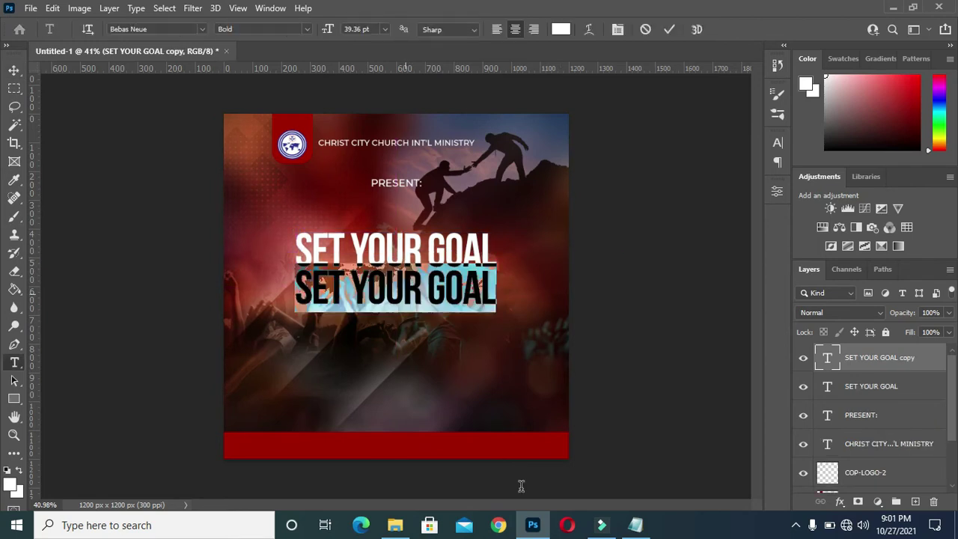
{"action": "left_click", "coordinate": [634, 526]}
{"action": "left_click_drag", "start_coordinate": [213, 145], "coordinate": [170, 146]}
{"action": "key", "text": "ctrl+c"}
{"action": "left_click", "coordinate": [801, 50]}
{"action": "key", "text": "ctrl+v"}
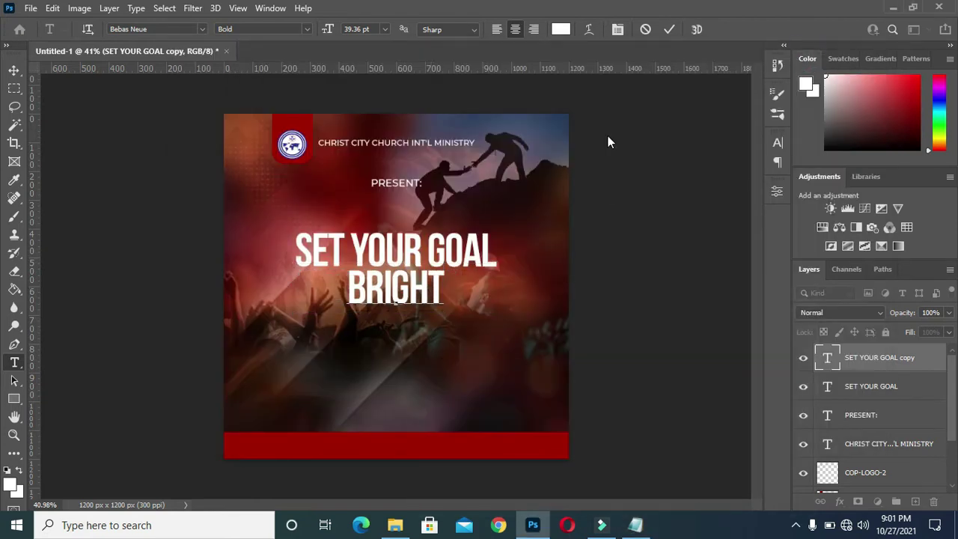
{"action": "left_click", "coordinate": [669, 29]}
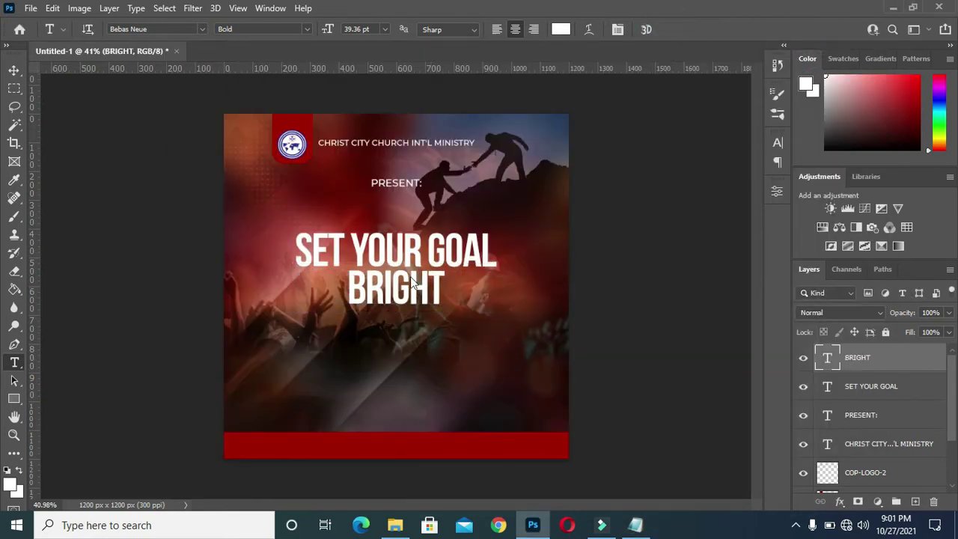
Scale BRIGHT to about 710 x 354 px to match SET YOUR GOAL's width, nudging it into place
{"action": "left_click", "coordinate": [13, 70]}
{"action": "mouse_move", "coordinate": [445, 283]}
{"action": "left_mouse_down"}
{"action": "mouse_move", "coordinate": [546, 333]}
{"action": "mouse_move", "coordinate": [399, 324]}
{"action": "left_mouse_up"}
{"action": "left_click_drag", "start_coordinate": [558, 374], "coordinate": [534, 321]}
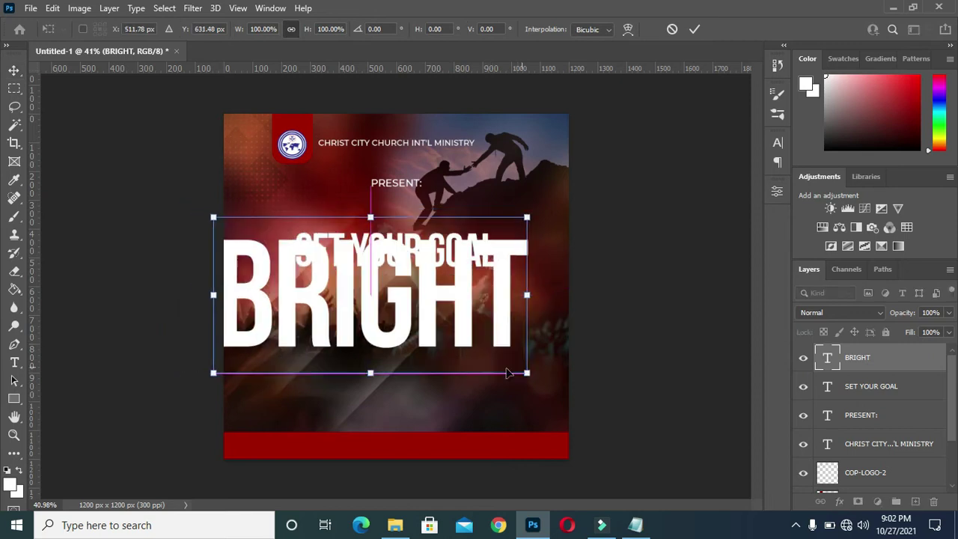
{"action": "mouse_move", "coordinate": [210, 214]}
{"action": "left_mouse_down"}
{"action": "mouse_move", "coordinate": [284, 251]}
{"action": "mouse_move", "coordinate": [292, 258]}
{"action": "mouse_move", "coordinate": [284, 268]}
{"action": "left_mouse_up"}
{"action": "left_click_drag", "start_coordinate": [527, 372], "coordinate": [499, 350]}
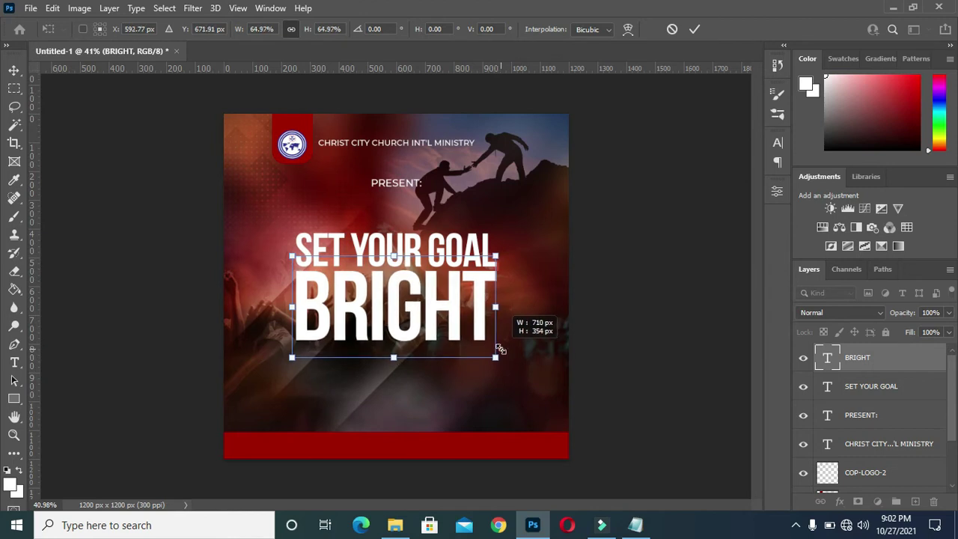
{"action": "left_click", "coordinate": [694, 29]}
{"action": "scroll", "coordinate": [378, 302], "scroll_direction": "up", "scroll_amount": 1}
{"action": "scroll", "coordinate": [377, 302], "scroll_direction": "up", "scroll_amount": 1}
{"action": "key", "text": "Up"}
{"action": "key", "text": "Up"}
{"action": "key", "text": "Up"}
{"action": "key", "text": "Up"}
{"action": "key", "text": "Up"}
{"action": "key", "text": "Up"}
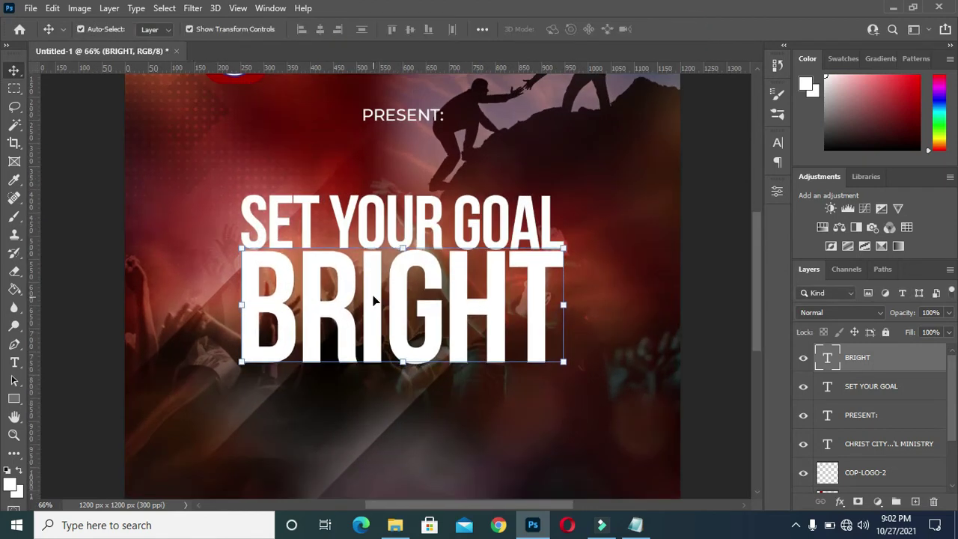
{"action": "key", "text": "Down"}
{"action": "key", "text": "Down"}
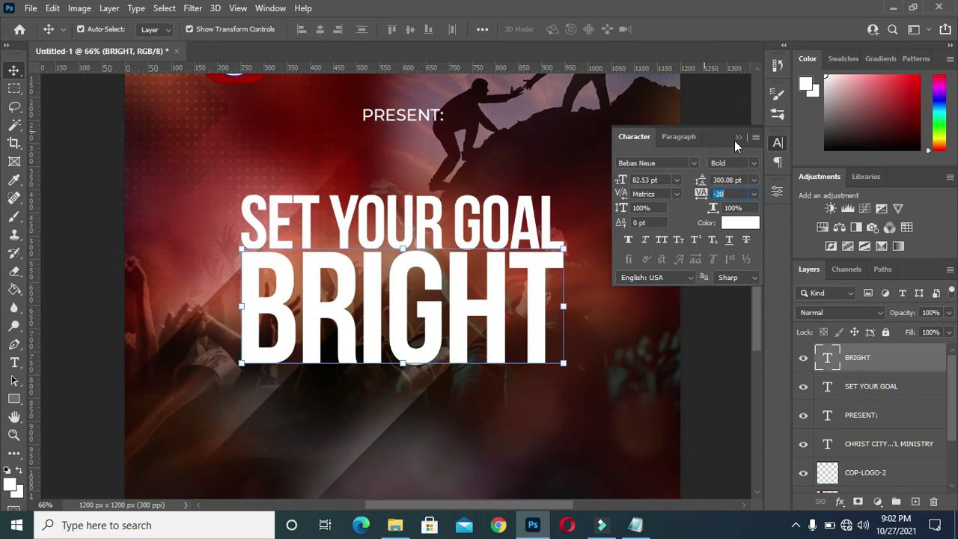
Colour the BRIGHT text vivid red #ee0000
{"action": "left_click", "coordinate": [743, 224]}
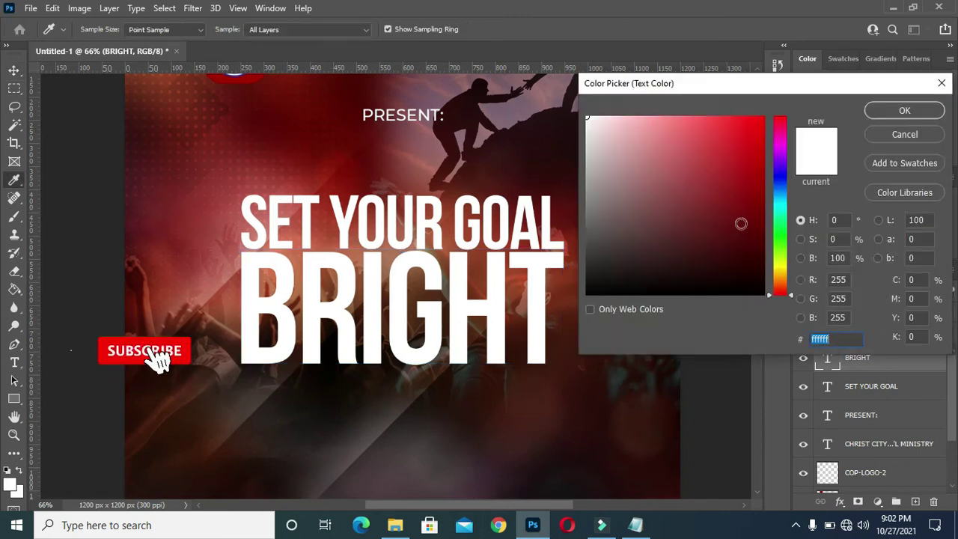
{"action": "left_click", "coordinate": [763, 187]}
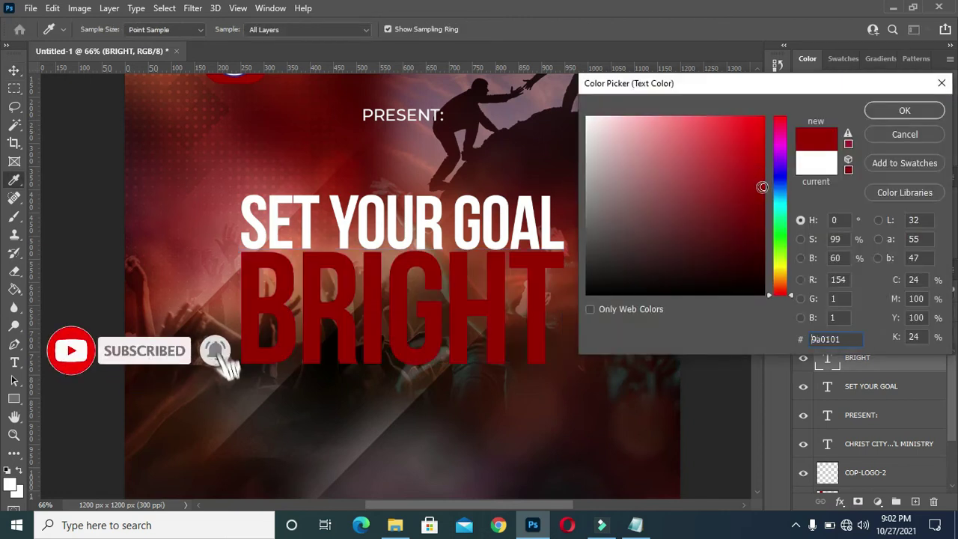
{"action": "left_click_drag", "start_coordinate": [759, 185], "coordinate": [763, 128]}
{"action": "left_click", "coordinate": [760, 143]}
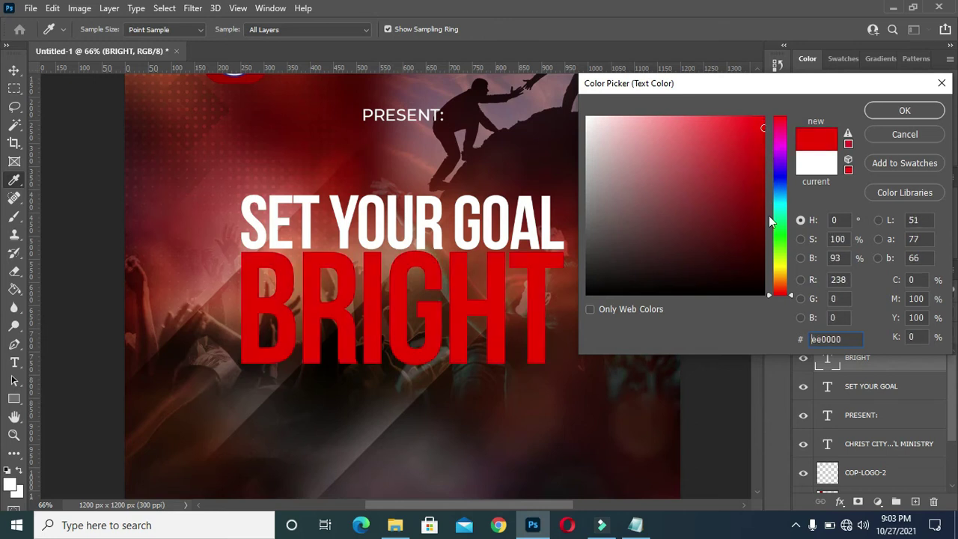
{"action": "left_click", "coordinate": [903, 111]}
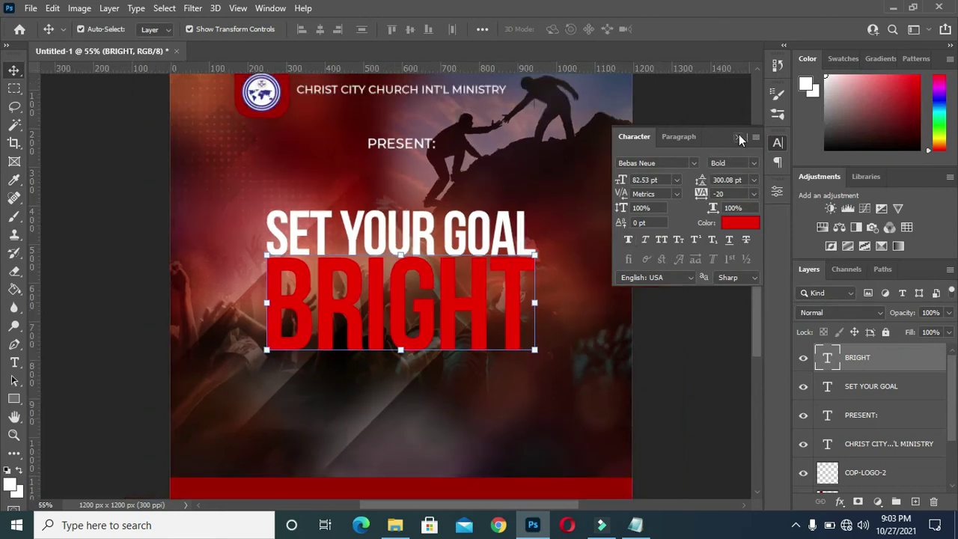
{"action": "left_click", "coordinate": [737, 139]}
Drag the golden lens flare image from the resource folder onto the poster
{"action": "scroll", "coordinate": [613, 225], "scroll_direction": "down", "scroll_amount": 3}
{"action": "scroll", "coordinate": [568, 266], "scroll_direction": "down", "scroll_amount": 1}
{"action": "scroll", "coordinate": [412, 294], "scroll_direction": "up", "scroll_amount": 1}
{"action": "scroll", "coordinate": [411, 294], "scroll_direction": "up", "scroll_amount": 1}
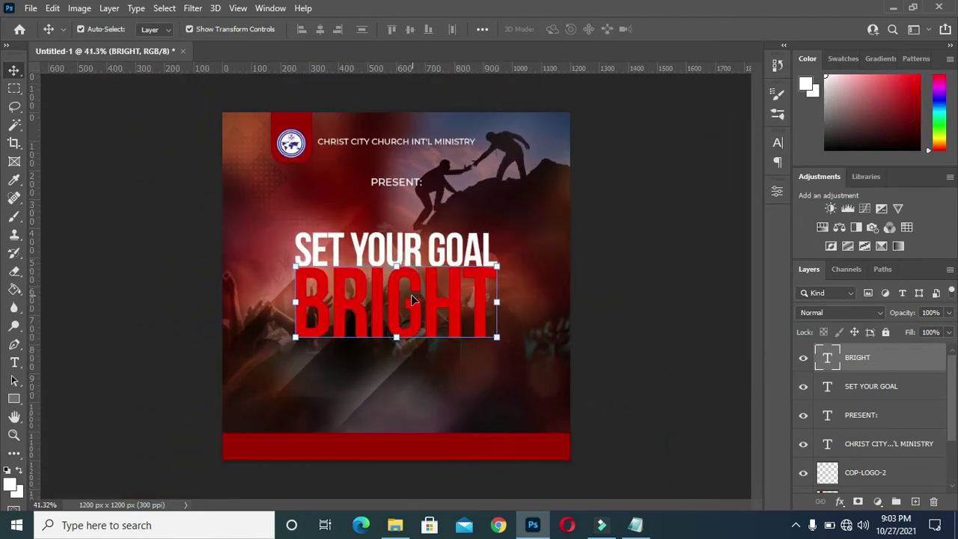
{"action": "left_click", "coordinate": [395, 525]}
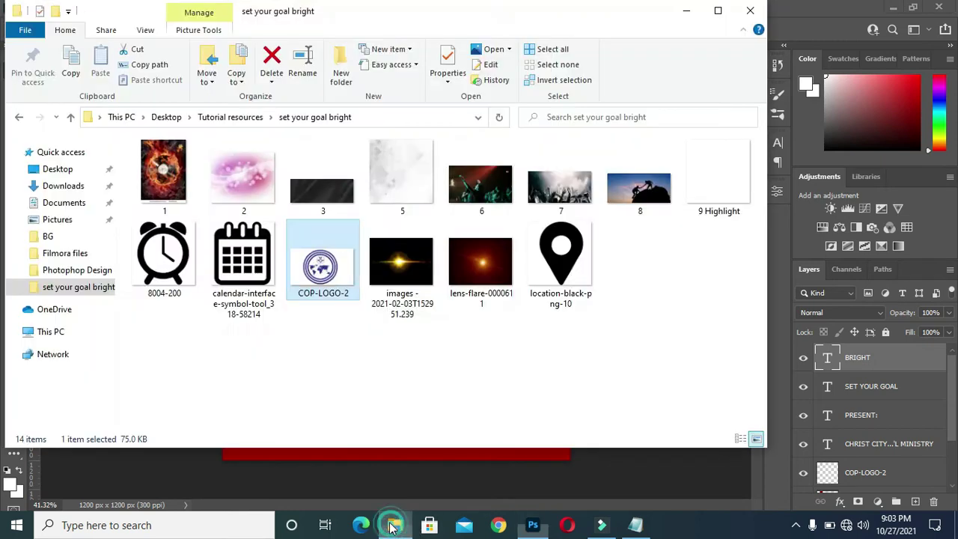
{"action": "left_click", "coordinate": [420, 258]}
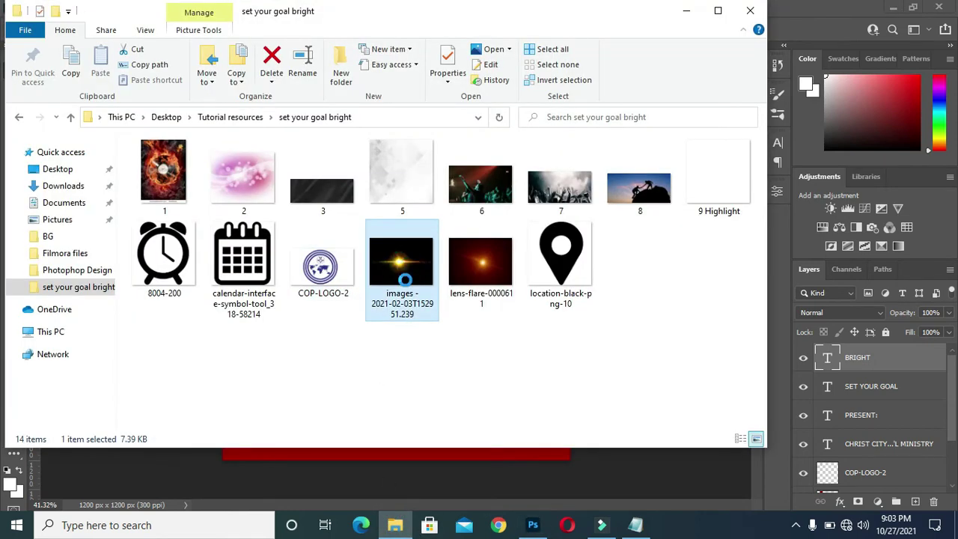
{"action": "left_click_drag", "start_coordinate": [405, 274], "coordinate": [486, 460]}
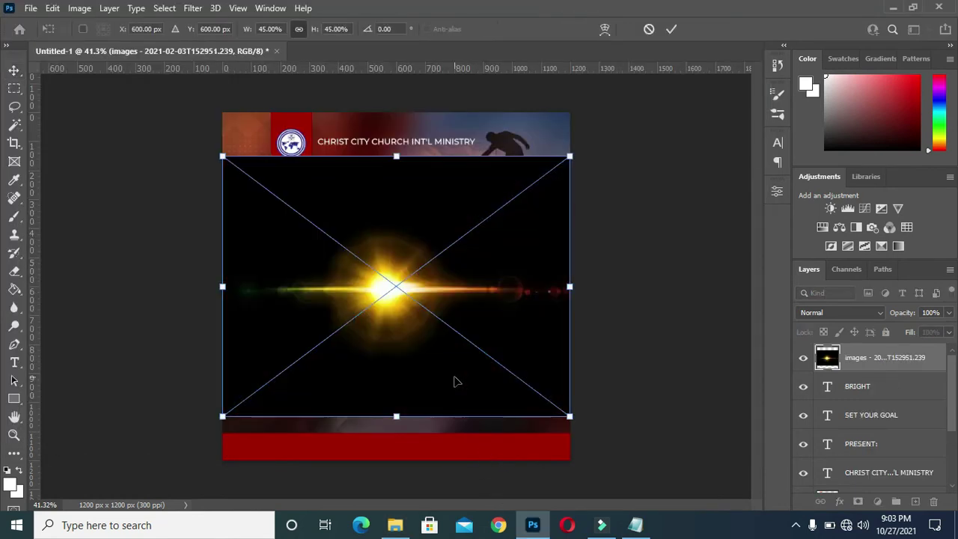
Position the flare over BRIGHT with Screen blending and commit the placement
{"action": "left_click_drag", "start_coordinate": [390, 309], "coordinate": [390, 321]}
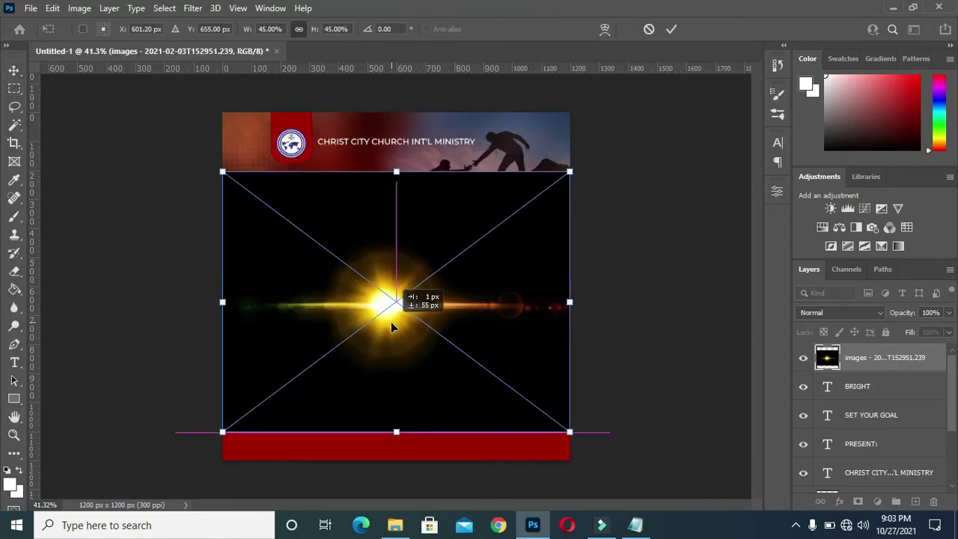
{"action": "left_click", "coordinate": [834, 314]}
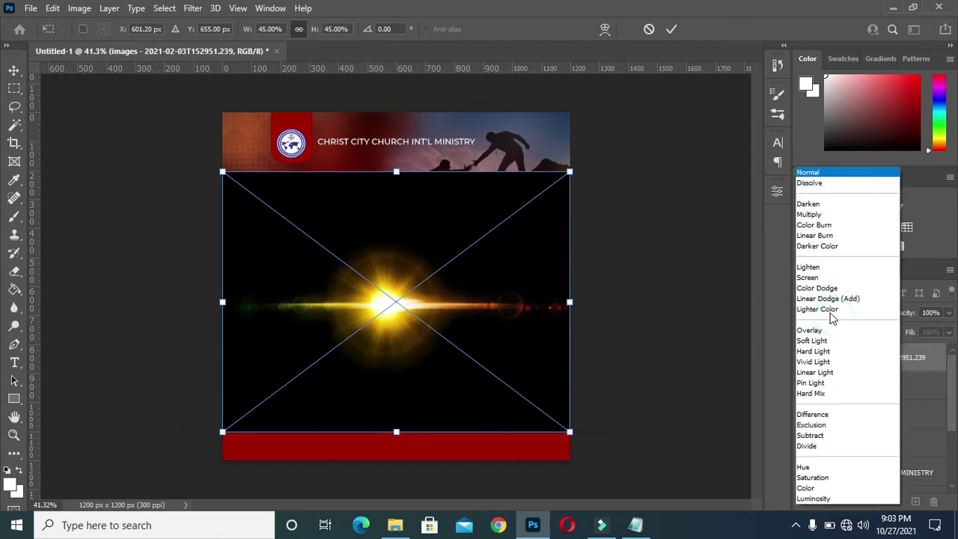
{"action": "left_click", "coordinate": [810, 277]}
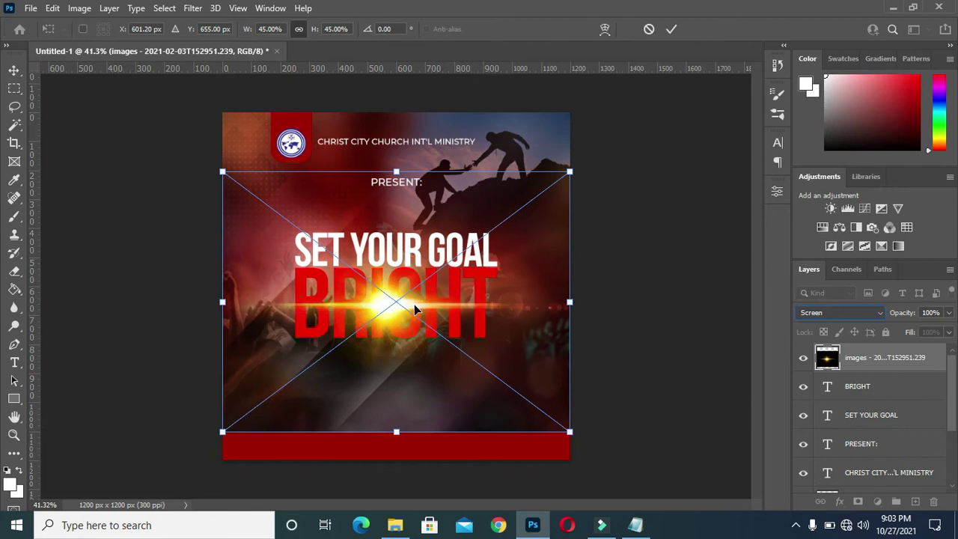
{"action": "left_click_drag", "start_coordinate": [390, 306], "coordinate": [388, 312]}
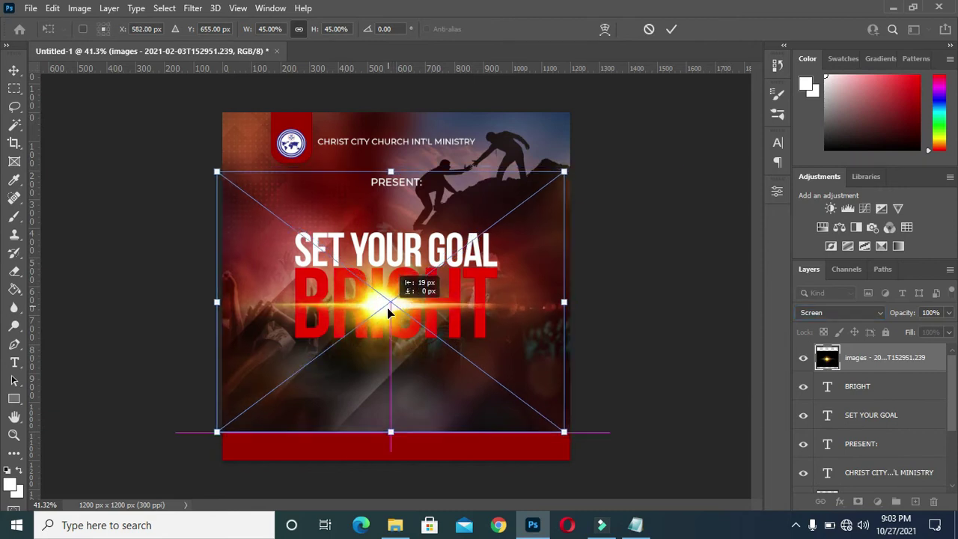
{"action": "left_click", "coordinate": [671, 29]}
Clip the flare image into the BRIGHT text and enlarge it
{"action": "right_click", "coordinate": [859, 360]}
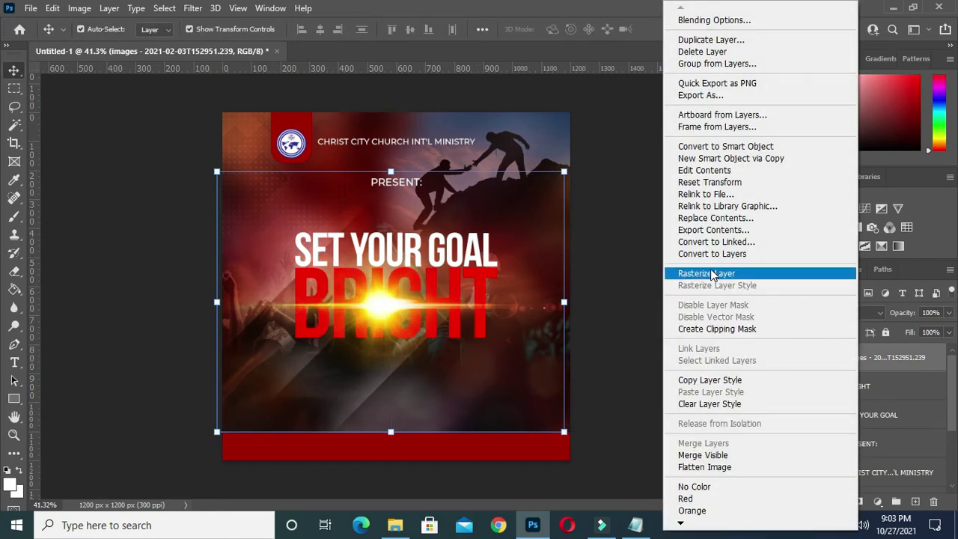
{"action": "left_click", "coordinate": [745, 329]}
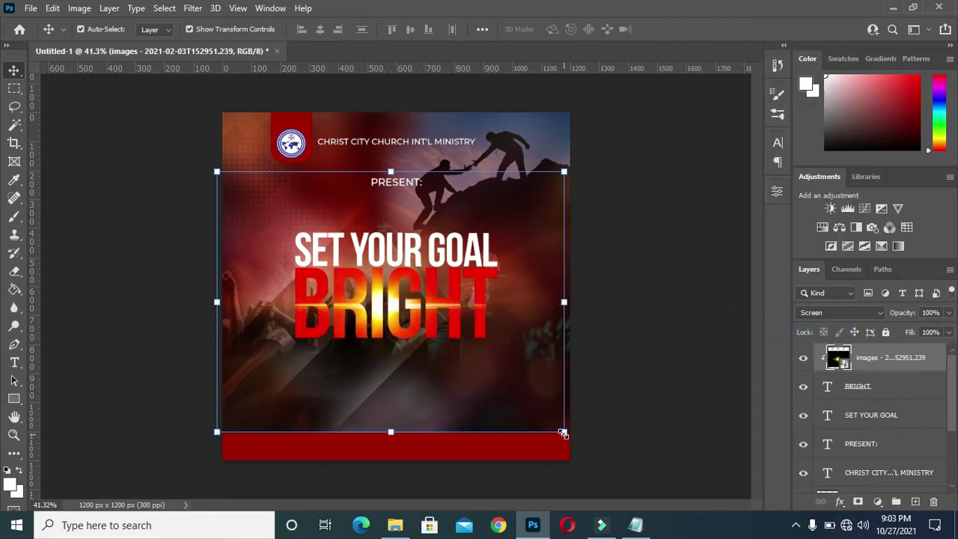
{"action": "left_click_drag", "start_coordinate": [563, 432], "coordinate": [607, 469]}
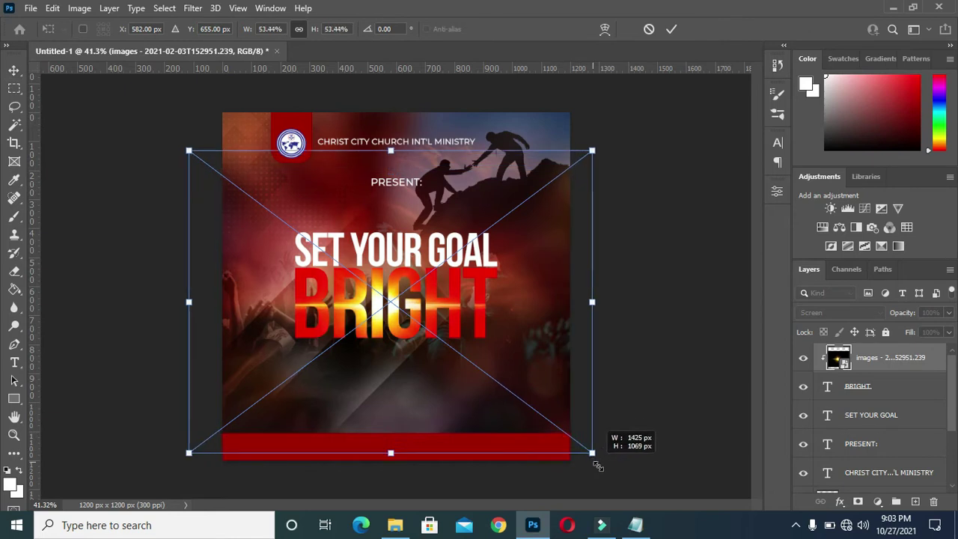
{"action": "left_click_drag", "start_coordinate": [606, 471], "coordinate": [612, 468]}
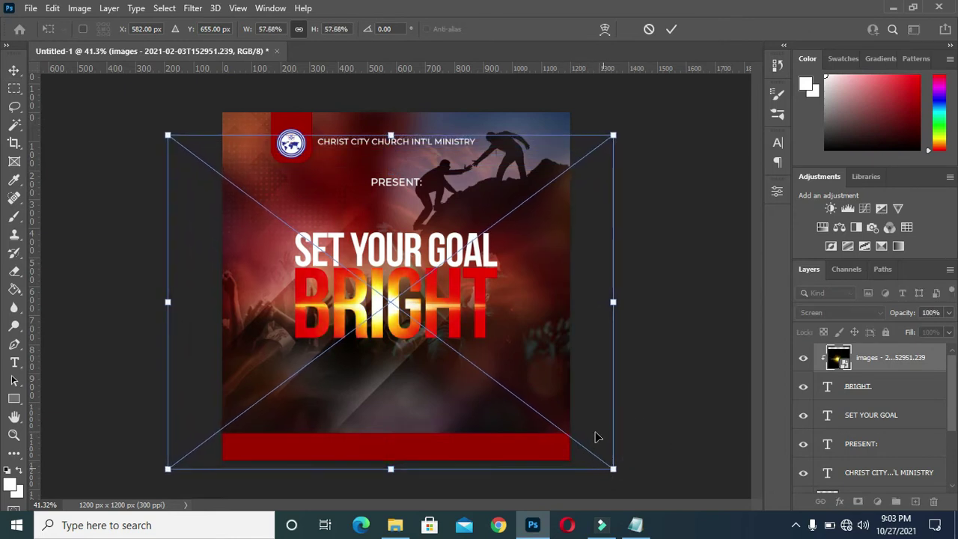
{"action": "left_click", "coordinate": [671, 29]}
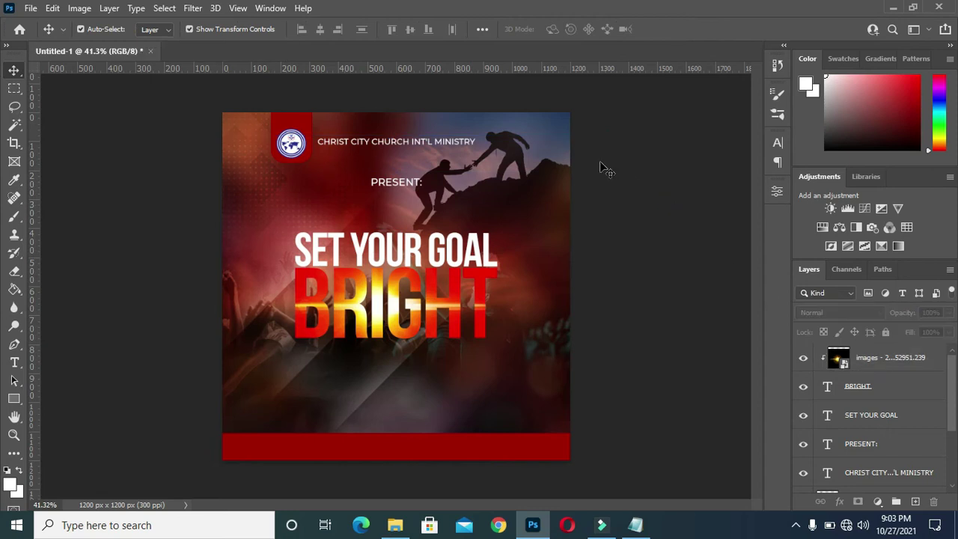
Place the lens-flare-0000611 image into the BG group, moving it toward the upper right
{"action": "left_click", "coordinate": [568, 158]}
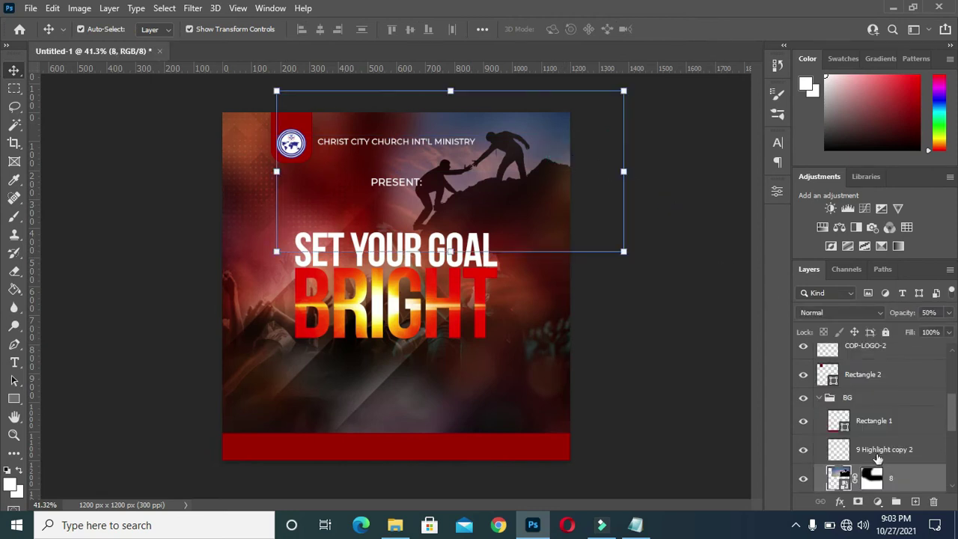
{"action": "left_click", "coordinate": [872, 421]}
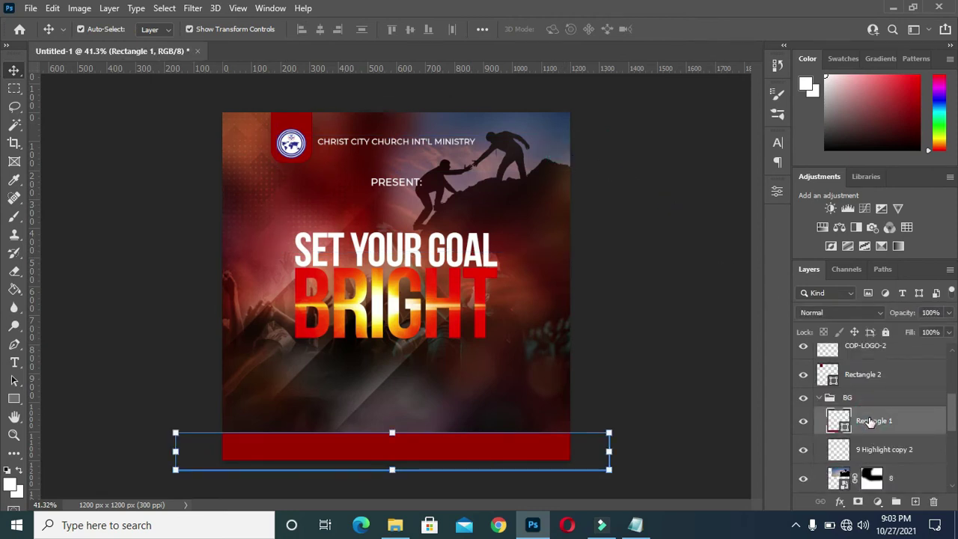
{"action": "left_click", "coordinate": [865, 453]}
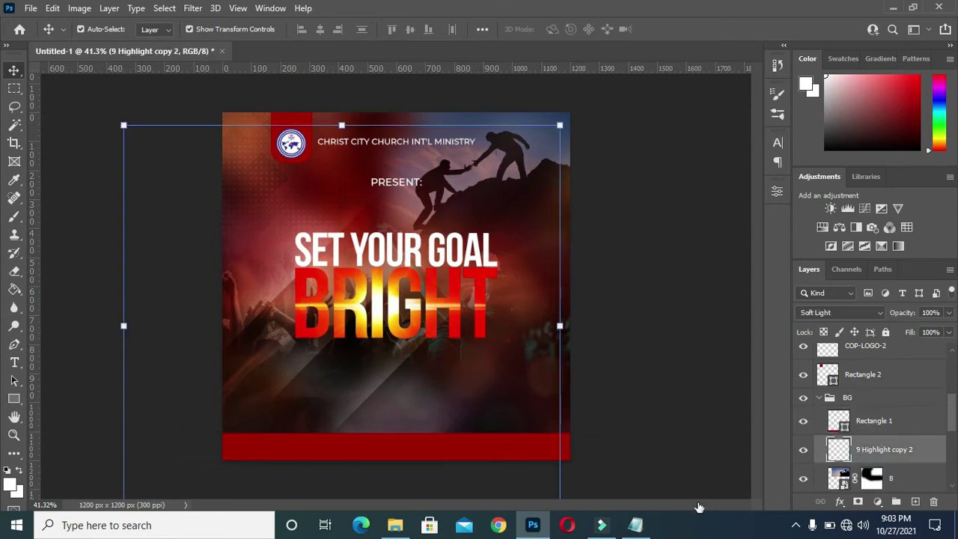
{"action": "left_click", "coordinate": [395, 524]}
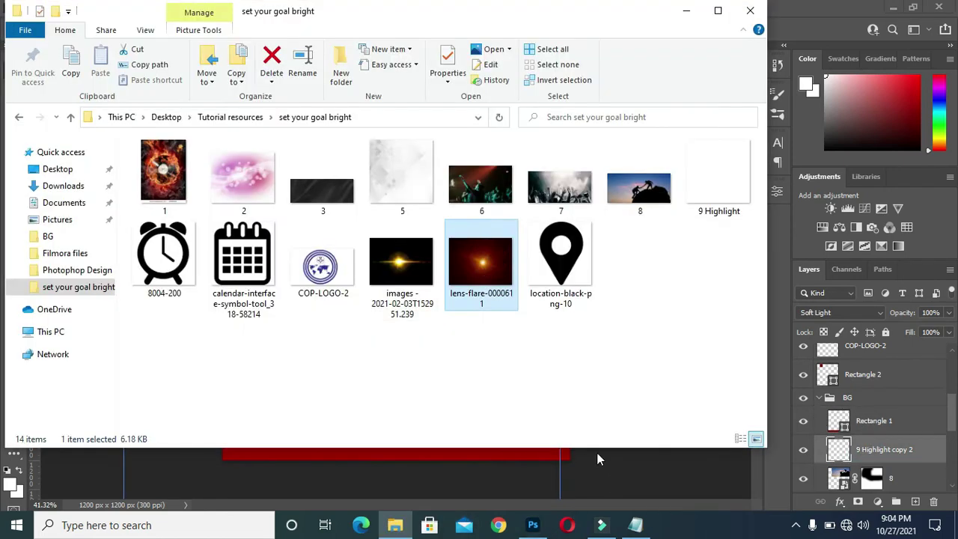
{"action": "left_click_drag", "start_coordinate": [597, 459], "coordinate": [595, 453]}
{"action": "mouse_move", "coordinate": [456, 331]}
{"action": "left_mouse_down"}
{"action": "mouse_move", "coordinate": [567, 145]}
{"action": "mouse_move", "coordinate": [599, 127]}
{"action": "left_mouse_up"}
Mask the lens flare out near the top edge and around GOAL by painting black
{"action": "left_click", "coordinate": [671, 28]}
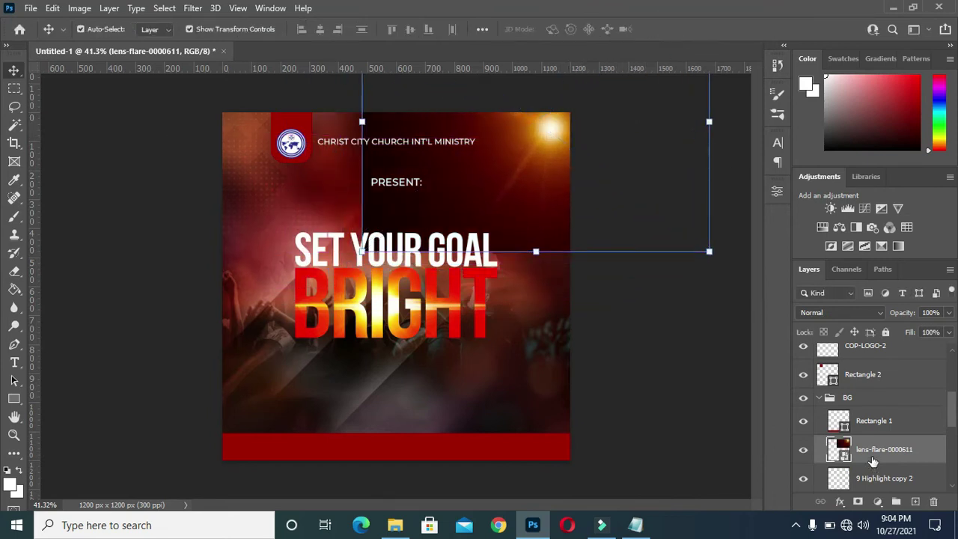
{"action": "left_click", "coordinate": [858, 501]}
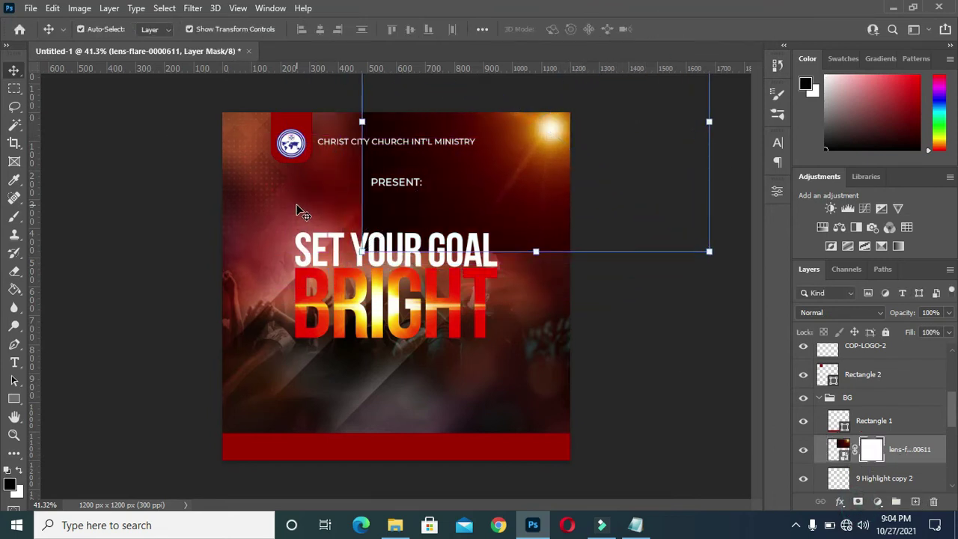
{"action": "left_click", "coordinate": [13, 216]}
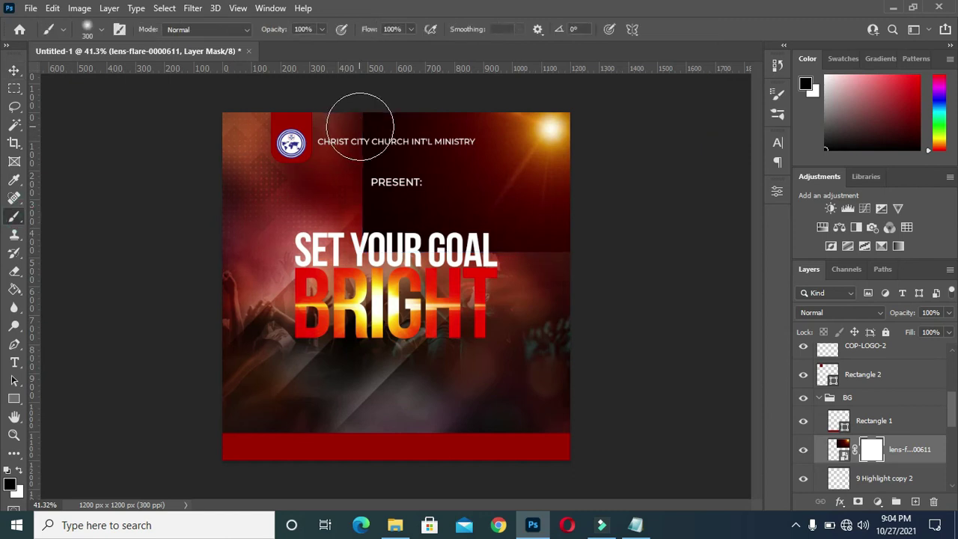
{"action": "left_click_drag", "start_coordinate": [359, 126], "coordinate": [374, 125]}
{"action": "mouse_move", "coordinate": [599, 262]}
{"action": "left_mouse_down"}
{"action": "mouse_move", "coordinate": [498, 267]}
{"action": "mouse_move", "coordinate": [433, 187]}
{"action": "mouse_move", "coordinate": [421, 154]}
{"action": "mouse_move", "coordinate": [396, 224]}
{"action": "left_mouse_up"}
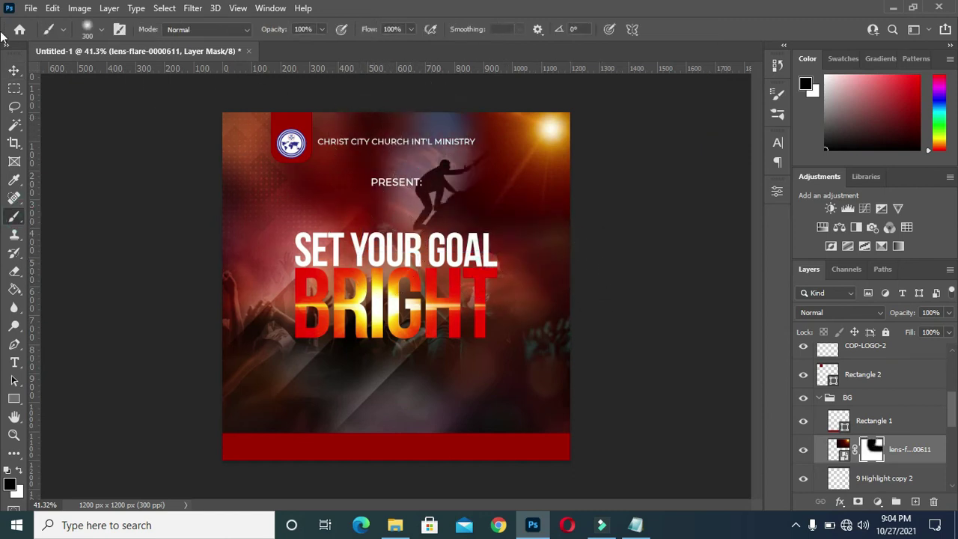
{"action": "left_click", "coordinate": [13, 70]}
Set the lens flare to Screen blending and shrink it to about 84%
{"action": "left_click", "coordinate": [839, 312]}
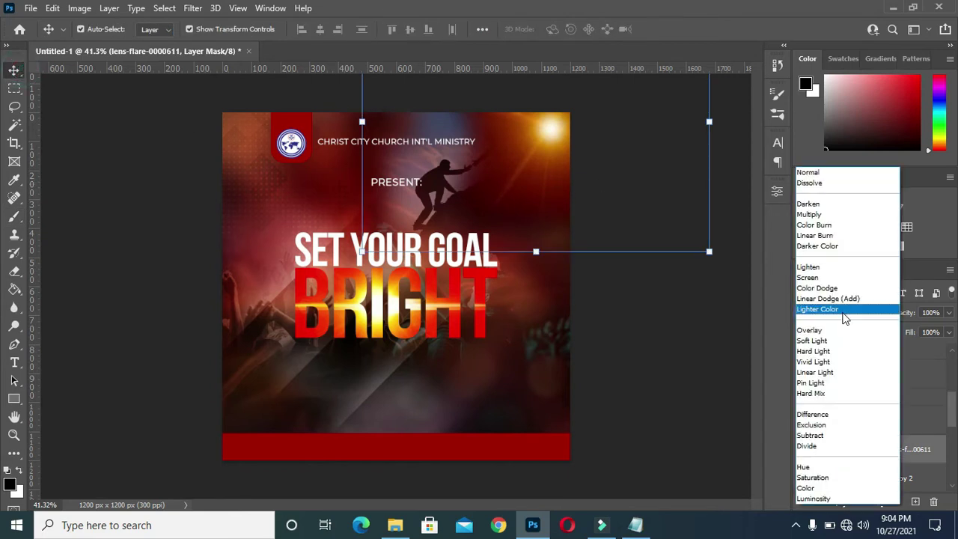
{"action": "left_click", "coordinate": [808, 278]}
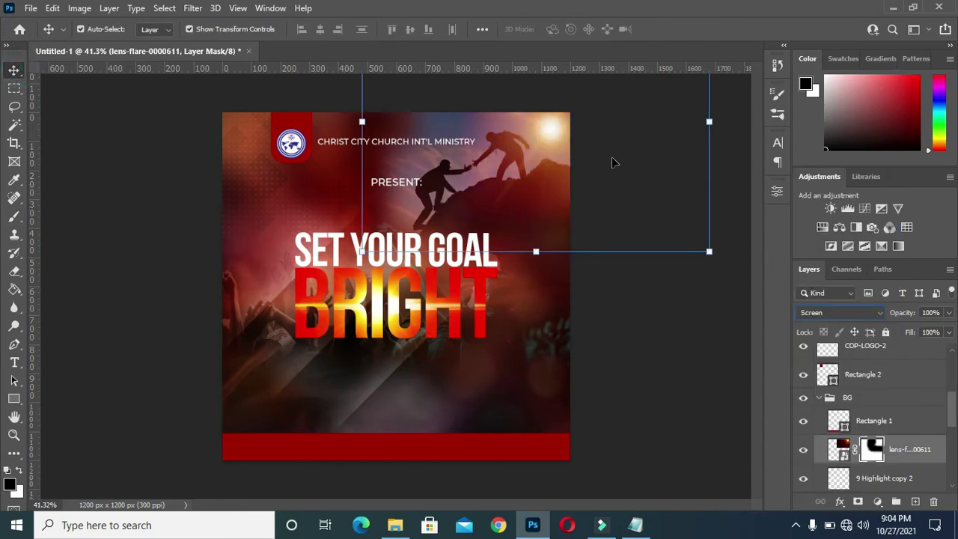
{"action": "key", "text": "ctrl+2"}
{"action": "left_click", "coordinate": [890, 449]}
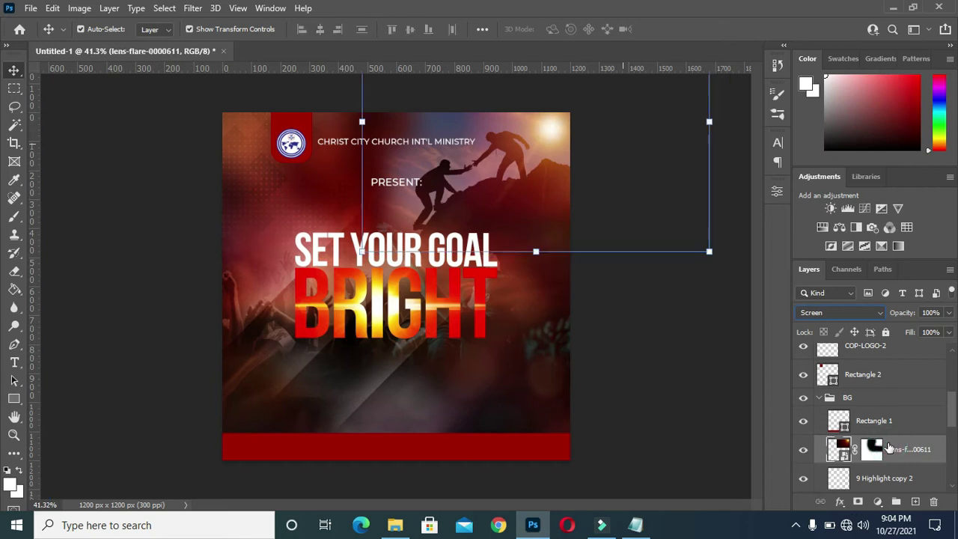
{"action": "mouse_move", "coordinate": [708, 122]}
{"action": "left_mouse_down"}
{"action": "mouse_move", "coordinate": [637, 139]}
{"action": "mouse_move", "coordinate": [655, 141]}
{"action": "left_mouse_up"}
{"action": "key", "text": "Return"}
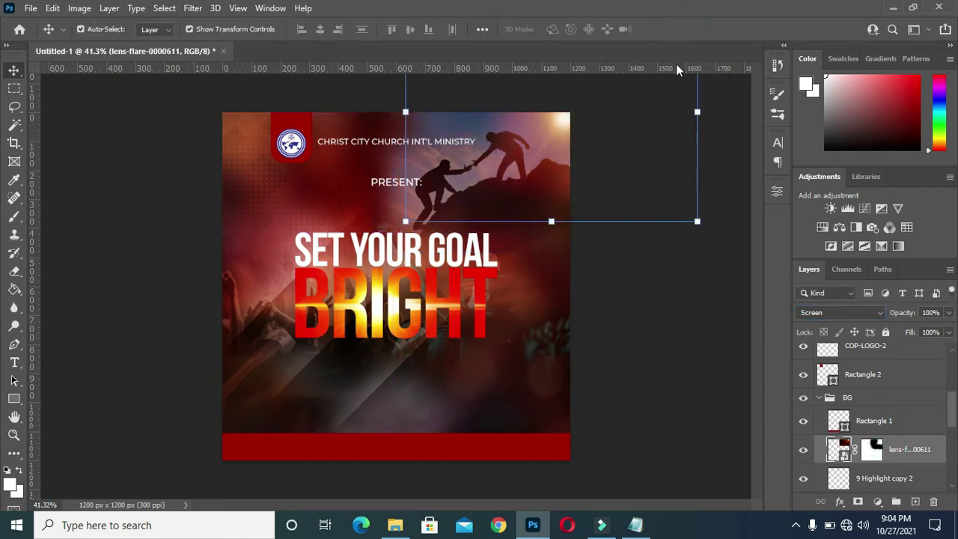
Enlarge the lens flare to about 114% and reposition it at the upper right
{"action": "left_click_drag", "start_coordinate": [405, 221], "coordinate": [321, 279]}
{"action": "mouse_move", "coordinate": [531, 145]}
{"action": "left_mouse_down"}
{"action": "mouse_move", "coordinate": [559, 127]}
{"action": "mouse_move", "coordinate": [560, 114]}
{"action": "left_mouse_up"}
{"action": "left_click", "coordinate": [694, 29]}
{"action": "left_click_drag", "start_coordinate": [543, 251], "coordinate": [544, 284]}
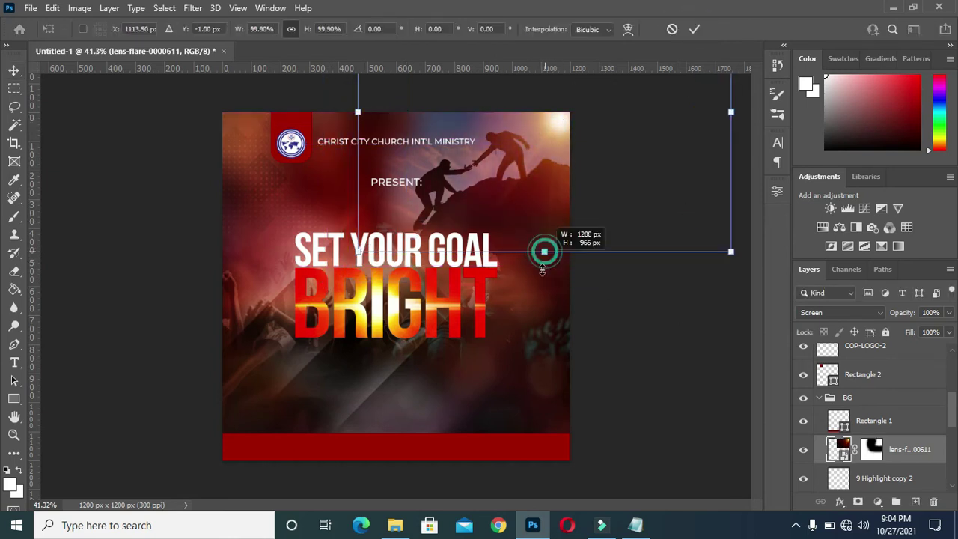
{"action": "left_click_drag", "start_coordinate": [558, 159], "coordinate": [558, 140]}
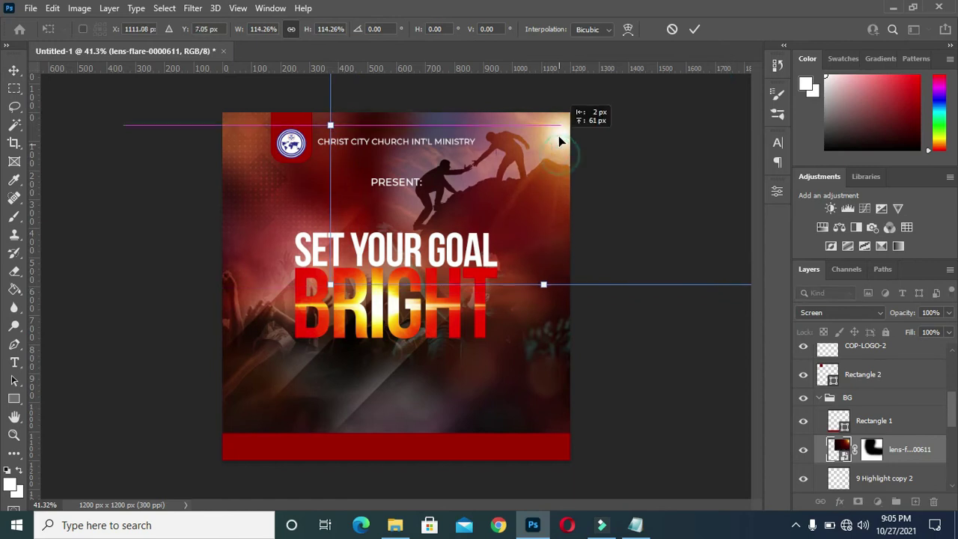
{"action": "left_click", "coordinate": [694, 29]}
{"action": "scroll", "coordinate": [860, 408], "scroll_direction": "up", "scroll_amount": 3}
{"action": "left_click", "coordinate": [860, 404]}
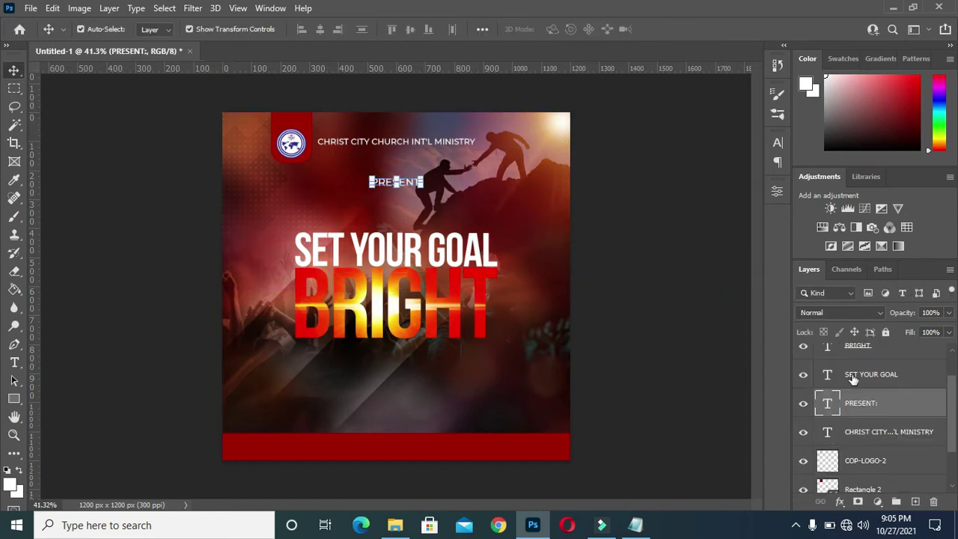
Group PRESENT:, the church name, COP-LOGO-2 and Rectangle 2 into Group 1 and start renaming it
{"action": "scroll", "coordinate": [837, 389], "scroll_direction": "down", "scroll_amount": 1}
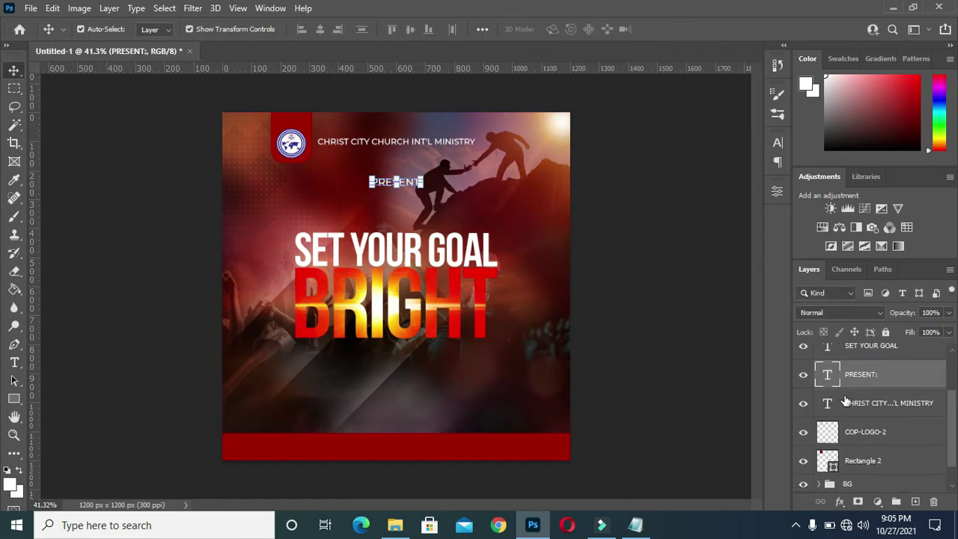
{"action": "left_click", "coordinate": [864, 462], "text": "shift"}
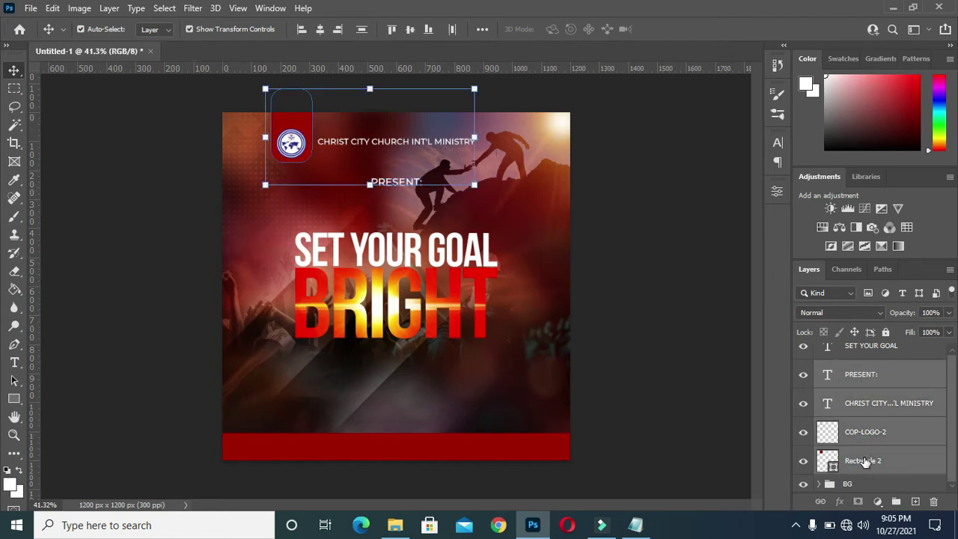
{"action": "key", "text": "ctrl+g"}
{"action": "double_click", "coordinate": [850, 437]}
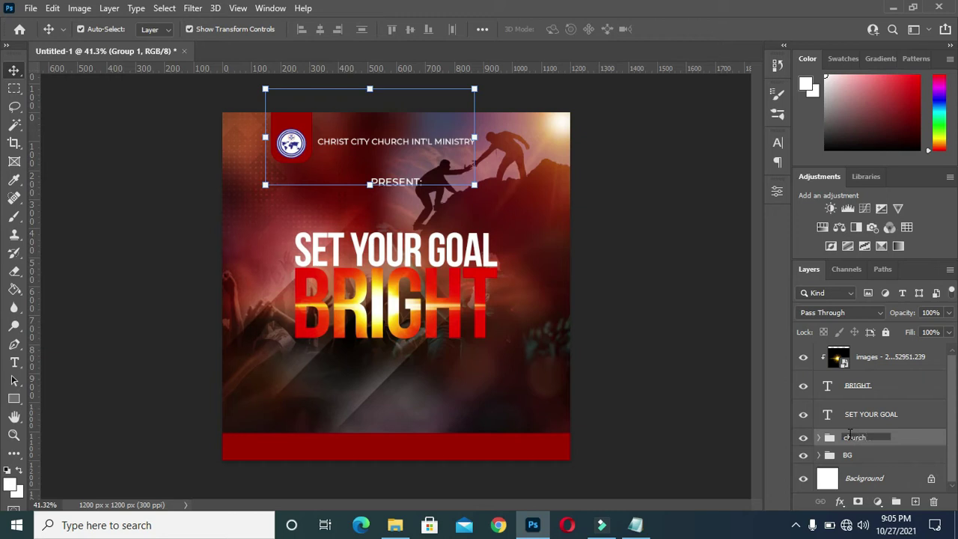
Commit the group name 'church' and set the Horizontal Type Tool to Montserrat SemiBold
{"action": "key", "text": "Return"}
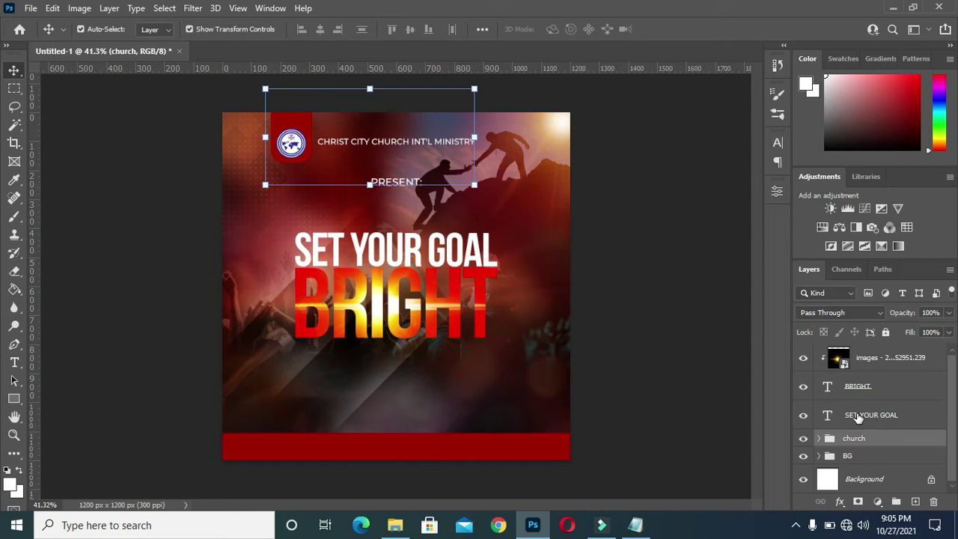
{"action": "left_click", "coordinate": [690, 342]}
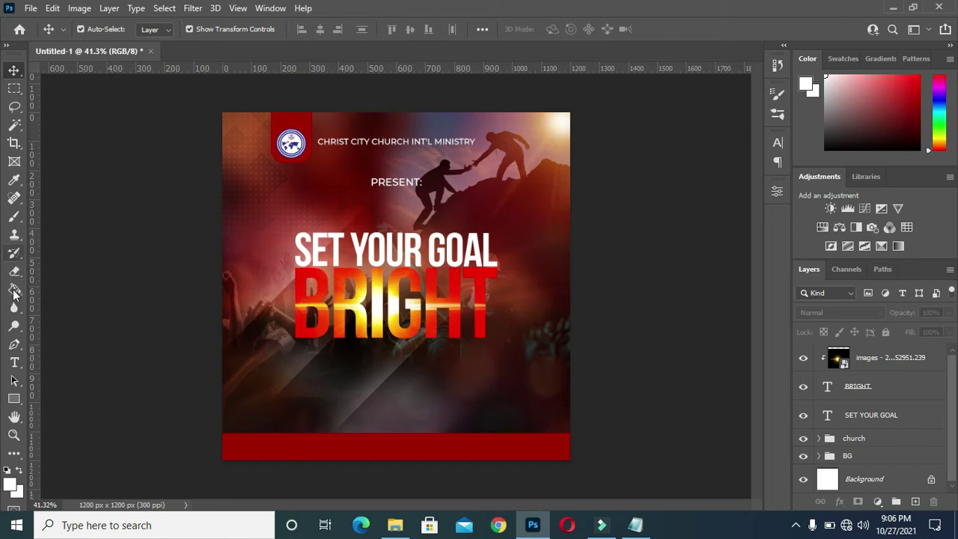
{"action": "left_click", "coordinate": [14, 362]}
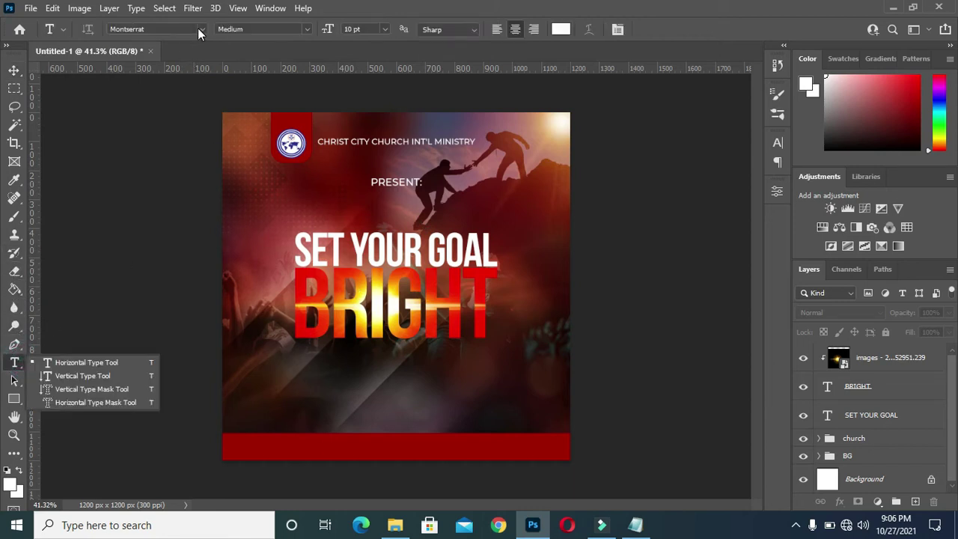
{"action": "left_click", "coordinate": [306, 30]}
{"action": "left_click", "coordinate": [306, 30]}
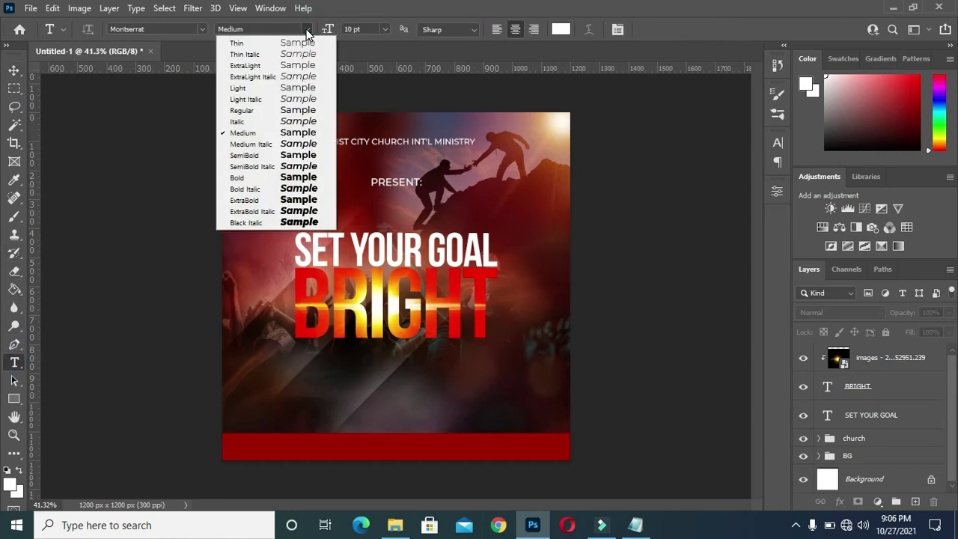
{"action": "left_click", "coordinate": [247, 155]}
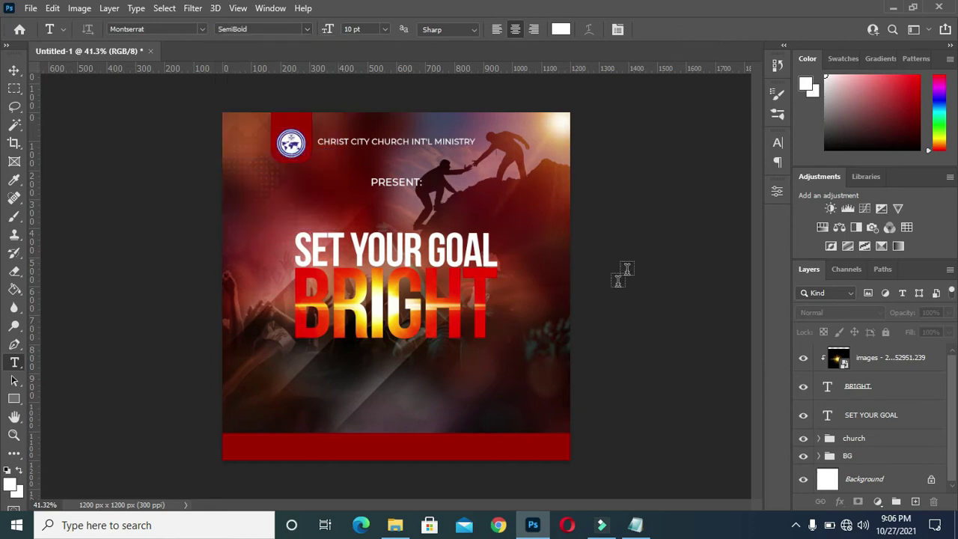
Copy the two-line mountain-top quote from the Notepad flyer notes
{"action": "left_click", "coordinate": [634, 524]}
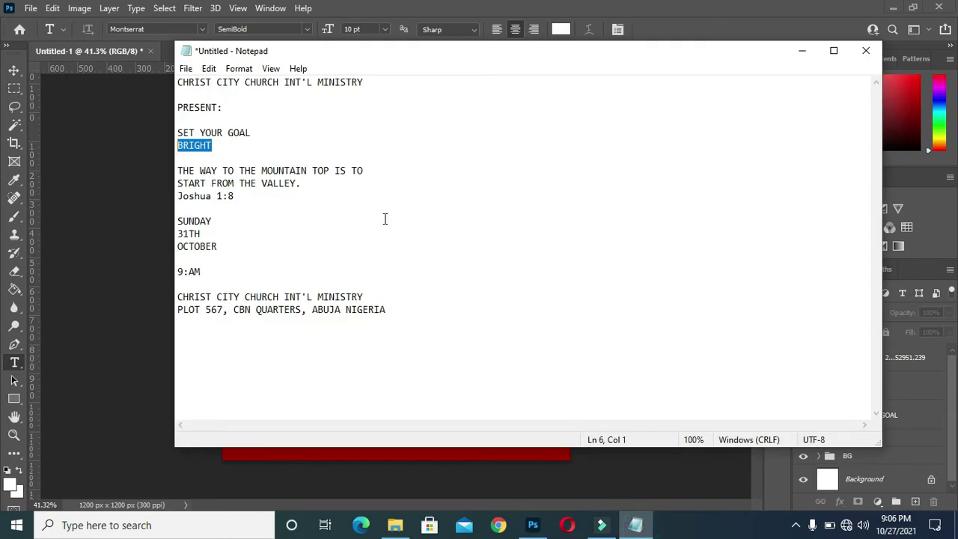
{"action": "double_click", "coordinate": [358, 169]}
{"action": "left_click_drag", "start_coordinate": [300, 183], "coordinate": [180, 170]}
{"action": "key", "text": "ctrl+c"}
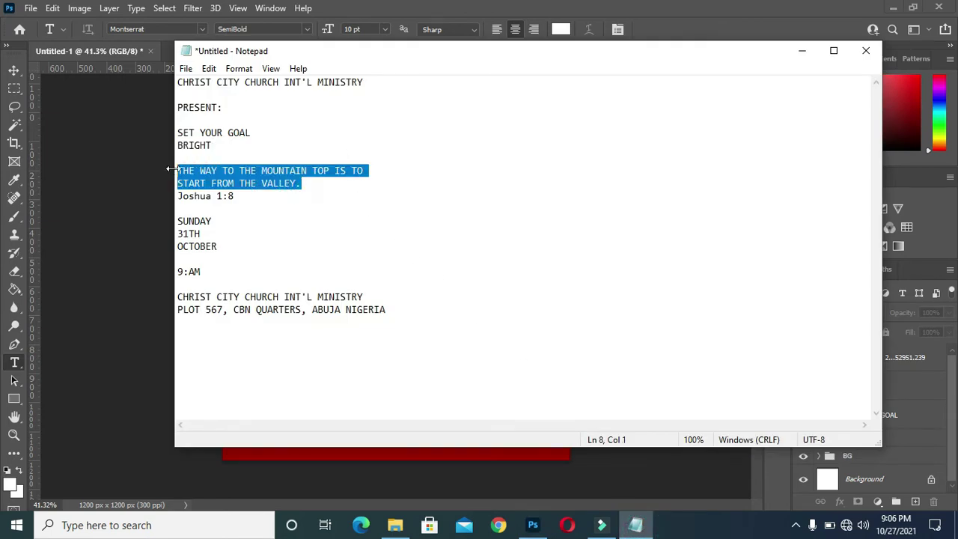
{"action": "left_click", "coordinate": [801, 50]}
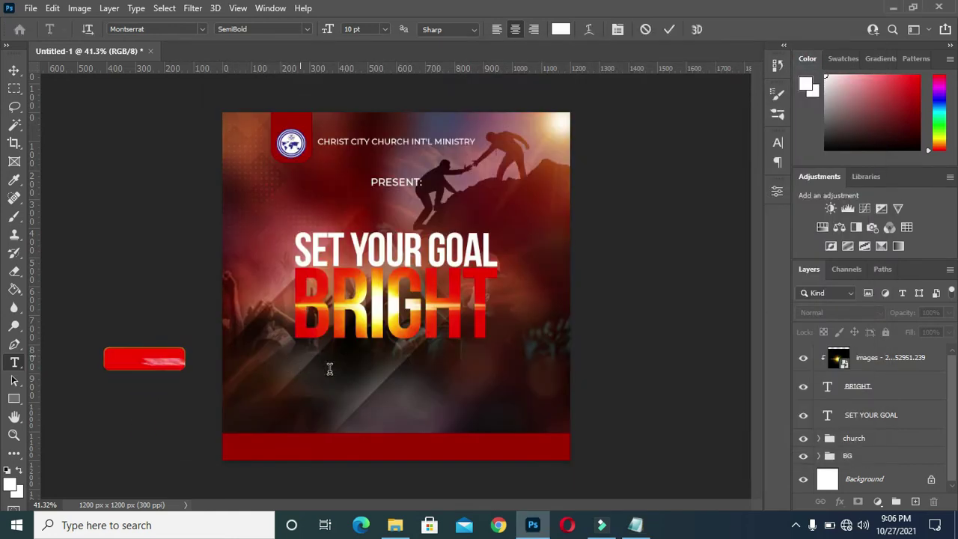
Paste the quote under BRIGHT, centre it, and tighten its leading to 10 pt
{"action": "left_click", "coordinate": [284, 365]}
{"action": "key", "text": "ctrl+v"}
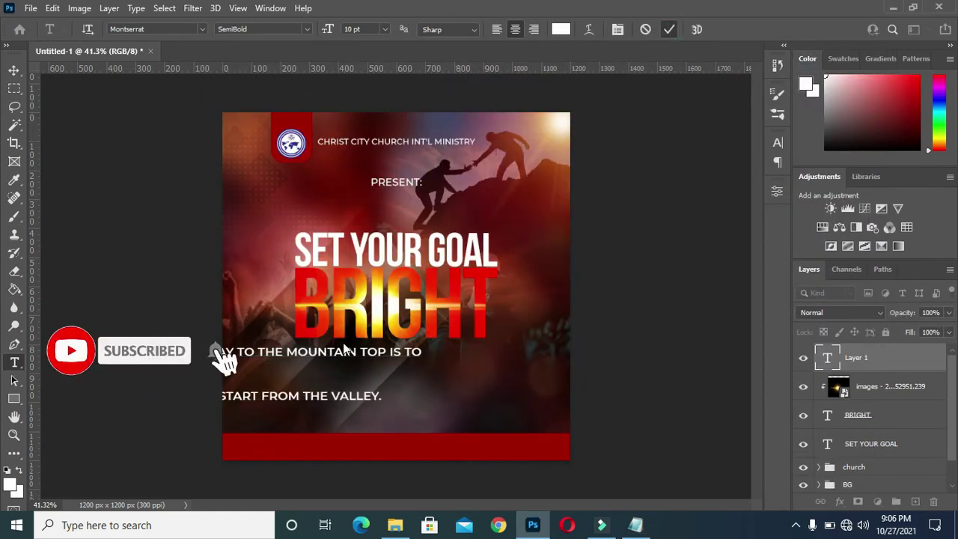
{"action": "left_click", "coordinate": [669, 29]}
{"action": "left_click_drag", "start_coordinate": [402, 352], "coordinate": [426, 348]}
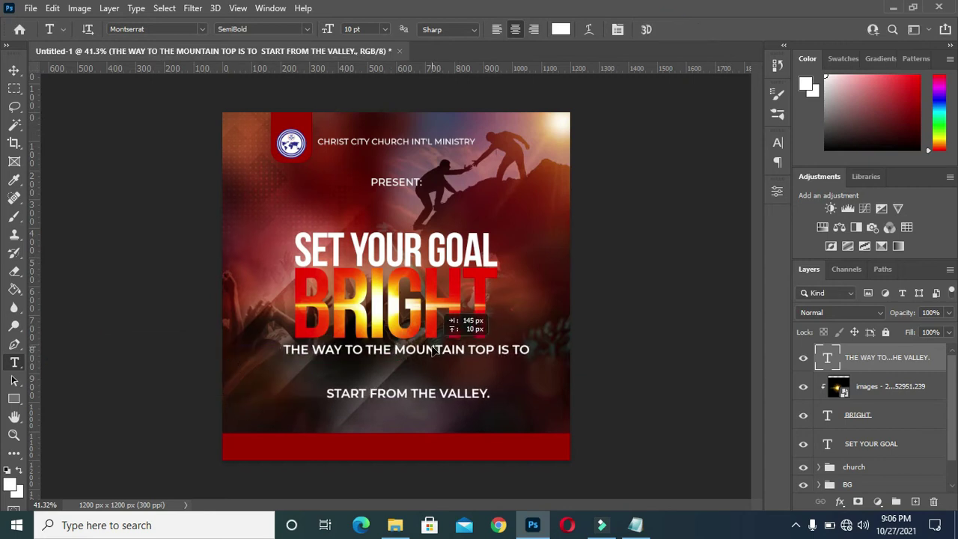
{"action": "left_click", "coordinate": [777, 142]}
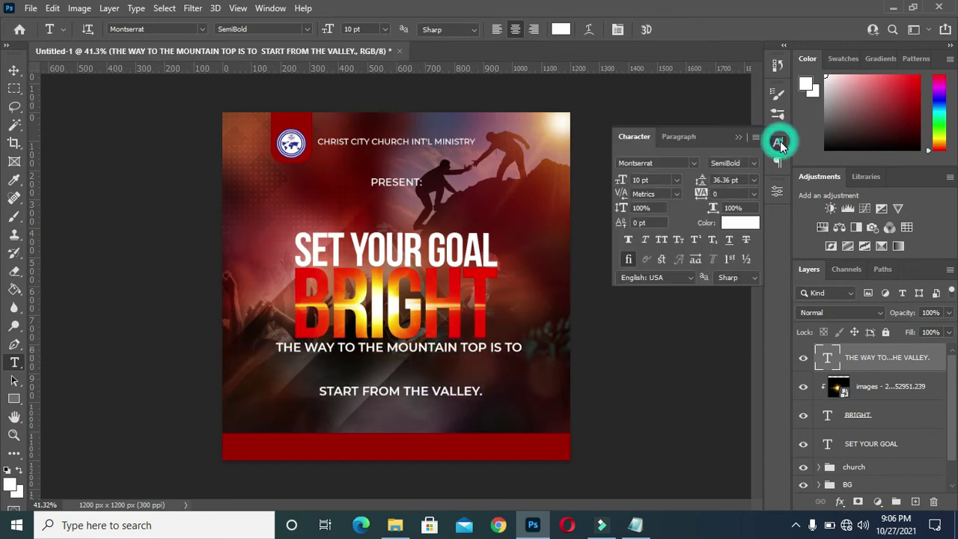
{"action": "left_click_drag", "start_coordinate": [701, 185], "coordinate": [681, 183]}
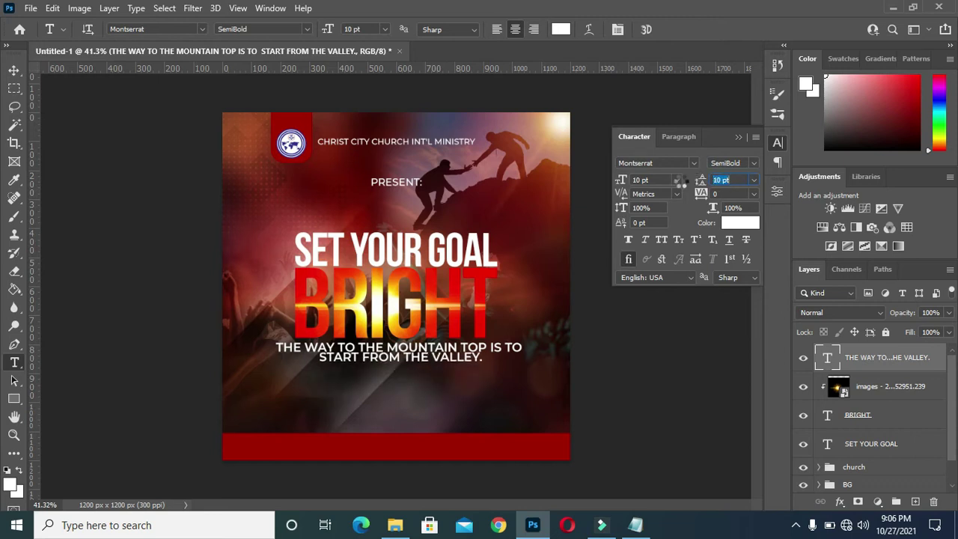
{"action": "left_click", "coordinate": [717, 189]}
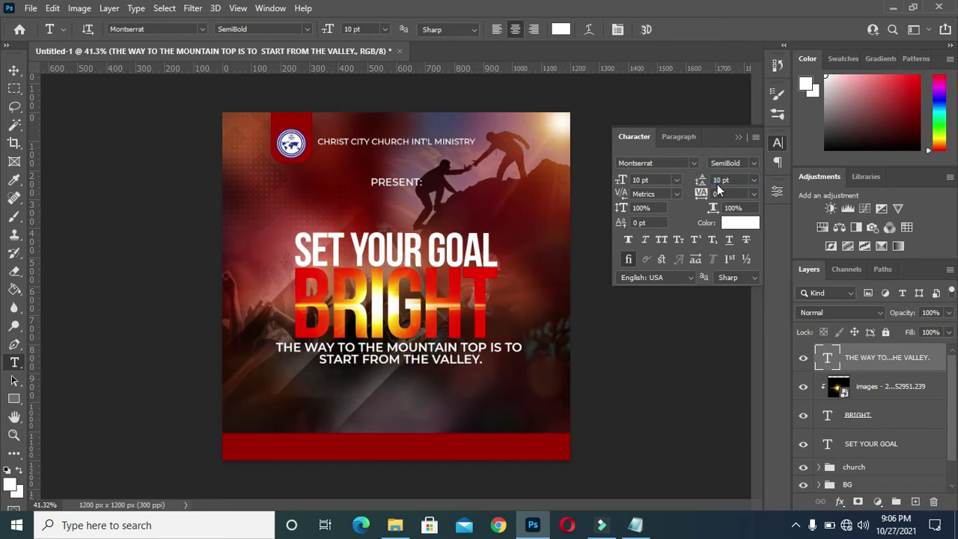
{"action": "left_click", "coordinate": [738, 138]}
Free Transform the quote text down to about 76% of its size
{"action": "left_click", "coordinate": [13, 69]}
{"action": "left_click_drag", "start_coordinate": [521, 364], "coordinate": [482, 360]}
{"action": "key", "text": "ctrl+plus"}
{"action": "key", "text": "ctrl+plus"}
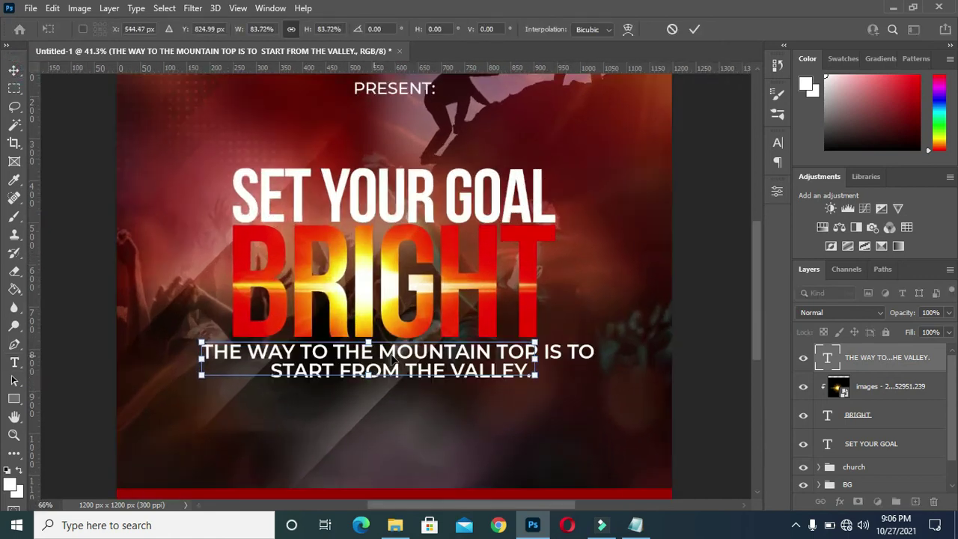
{"action": "left_click_drag", "start_coordinate": [201, 372], "coordinate": [221, 371]}
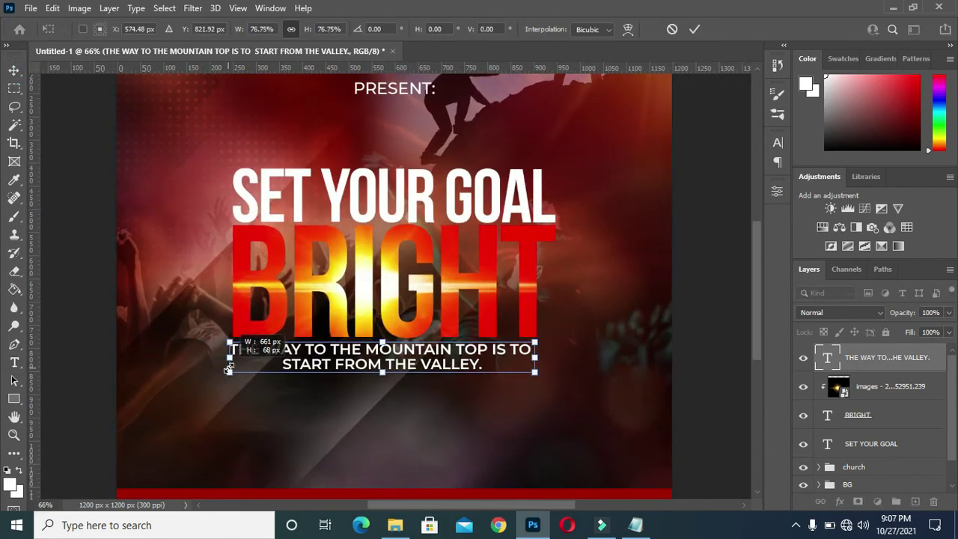
{"action": "left_click_drag", "start_coordinate": [226, 370], "coordinate": [232, 372]}
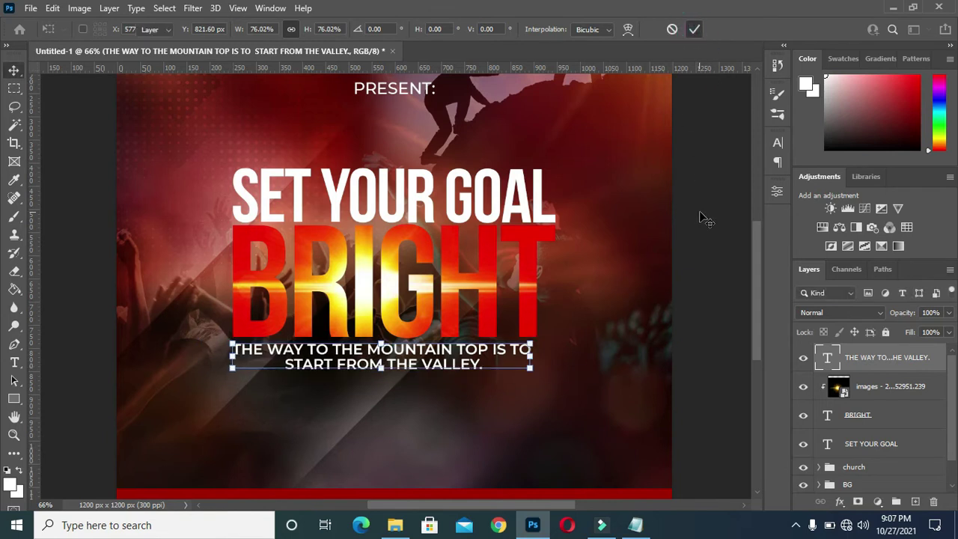
{"action": "key", "text": "Return"}
{"action": "key", "text": "ctrl+0"}
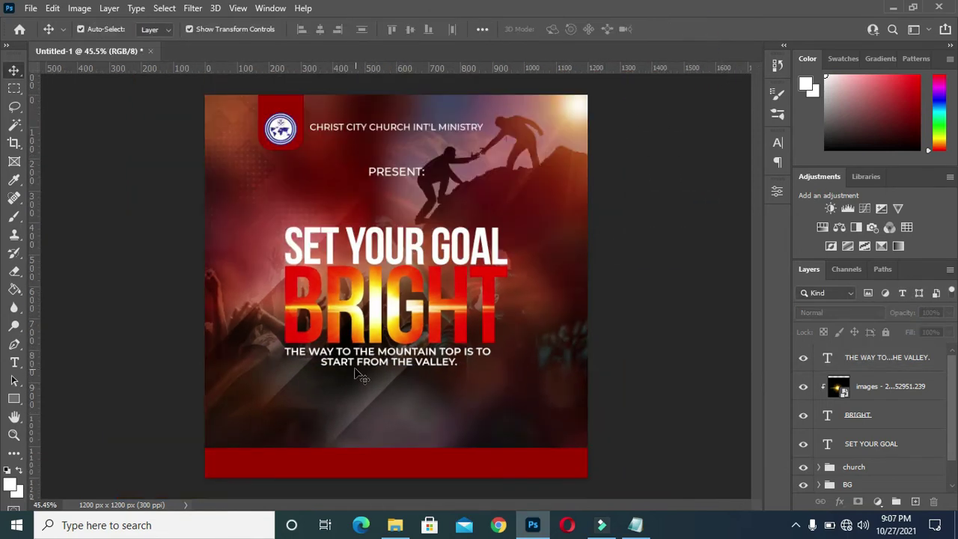
Duplicate the quote below itself and draw a dark red bar under it
{"action": "left_click_drag", "start_coordinate": [372, 370], "coordinate": [359, 383]}
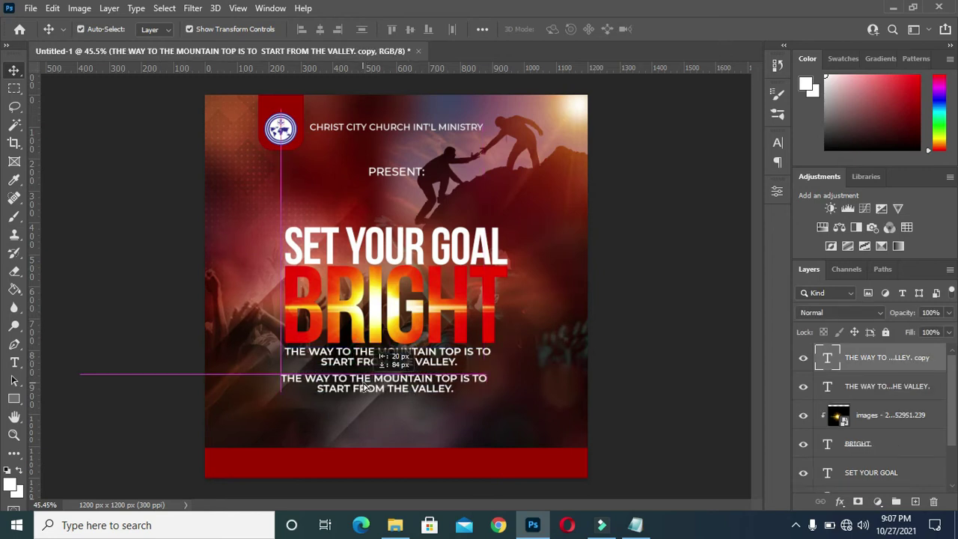
{"action": "left_click_drag", "start_coordinate": [359, 384], "coordinate": [366, 391]}
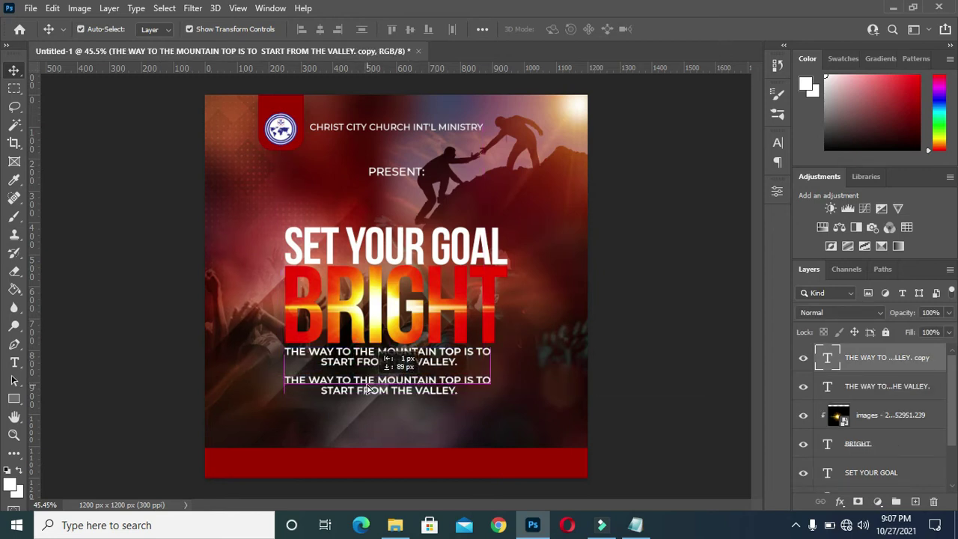
{"action": "left_click", "coordinate": [875, 386]}
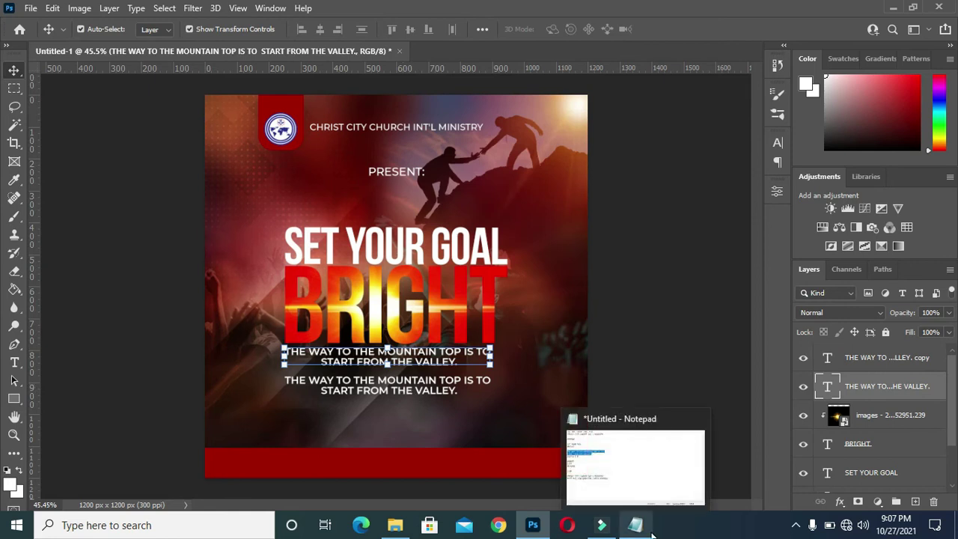
{"action": "left_click", "coordinate": [14, 398]}
{"action": "left_click_drag", "start_coordinate": [287, 374], "coordinate": [369, 391]}
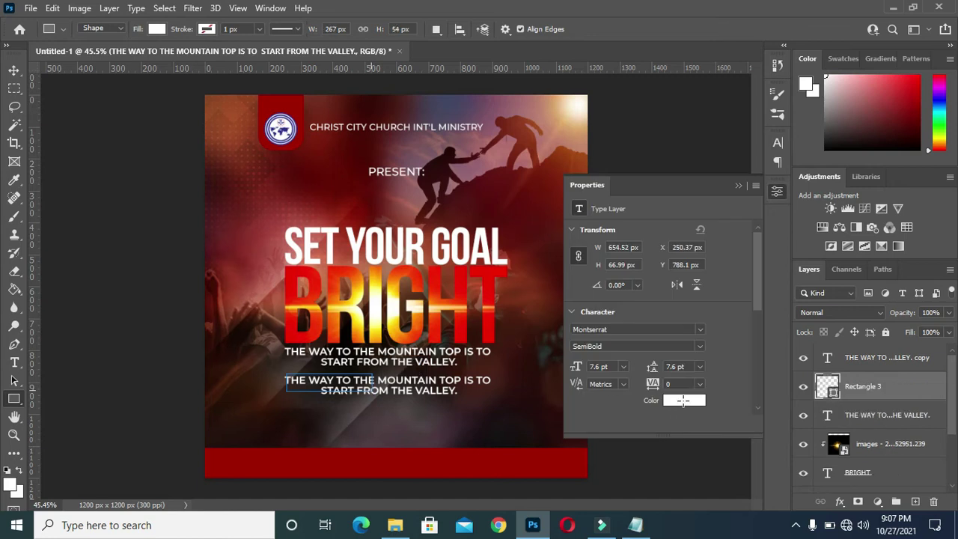
{"action": "left_click", "coordinate": [614, 333]}
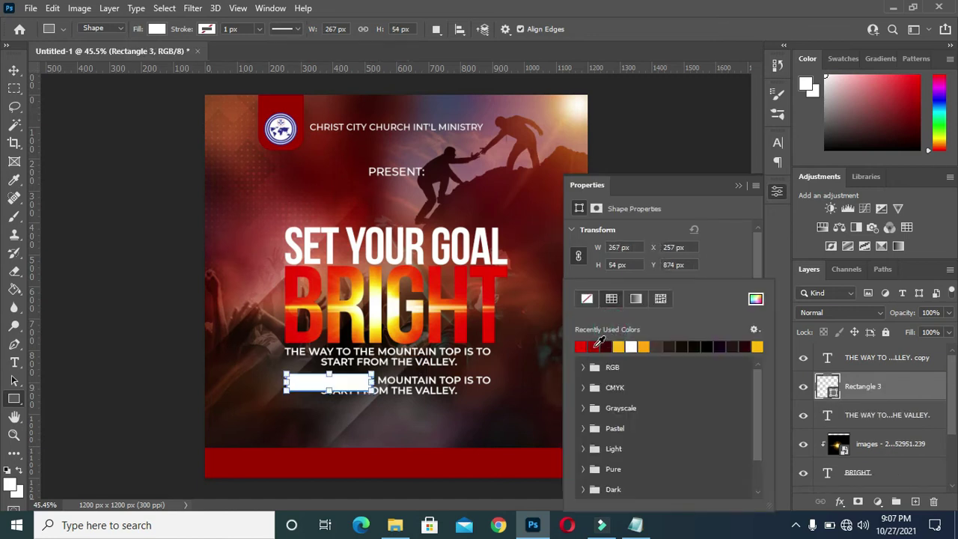
{"action": "left_click", "coordinate": [598, 346]}
{"action": "key", "text": "Return"}
{"action": "left_click", "coordinate": [690, 409]}
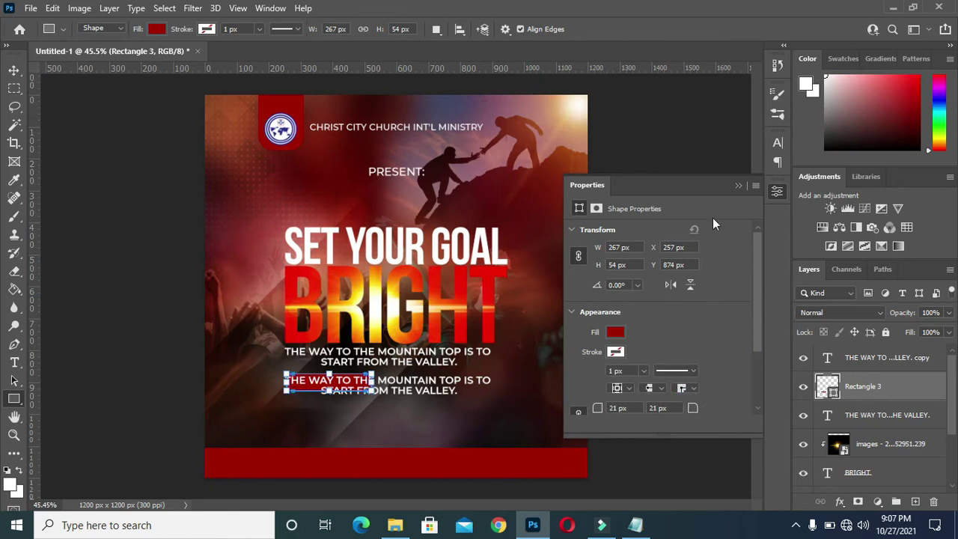
{"action": "left_click", "coordinate": [738, 185]}
Replace the quote copy's text with 'Joshua 1:8' copied from the notes
{"action": "left_click", "coordinate": [15, 70]}
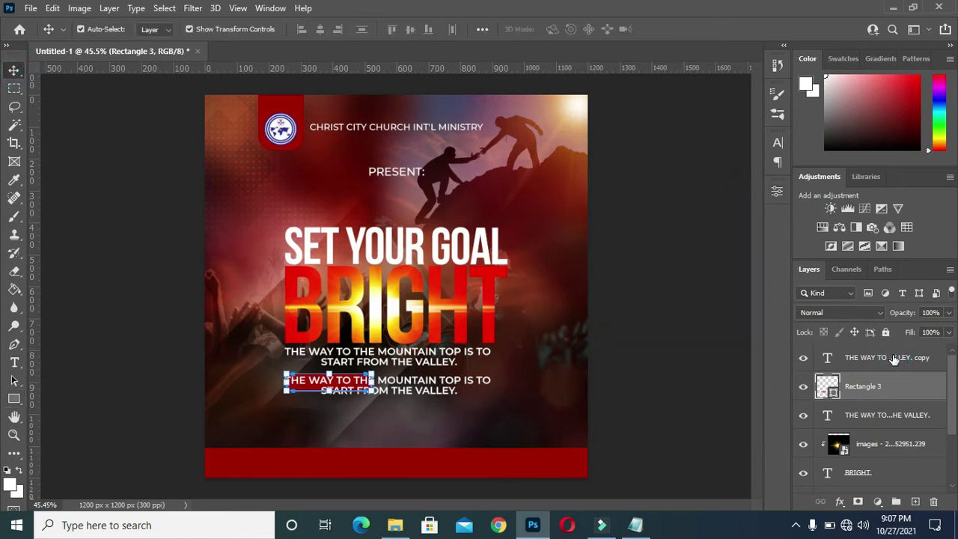
{"action": "left_click", "coordinate": [893, 359]}
{"action": "double_click", "coordinate": [421, 383]}
{"action": "key", "text": "ctrl+a"}
{"action": "key", "text": "alt+Tab"}
{"action": "left_click_drag", "start_coordinate": [238, 196], "coordinate": [171, 205]}
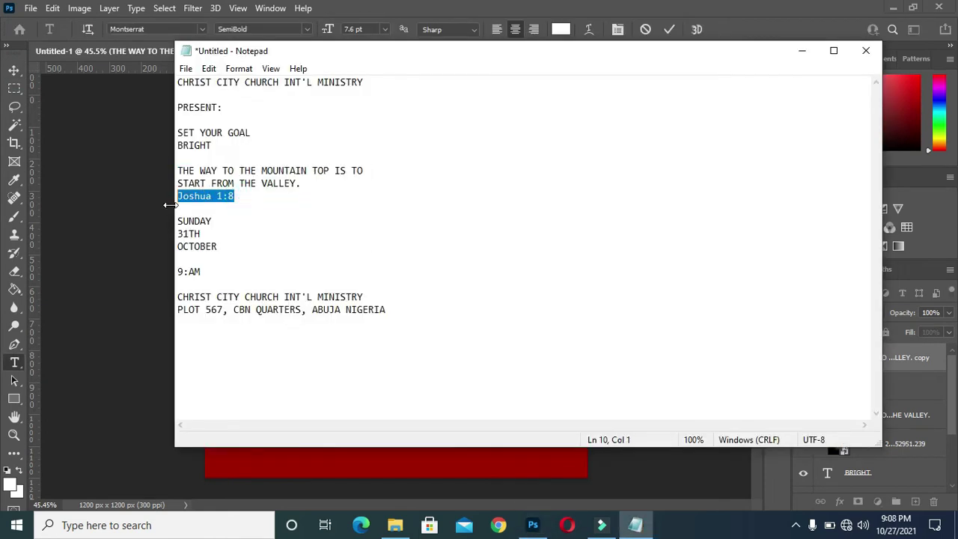
{"action": "key", "text": "ctrl+c"}
{"action": "key", "text": "alt+Tab"}
{"action": "key", "text": "ctrl+v"}
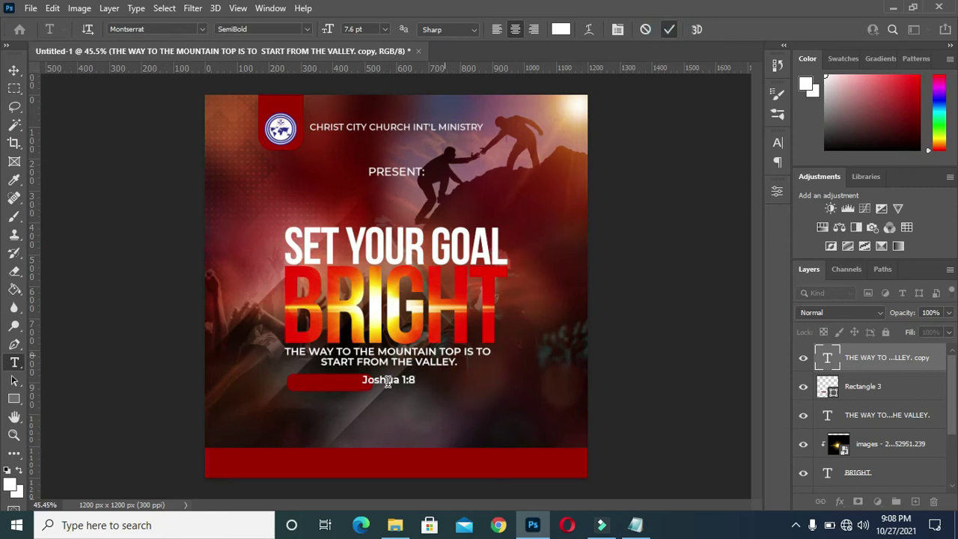
{"action": "key", "text": "ctrl+Return"}
Move Joshua 1:8 onto the red bar, enlarge it, and fit the bar to the text
{"action": "left_click_drag", "start_coordinate": [389, 382], "coordinate": [316, 386]}
{"action": "left_click", "coordinate": [14, 70]}
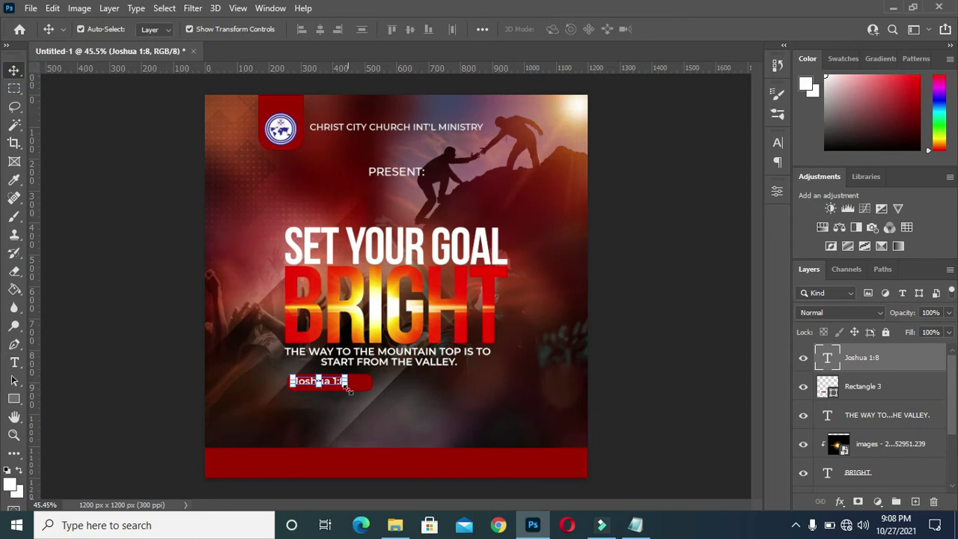
{"action": "key", "text": "ctrl+t"}
{"action": "left_click_drag", "start_coordinate": [346, 389], "coordinate": [361, 389]}
{"action": "left_click", "coordinate": [694, 29]}
{"action": "left_click", "coordinate": [368, 389]}
{"action": "left_click", "coordinate": [694, 29]}
{"action": "left_click", "coordinate": [660, 244]}
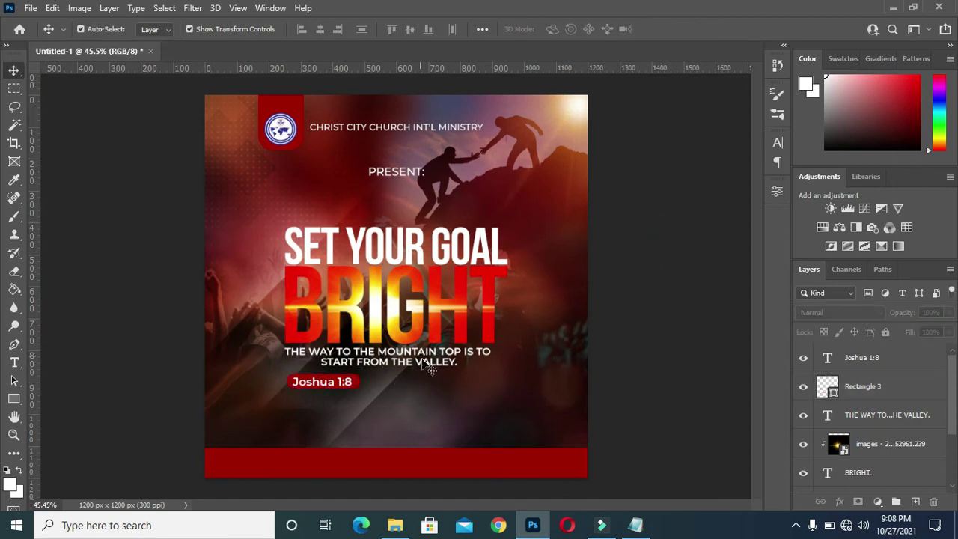
{"action": "scroll", "coordinate": [542, 363], "scroll_direction": "down", "scroll_amount": 2}
Group the text layers from Joshua 1:8 to SET YOUR GOAL into a group named TEXT
{"action": "scroll", "coordinate": [864, 460], "scroll_direction": "down", "scroll_amount": 2}
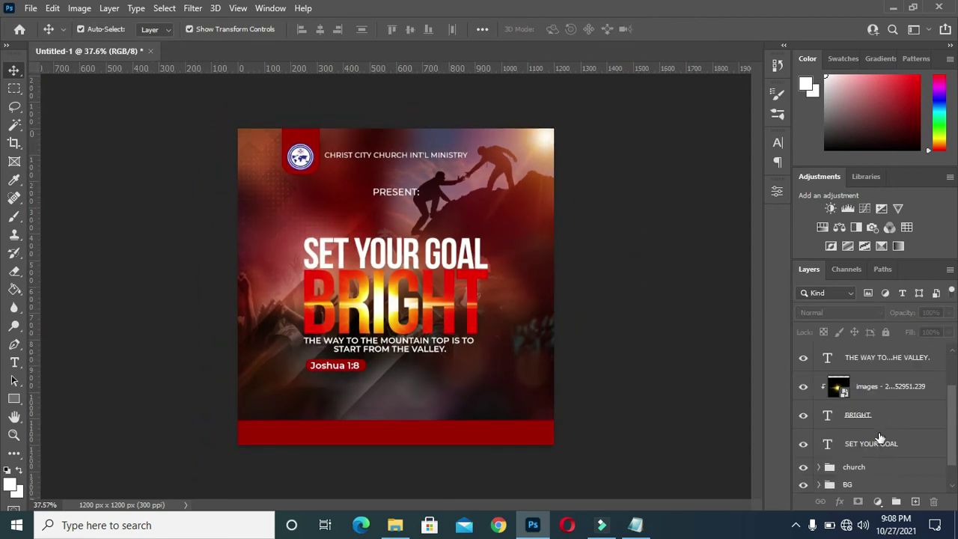
{"action": "scroll", "coordinate": [875, 437], "scroll_direction": "down", "scroll_amount": 1}
{"action": "left_click", "coordinate": [866, 418]}
{"action": "scroll", "coordinate": [875, 411], "scroll_direction": "up", "scroll_amount": 3}
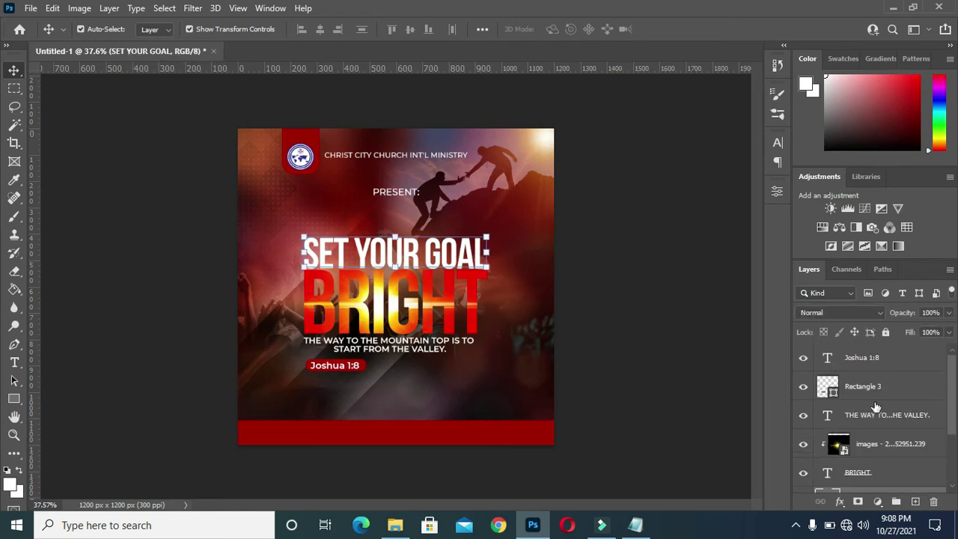
{"action": "left_click", "coordinate": [861, 357], "text": "shift"}
{"action": "key", "text": "ctrl+g"}
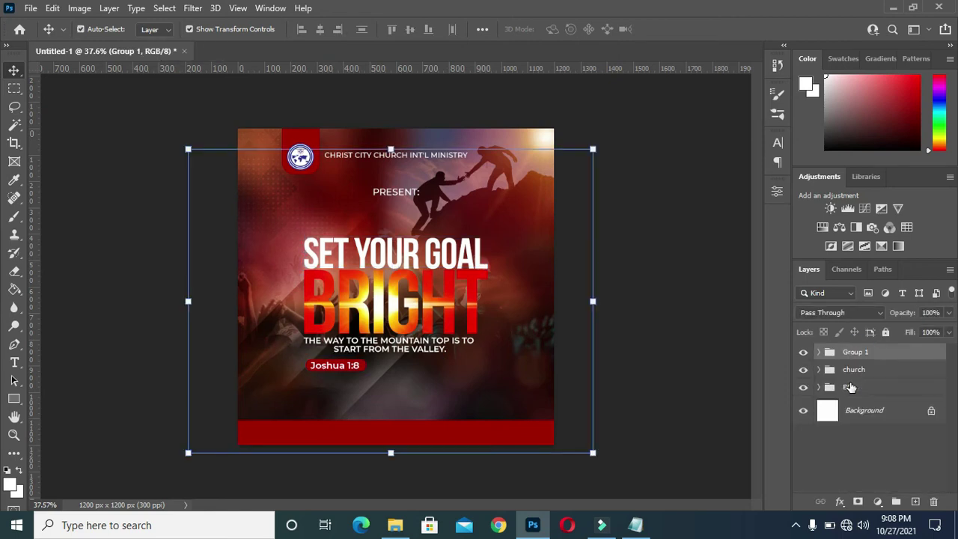
{"action": "double_click", "coordinate": [854, 351]}
{"action": "left_click", "coordinate": [644, 366]}
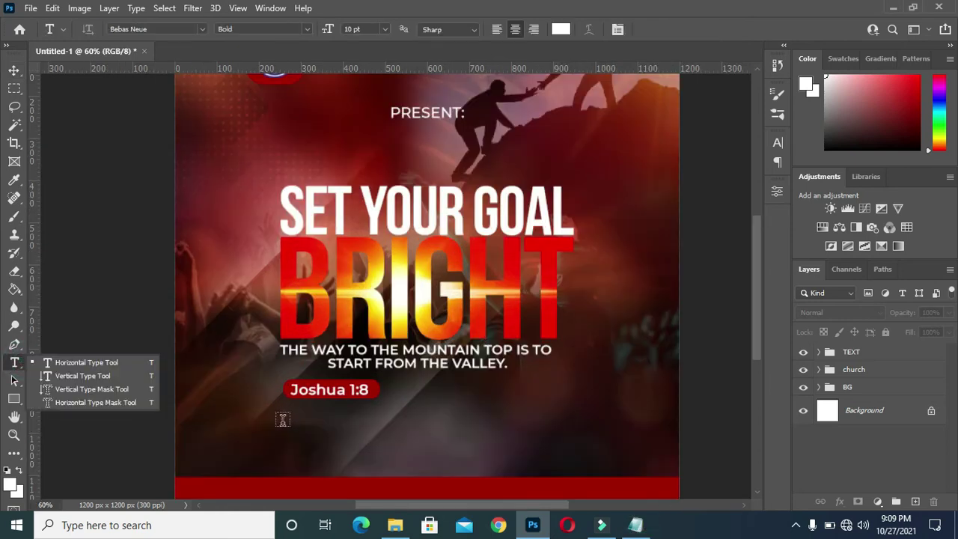
Add a Montserrat Bold SUNDAY line and place it below Joshua 1:8
{"action": "left_click", "coordinate": [282, 419]}
{"action": "type", "text": "SUNDAY"}
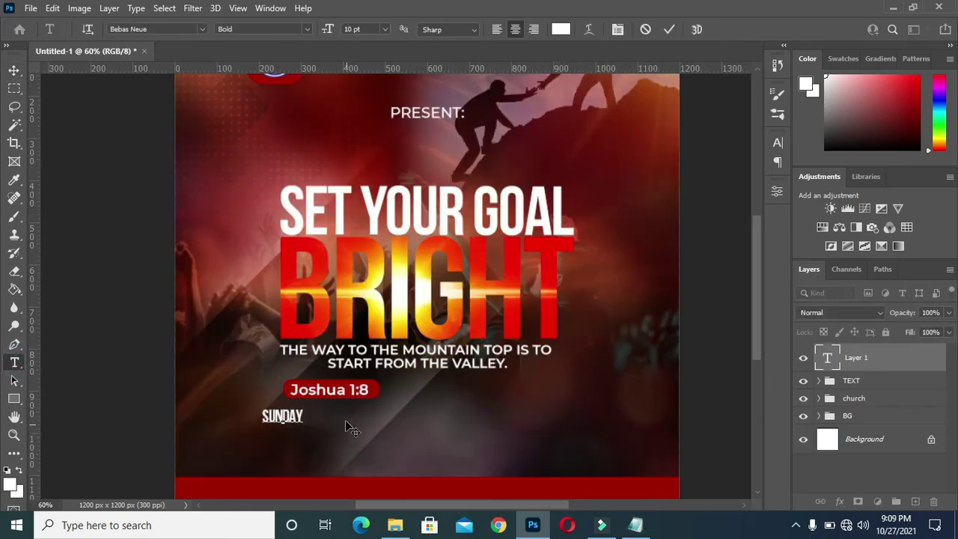
{"action": "left_click", "coordinate": [668, 30]}
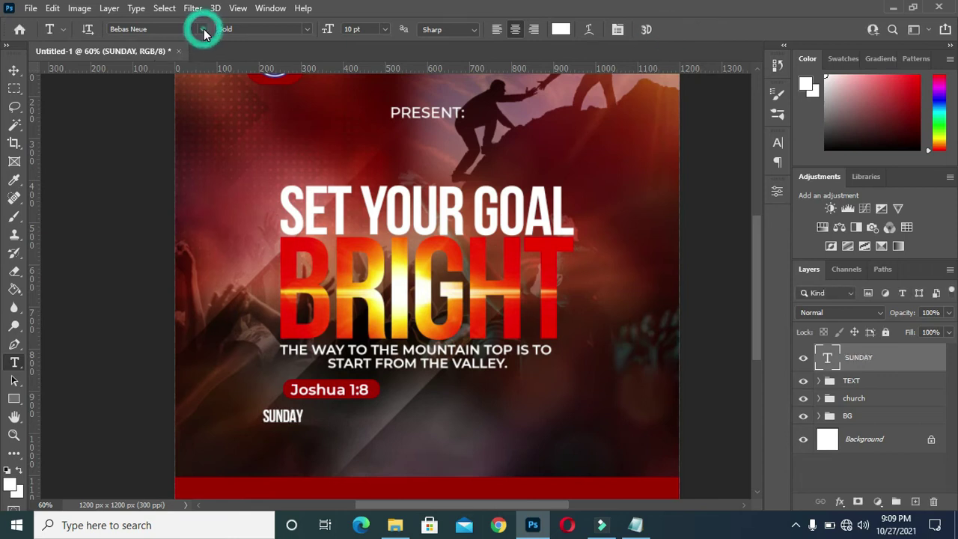
{"action": "left_click", "coordinate": [202, 30]}
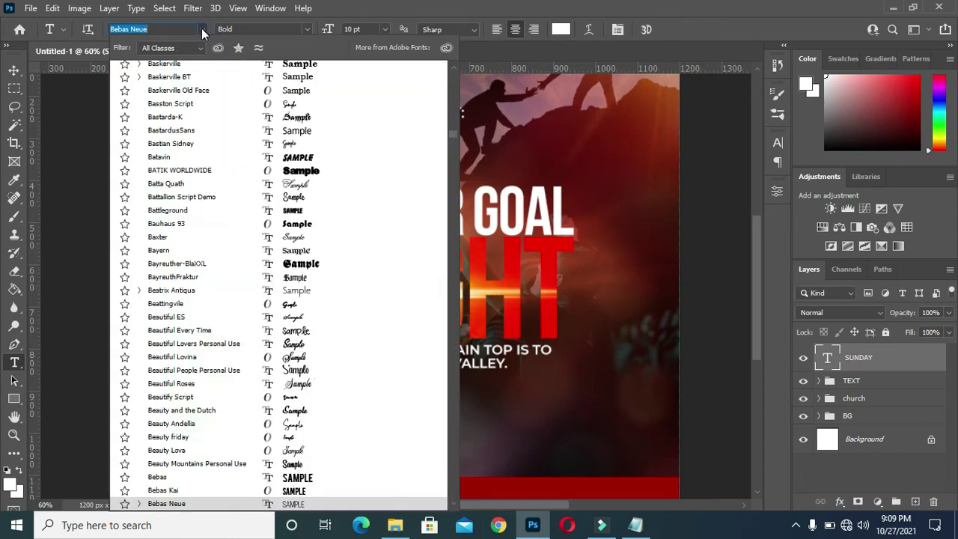
{"action": "scroll", "coordinate": [189, 101], "scroll_direction": "up", "scroll_amount": 3}
{"action": "scroll", "coordinate": [188, 100], "scroll_direction": "up", "scroll_amount": 3}
{"action": "scroll", "coordinate": [188, 97], "scroll_direction": "up", "scroll_amount": 3}
{"action": "scroll", "coordinate": [189, 98], "scroll_direction": "up", "scroll_amount": 3}
{"action": "scroll", "coordinate": [188, 97], "scroll_direction": "up", "scroll_amount": 3}
{"action": "type", "text": "m"}
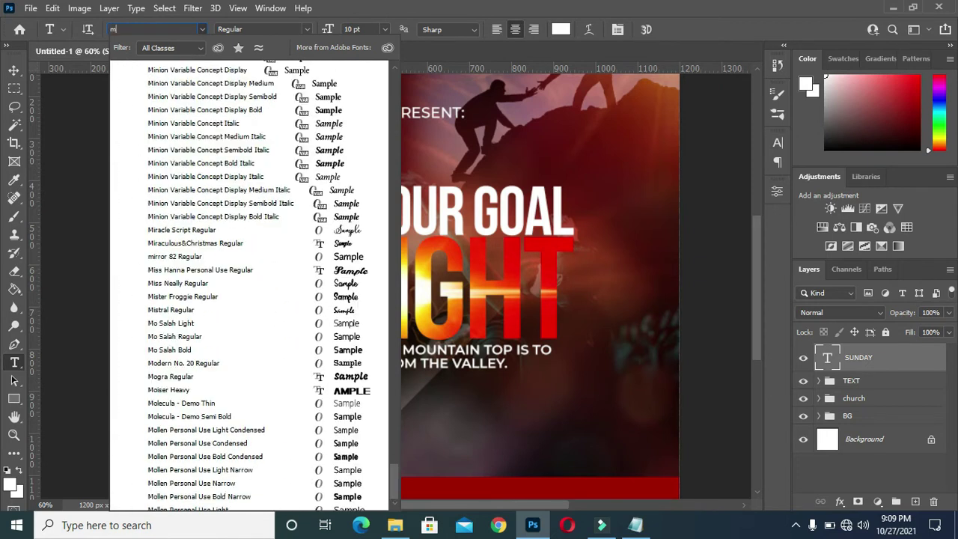
{"action": "type", "text": "ont"}
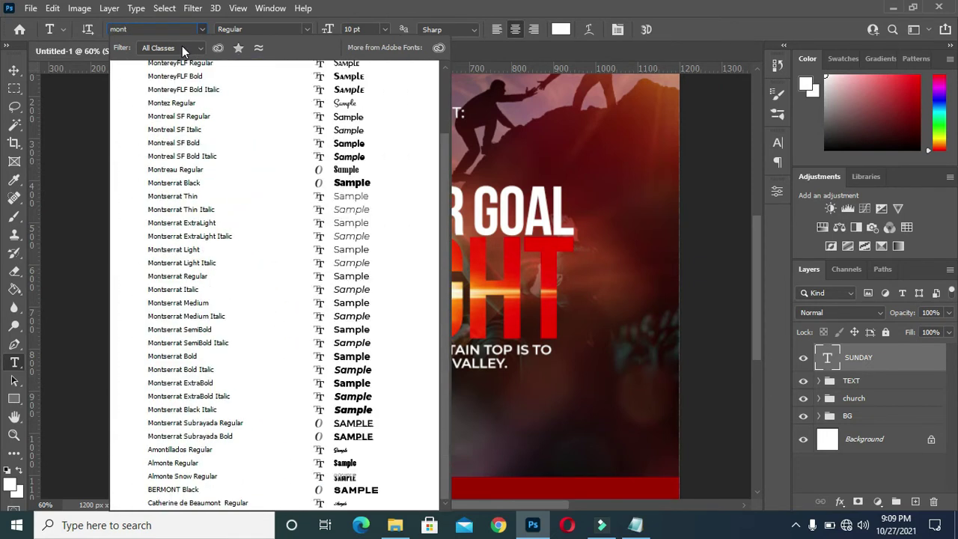
{"action": "type", "text": "serrat"}
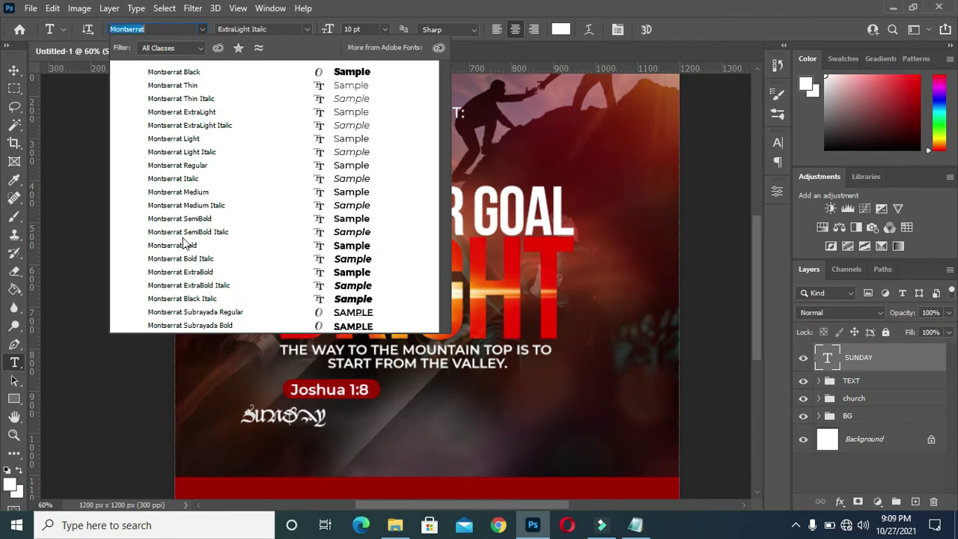
{"action": "left_click", "coordinate": [182, 245]}
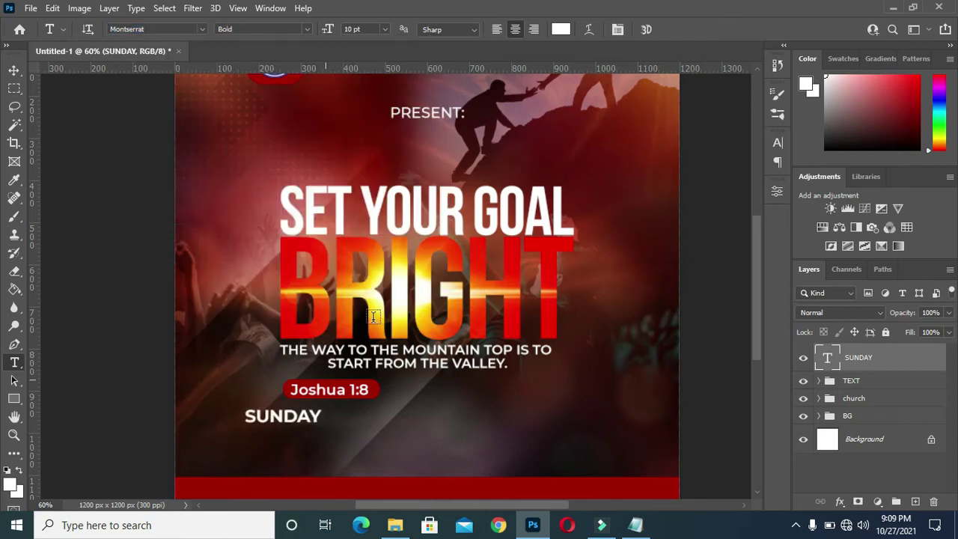
{"action": "left_click", "coordinate": [13, 73]}
{"action": "left_click_drag", "start_coordinate": [308, 418], "coordinate": [344, 422]}
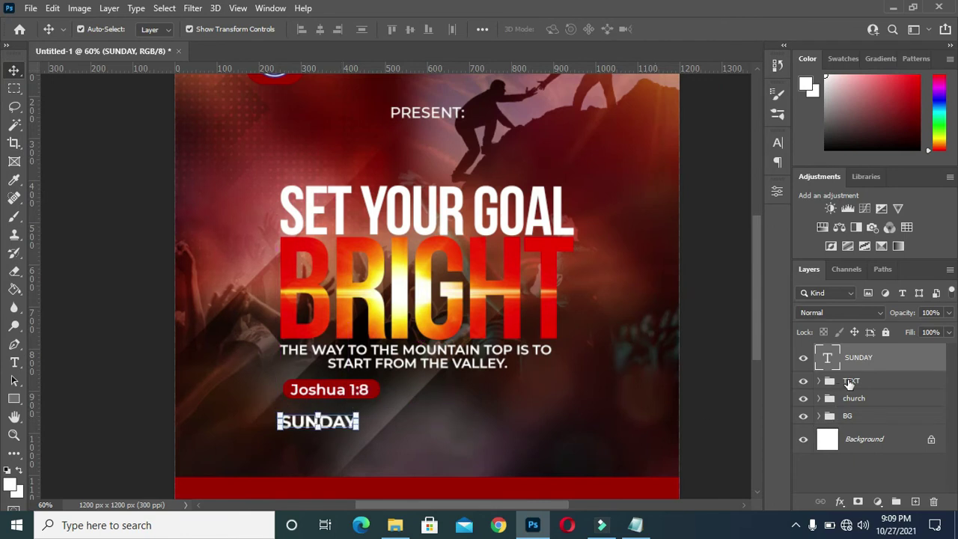
Centre the Joshua 1:8 text within its red Rectangle 3 pill
{"action": "left_click", "coordinate": [817, 380]}
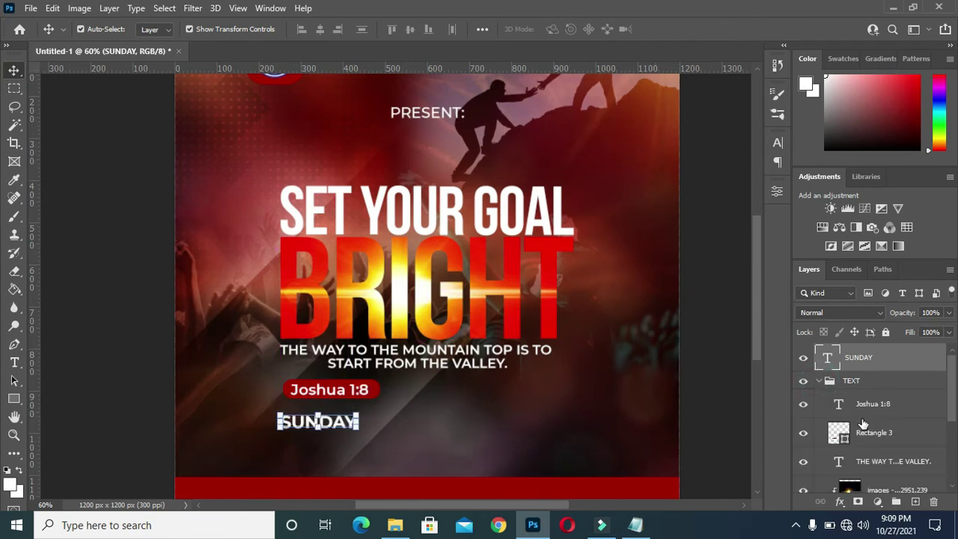
{"action": "left_click", "coordinate": [867, 434]}
{"action": "left_click", "coordinate": [872, 404], "text": "shift"}
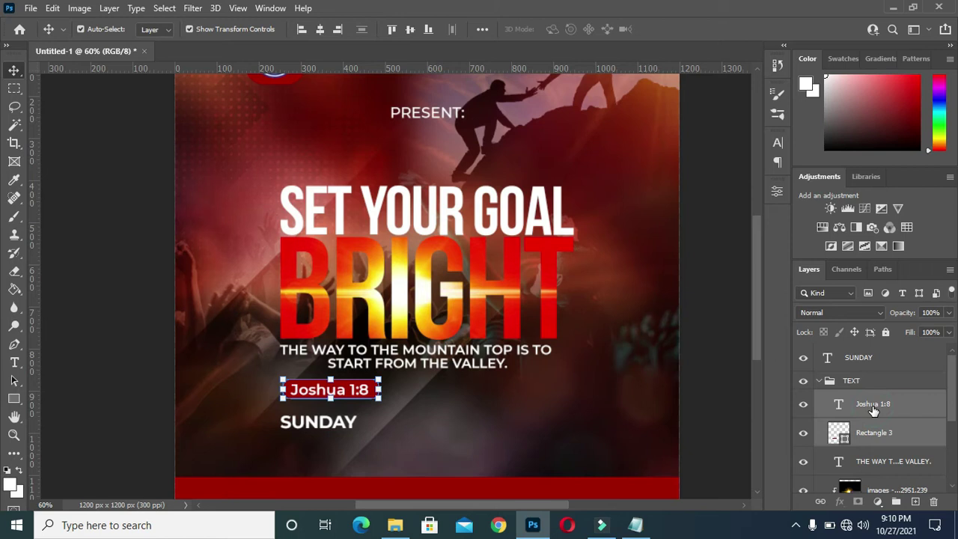
{"action": "left_click", "coordinate": [319, 29]}
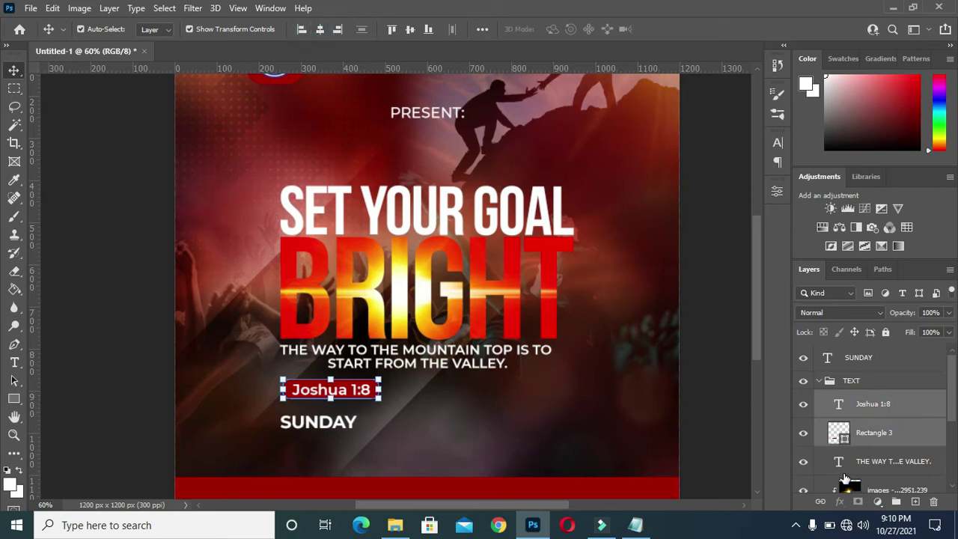
{"action": "key", "text": "Left"}
{"action": "key", "text": "Left"}
{"action": "left_click", "coordinate": [713, 427]}
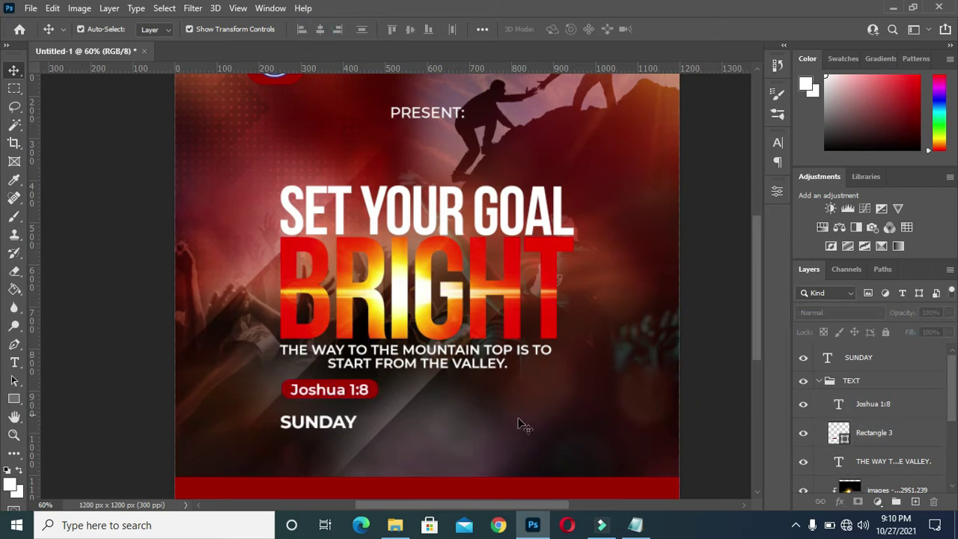
Duplicate the SUNDAY text layer with Ctrl+J
{"action": "scroll", "coordinate": [338, 421], "scroll_direction": "down", "scroll_amount": 1}
{"action": "left_click", "coordinate": [322, 420]}
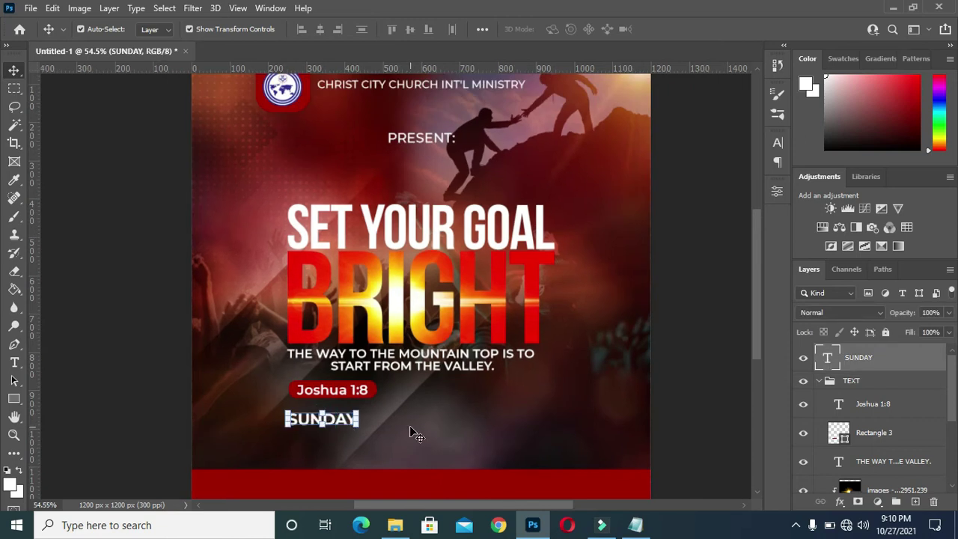
{"action": "key", "text": "ctrl"}
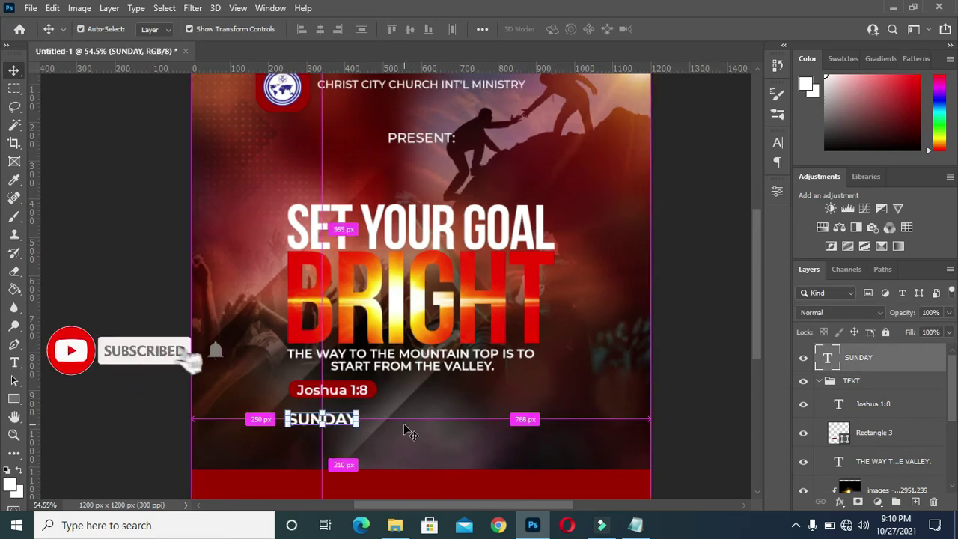
{"action": "key", "text": "ctrl+j"}
Turn the SUNDAY copy into 31TH below SUNDAY, enlarged to about 143%
{"action": "left_click_drag", "start_coordinate": [334, 421], "coordinate": [337, 441]}
{"action": "double_click", "coordinate": [336, 442]}
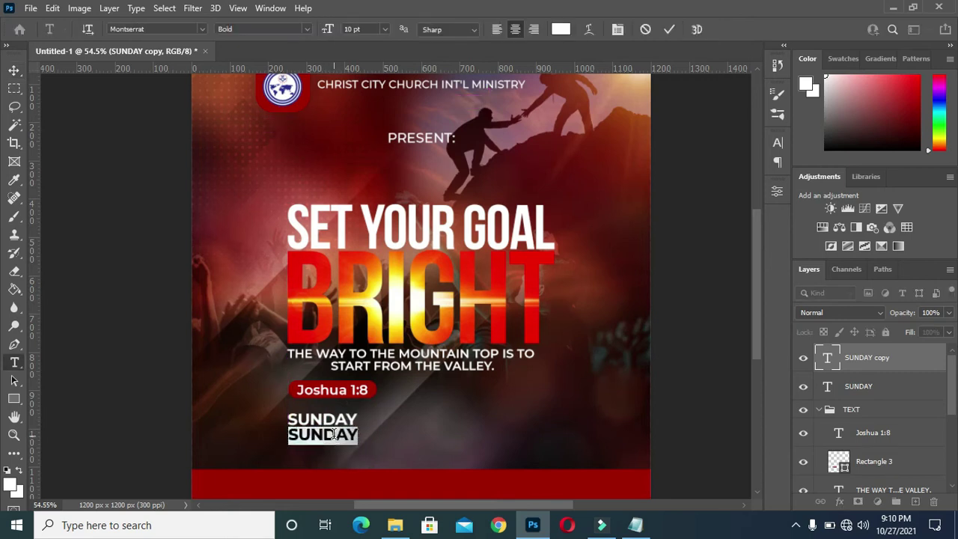
{"action": "type", "text": "31th"}
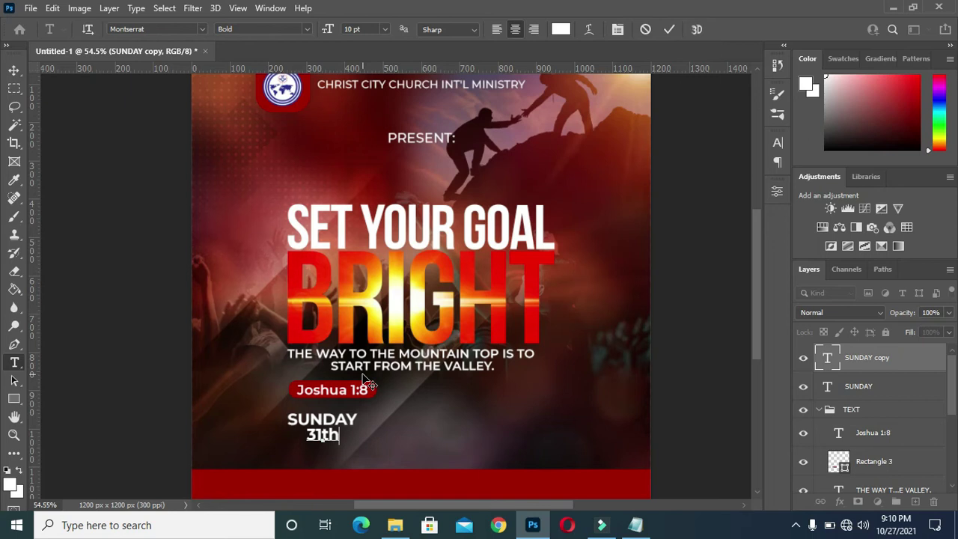
{"action": "left_click", "coordinate": [670, 32]}
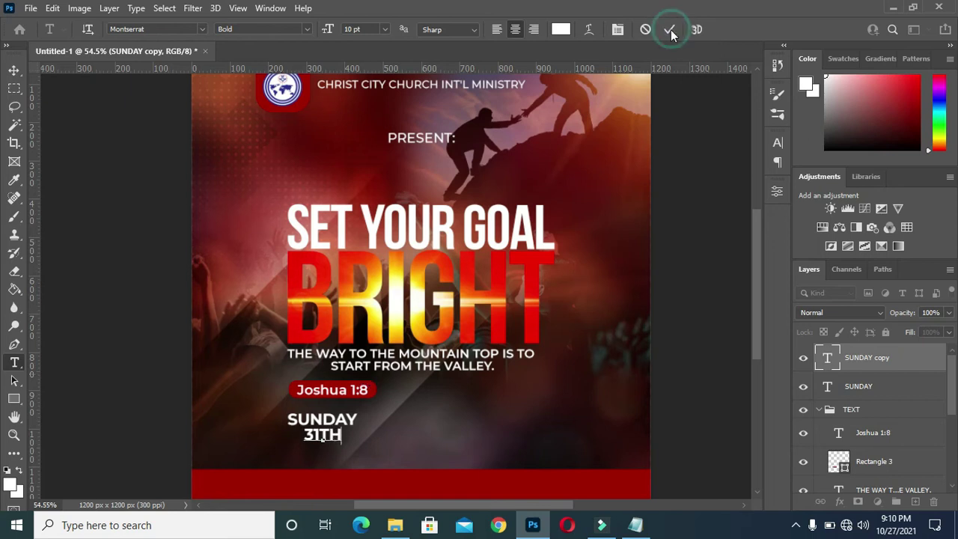
{"action": "left_click", "coordinate": [14, 69]}
{"action": "scroll", "coordinate": [298, 447], "scroll_direction": "up", "scroll_amount": 2}
{"action": "scroll", "coordinate": [303, 440], "scroll_direction": "up", "scroll_amount": 1}
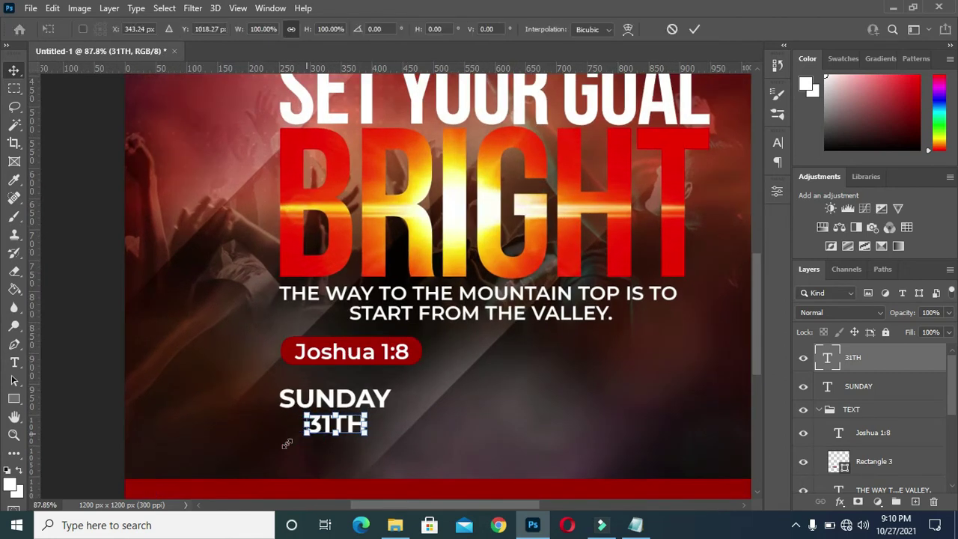
{"action": "left_click_drag", "start_coordinate": [305, 433], "coordinate": [279, 451]}
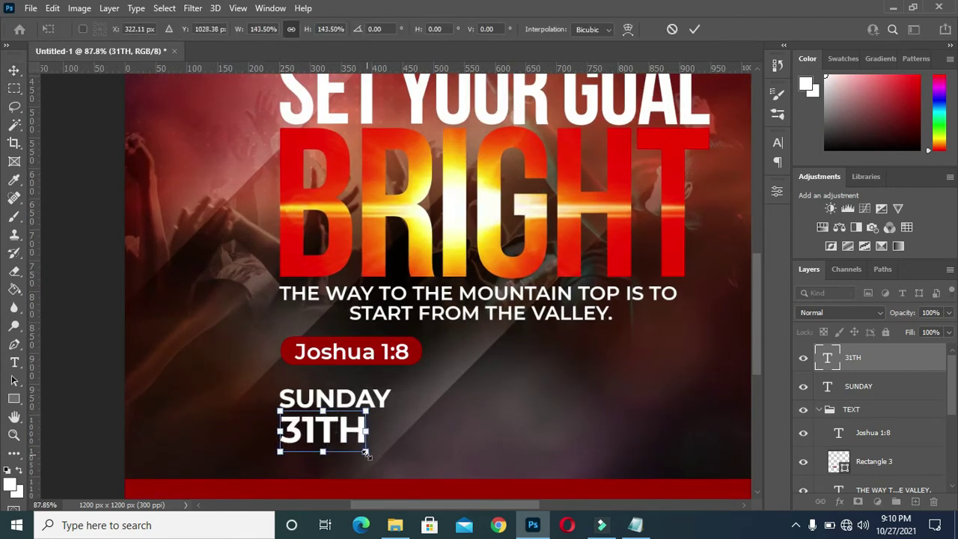
{"action": "left_click_drag", "start_coordinate": [366, 454], "coordinate": [374, 448]}
{"action": "left_click", "coordinate": [694, 29]}
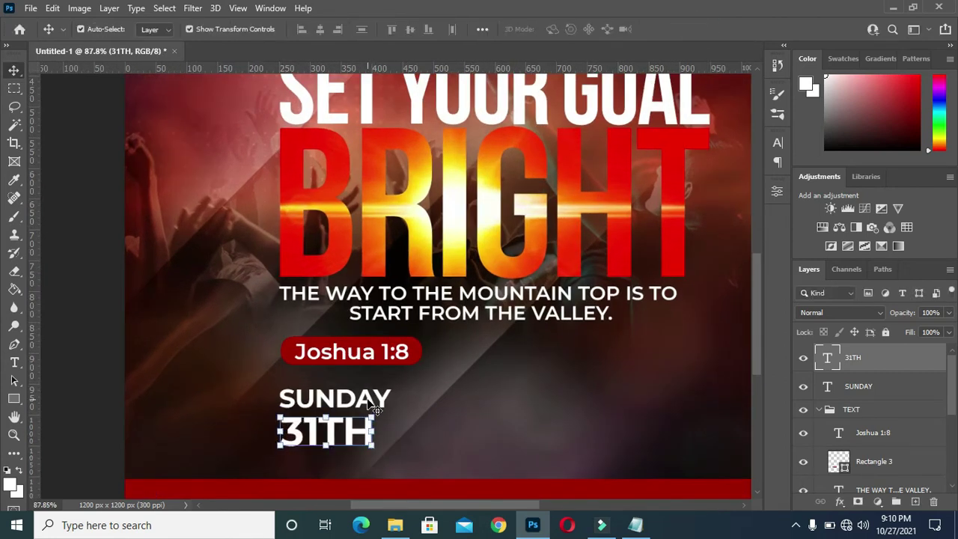
Shrink SUNDAY to about 85%, tuck 31TH closer, and place a SUNDAY copy below 31TH
{"action": "left_click", "coordinate": [376, 407]}
{"action": "key", "text": "ctrl+t"}
{"action": "mouse_move", "coordinate": [391, 387]}
{"action": "left_mouse_down"}
{"action": "mouse_move", "coordinate": [381, 377]}
{"action": "mouse_move", "coordinate": [374, 390]}
{"action": "left_mouse_up"}
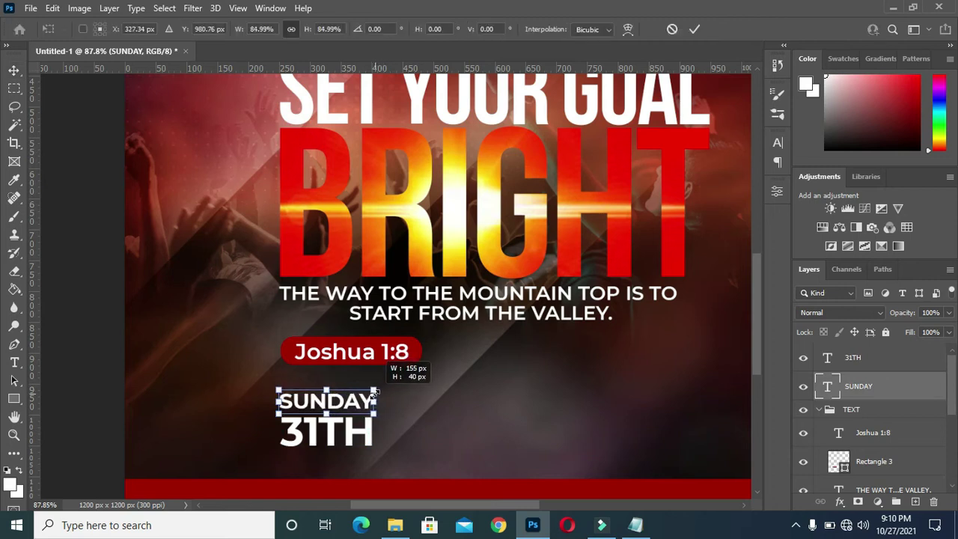
{"action": "left_click", "coordinate": [694, 28]}
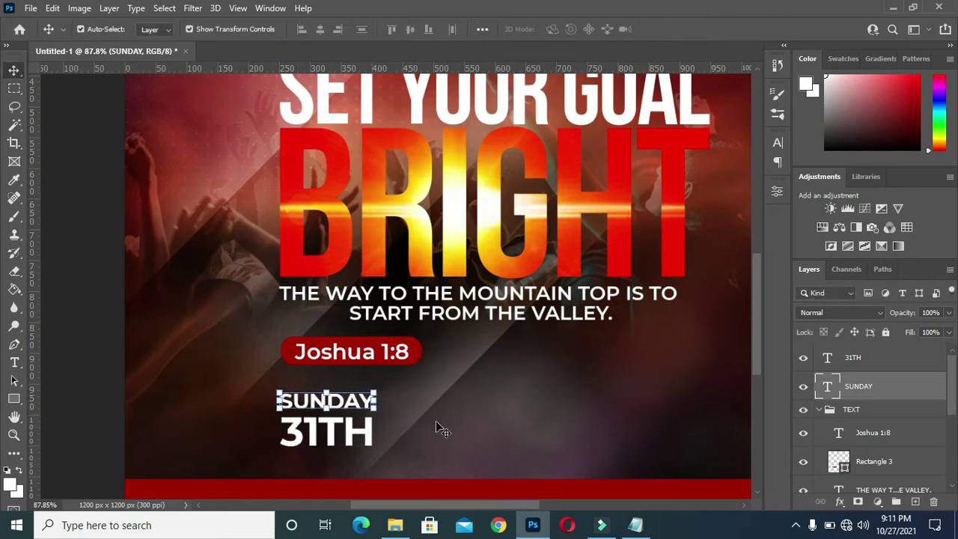
{"action": "left_click_drag", "start_coordinate": [356, 447], "coordinate": [349, 442]}
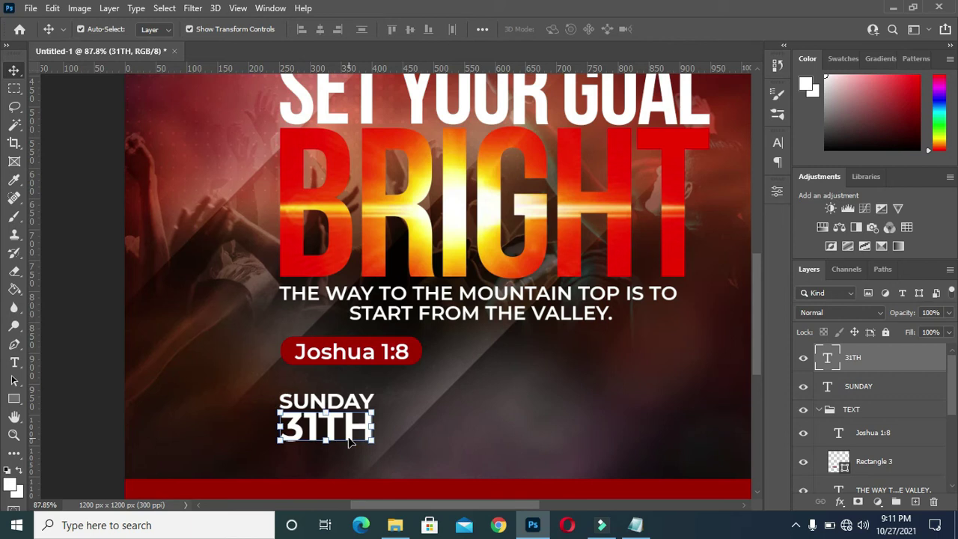
{"action": "left_click", "coordinate": [853, 380]}
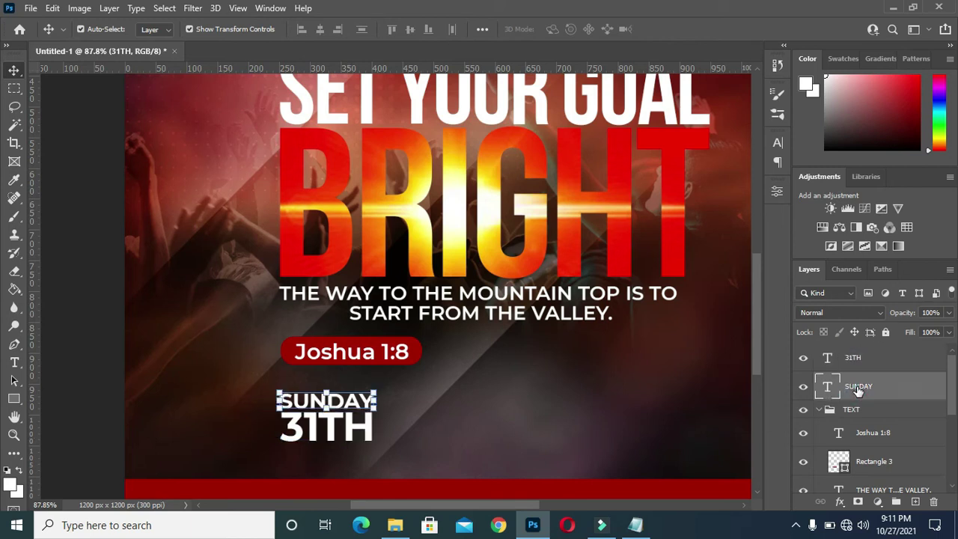
{"action": "left_click_drag", "start_coordinate": [857, 386], "coordinate": [862, 363]}
{"action": "mouse_move", "coordinate": [346, 404]}
{"action": "left_mouse_down"}
{"action": "mouse_move", "coordinate": [342, 456]}
{"action": "mouse_move", "coordinate": [358, 458]}
{"action": "left_mouse_up"}
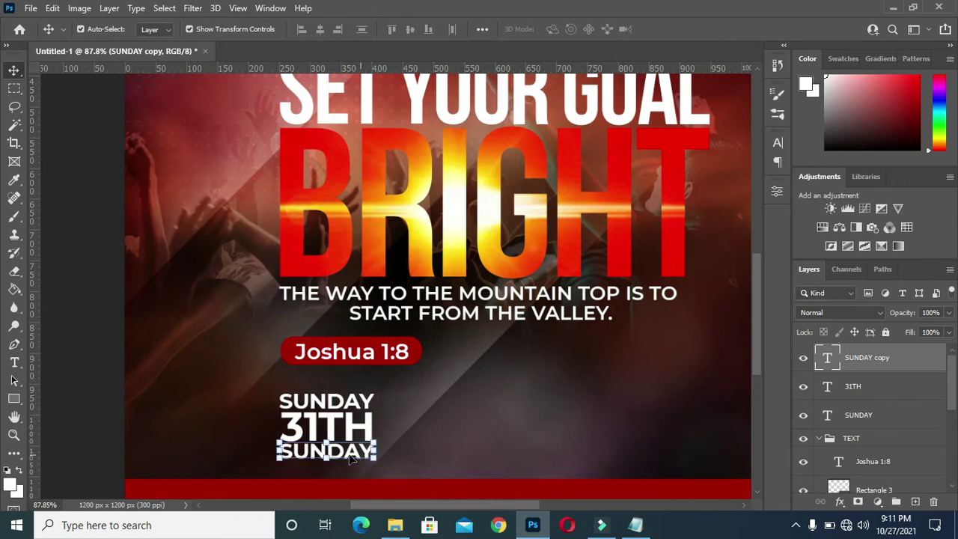
Replace the bottom SUNDAY copy with OCTOBER from the notes and move it under 31TH
{"action": "key", "text": "t"}
{"action": "double_click", "coordinate": [326, 451]}
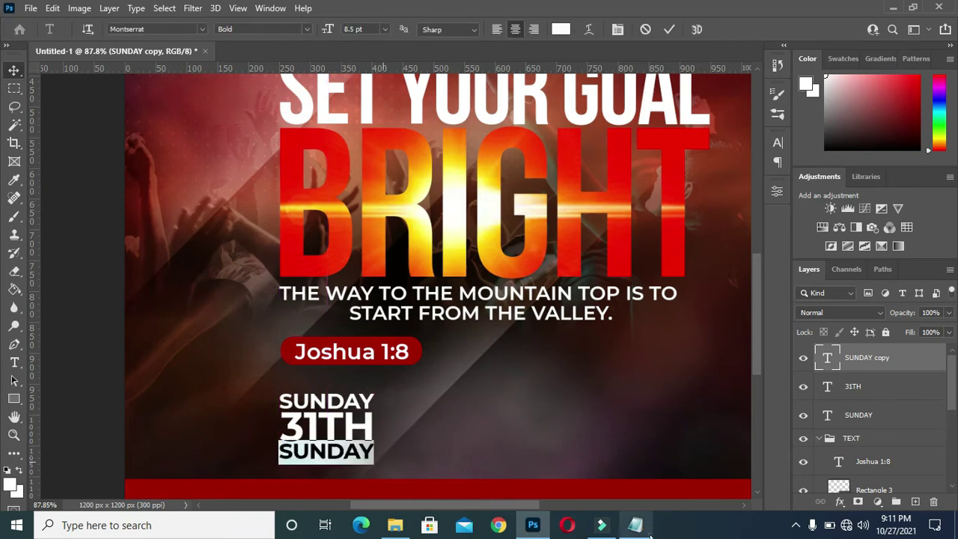
{"action": "left_click", "coordinate": [635, 525]}
{"action": "double_click", "coordinate": [196, 246]}
{"action": "left_click", "coordinate": [801, 50]}
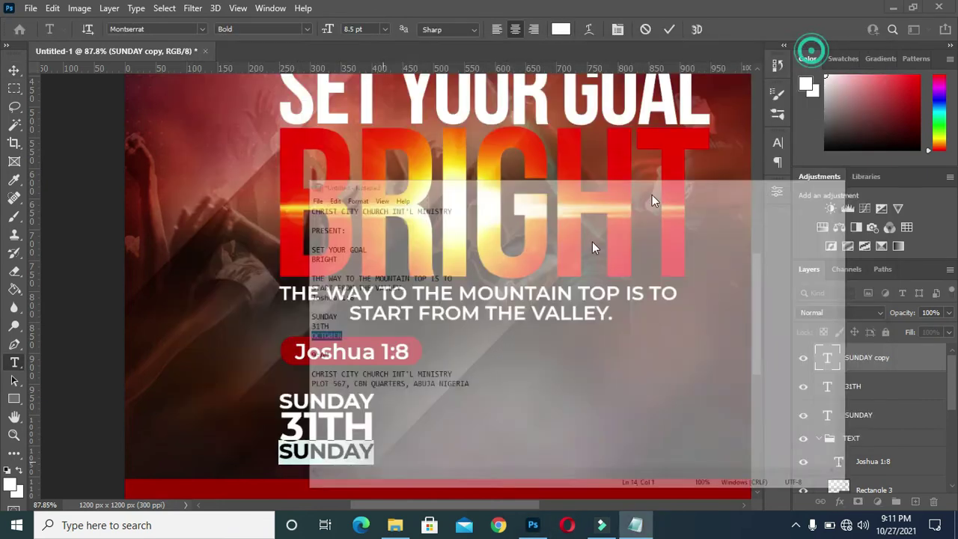
{"action": "type", "text": "OCTOBER"}
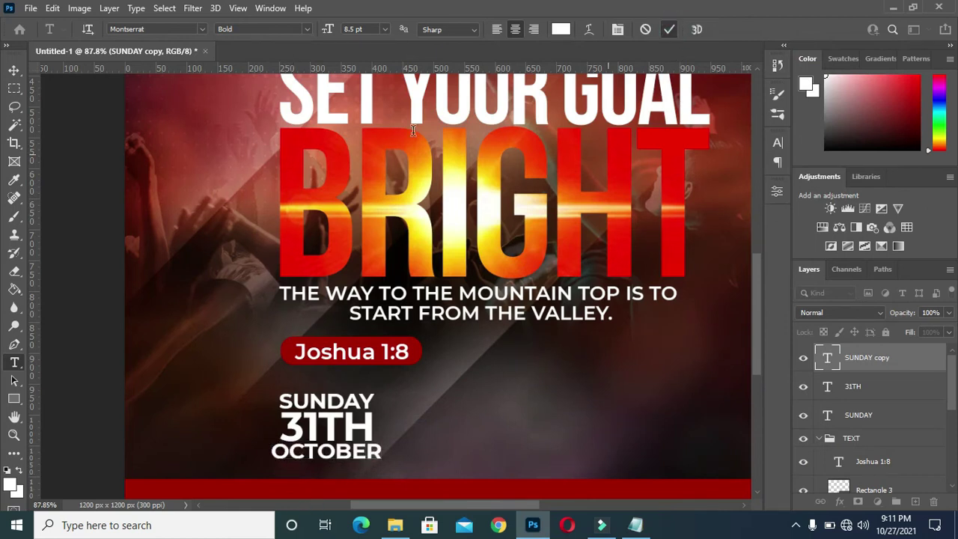
{"action": "left_click", "coordinate": [497, 33]}
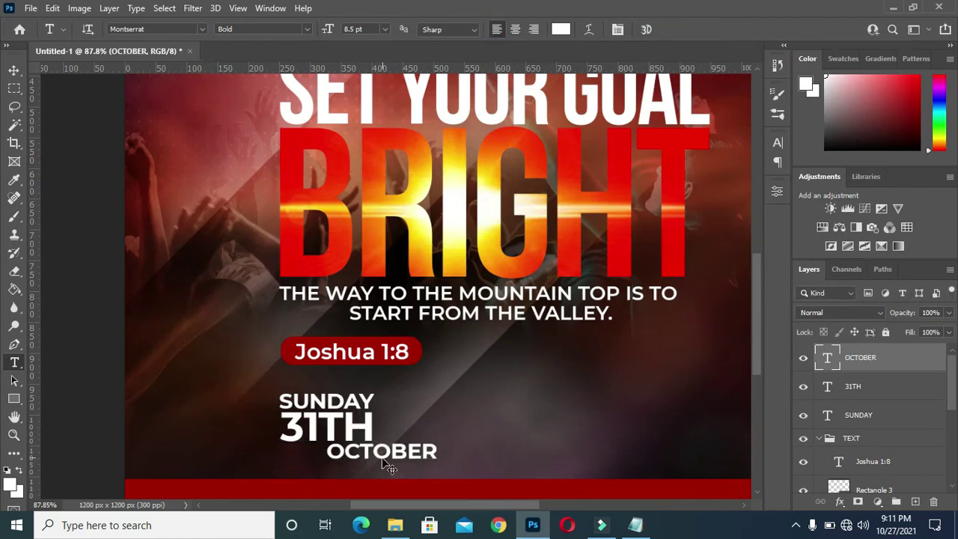
{"action": "left_click_drag", "start_coordinate": [386, 464], "coordinate": [341, 462]}
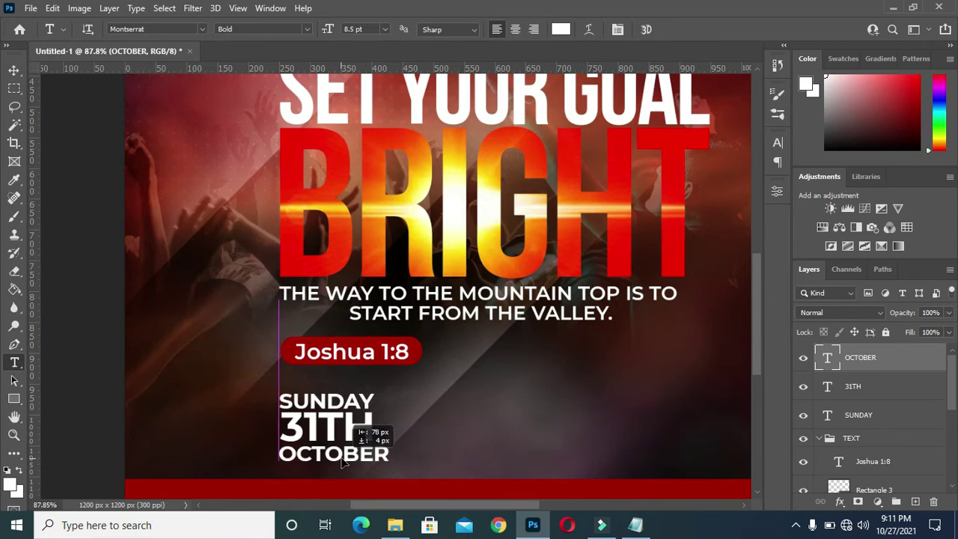
Scale OCTOBER to about 85% and collapse the TEXT group
{"action": "key", "text": "v"}
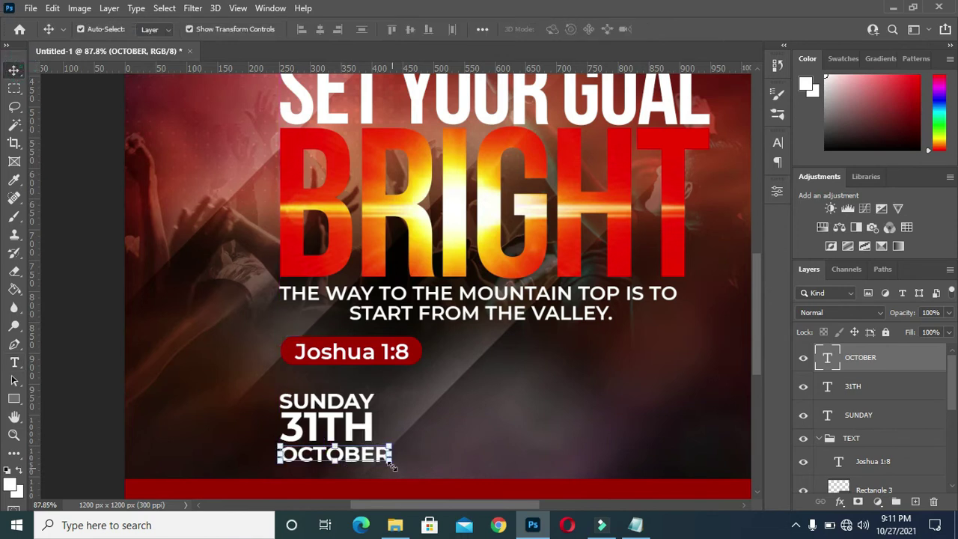
{"action": "left_click_drag", "start_coordinate": [389, 464], "coordinate": [374, 458]}
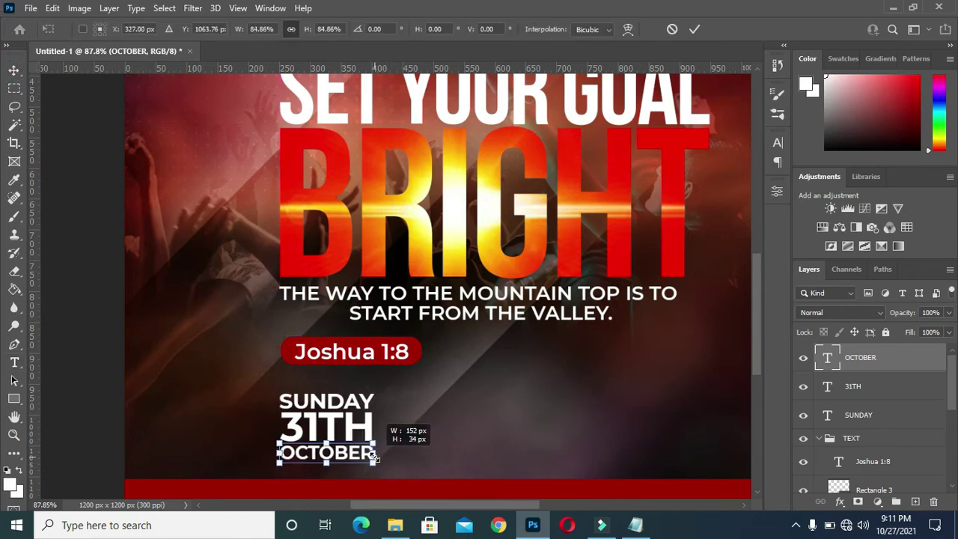
{"action": "left_click", "coordinate": [107, 406]}
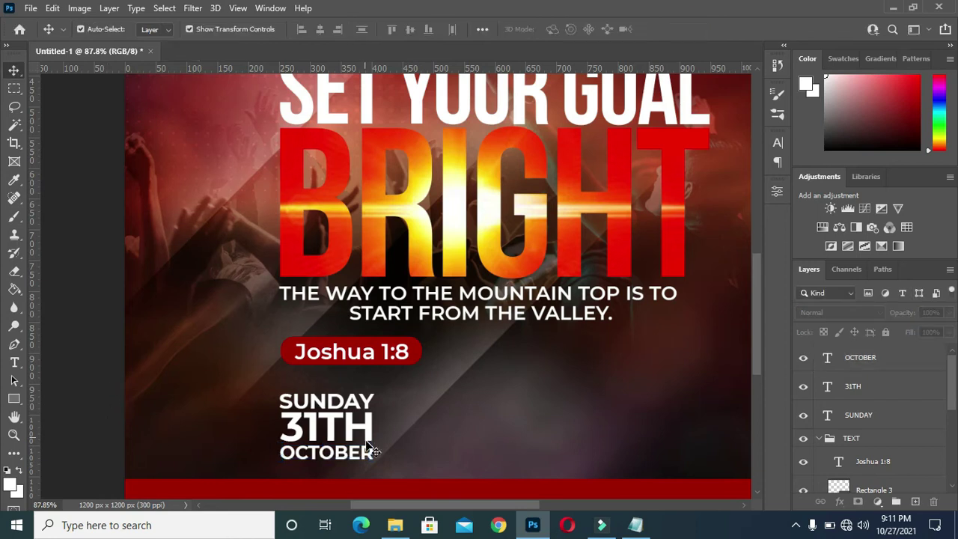
{"action": "left_click", "coordinate": [835, 359]}
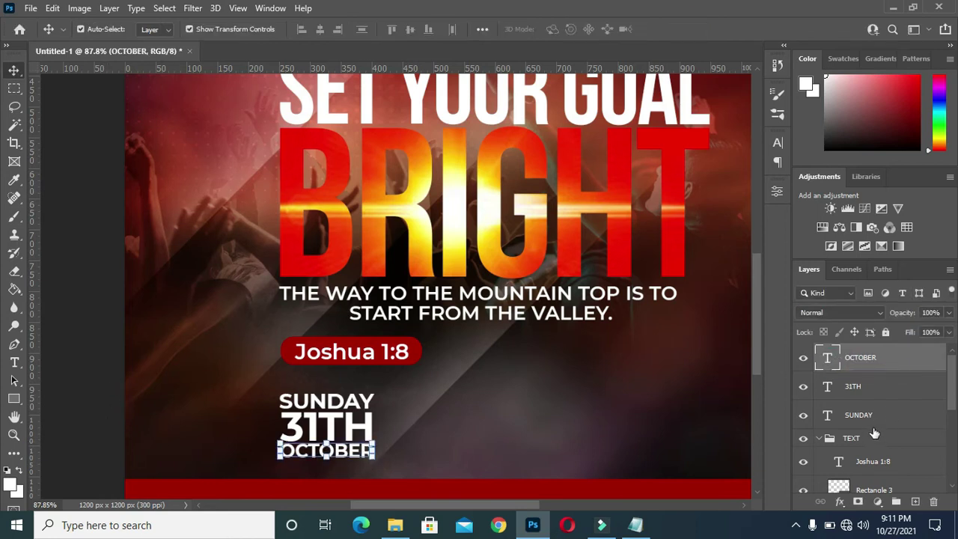
{"action": "left_click", "coordinate": [819, 439]}
{"action": "left_click", "coordinate": [849, 438]}
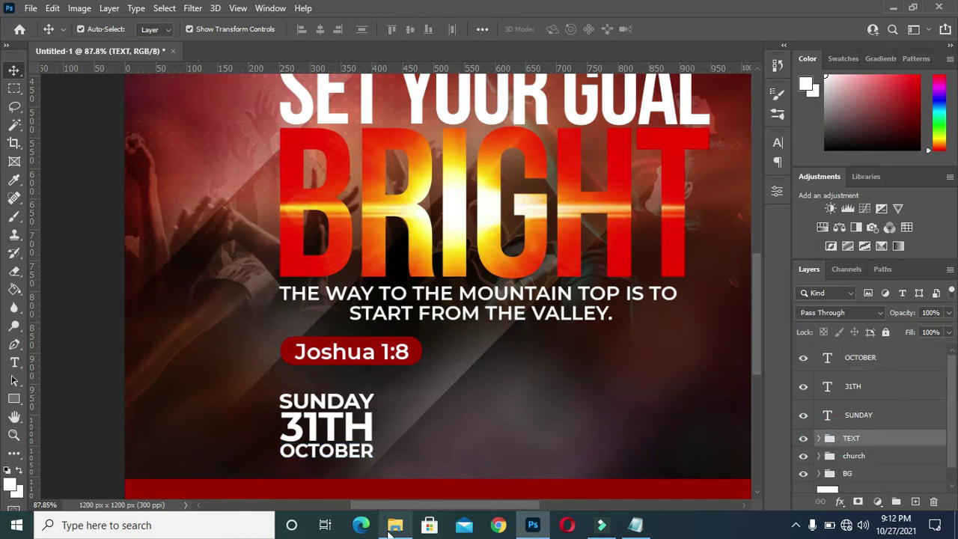
Place the calendar icon image at about 11% scale, left of the date block
{"action": "left_click", "coordinate": [395, 524]}
{"action": "left_click", "coordinate": [249, 262]}
{"action": "left_click_drag", "start_coordinate": [251, 265], "coordinate": [401, 471]}
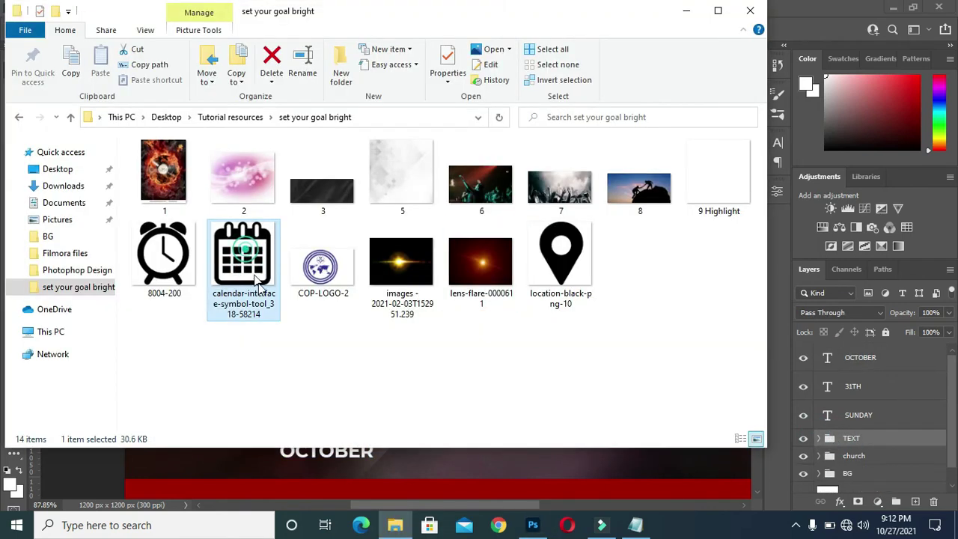
{"action": "key", "text": "ctrl+minus"}
{"action": "key", "text": "ctrl+minus"}
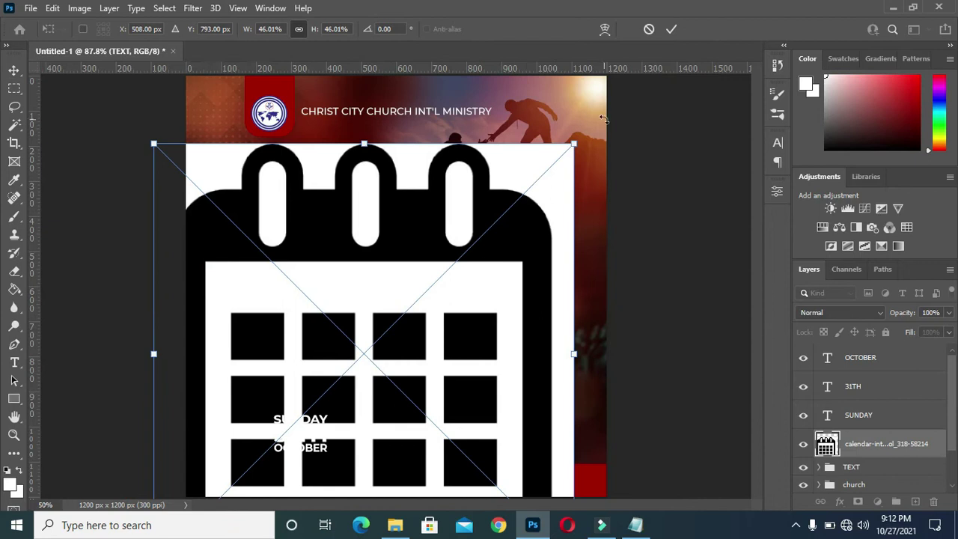
{"action": "left_click_drag", "start_coordinate": [566, 145], "coordinate": [316, 396]}
{"action": "left_click_drag", "start_coordinate": [249, 415], "coordinate": [367, 265]}
{"action": "mouse_move", "coordinate": [434, 245]}
{"action": "left_mouse_down"}
{"action": "mouse_move", "coordinate": [363, 310]}
{"action": "mouse_move", "coordinate": [275, 367]}
{"action": "left_mouse_up"}
{"action": "left_click_drag", "start_coordinate": [284, 332], "coordinate": [284, 289]}
{"action": "left_click", "coordinate": [671, 28]}
Rasterize the calendar layer and Magic Wand-select its white background
{"action": "right_click", "coordinate": [846, 448]}
{"action": "left_click", "coordinate": [710, 273]}
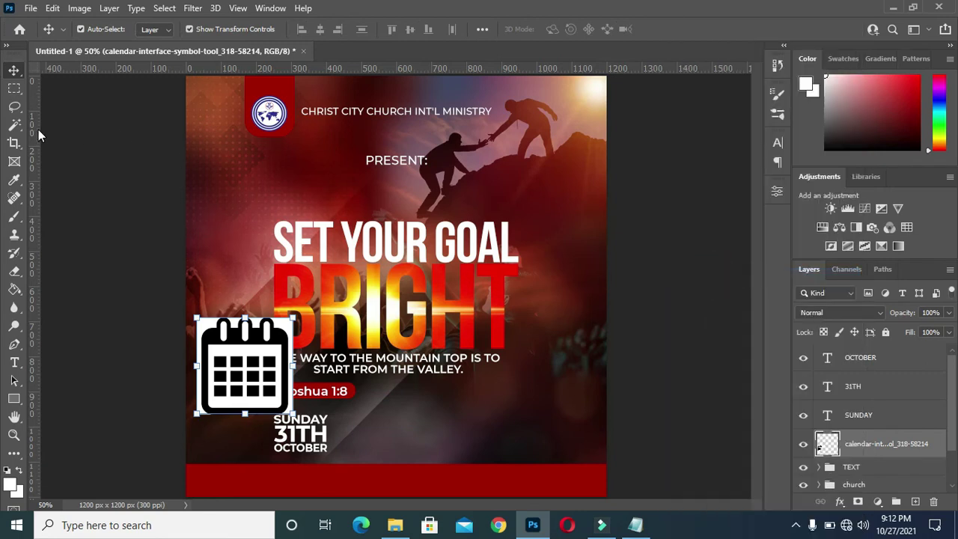
{"action": "key", "text": "w"}
{"action": "left_click", "coordinate": [232, 323]}
{"action": "scroll", "coordinate": [233, 323], "scroll_direction": "up", "scroll_amount": 3}
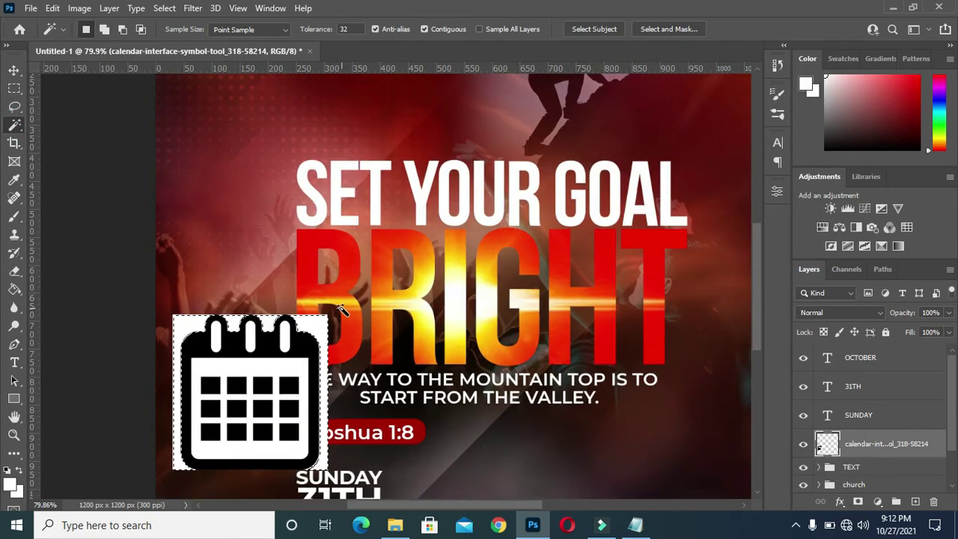
Delete the calendar icon's white background and fill its black frame with white
{"action": "key", "text": "Delete"}
{"action": "left_click", "coordinate": [15, 70]}
{"action": "key", "text": "ctrl+d"}
{"action": "left_click", "coordinate": [15, 124]}
{"action": "left_click", "coordinate": [191, 349]}
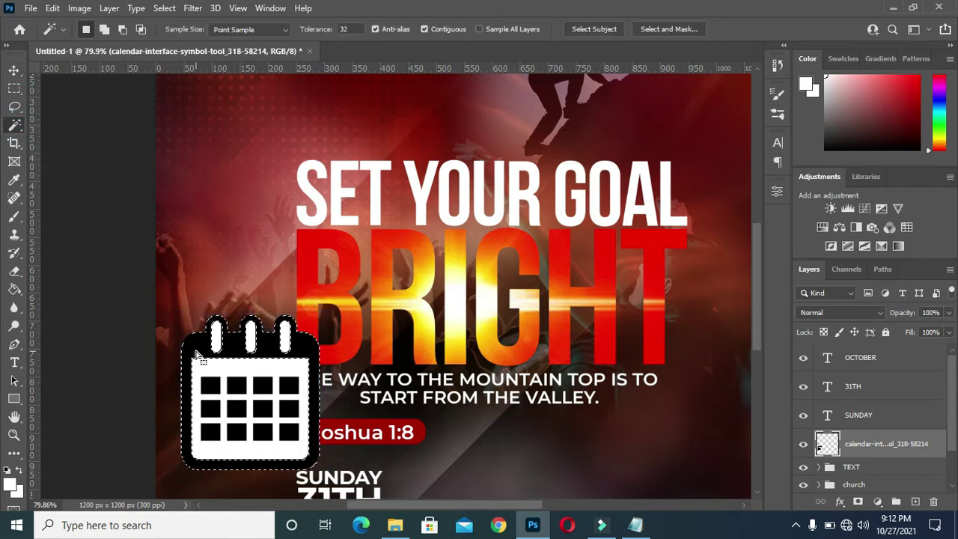
{"action": "left_click", "coordinate": [14, 289]}
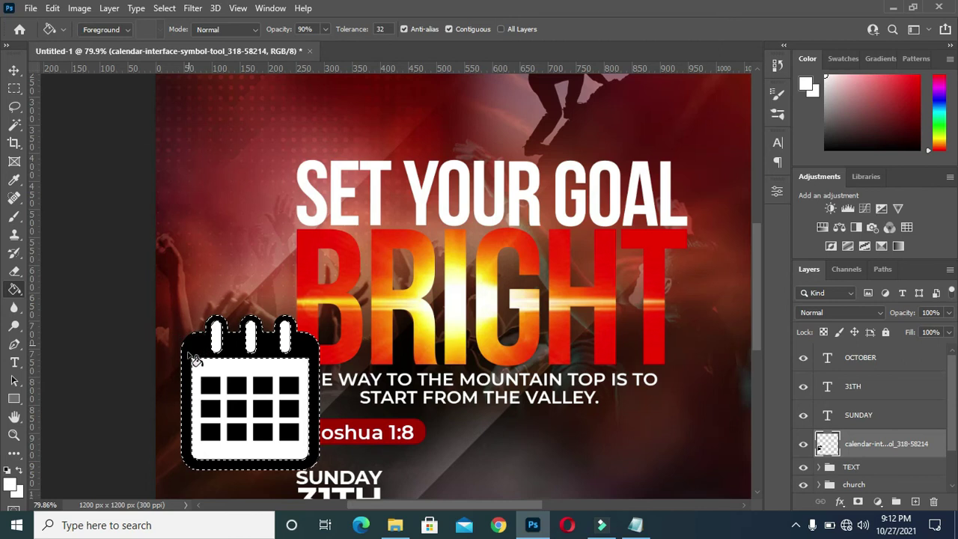
{"action": "left_click", "coordinate": [193, 357]}
Shrink the calendar icon to about 17.74% and place it just left of the date text
{"action": "key", "text": "v"}
{"action": "key", "text": "ctrl+d"}
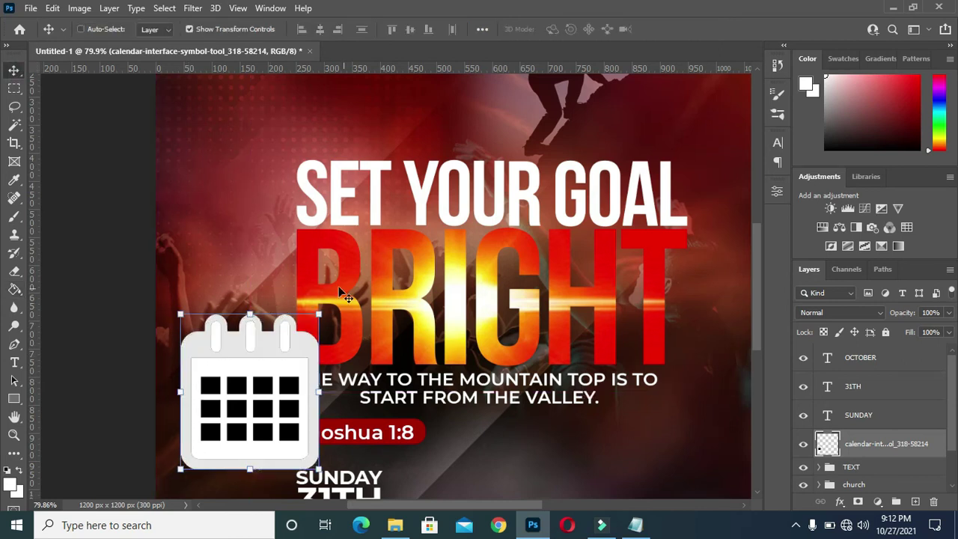
{"action": "left_click_drag", "start_coordinate": [316, 314], "coordinate": [228, 417]}
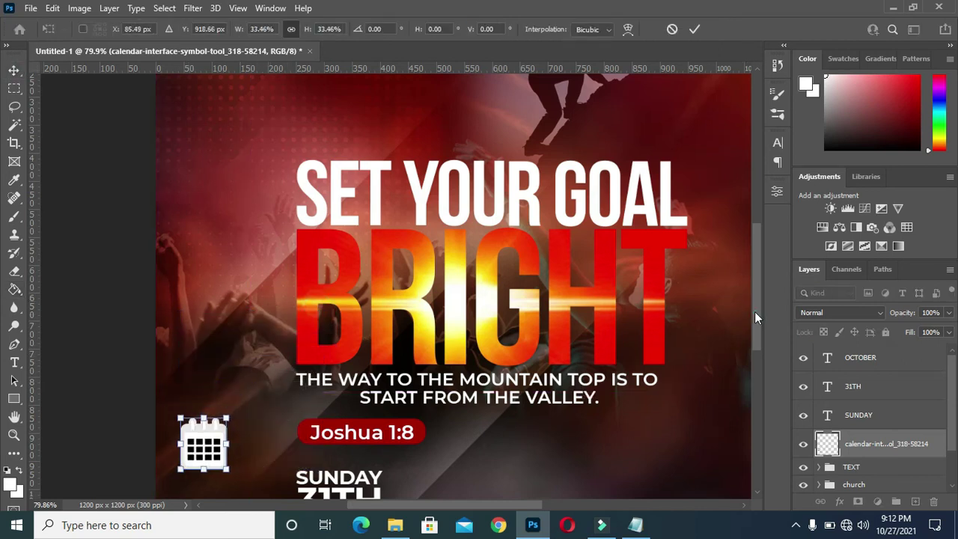
{"action": "scroll", "coordinate": [741, 329], "scroll_direction": "down", "scroll_amount": 5}
{"action": "mouse_move", "coordinate": [179, 235]}
{"action": "left_mouse_down"}
{"action": "mouse_move", "coordinate": [274, 327]}
{"action": "mouse_move", "coordinate": [279, 314]}
{"action": "left_mouse_up"}
{"action": "left_click", "coordinate": [694, 28]}
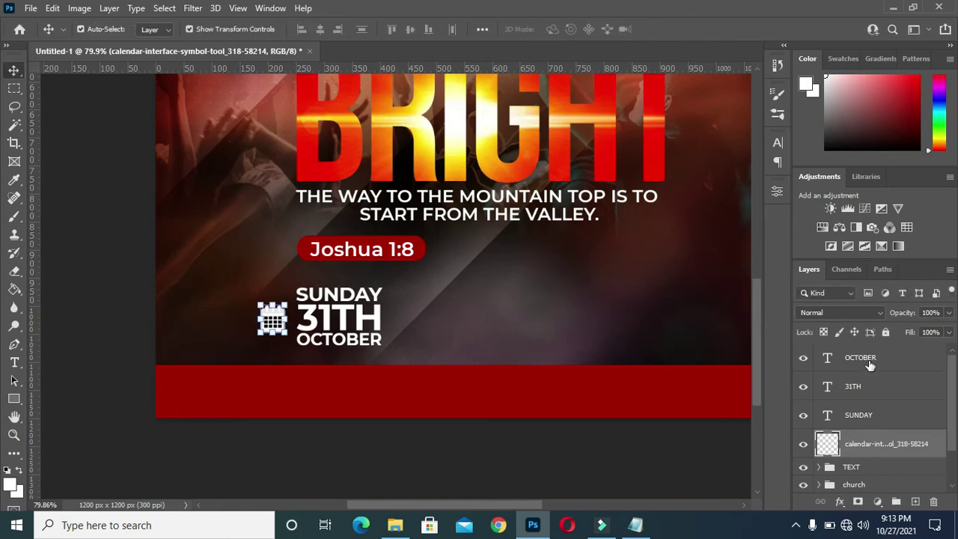
Group the OCTOBER, 31TH, SUNDAY and calendar layers into a group named 'date'
{"action": "left_click", "coordinate": [866, 358]}
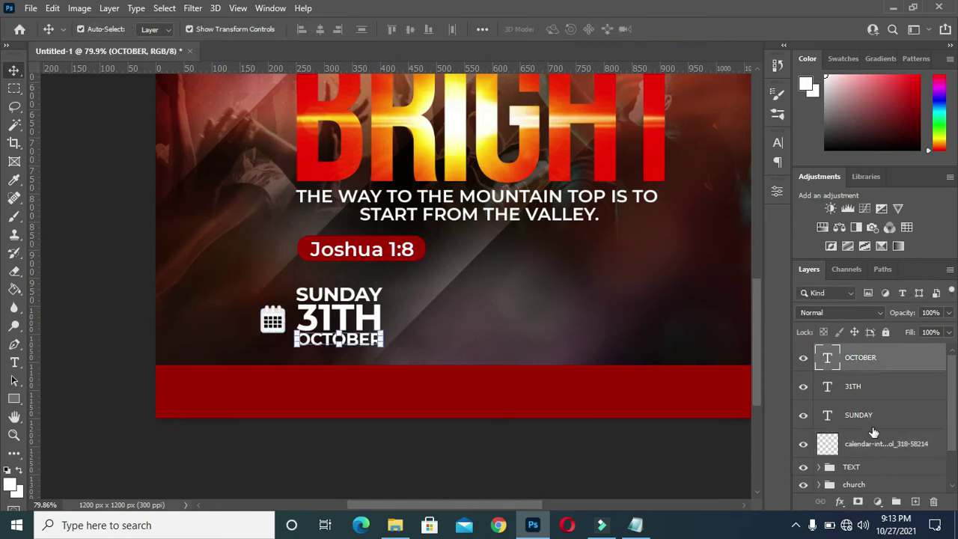
{"action": "left_click", "coordinate": [885, 444], "text": "shift"}
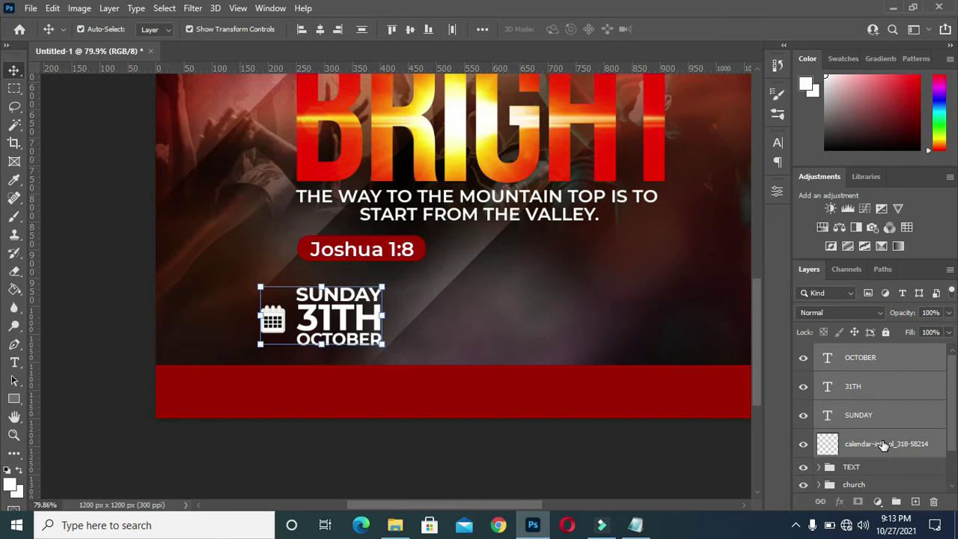
{"action": "key", "text": "ctrl+g"}
{"action": "double_click", "coordinate": [853, 352]}
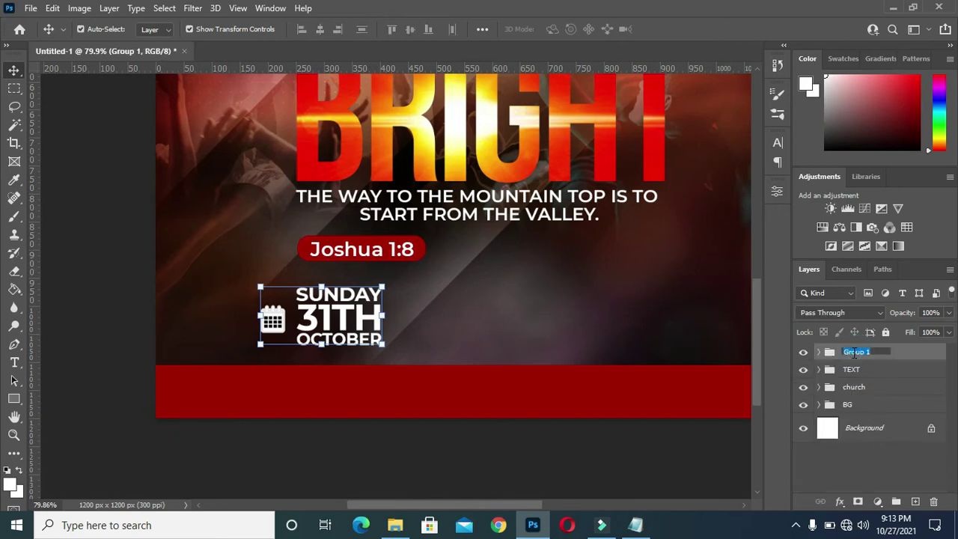
{"action": "type", "text": "date"}
{"action": "key", "text": "Return"}
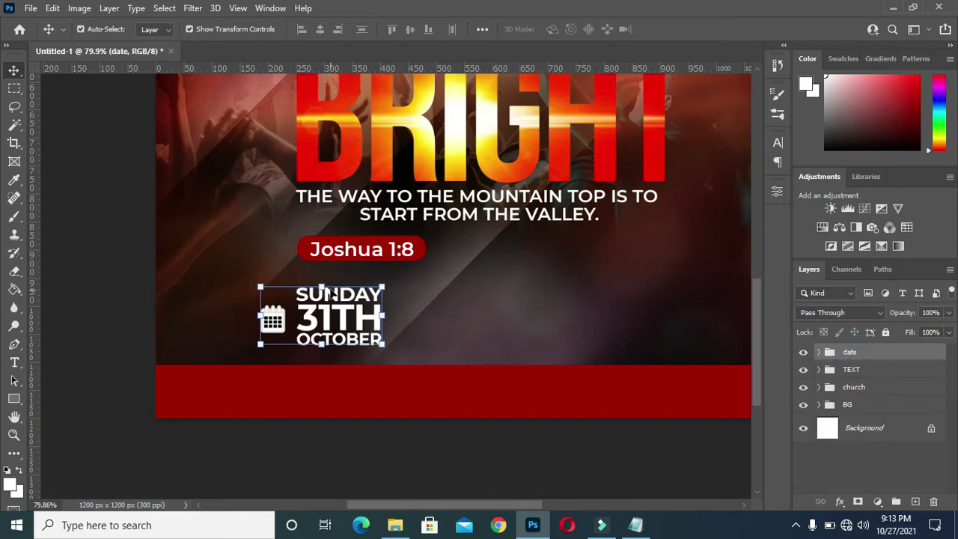
Shift the date group slightly right and drag out a duplicate of the 31TH text
{"action": "key", "text": "ctrl+t"}
{"action": "mouse_move", "coordinate": [327, 319]}
{"action": "left_mouse_down"}
{"action": "mouse_move", "coordinate": [370, 321]}
{"action": "mouse_move", "coordinate": [362, 320]}
{"action": "left_mouse_up"}
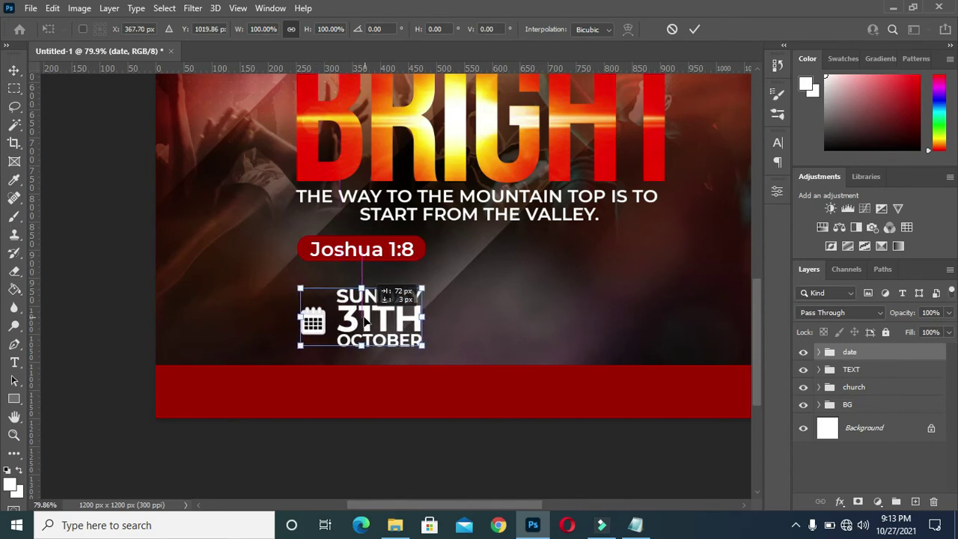
{"action": "key", "text": "Return"}
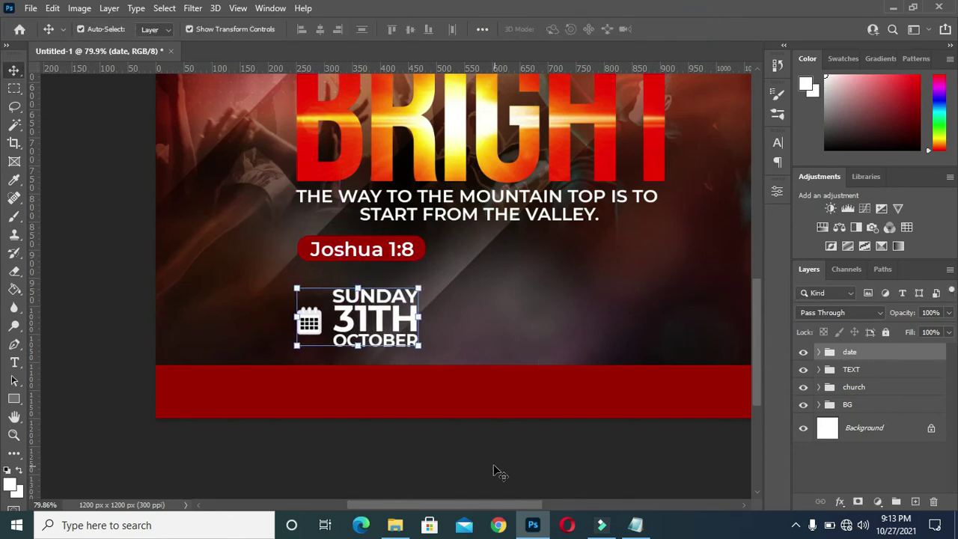
{"action": "left_click", "coordinate": [481, 458]}
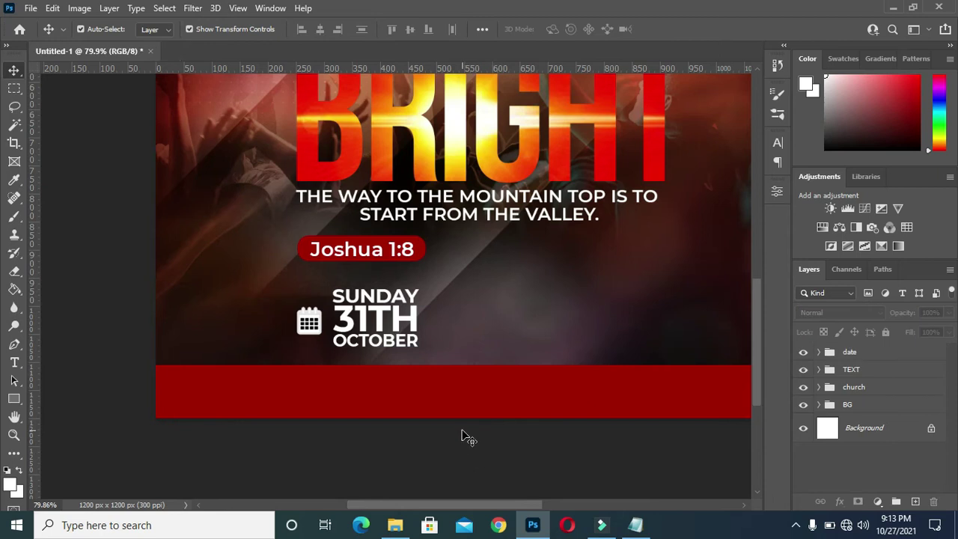
{"action": "left_click", "coordinate": [14, 398]}
{"action": "left_click", "coordinate": [14, 72]}
{"action": "left_click_drag", "start_coordinate": [388, 324], "coordinate": [396, 331]}
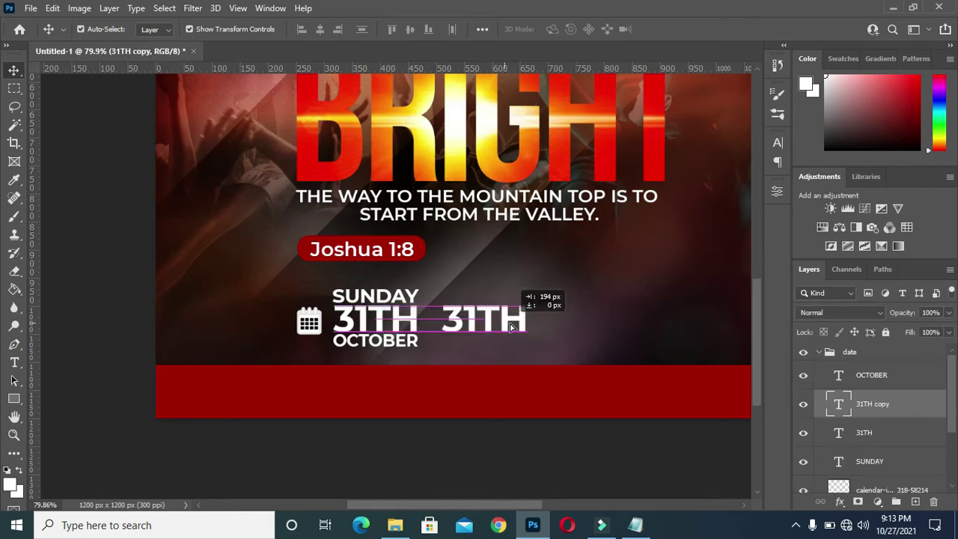
Move the 31TH copy to the right and out of the date group, then collapse the group
{"action": "left_click_drag", "start_coordinate": [404, 322], "coordinate": [537, 321]}
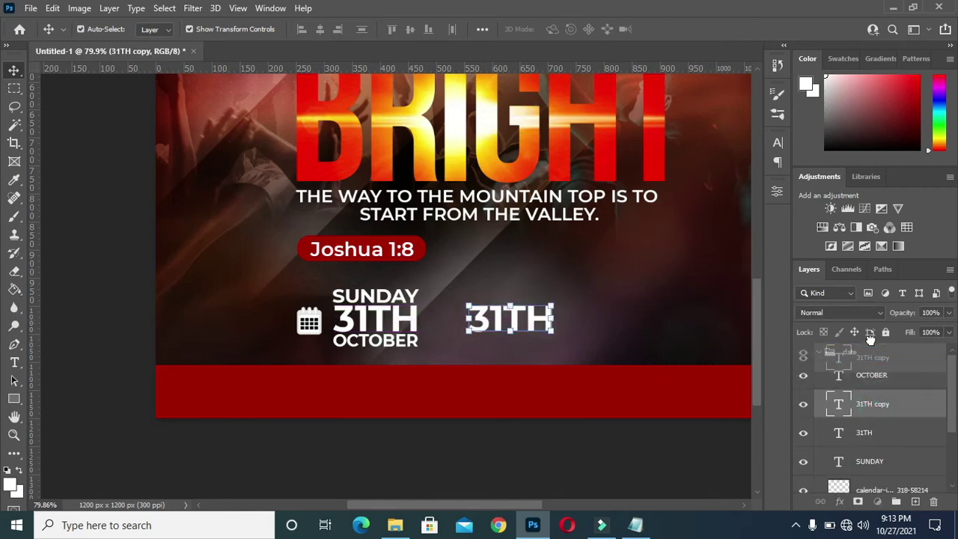
{"action": "left_click_drag", "start_coordinate": [875, 405], "coordinate": [804, 351]}
{"action": "left_click", "coordinate": [820, 382]}
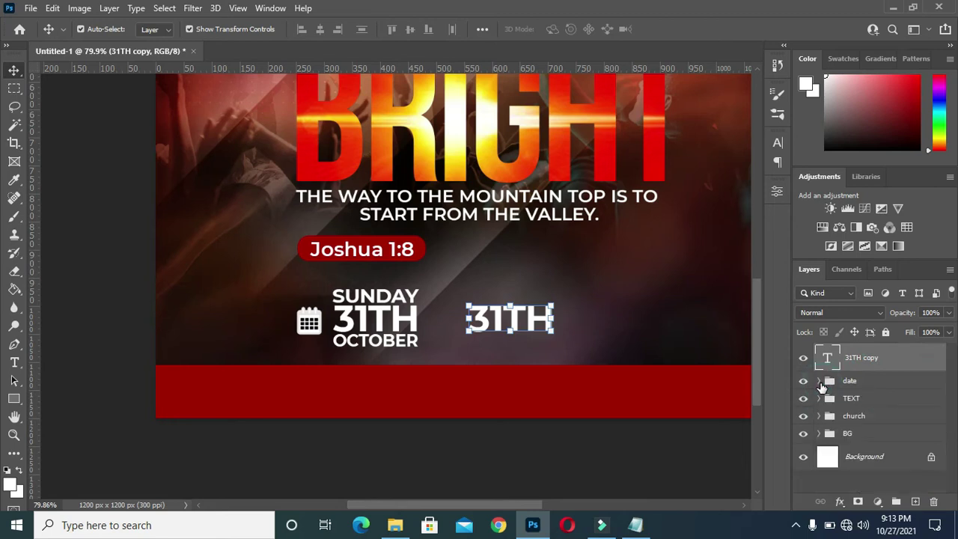
{"action": "left_click", "coordinate": [853, 381]}
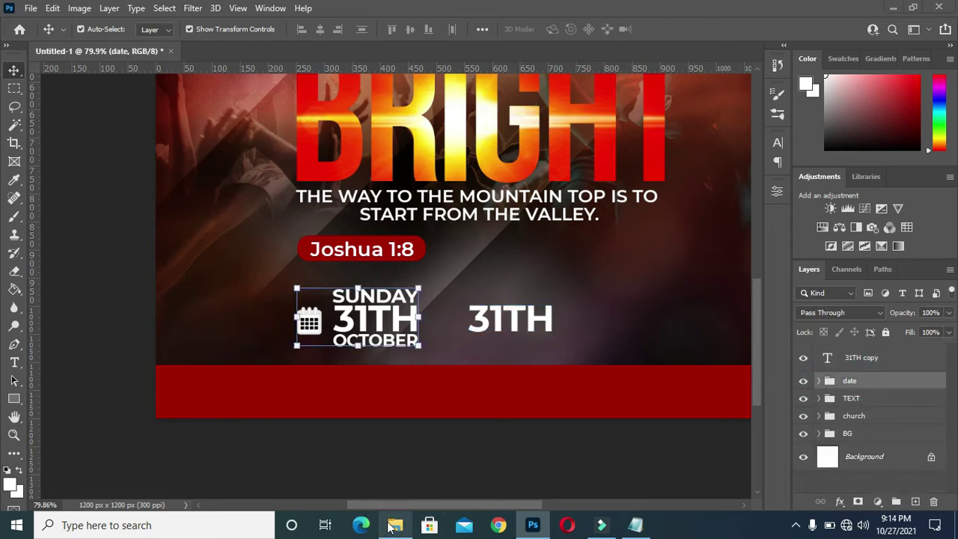
Bring the 8004-200 clock image from the resources folder into the flyer
{"action": "left_click", "coordinate": [394, 524]}
{"action": "left_click", "coordinate": [174, 257]}
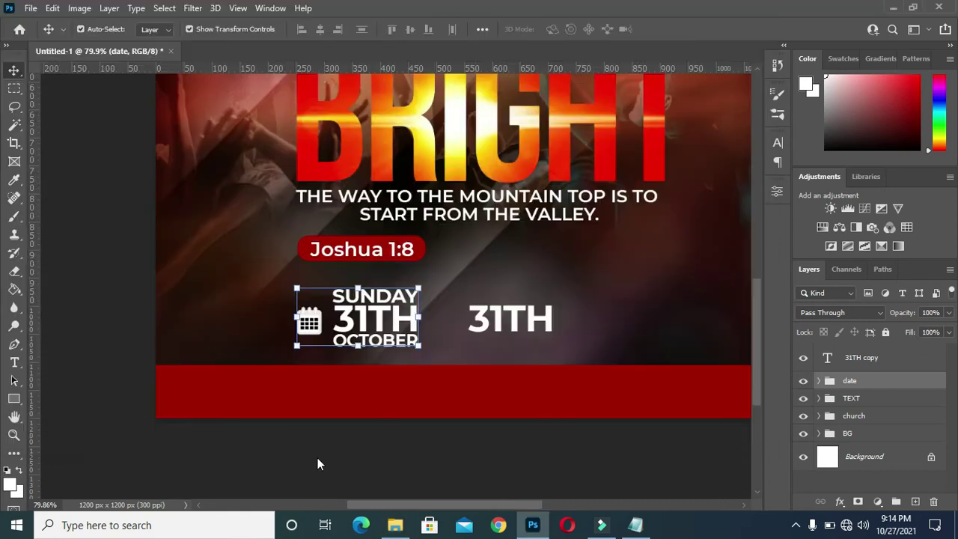
{"action": "left_click_drag", "start_coordinate": [315, 466], "coordinate": [327, 430]}
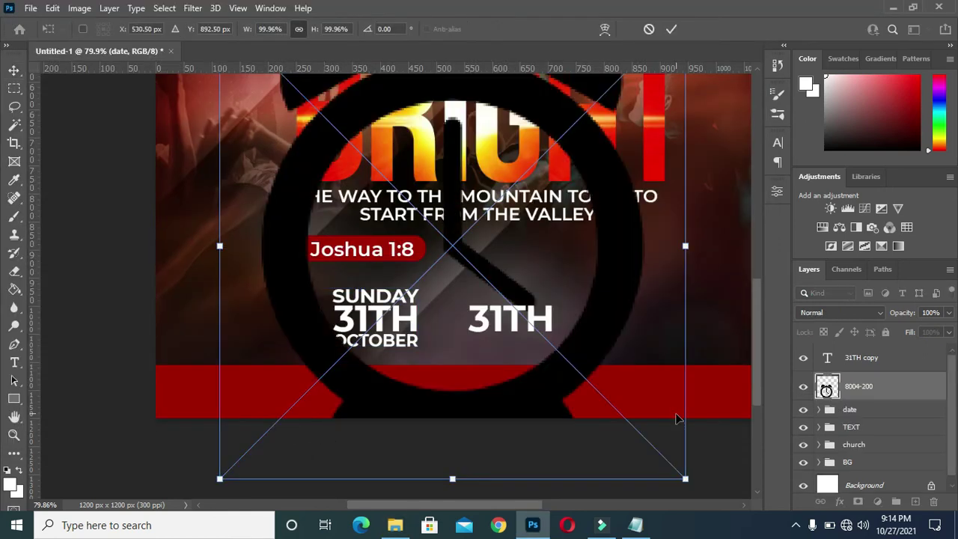
Shrink the clock image to about 5.66% and place it between the two 31TH texts
{"action": "left_click_drag", "start_coordinate": [685, 477], "coordinate": [428, 153]}
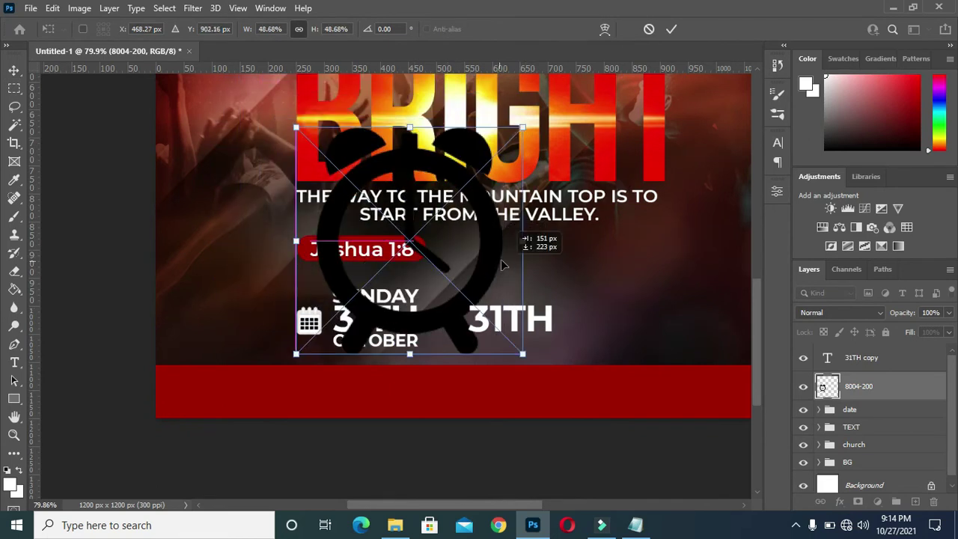
{"action": "left_click_drag", "start_coordinate": [417, 140], "coordinate": [508, 157]}
{"action": "mouse_move", "coordinate": [308, 141]}
{"action": "left_mouse_down"}
{"action": "mouse_move", "coordinate": [471, 352]}
{"action": "mouse_move", "coordinate": [485, 363]}
{"action": "mouse_move", "coordinate": [525, 357]}
{"action": "left_mouse_up"}
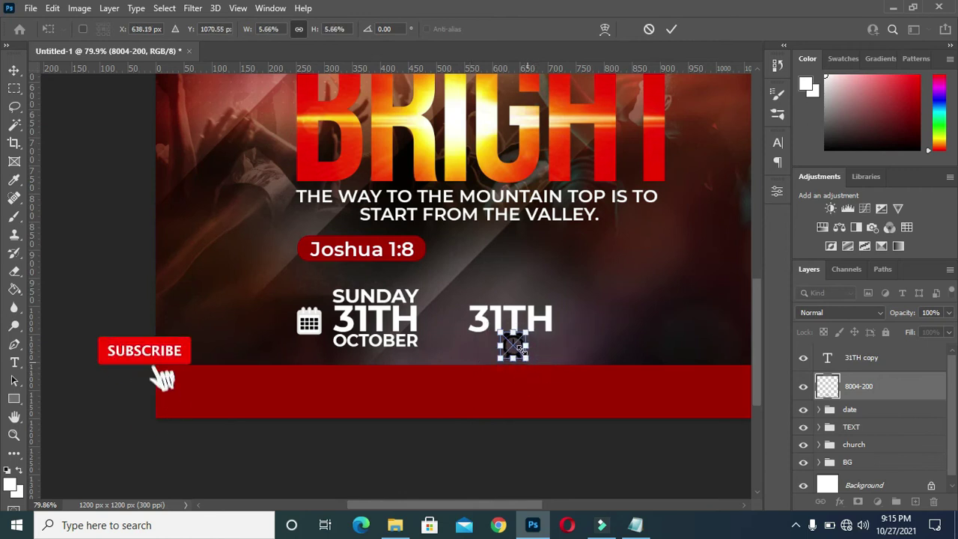
{"action": "left_click_drag", "start_coordinate": [516, 350], "coordinate": [452, 317]}
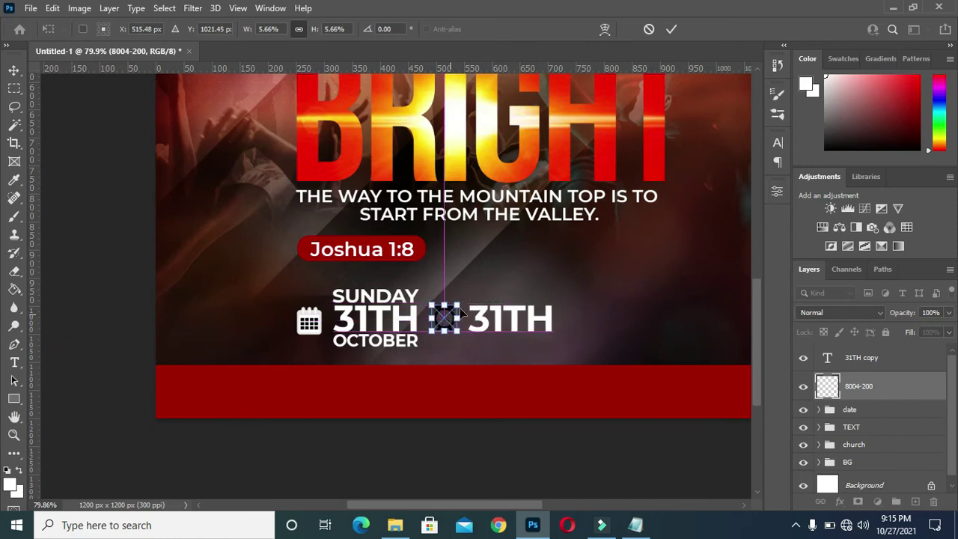
{"action": "left_click", "coordinate": [671, 28]}
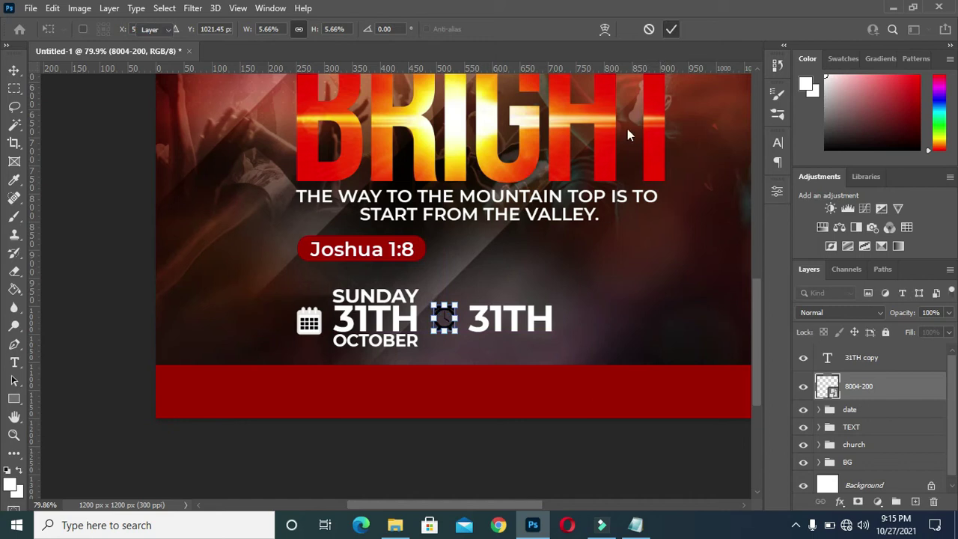
Make the clock icon white by raising Hue/Saturation lightness
{"action": "left_click", "coordinate": [79, 9]}
{"action": "left_click", "coordinate": [255, 118]}
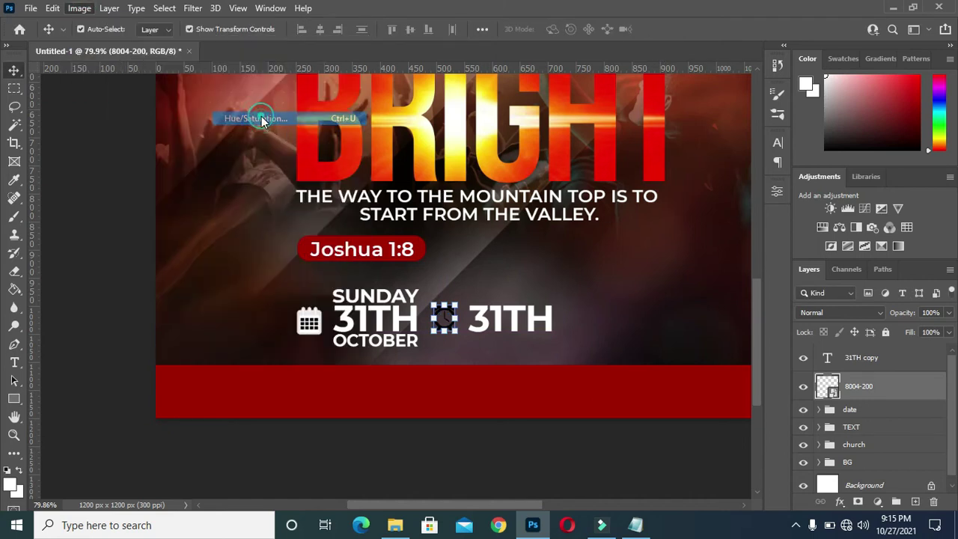
{"action": "left_click_drag", "start_coordinate": [439, 242], "coordinate": [508, 242]}
{"action": "left_click", "coordinate": [591, 102]}
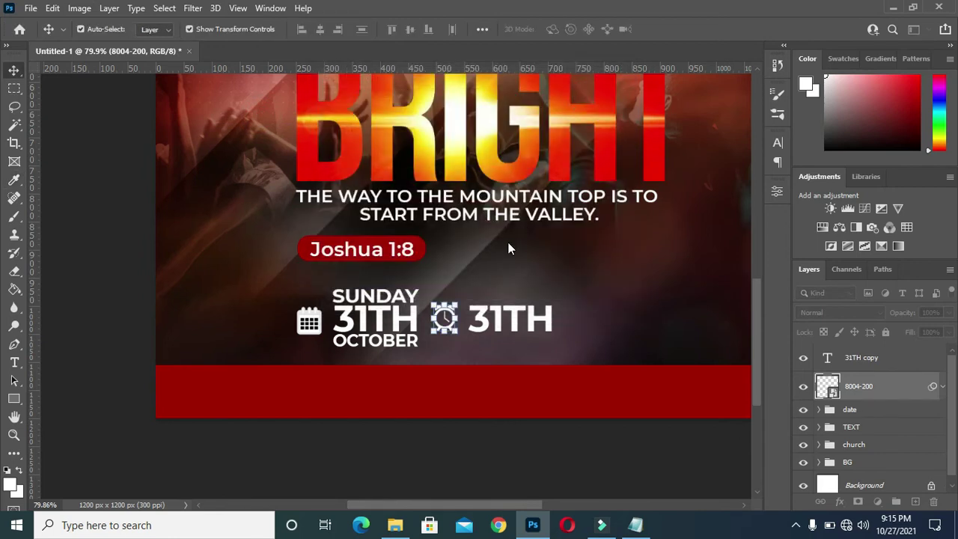
{"action": "left_click", "coordinate": [135, 281]}
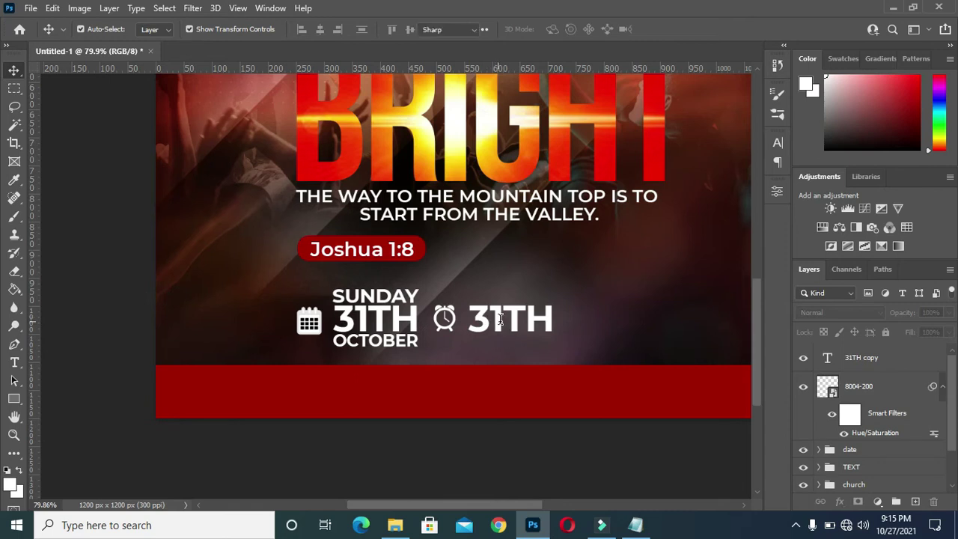
Select the wording of the duplicated 31TH text for replacement
{"action": "key", "text": "t"}
{"action": "left_click", "coordinate": [503, 319]}
{"action": "double_click", "coordinate": [503, 319]}
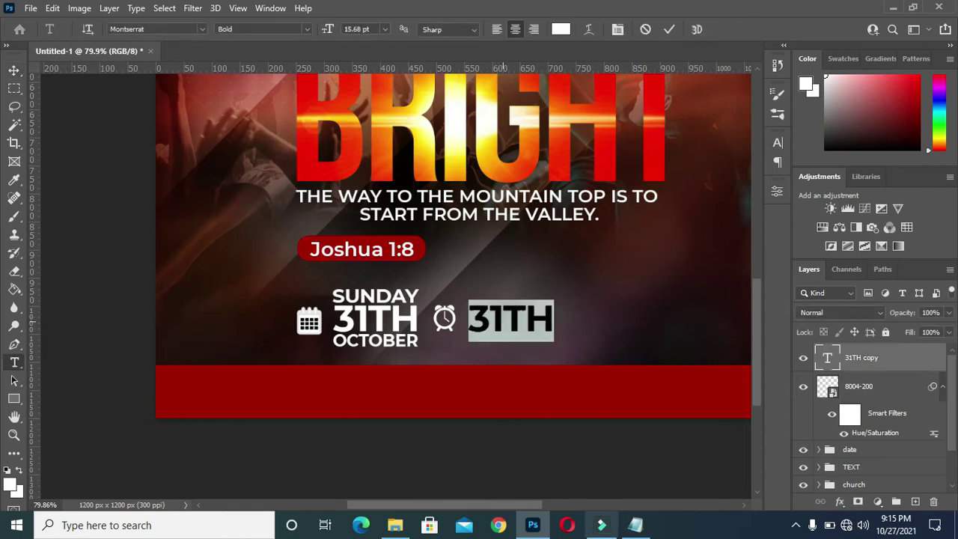
Copy the 9:AM time from the event notes
{"action": "left_click", "coordinate": [635, 525]}
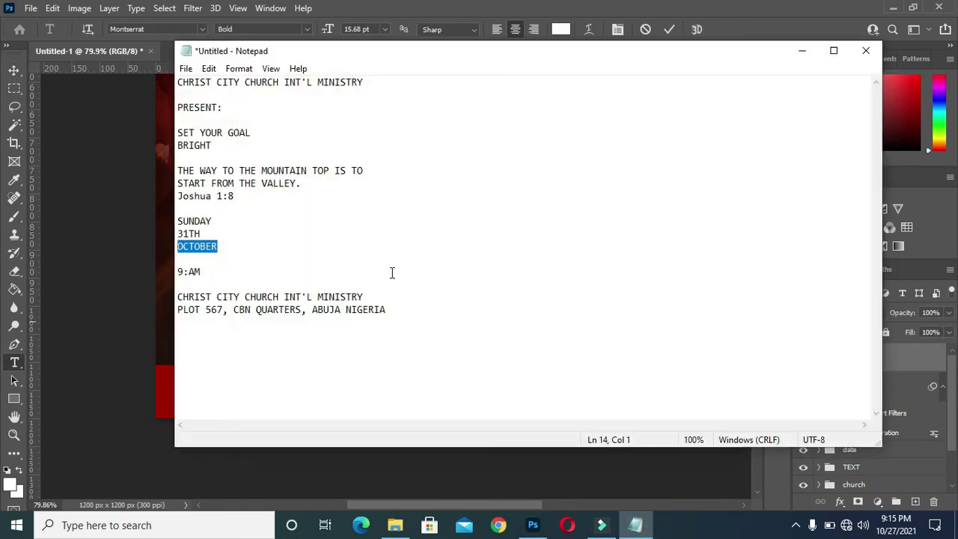
{"action": "left_click", "coordinate": [203, 273]}
{"action": "left_click_drag", "start_coordinate": [201, 273], "coordinate": [169, 276]}
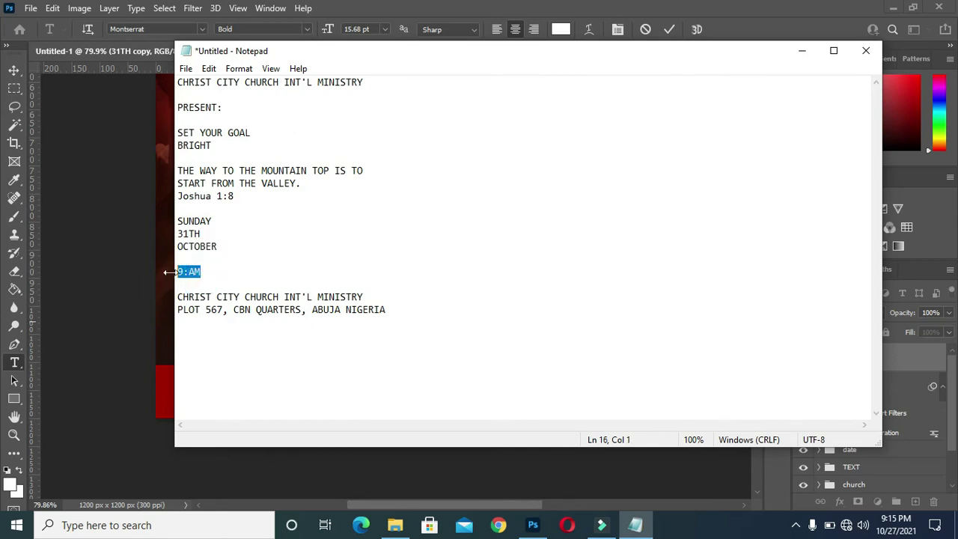
{"action": "left_click", "coordinate": [802, 51]}
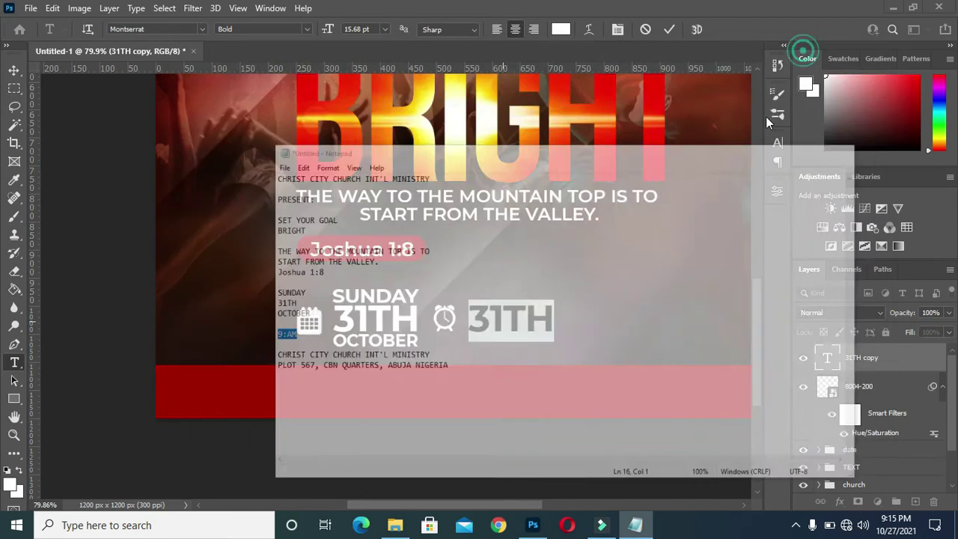
Replace the 31TH copy with 9:AM, then bring the location pin image into the flyer
{"action": "key", "text": "ctrl+a"}
{"action": "key", "text": "ctrl+v"}
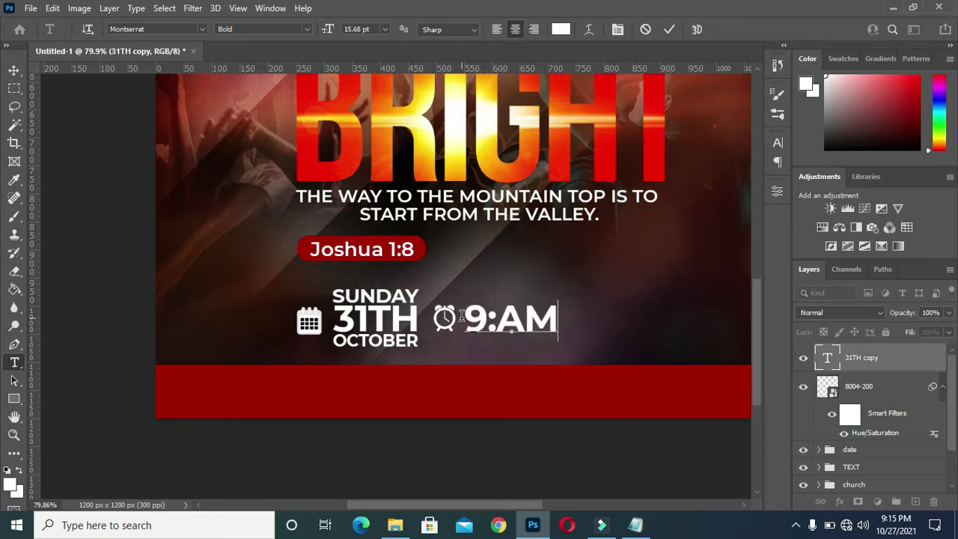
{"action": "left_click", "coordinate": [670, 30]}
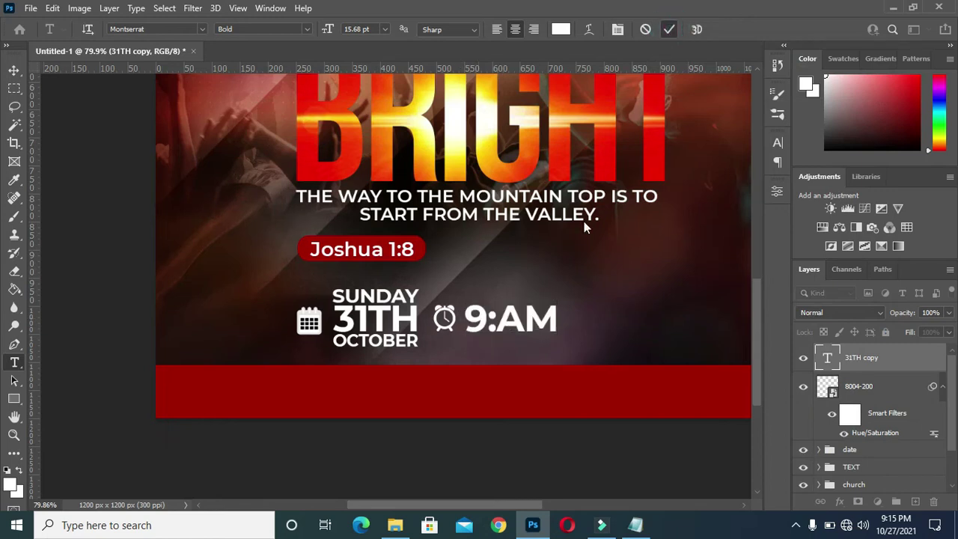
{"action": "left_click", "coordinate": [12, 70]}
{"action": "left_click", "coordinate": [395, 524]}
{"action": "left_click_drag", "start_coordinate": [543, 262], "coordinate": [551, 469]}
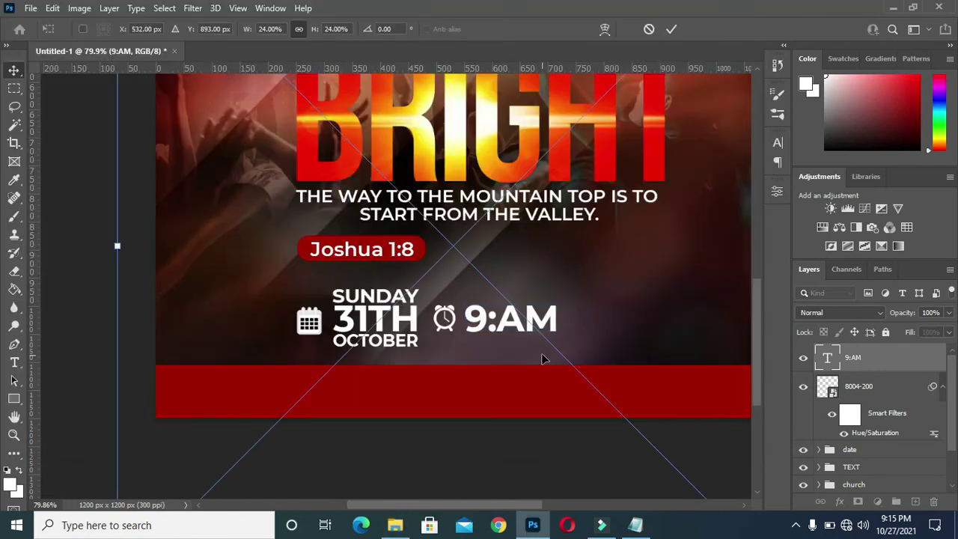
Shrink the location pin to the time's height and place it just right of 9:AM
{"action": "scroll", "coordinate": [617, 201], "scroll_direction": "down", "scroll_amount": 2}
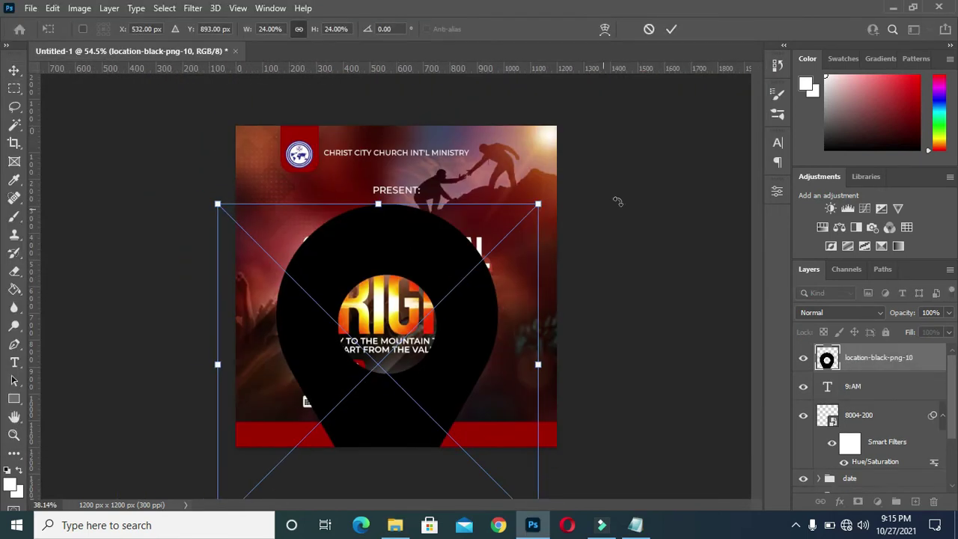
{"action": "left_click_drag", "start_coordinate": [542, 201], "coordinate": [360, 382]}
{"action": "mouse_move", "coordinate": [307, 403]}
{"action": "left_mouse_down"}
{"action": "mouse_move", "coordinate": [453, 278]}
{"action": "mouse_move", "coordinate": [464, 289]}
{"action": "left_mouse_up"}
{"action": "left_click_drag", "start_coordinate": [514, 419], "coordinate": [407, 295]}
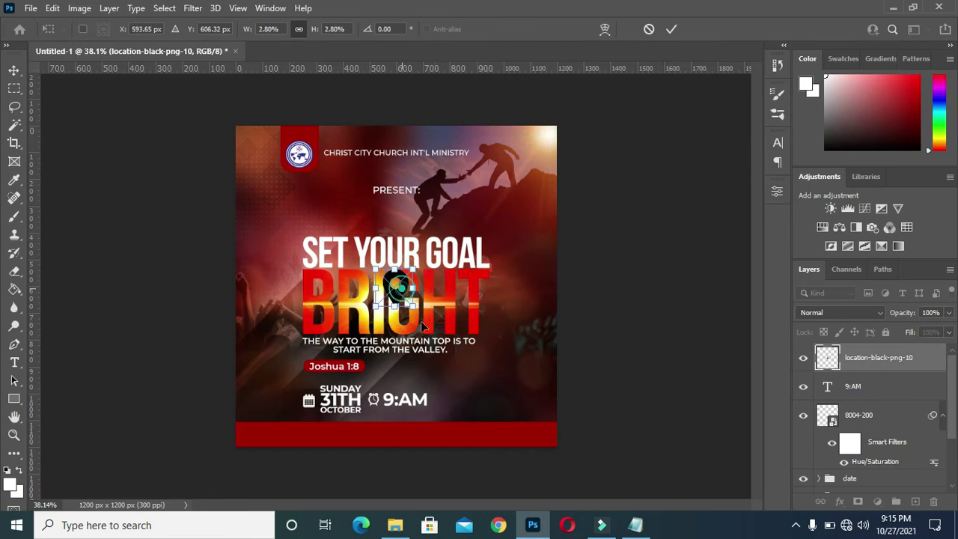
{"action": "left_click_drag", "start_coordinate": [404, 292], "coordinate": [463, 398]}
{"action": "scroll", "coordinate": [457, 396], "scroll_direction": "up", "scroll_amount": 3}
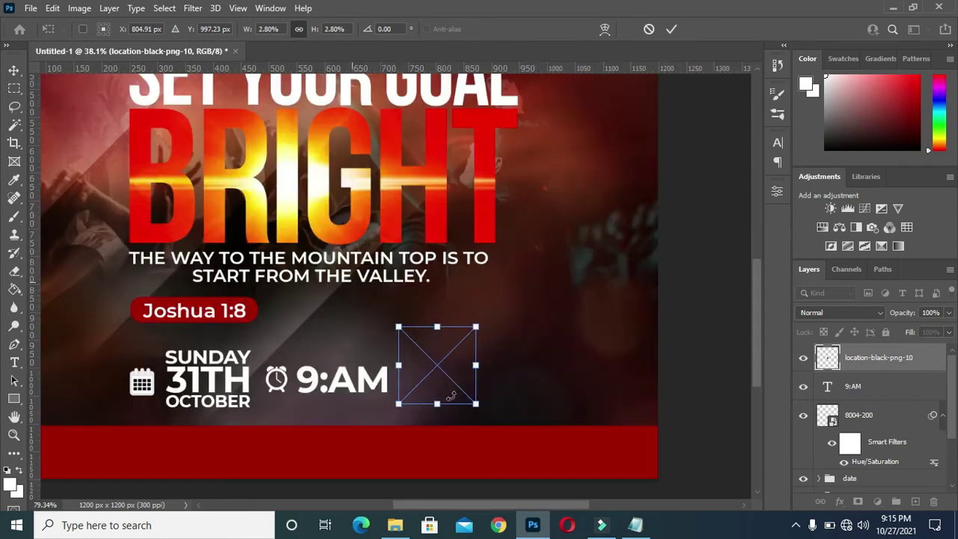
{"action": "scroll", "coordinate": [447, 388], "scroll_direction": "up", "scroll_amount": 1}
{"action": "scroll", "coordinate": [447, 389], "scroll_direction": "up", "scroll_amount": 1}
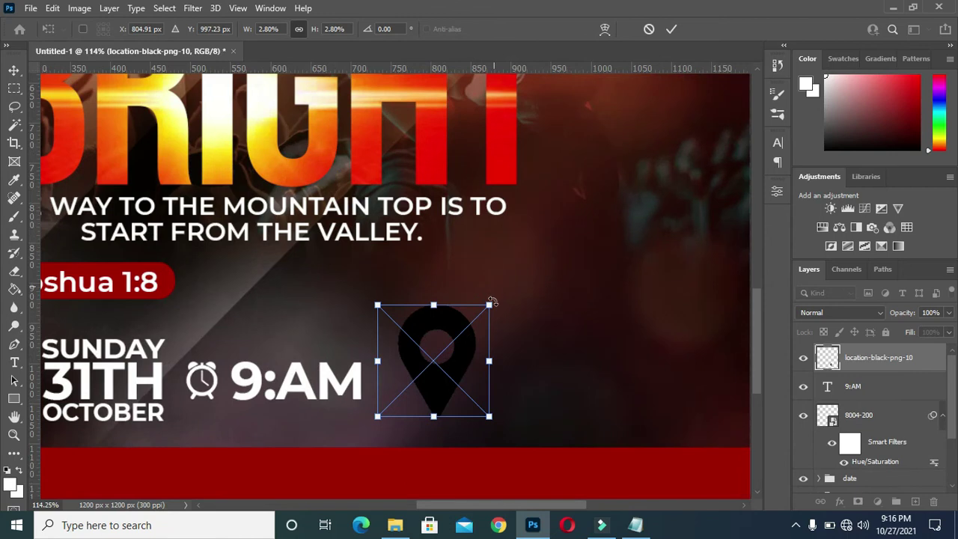
{"action": "left_click_drag", "start_coordinate": [489, 303], "coordinate": [405, 383]}
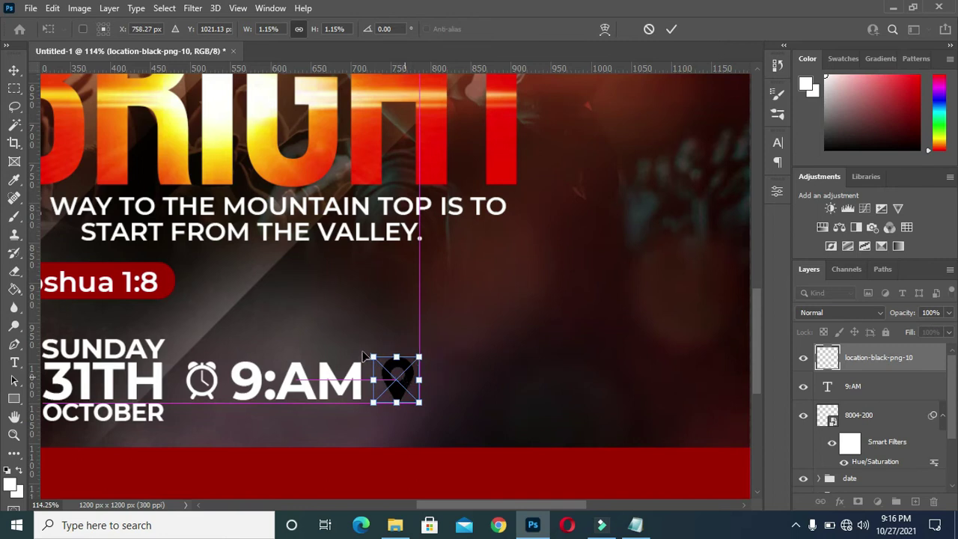
{"action": "left_click_drag", "start_coordinate": [418, 357], "coordinate": [411, 364]}
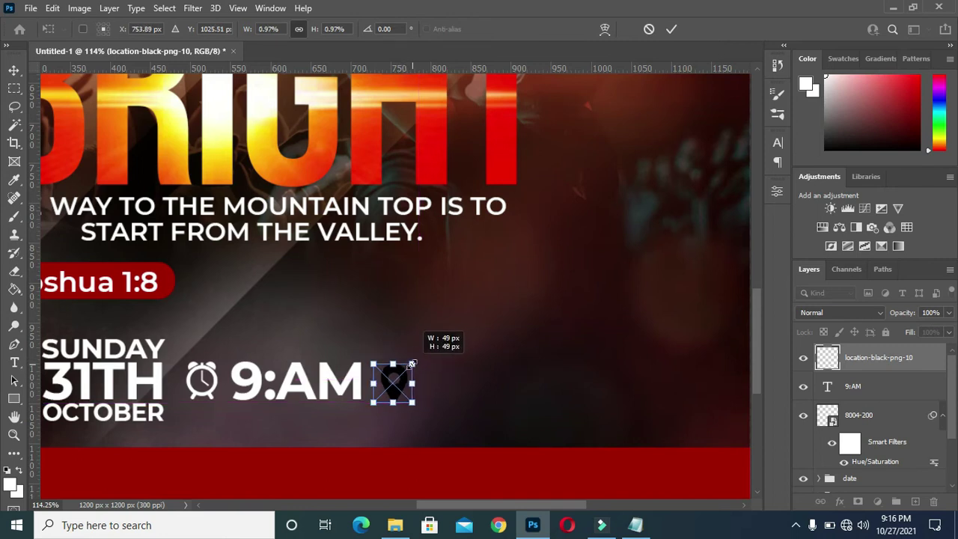
{"action": "left_click_drag", "start_coordinate": [402, 386], "coordinate": [410, 383]}
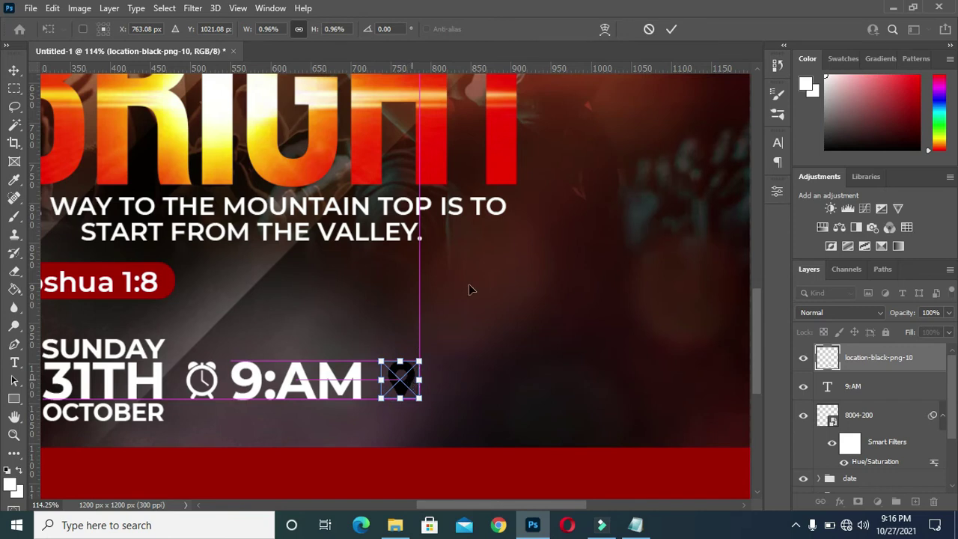
{"action": "left_click", "coordinate": [671, 29]}
Turn the pin white with Hue/Saturation lightness +100
{"action": "left_click", "coordinate": [78, 8]}
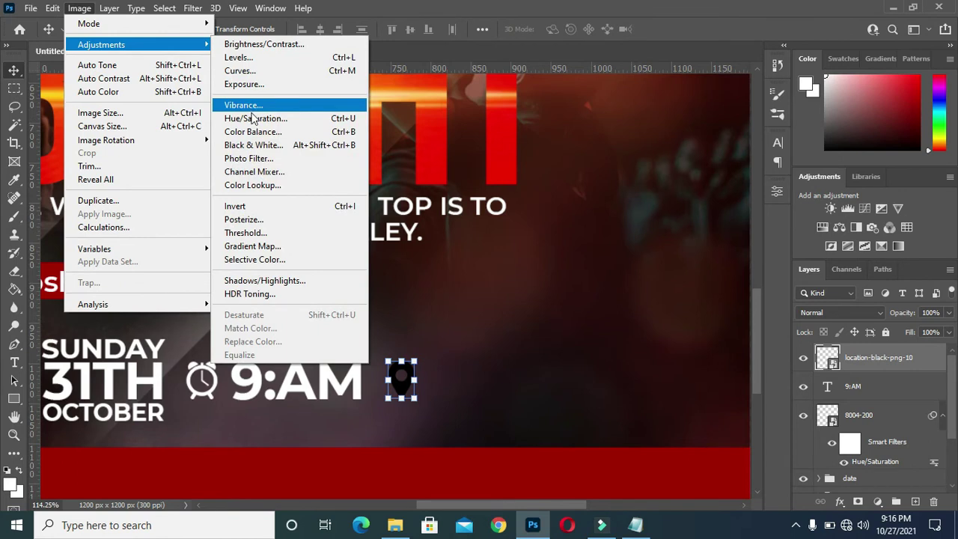
{"action": "left_click", "coordinate": [254, 118]}
{"action": "left_click", "coordinate": [435, 241]}
{"action": "left_click_drag", "start_coordinate": [476, 238], "coordinate": [516, 239]}
{"action": "left_click", "coordinate": [590, 103]}
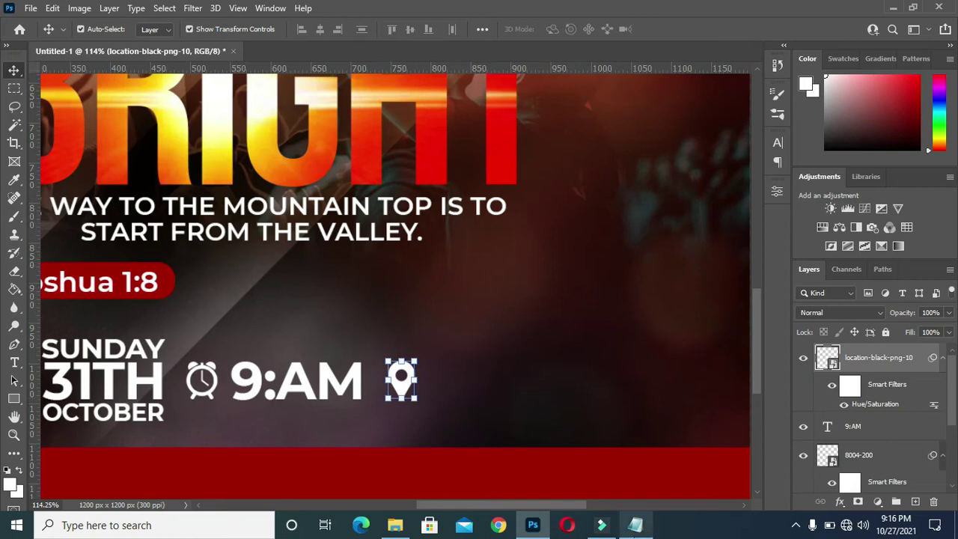
{"action": "left_click", "coordinate": [642, 528]}
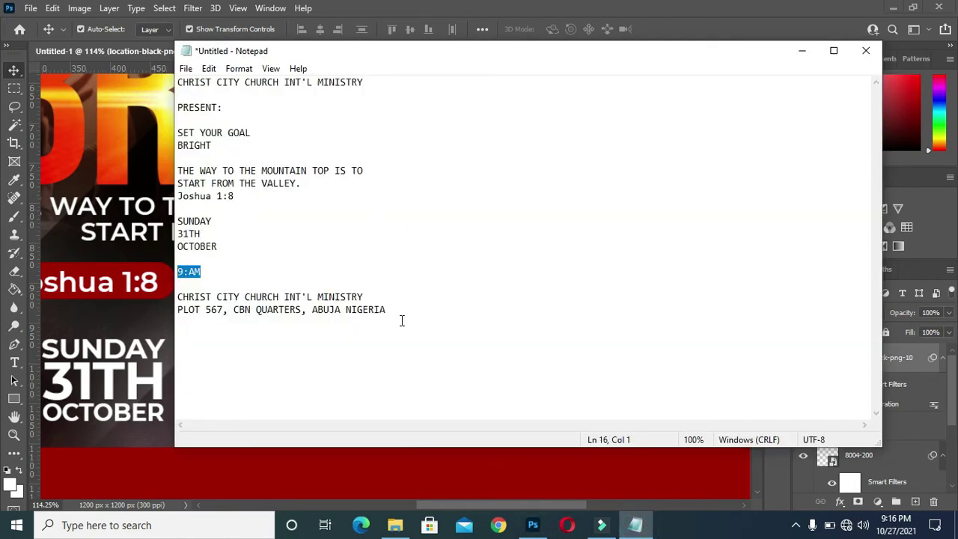
Copy the church name and address from the notes and duplicate OCTOBER beside the pin
{"action": "left_click_drag", "start_coordinate": [395, 311], "coordinate": [166, 300]}
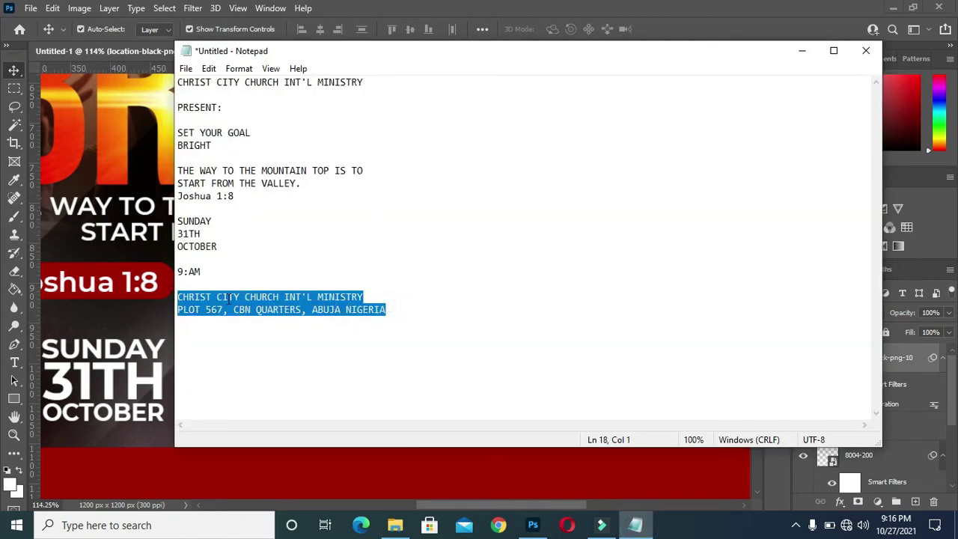
{"action": "left_click", "coordinate": [801, 50]}
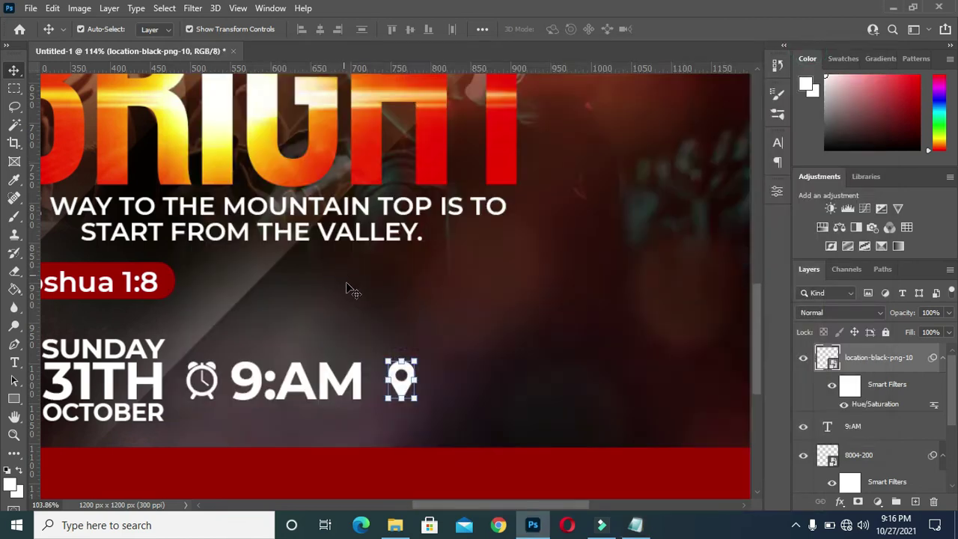
{"action": "scroll", "coordinate": [346, 299], "scroll_direction": "down", "scroll_amount": 1}
{"action": "left_click_drag", "start_coordinate": [170, 399], "coordinate": [493, 357]}
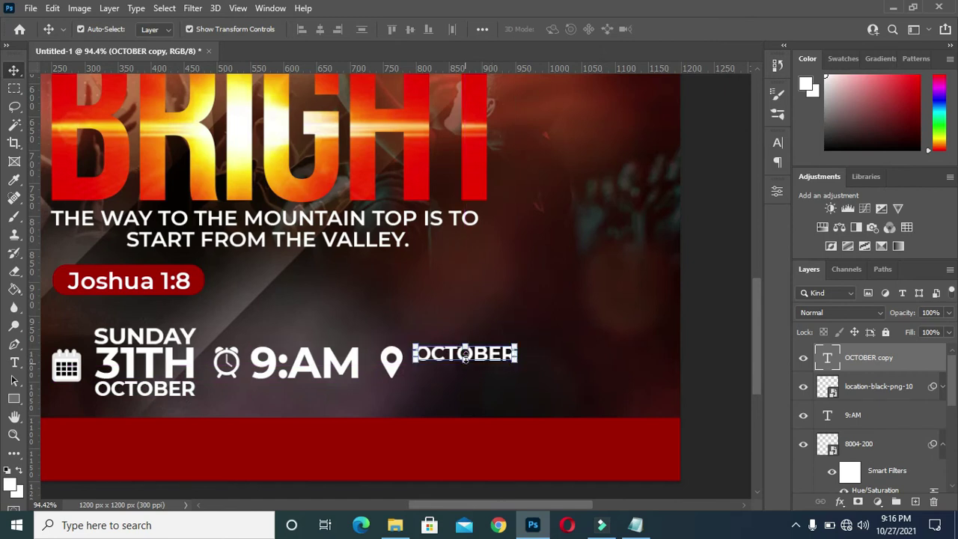
{"action": "key", "text": "ctrl"}
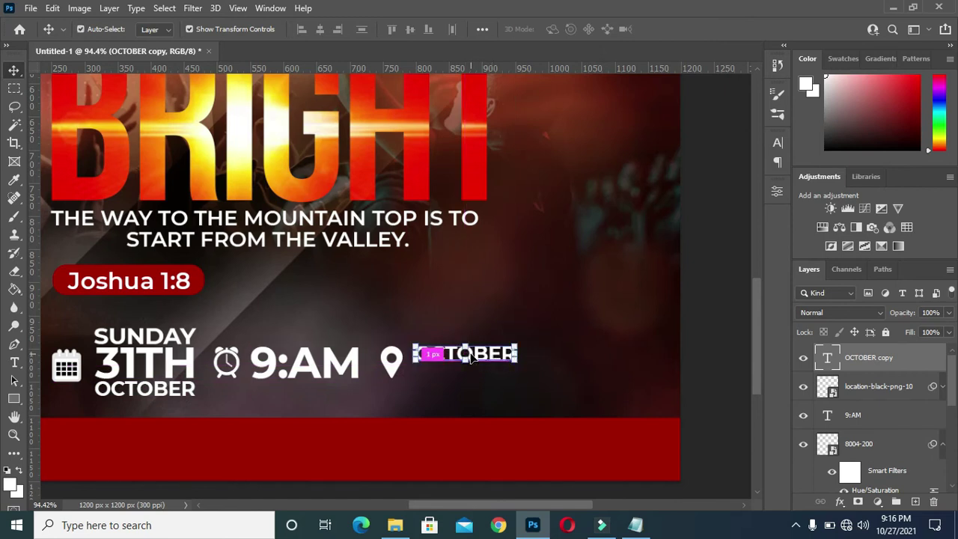
Replace the OCTOBER copy's text with the pasted church name and address
{"action": "double_click", "coordinate": [471, 358]}
{"action": "double_click", "coordinate": [479, 355]}
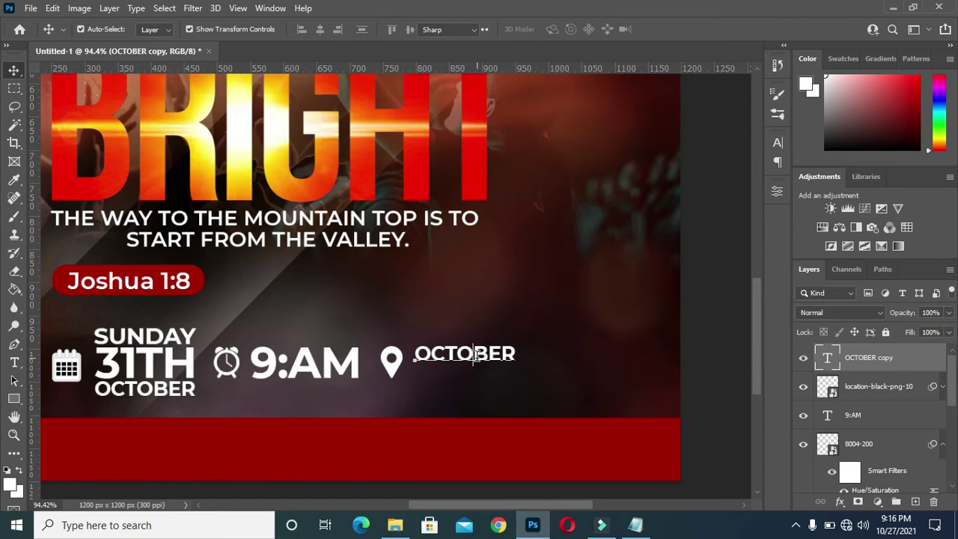
{"action": "key", "text": "ctrl+a"}
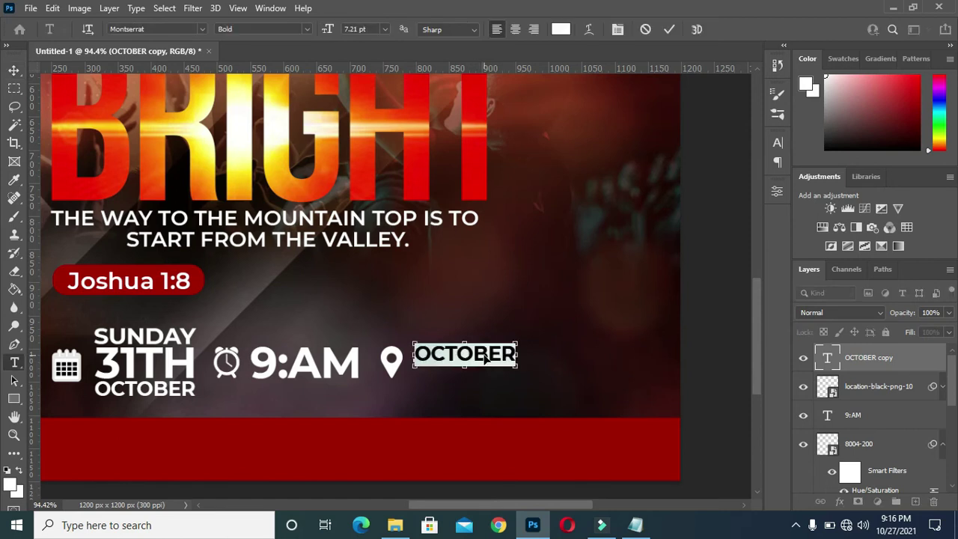
{"action": "key", "text": "ctrl+v"}
{"action": "left_click", "coordinate": [669, 29]}
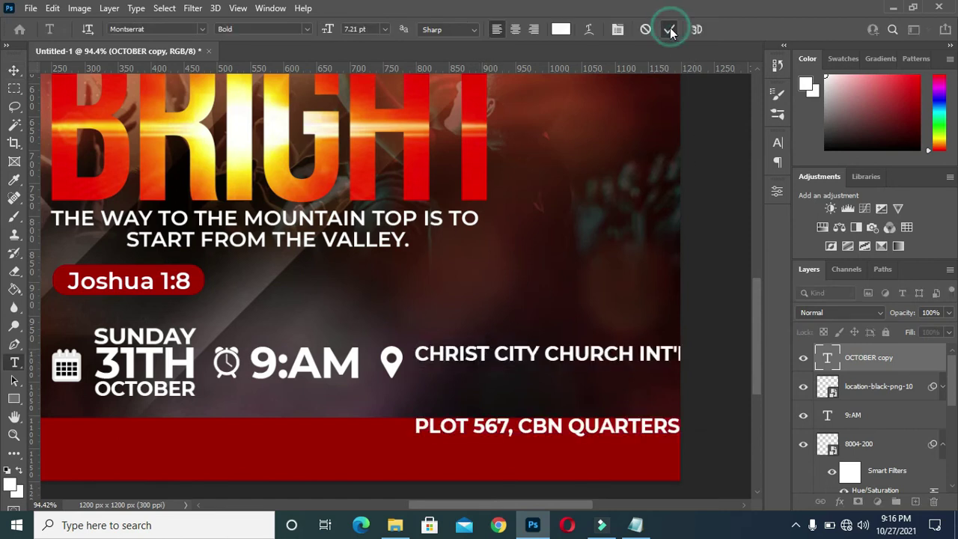
{"action": "left_click", "coordinate": [777, 142]}
Set the address text's leading to 7 pt so its two lines stack closely
{"action": "left_click_drag", "start_coordinate": [703, 184], "coordinate": [689, 182]}
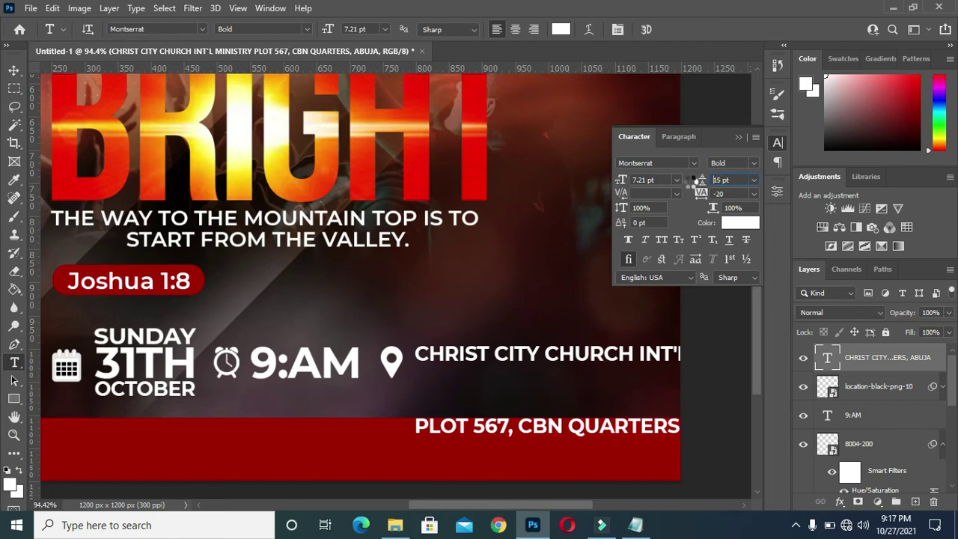
{"action": "left_click_drag", "start_coordinate": [696, 181], "coordinate": [678, 182]}
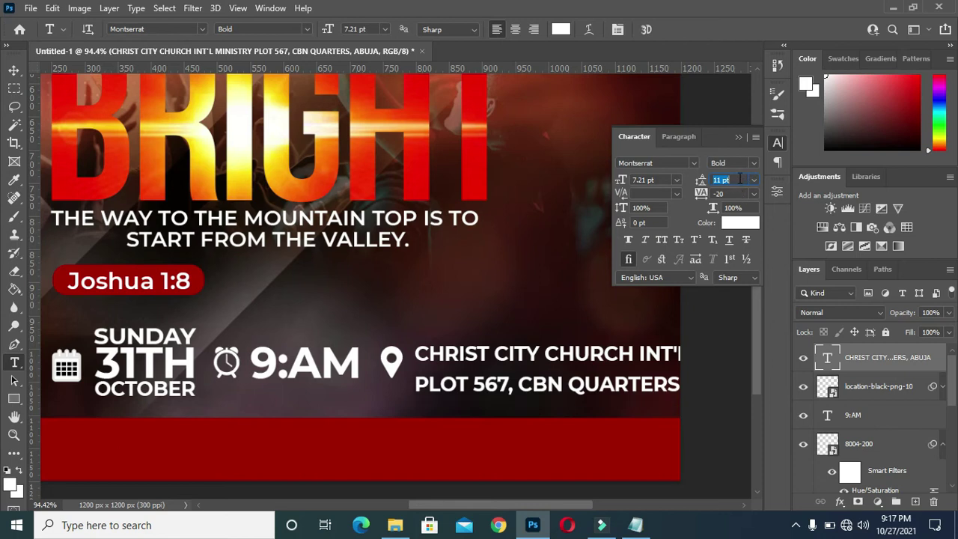
{"action": "left_click", "coordinate": [737, 178]}
{"action": "type", "text": "8"}
{"action": "key", "text": "Return"}
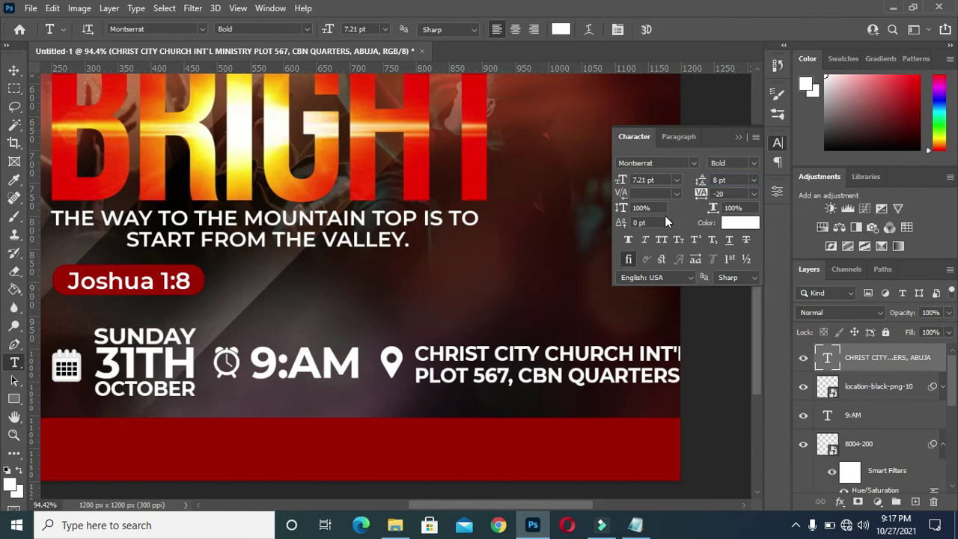
{"action": "left_click", "coordinate": [731, 180]}
{"action": "type", "text": "7"}
{"action": "key", "text": "Return"}
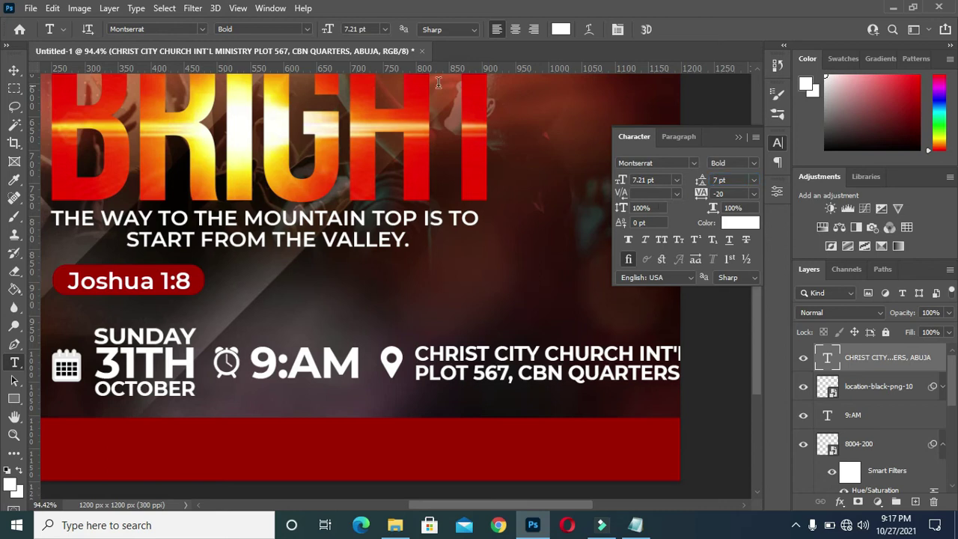
{"action": "left_click", "coordinate": [13, 69]}
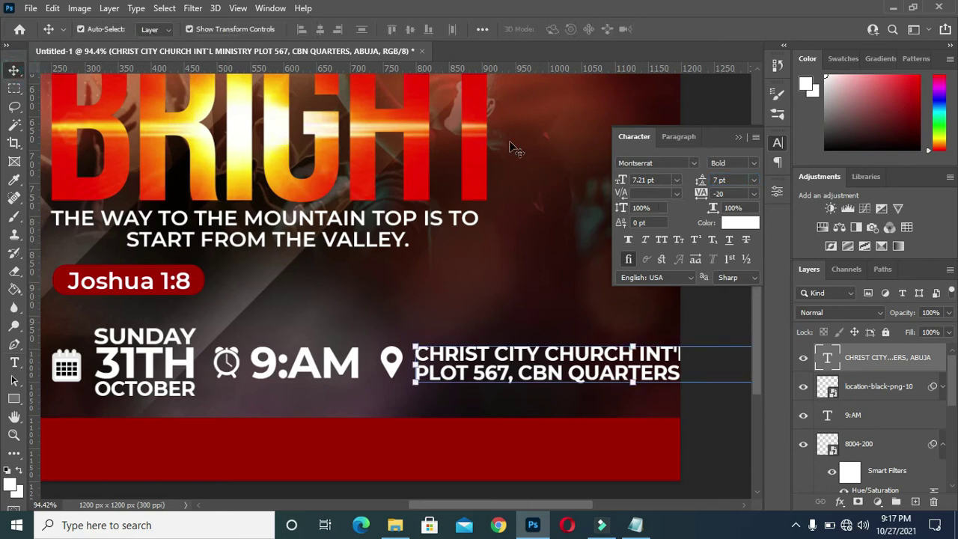
{"action": "left_click", "coordinate": [738, 136]}
{"action": "scroll", "coordinate": [552, 311], "scroll_direction": "down", "scroll_amount": 3}
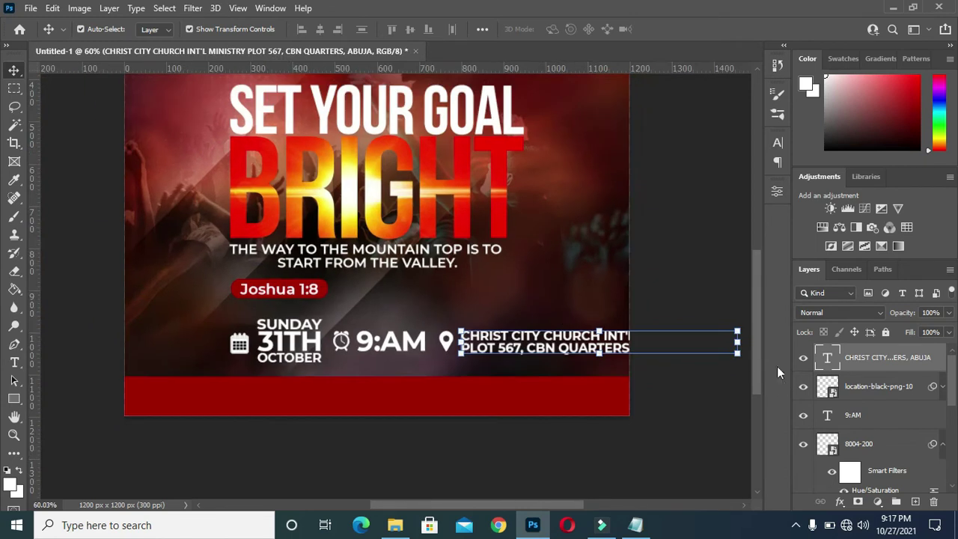
Scale the address text to about 52% and nudge it left beside the pin, aligned with 9:AM
{"action": "left_click_drag", "start_coordinate": [738, 352], "coordinate": [595, 355]}
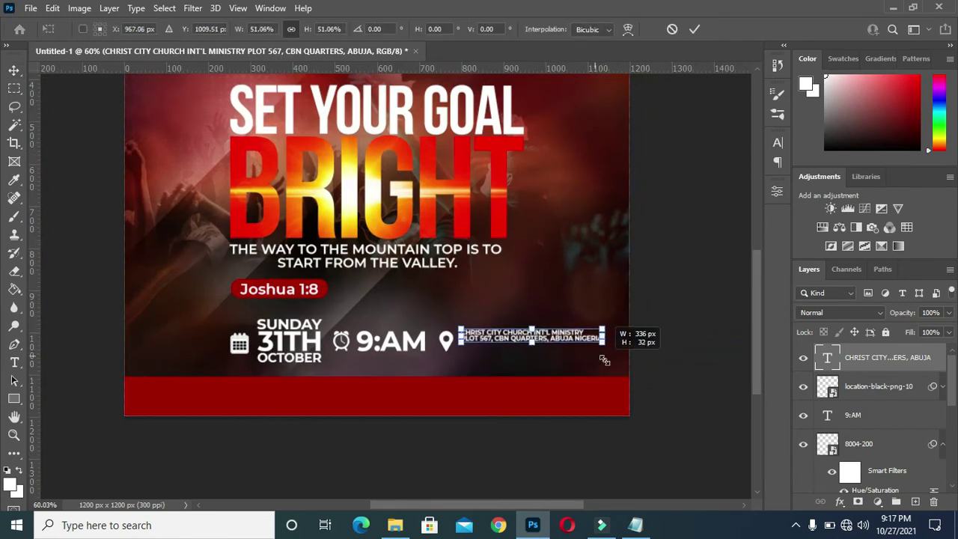
{"action": "left_click_drag", "start_coordinate": [594, 355], "coordinate": [596, 354]}
{"action": "left_click_drag", "start_coordinate": [544, 340], "coordinate": [548, 345]}
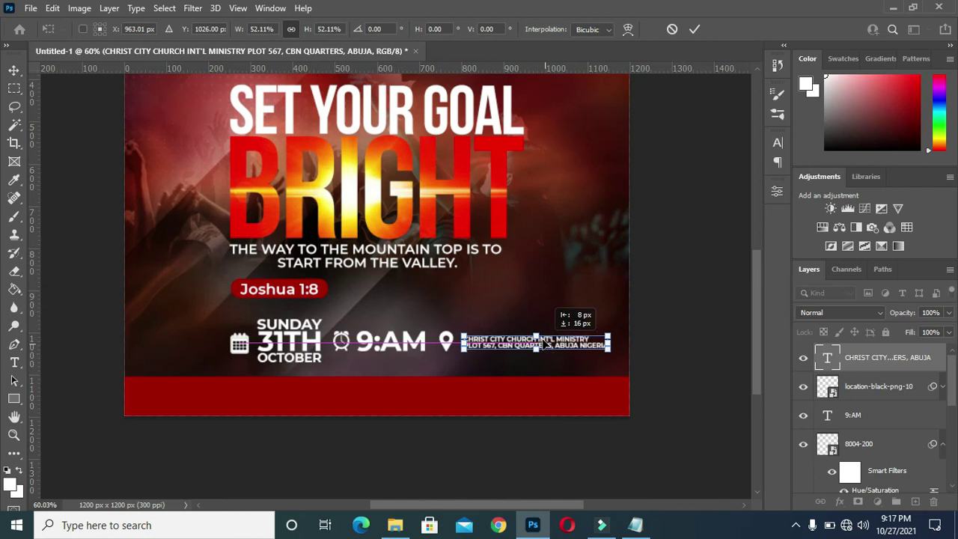
{"action": "left_click_drag", "start_coordinate": [548, 345], "coordinate": [542, 342]}
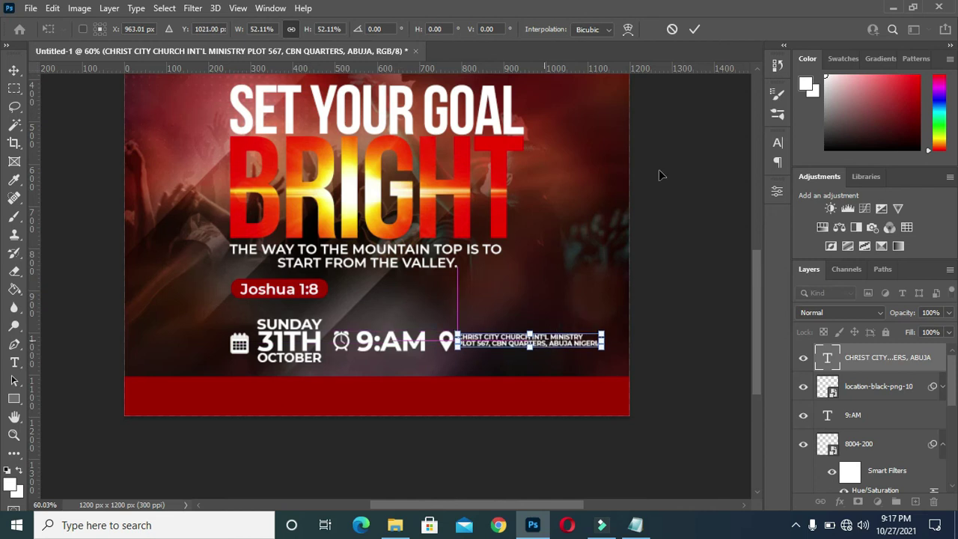
{"action": "scroll", "coordinate": [586, 344], "scroll_direction": "up", "scroll_amount": 3}
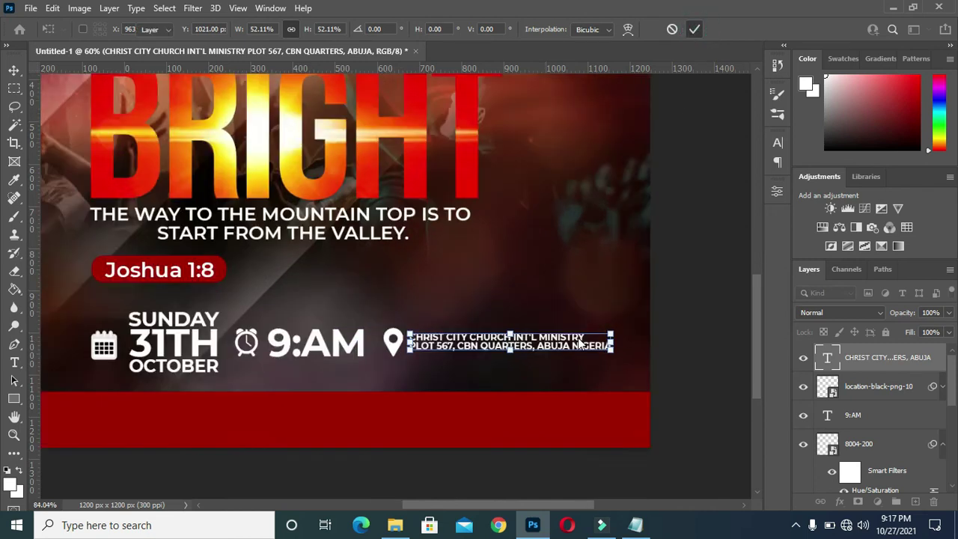
{"action": "key", "text": "Return"}
{"action": "scroll", "coordinate": [707, 326], "scroll_direction": "down", "scroll_amount": 3}
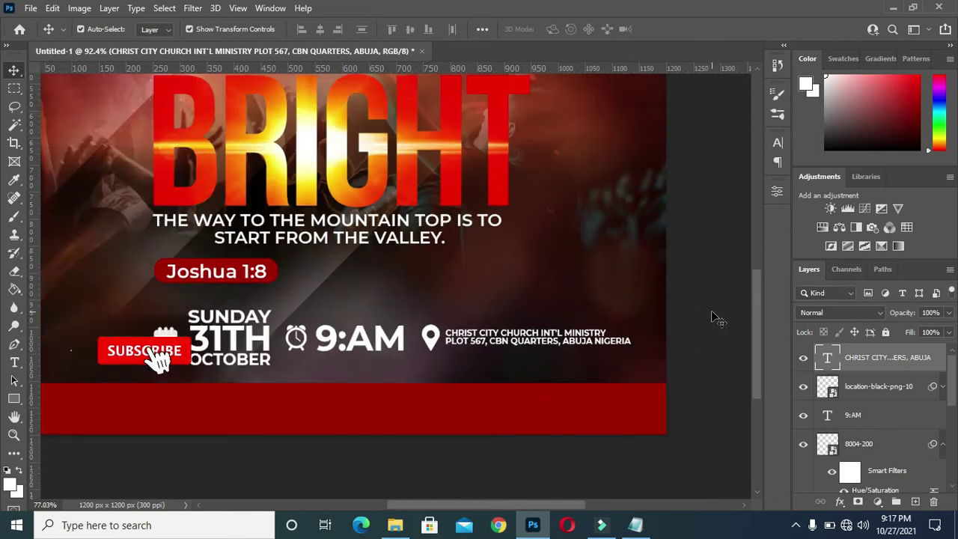
{"action": "left_click", "coordinate": [710, 318]}
{"action": "left_click", "coordinate": [881, 358]}
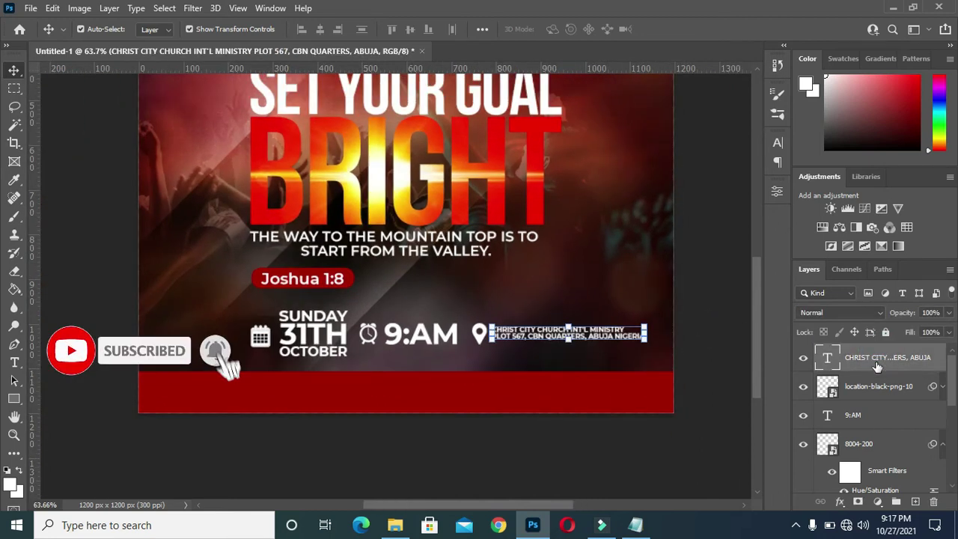
Group the location pin and church address layers as 'Location'
{"action": "left_click", "coordinate": [866, 389], "text": "shift"}
{"action": "key", "text": "ctrl+g"}
{"action": "double_click", "coordinate": [857, 351]}
{"action": "type", "text": "Location"}
{"action": "key", "text": "Return"}
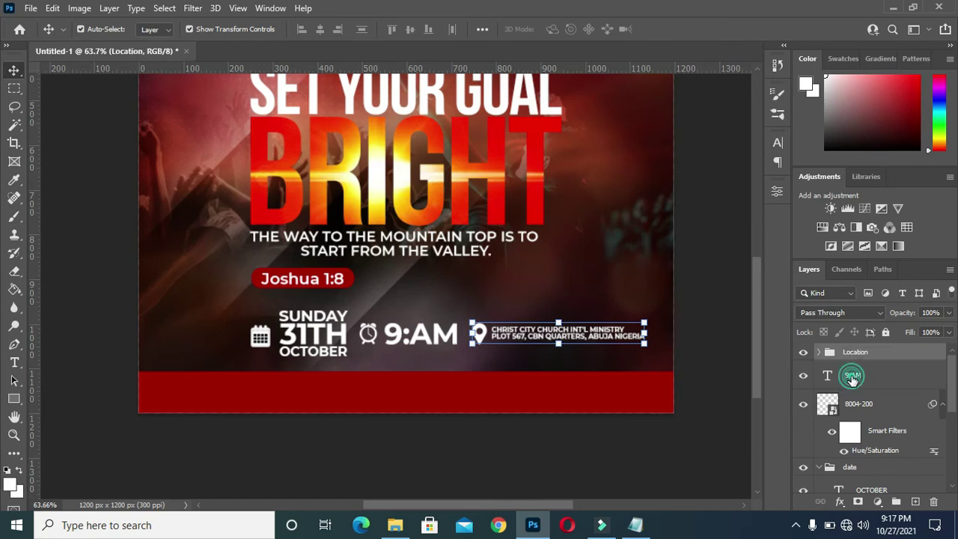
Group the clock icon and 9:AM layers as 'Time' and collapse the date group
{"action": "left_click", "coordinate": [857, 378]}
{"action": "left_click", "coordinate": [875, 405], "text": "shift"}
{"action": "key", "text": "ctrl+g"}
{"action": "double_click", "coordinate": [856, 369]}
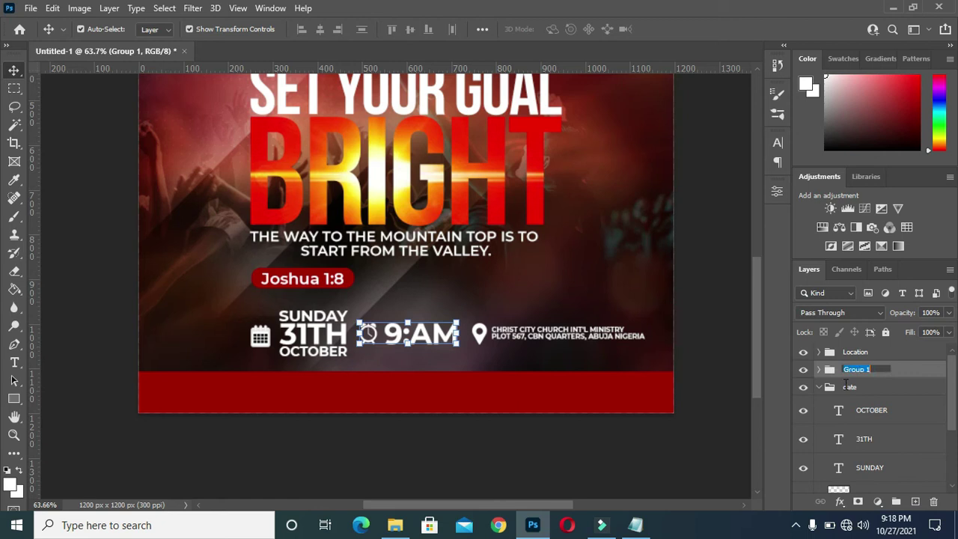
{"action": "type", "text": "Time"}
{"action": "key", "text": "Return"}
{"action": "key", "text": "t"}
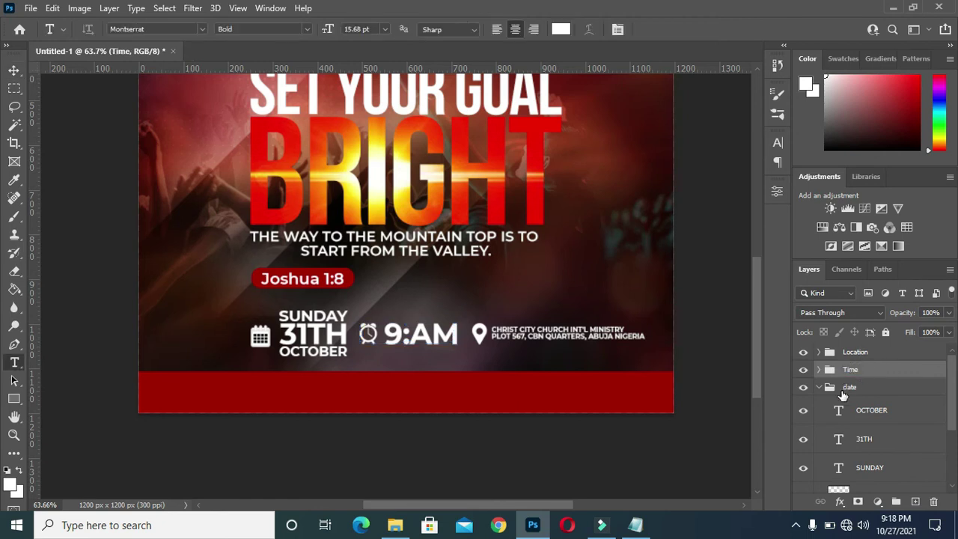
{"action": "left_click", "coordinate": [817, 386]}
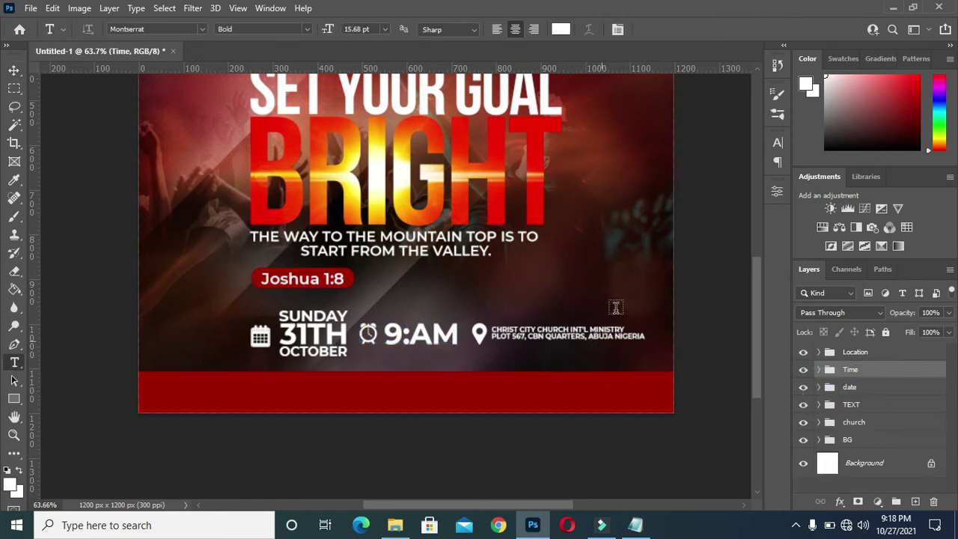
{"action": "left_click", "coordinate": [14, 72]}
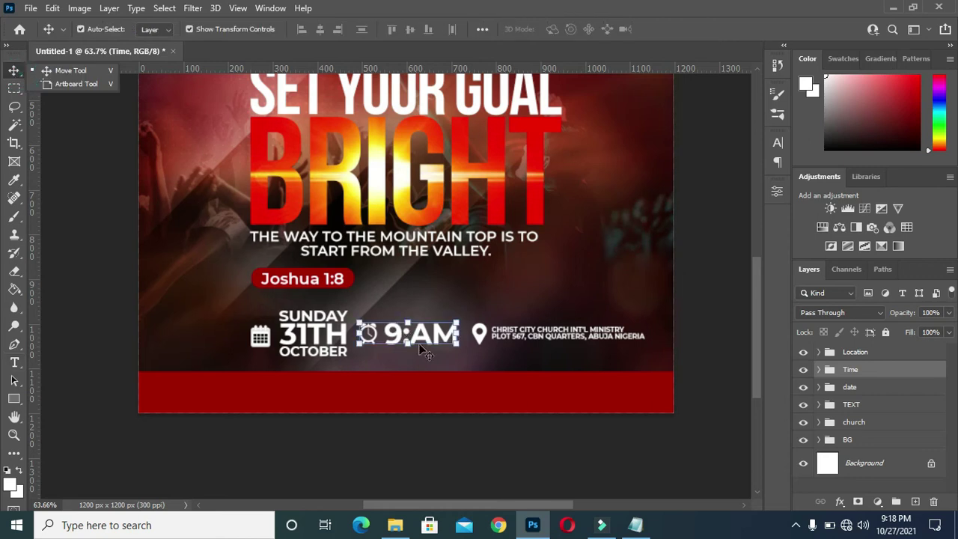
{"action": "left_click", "coordinate": [454, 453]}
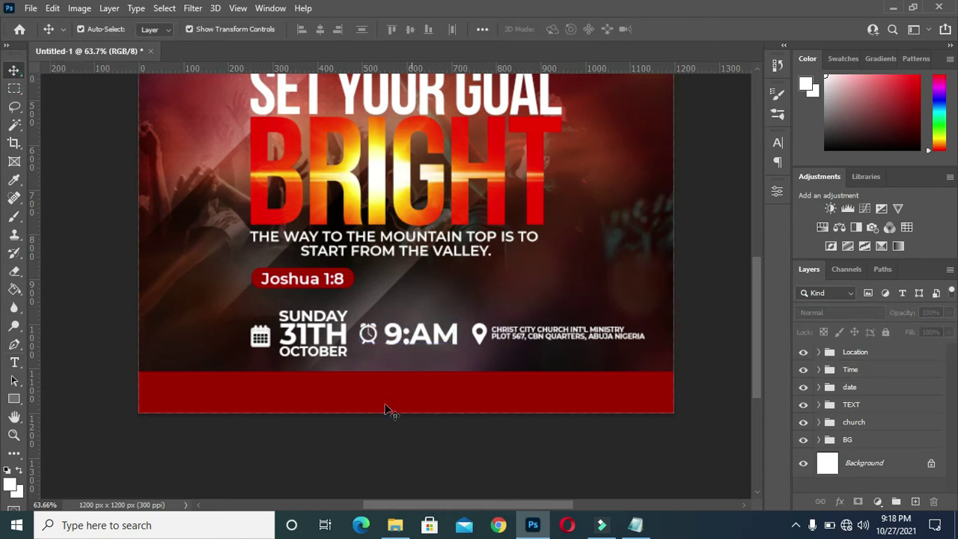
Scale the date and Time groups together down to about 83%
{"action": "left_click", "coordinate": [851, 369]}
{"action": "left_click", "coordinate": [849, 387]}
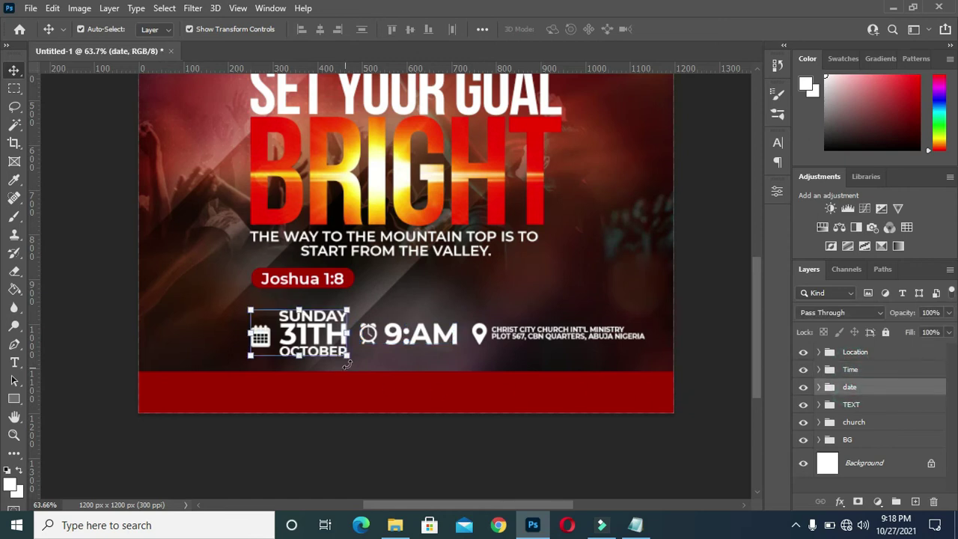
{"action": "left_click", "coordinate": [850, 369], "text": "ctrl"}
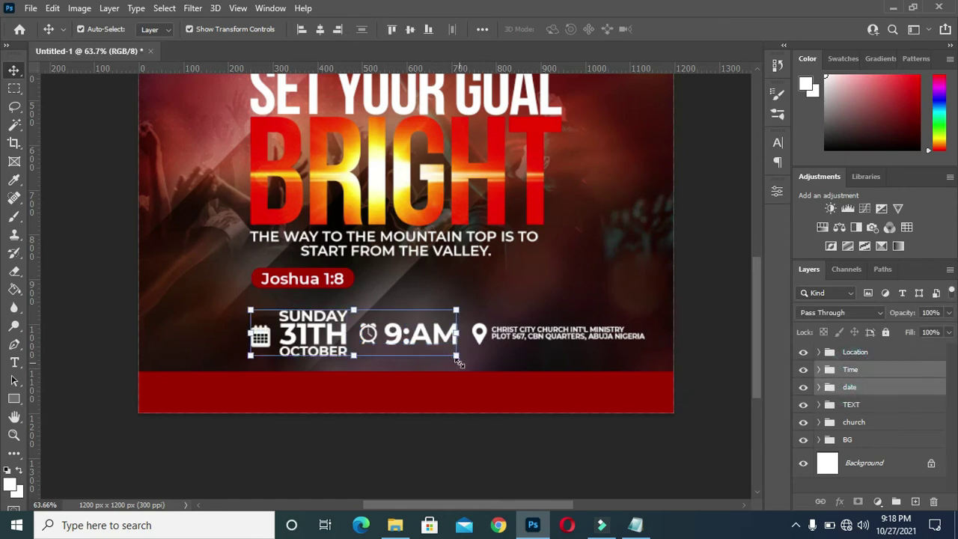
{"action": "left_click_drag", "start_coordinate": [456, 356], "coordinate": [416, 352]}
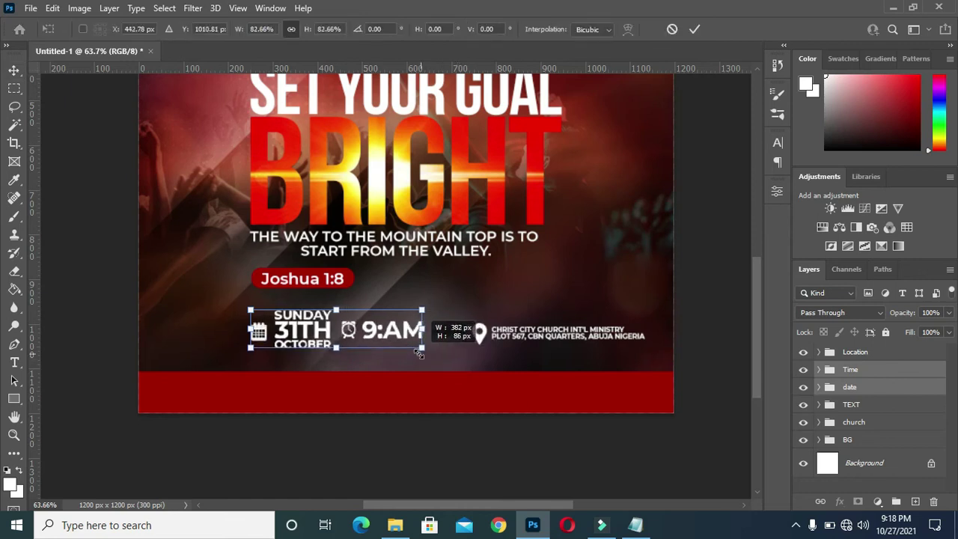
{"action": "left_click", "coordinate": [693, 30]}
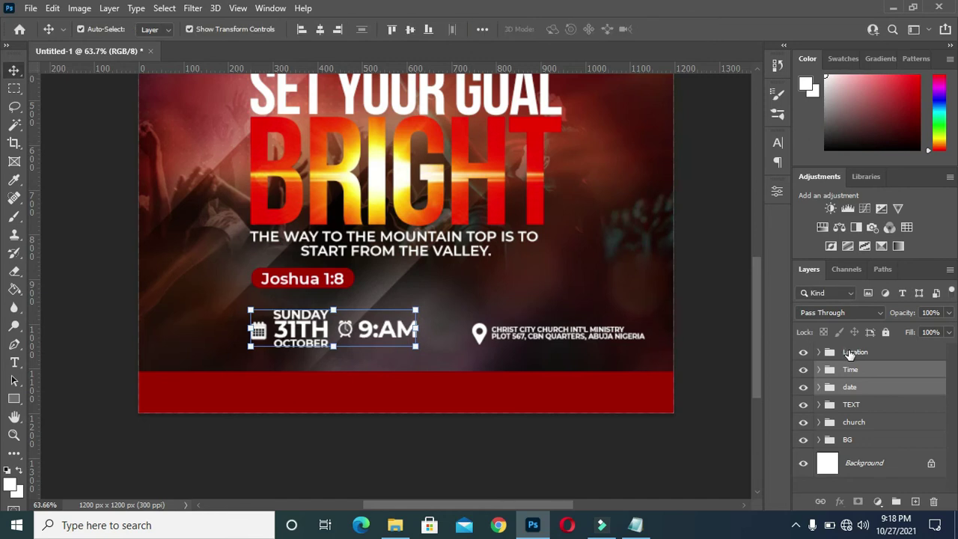
Scale the Location group down to about 87%, closer to 9:AM
{"action": "left_click", "coordinate": [848, 351]}
{"action": "left_click_drag", "start_coordinate": [642, 341], "coordinate": [626, 337]}
{"action": "left_click_drag", "start_coordinate": [623, 338], "coordinate": [537, 338]}
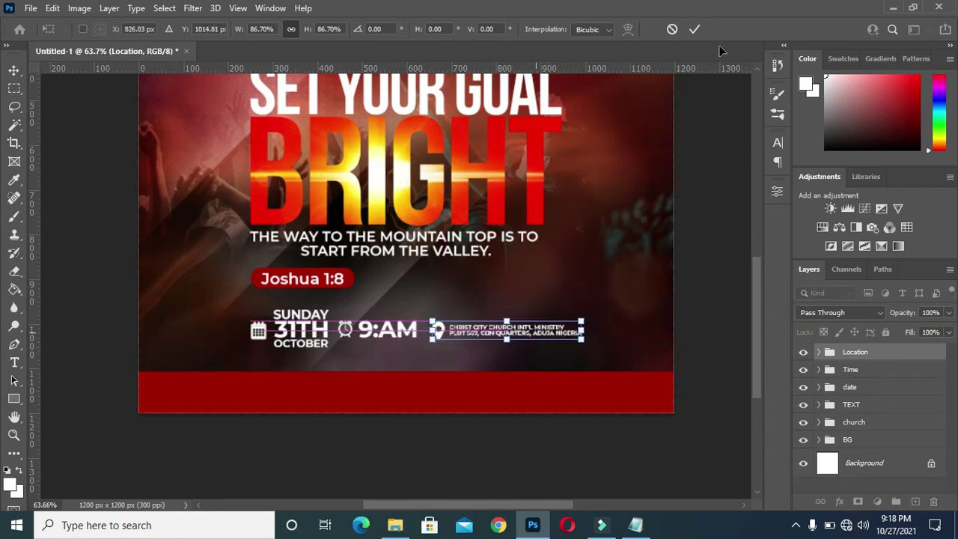
{"action": "left_click", "coordinate": [693, 29]}
{"action": "left_click", "coordinate": [695, 251]}
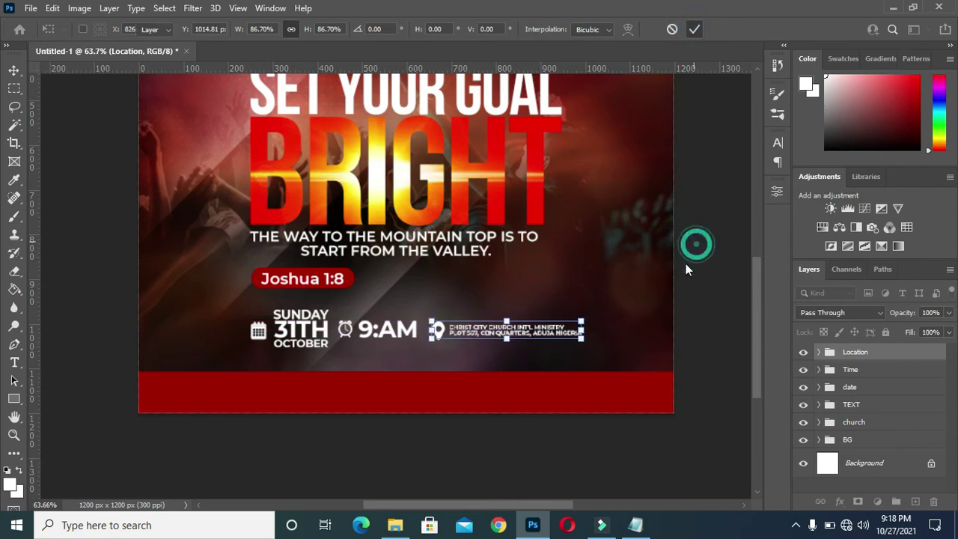
{"action": "scroll", "coordinate": [557, 340], "scroll_direction": "up", "scroll_amount": 5}
{"action": "left_click", "coordinate": [555, 340]}
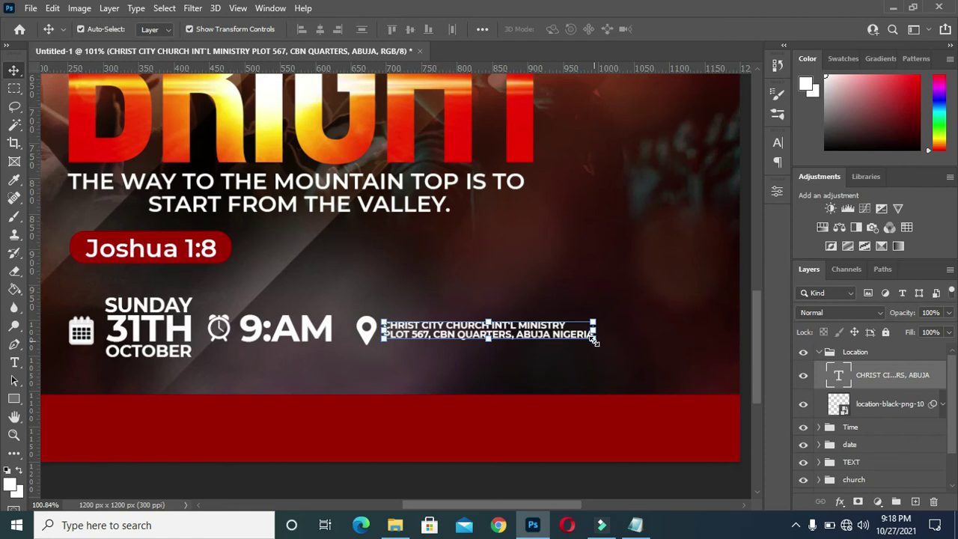
Break the church address so ABUJA NIGERIA sits on its own third line
{"action": "scroll", "coordinate": [464, 276], "scroll_direction": "up", "scroll_amount": 3}
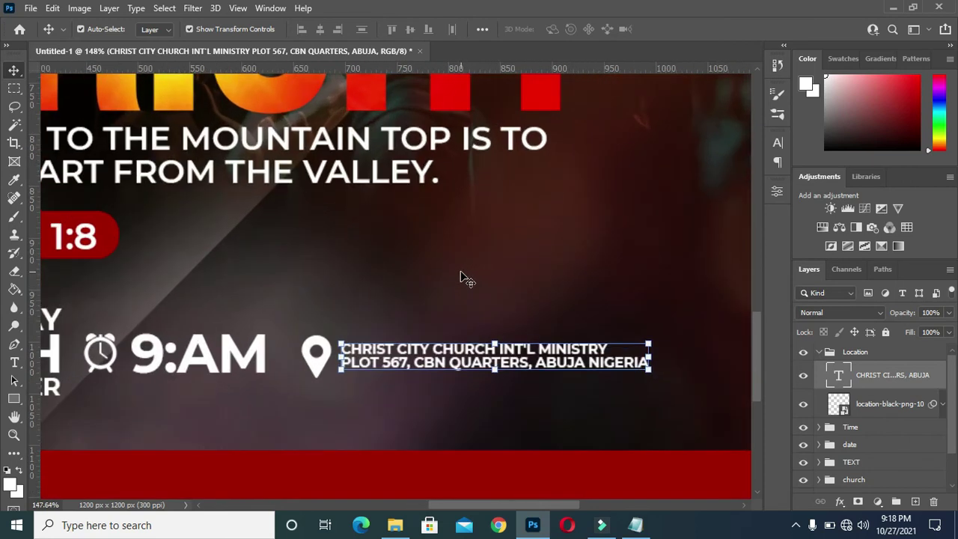
{"action": "double_click", "coordinate": [486, 341]}
{"action": "double_click", "coordinate": [534, 363]}
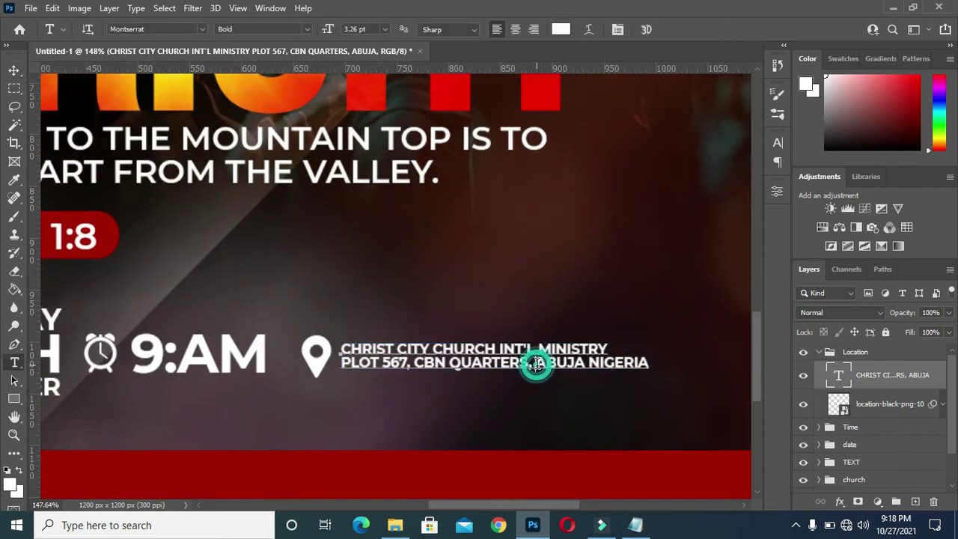
{"action": "key", "text": "Return"}
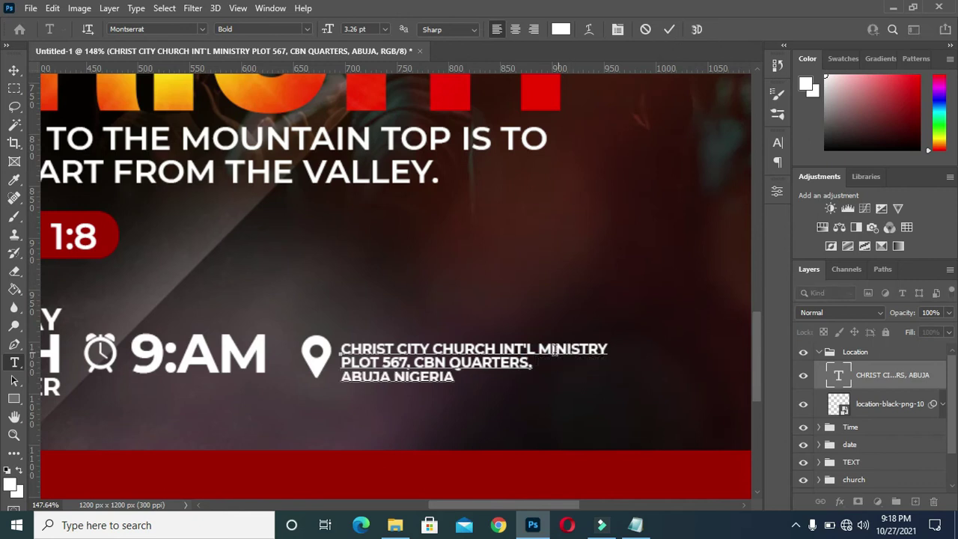
{"action": "left_click", "coordinate": [669, 30]}
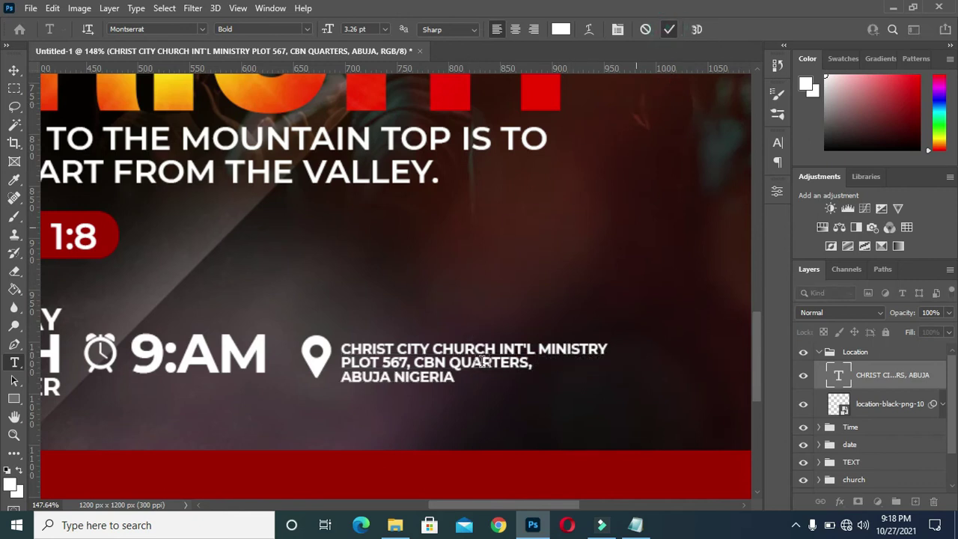
{"action": "left_click", "coordinate": [146, 193]}
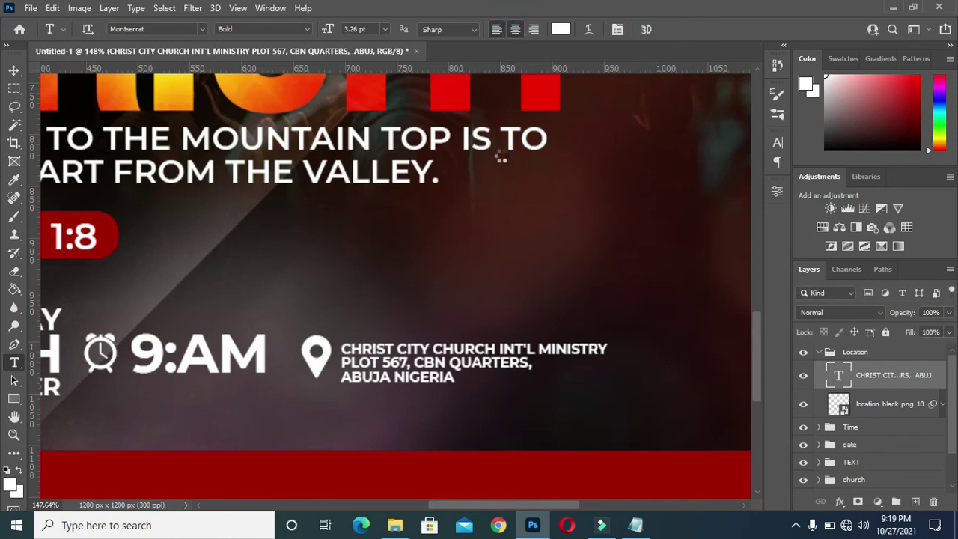
Centre-align the address lines and position them beside the location pin
{"action": "key", "text": "ctrl+shift+c"}
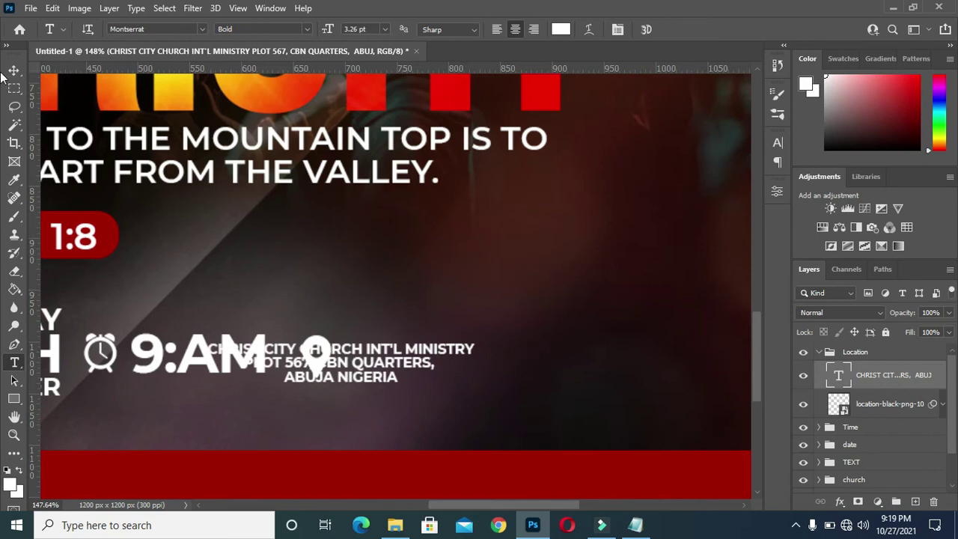
{"action": "left_click", "coordinate": [14, 70]}
{"action": "left_click_drag", "start_coordinate": [383, 364], "coordinate": [521, 365]}
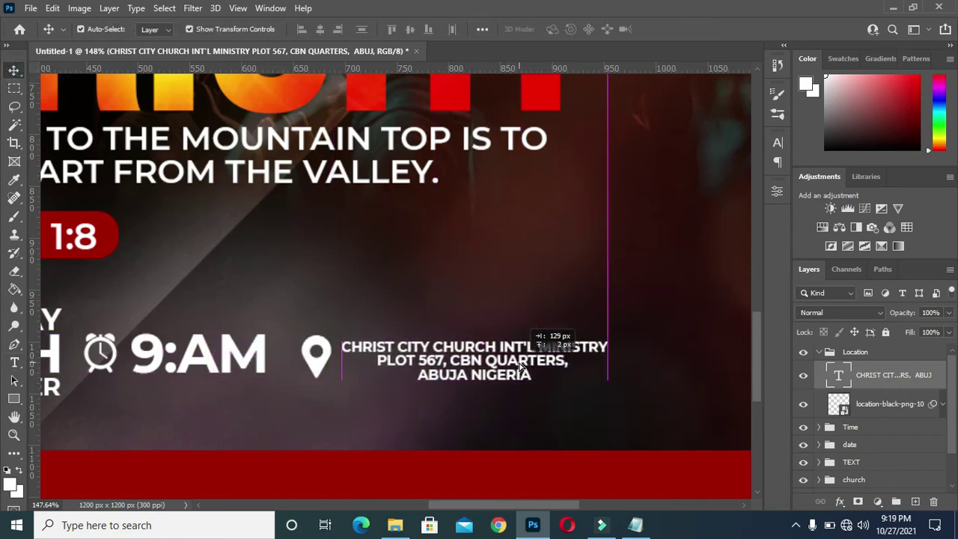
{"action": "left_click_drag", "start_coordinate": [521, 365], "coordinate": [517, 362]}
Enlarge the address text slightly, to roughly 109–112%
{"action": "key", "text": "ctrl+t"}
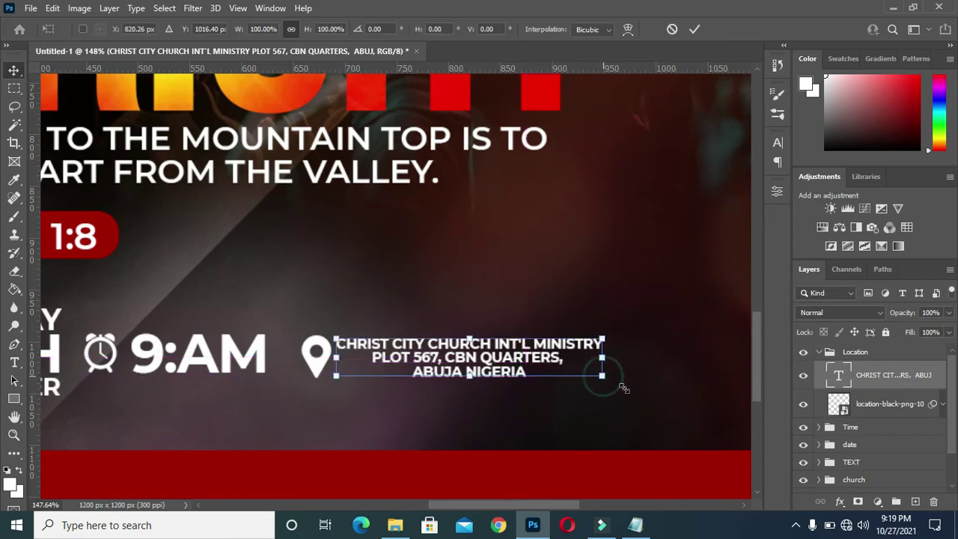
{"action": "left_click_drag", "start_coordinate": [623, 387], "coordinate": [655, 397]}
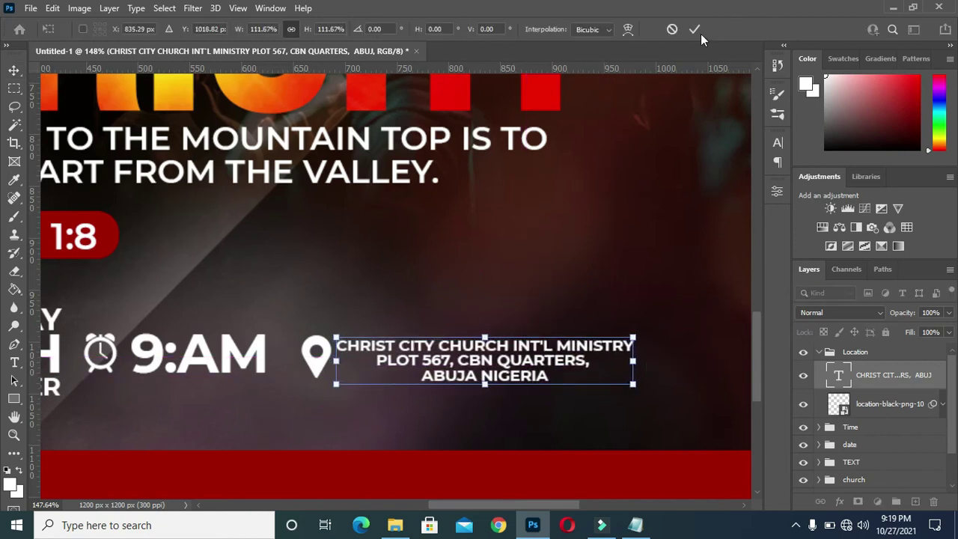
{"action": "scroll", "coordinate": [524, 256], "scroll_direction": "down", "scroll_amount": 3}
{"action": "key", "text": "Return"}
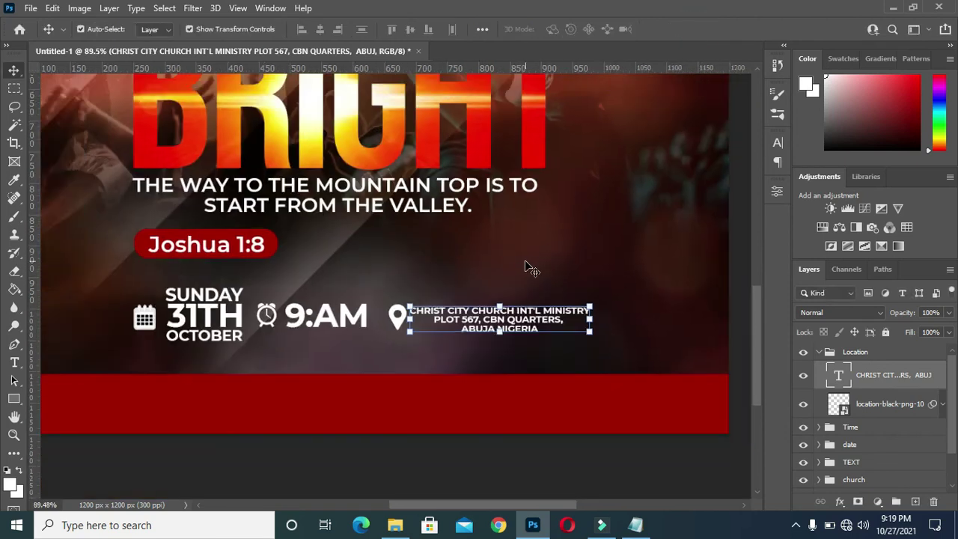
{"action": "scroll", "coordinate": [527, 269], "scroll_direction": "down", "scroll_amount": 1}
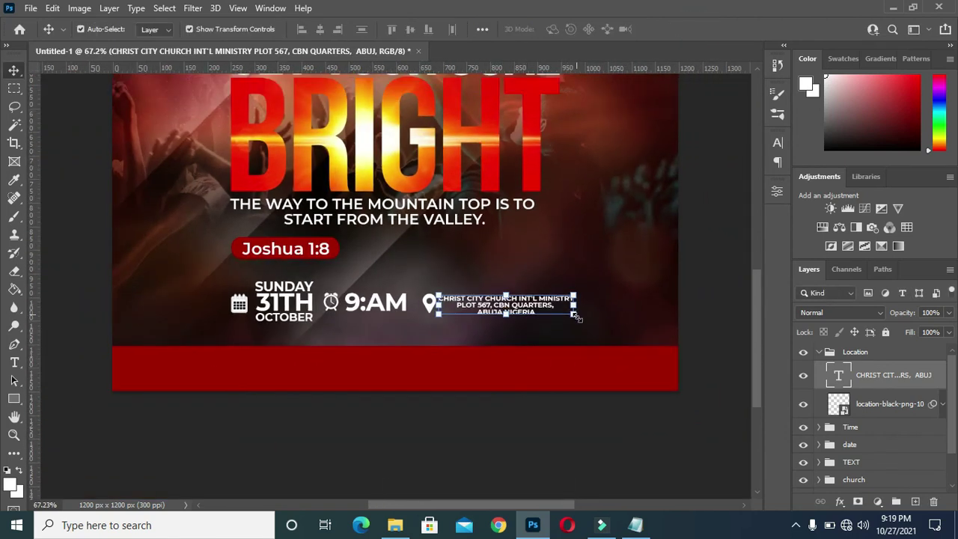
{"action": "left_click_drag", "start_coordinate": [575, 315], "coordinate": [588, 318]}
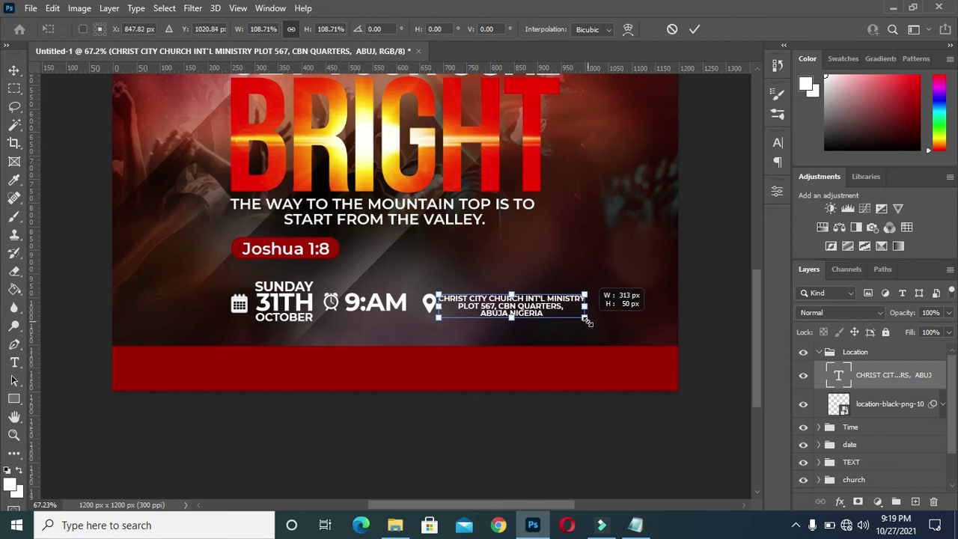
{"action": "left_click", "coordinate": [693, 29]}
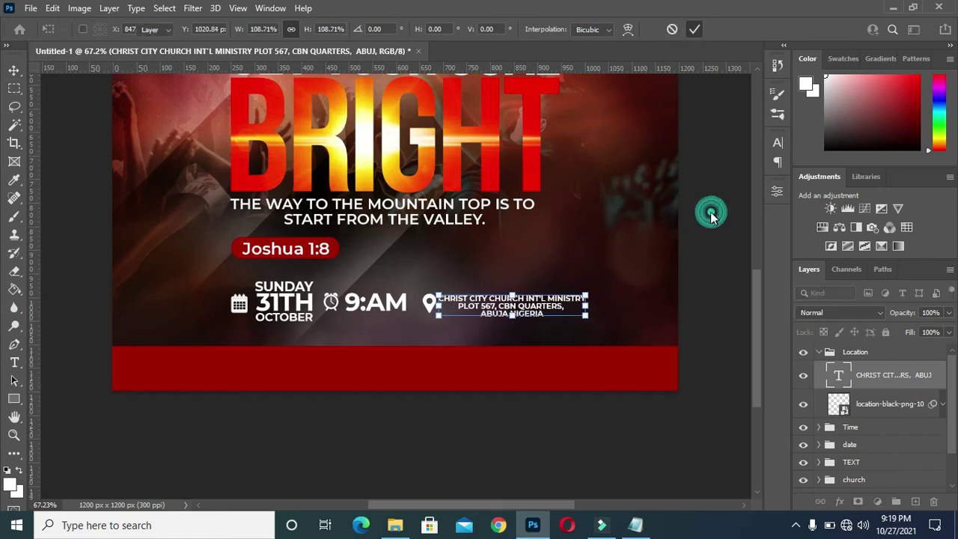
{"action": "scroll", "coordinate": [637, 233], "scroll_direction": "down", "scroll_amount": 3}
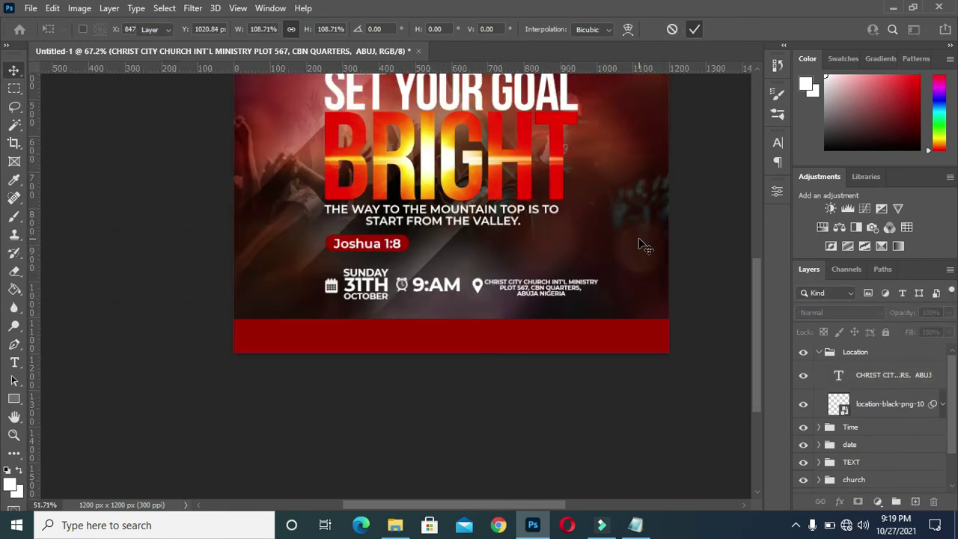
Nudge the location text, then scale up the Location, Time and date groups together
{"action": "left_click", "coordinate": [577, 290]}
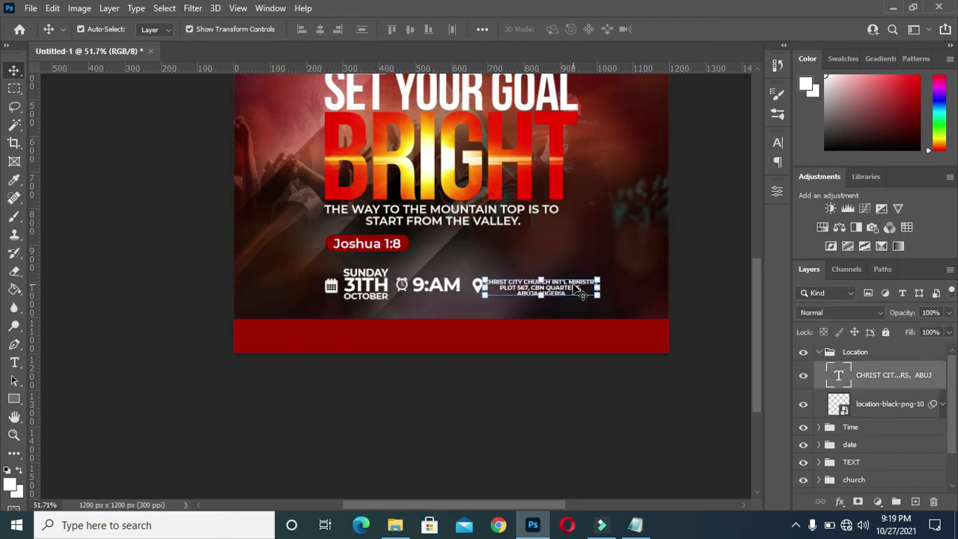
{"action": "left_click_drag", "start_coordinate": [577, 288], "coordinate": [580, 289]}
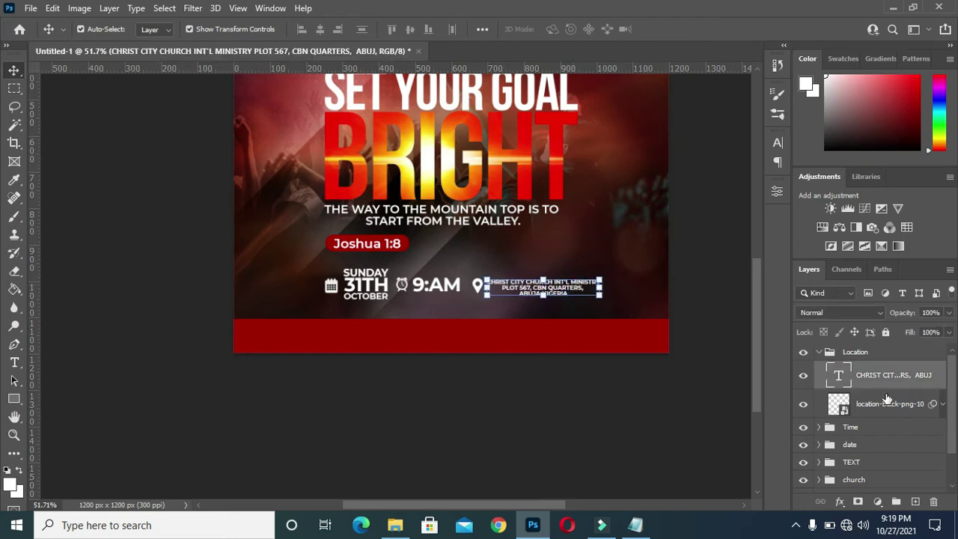
{"action": "left_click", "coordinate": [824, 352]}
{"action": "left_click", "coordinate": [819, 352]}
{"action": "left_click", "coordinate": [849, 388], "text": "shift"}
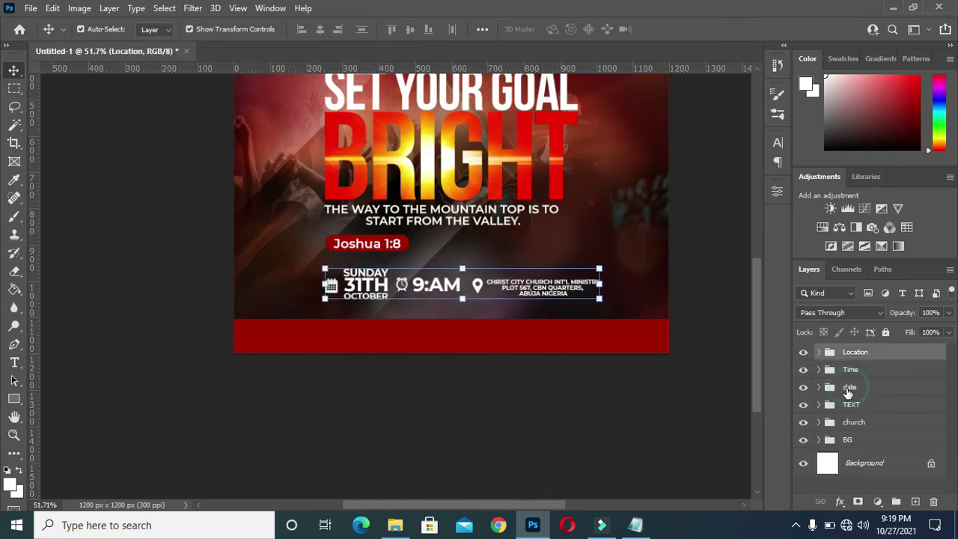
{"action": "key", "text": "Down"}
{"action": "key", "text": "Down"}
{"action": "key", "text": "Down"}
{"action": "key", "text": "Down"}
{"action": "key", "text": "Down"}
{"action": "key", "text": "Down"}
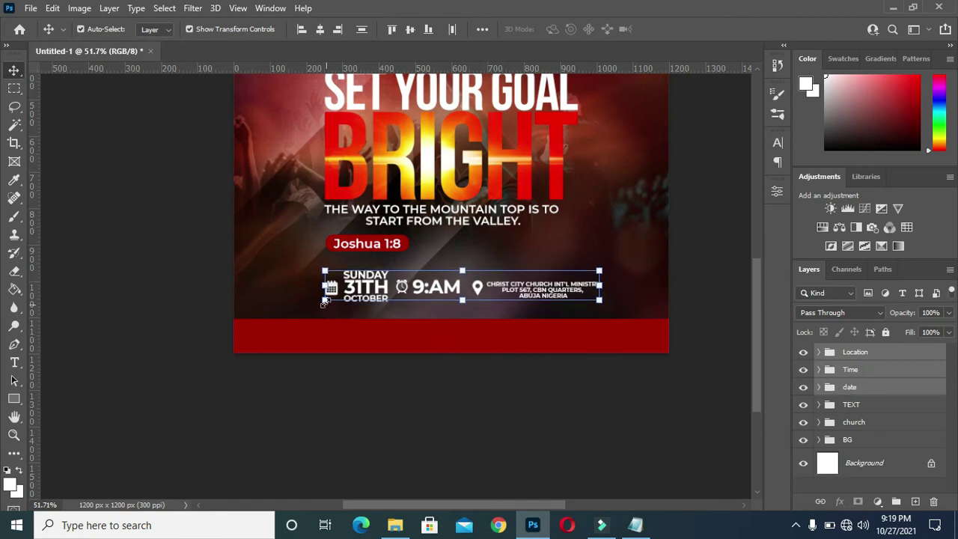
{"action": "left_click_drag", "start_coordinate": [324, 302], "coordinate": [293, 309]}
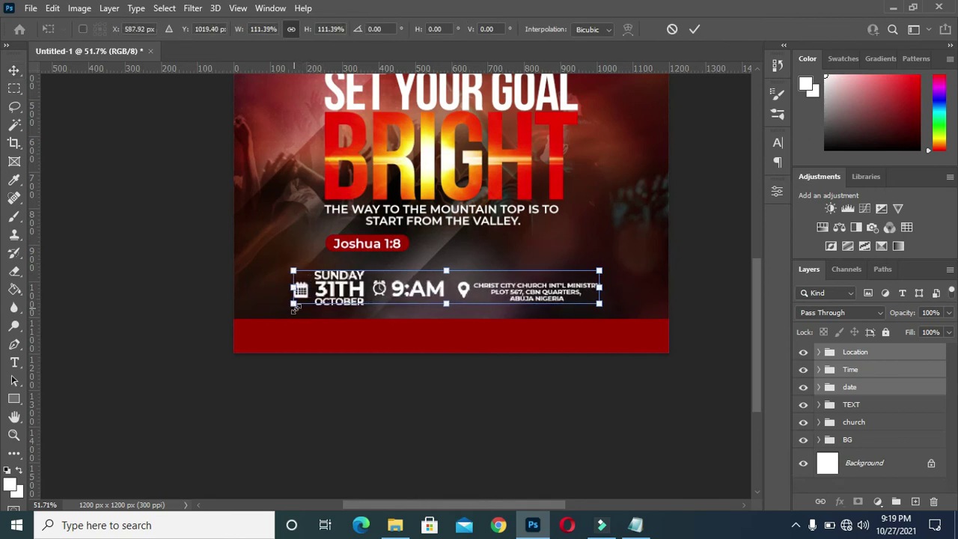
{"action": "left_click", "coordinate": [692, 30]}
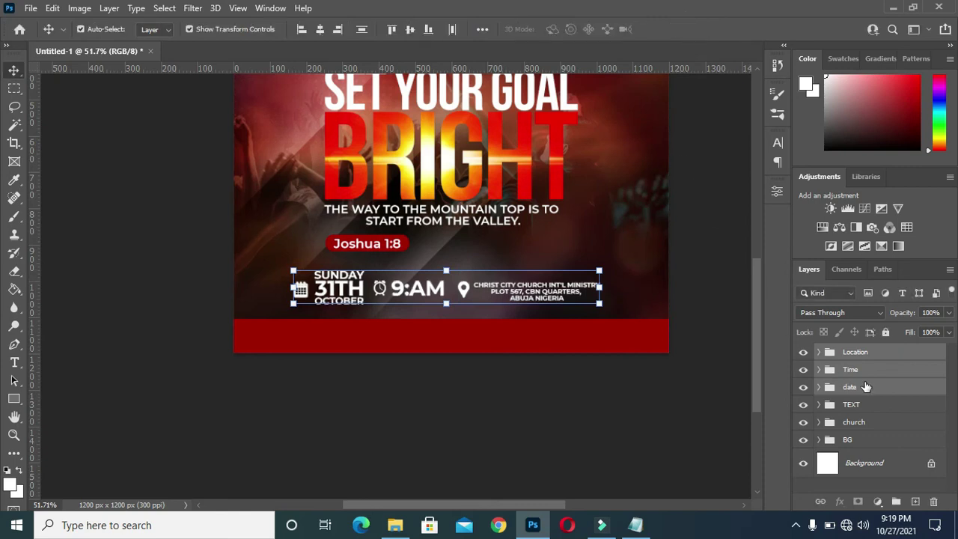
Group Location, Time and date into a group named Venue
{"action": "key", "text": "ctrl+g"}
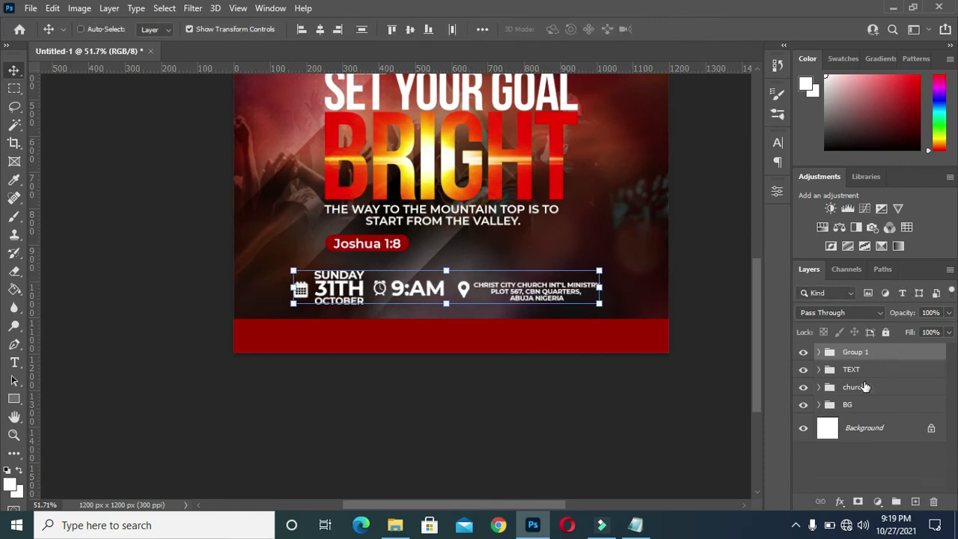
{"action": "double_click", "coordinate": [855, 352]}
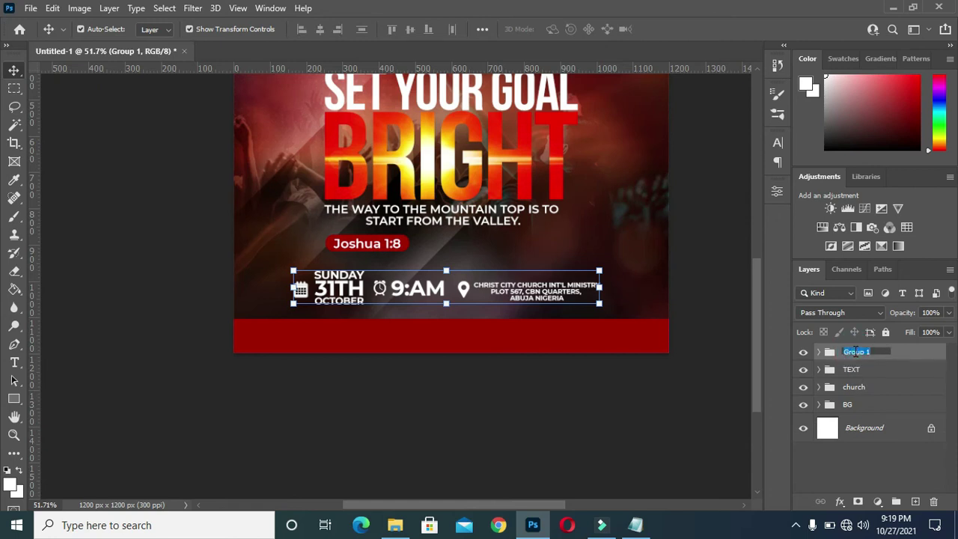
{"action": "type", "text": "v"}
{"action": "key", "text": "Return"}
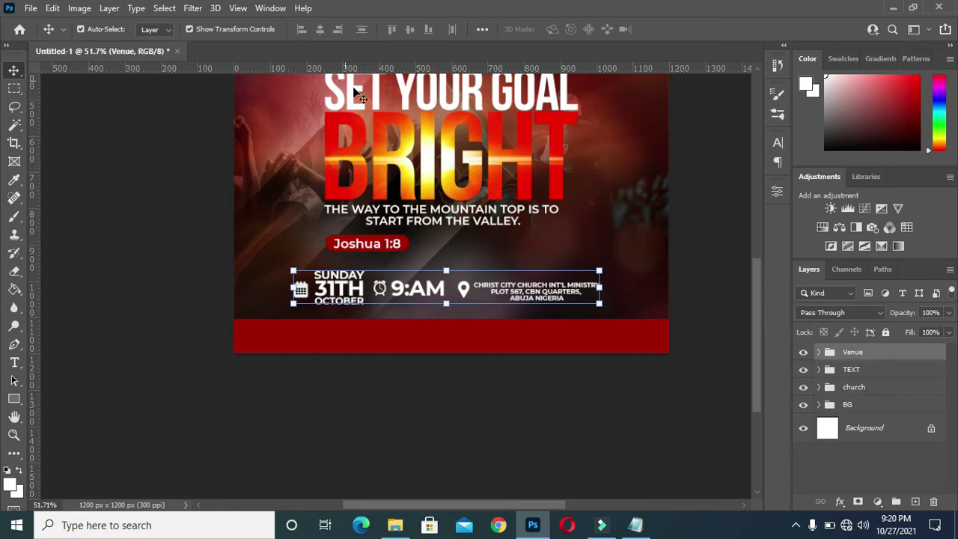
Centre the Venue group horizontally on the flyer canvas
{"action": "key", "text": "ctrl+a"}
{"action": "left_click", "coordinate": [319, 29]}
{"action": "key", "text": "shift+Right"}
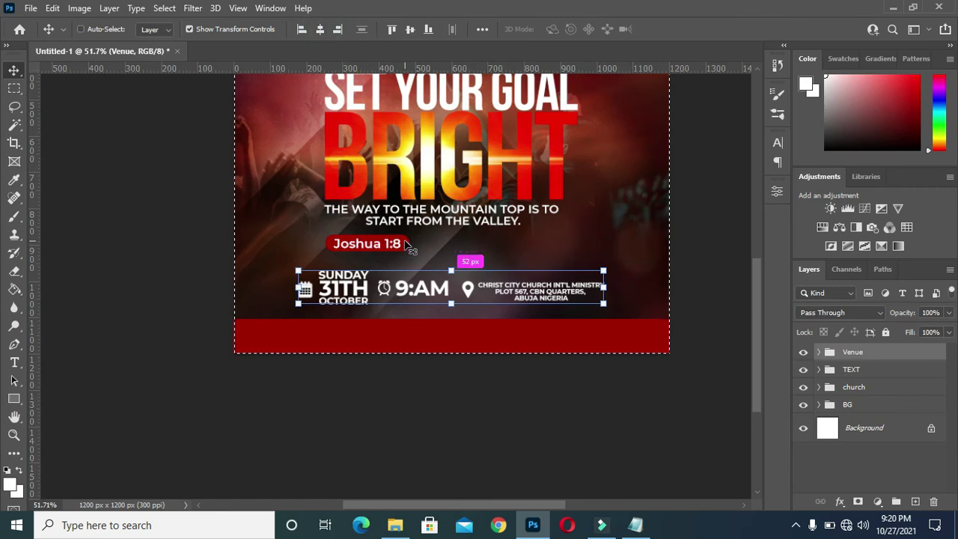
{"action": "key", "text": "ctrl+d"}
{"action": "left_click", "coordinate": [169, 293], "text": "ctrl"}
{"action": "scroll", "coordinate": [401, 308], "scroll_direction": "down", "scroll_amount": 1}
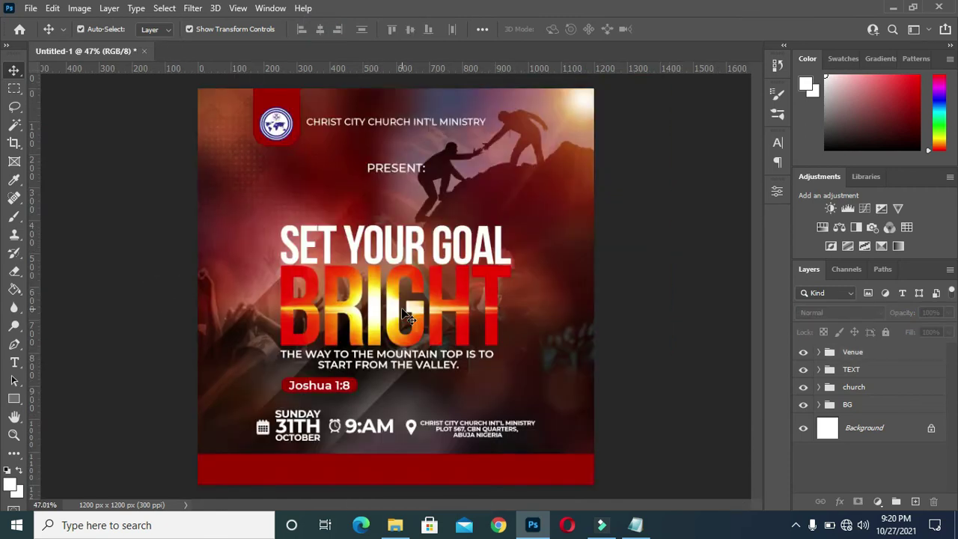
{"action": "scroll", "coordinate": [401, 307], "scroll_direction": "down", "scroll_amount": 1}
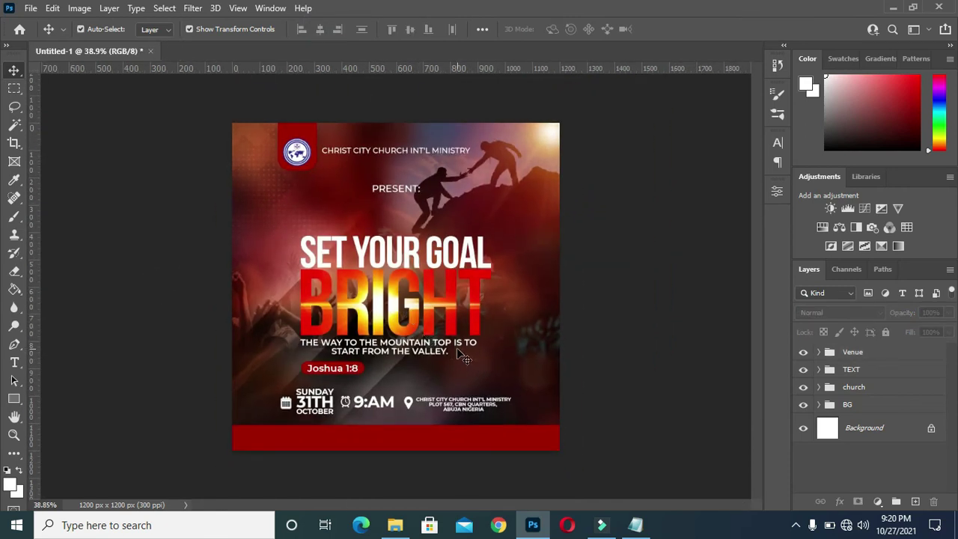
{"action": "scroll", "coordinate": [448, 321], "scroll_direction": "up", "scroll_amount": 2}
{"action": "left_click", "coordinate": [437, 306]}
Add a Bevel & Emboss effect to the SET YOUR GOAL layer
{"action": "scroll", "coordinate": [867, 449], "scroll_direction": "down", "scroll_amount": 1}
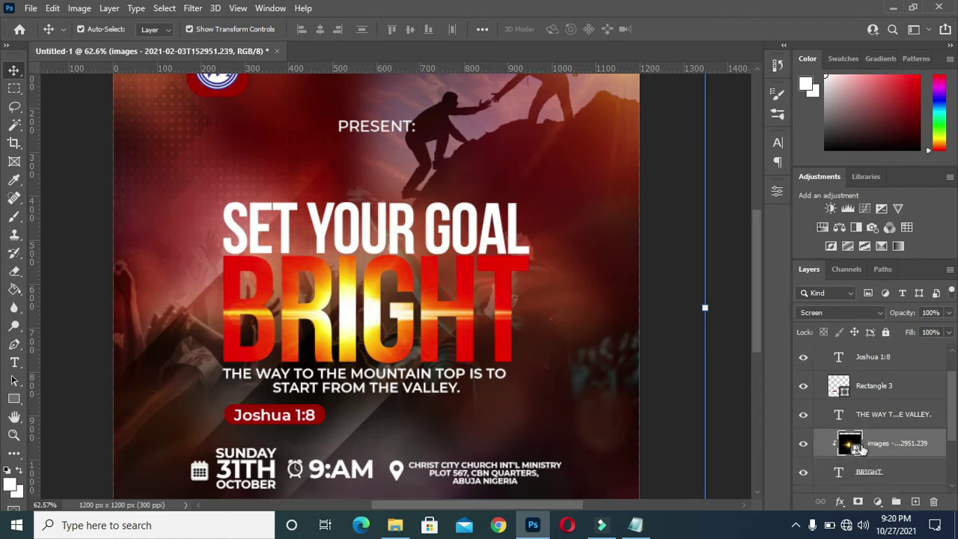
{"action": "scroll", "coordinate": [864, 445], "scroll_direction": "down", "scroll_amount": 1}
{"action": "scroll", "coordinate": [862, 441], "scroll_direction": "down", "scroll_amount": 1}
{"action": "scroll", "coordinate": [862, 442], "scroll_direction": "down", "scroll_amount": 1}
{"action": "left_click", "coordinate": [862, 433]}
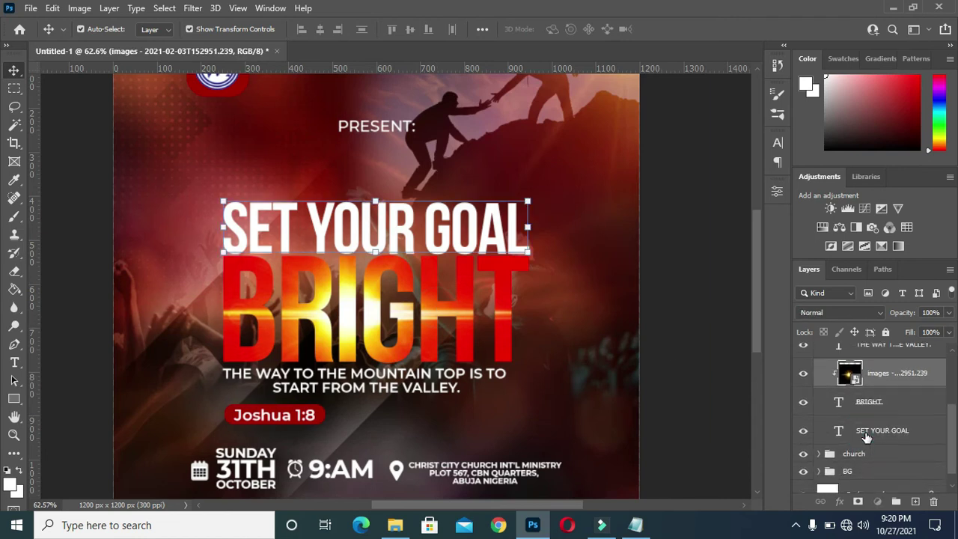
{"action": "left_click", "coordinate": [841, 507]}
{"action": "left_click", "coordinate": [855, 385]}
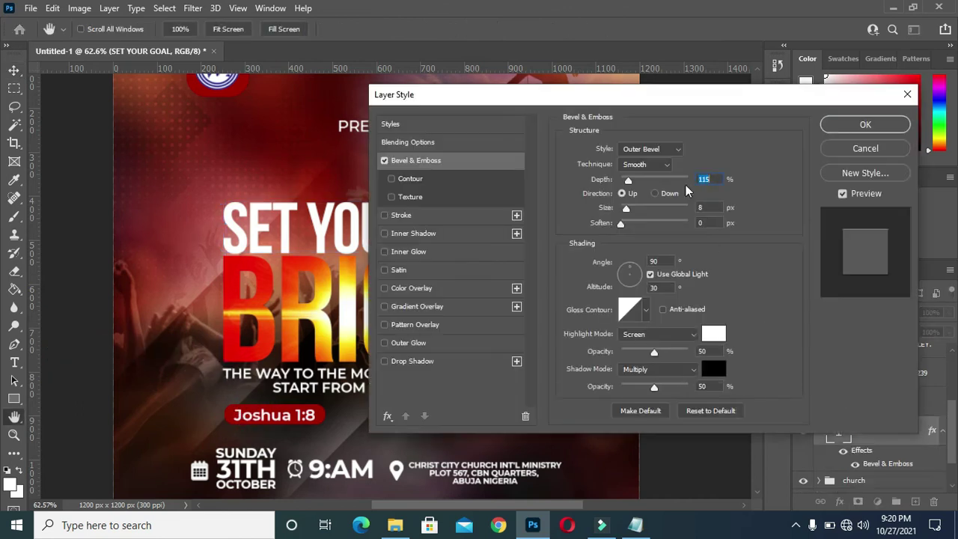
Set the bevel style to Inner Bevel with a 59 px size
{"action": "left_click_drag", "start_coordinate": [637, 97], "coordinate": [767, 106]}
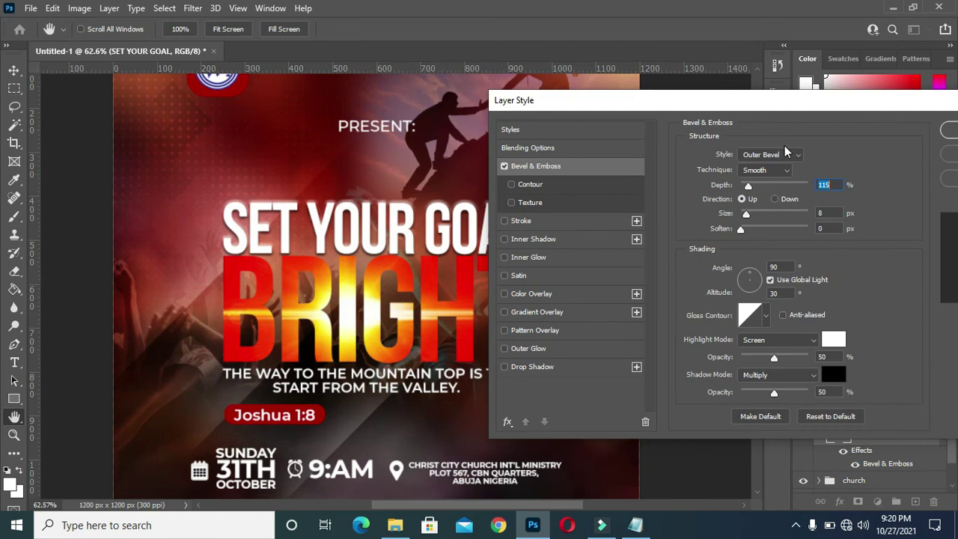
{"action": "left_click", "coordinate": [762, 154]}
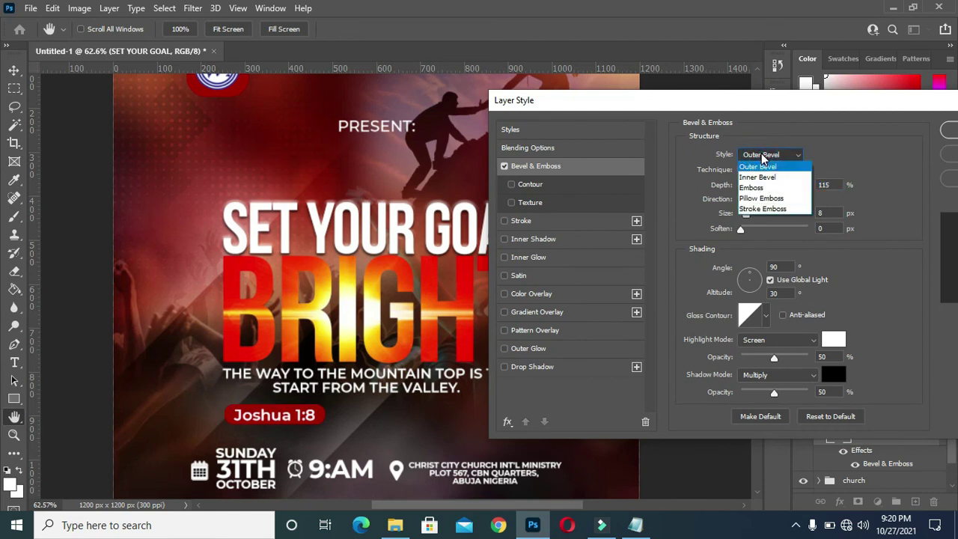
{"action": "left_click", "coordinate": [759, 178]}
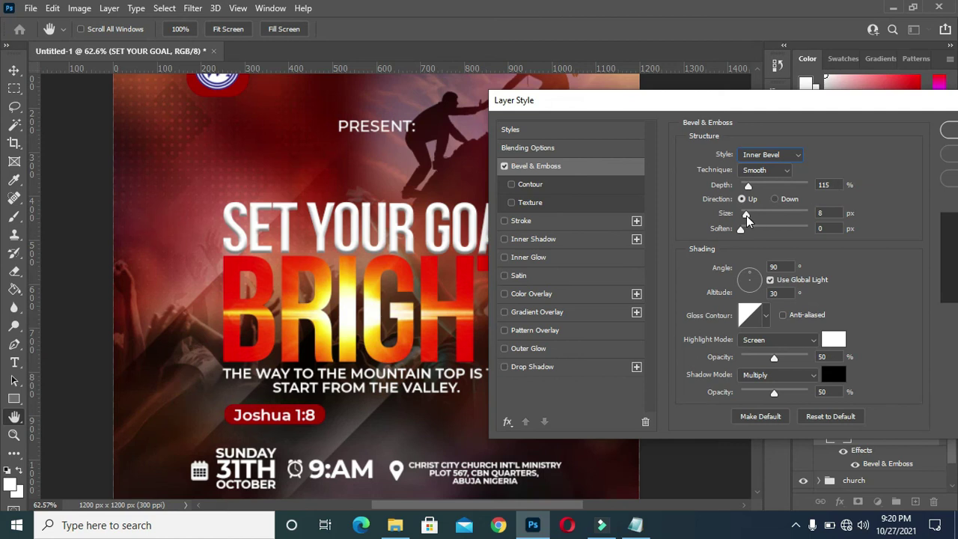
{"action": "left_click_drag", "start_coordinate": [746, 215], "coordinate": [759, 216]}
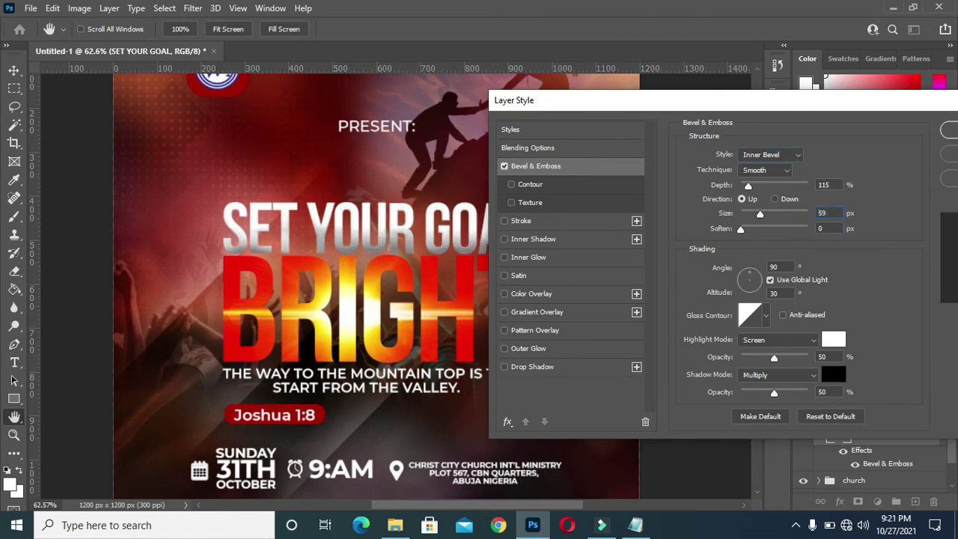
{"action": "left_click", "coordinate": [820, 229]}
Apply the Cove gloss contour and enable Inner Glow on the heading
{"action": "left_click", "coordinate": [766, 313]}
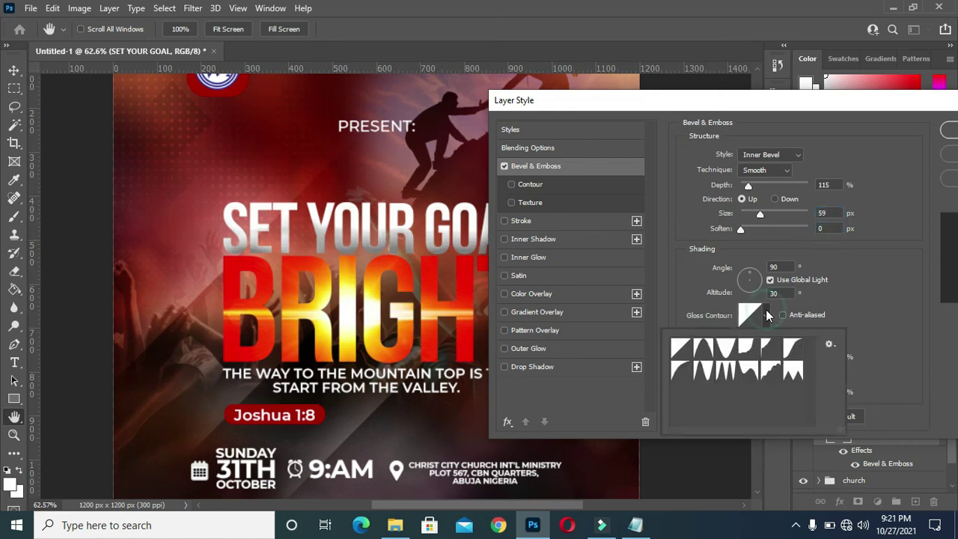
{"action": "left_click", "coordinate": [748, 369]}
{"action": "left_click", "coordinate": [846, 299]}
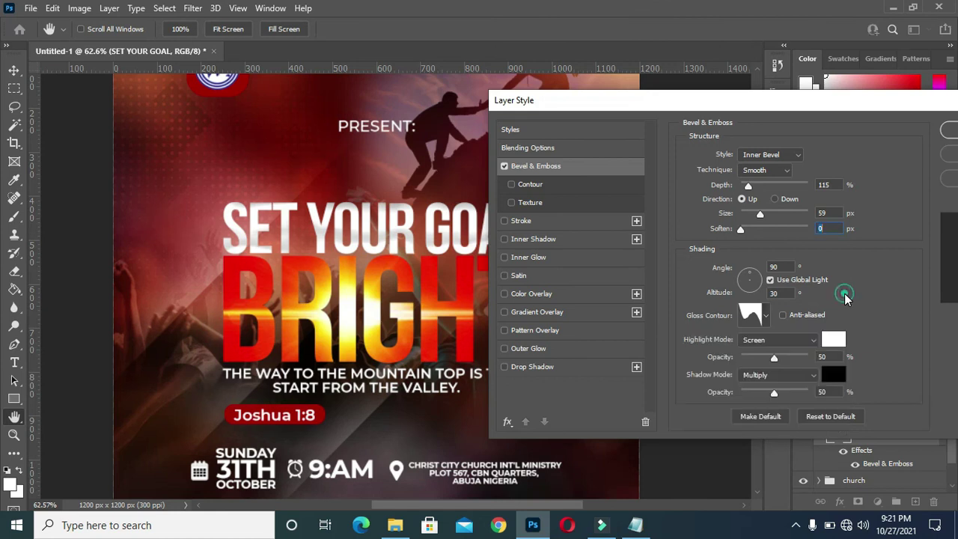
{"action": "left_click", "coordinate": [540, 256]}
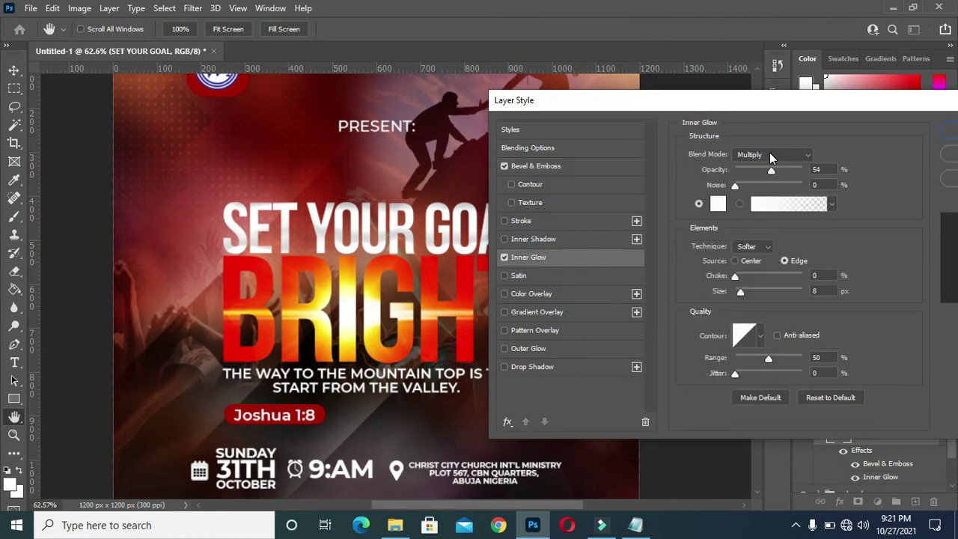
Set the inner glow to Normal blend, 63% opacity and 133 px size
{"action": "left_click", "coordinate": [771, 155]}
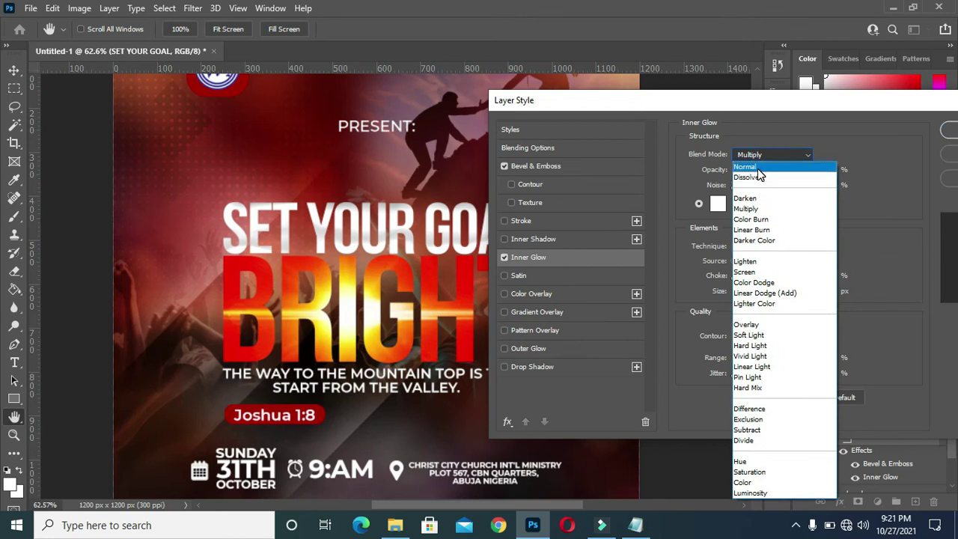
{"action": "left_click", "coordinate": [758, 168]}
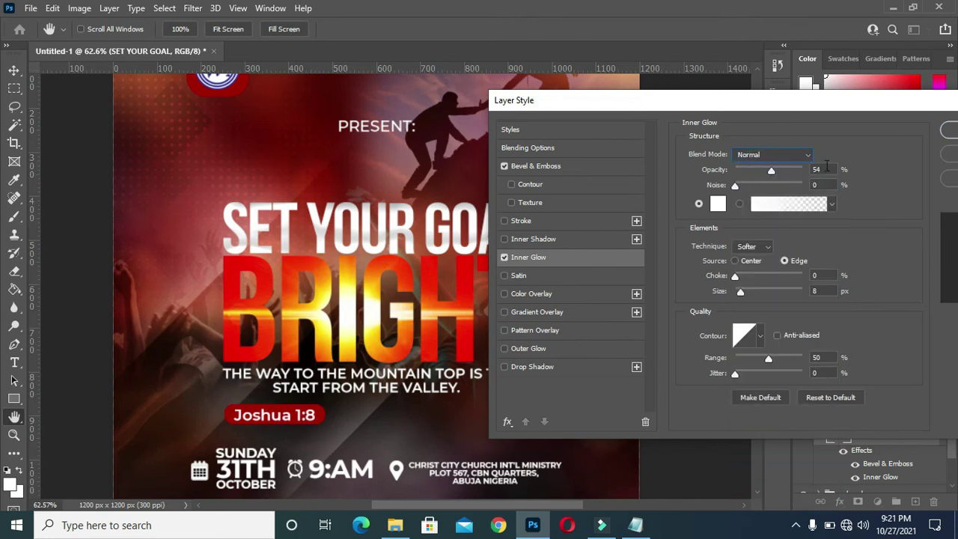
{"action": "double_click", "coordinate": [822, 171]}
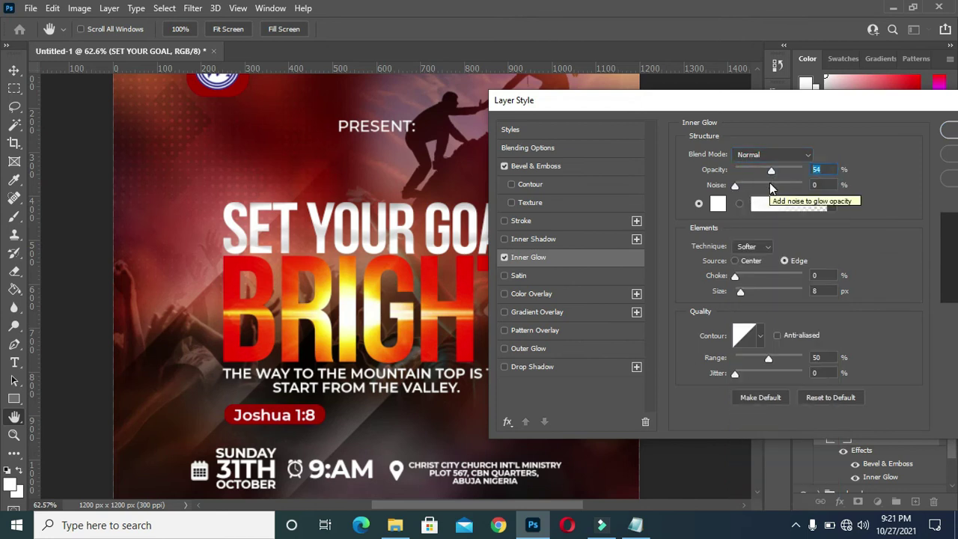
{"action": "type", "text": "63"}
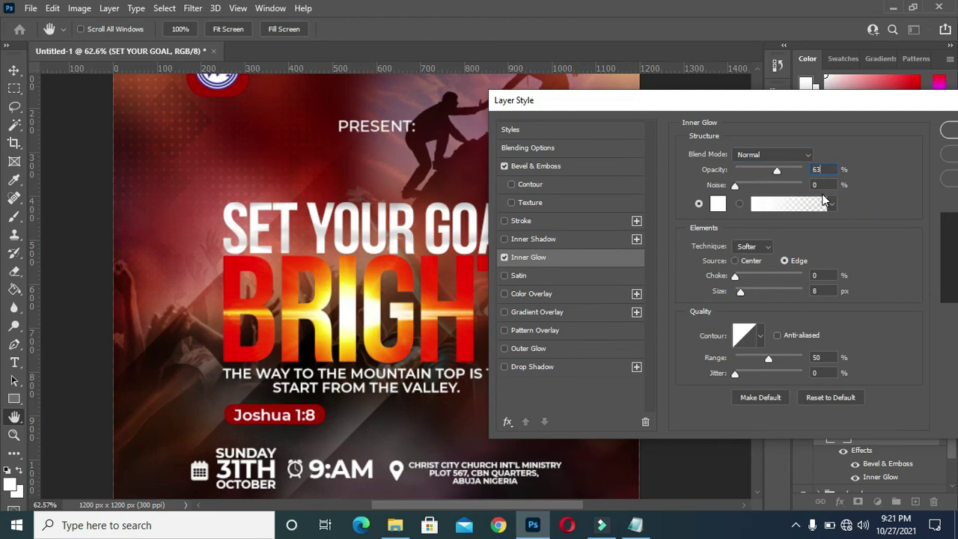
{"action": "key", "text": "Return"}
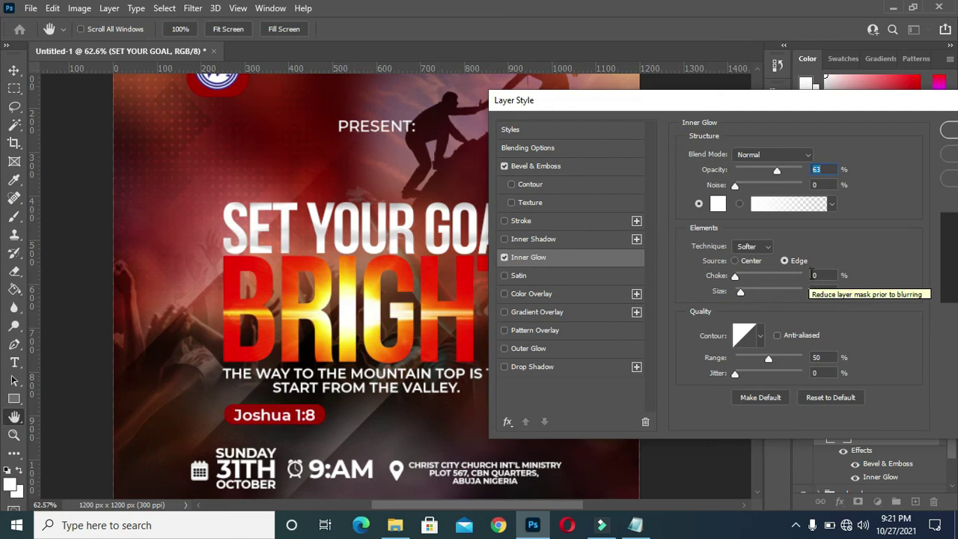
{"action": "left_click", "coordinate": [823, 290]}
{"action": "type", "text": "133"}
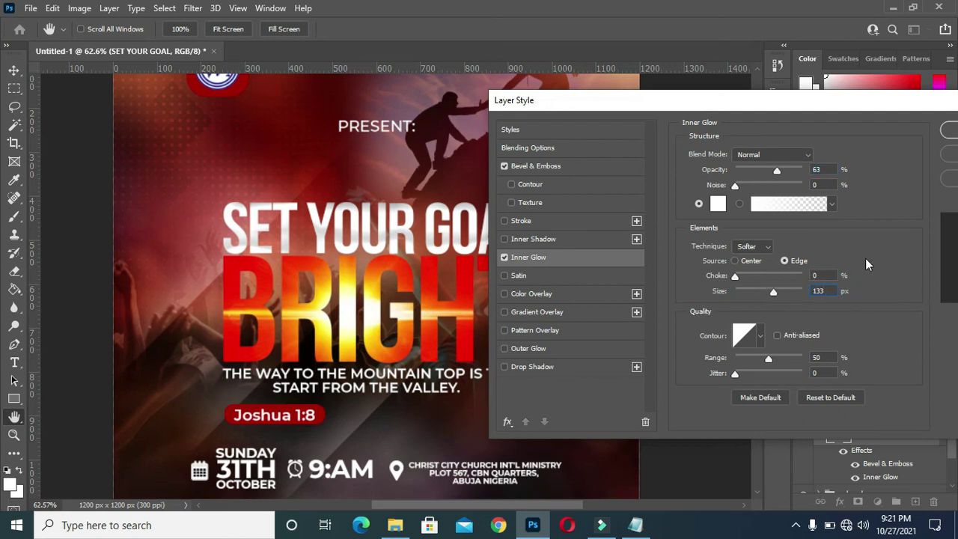
{"action": "left_click_drag", "start_coordinate": [867, 104], "coordinate": [820, 98]}
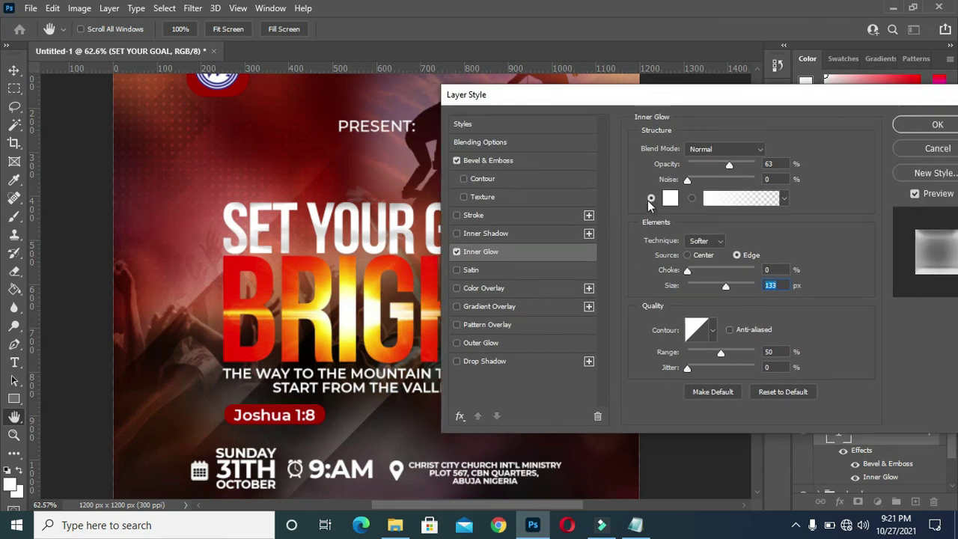
Add a Satin effect with 72% opacity, 49 px distance and 87 px size
{"action": "left_click", "coordinate": [496, 270]}
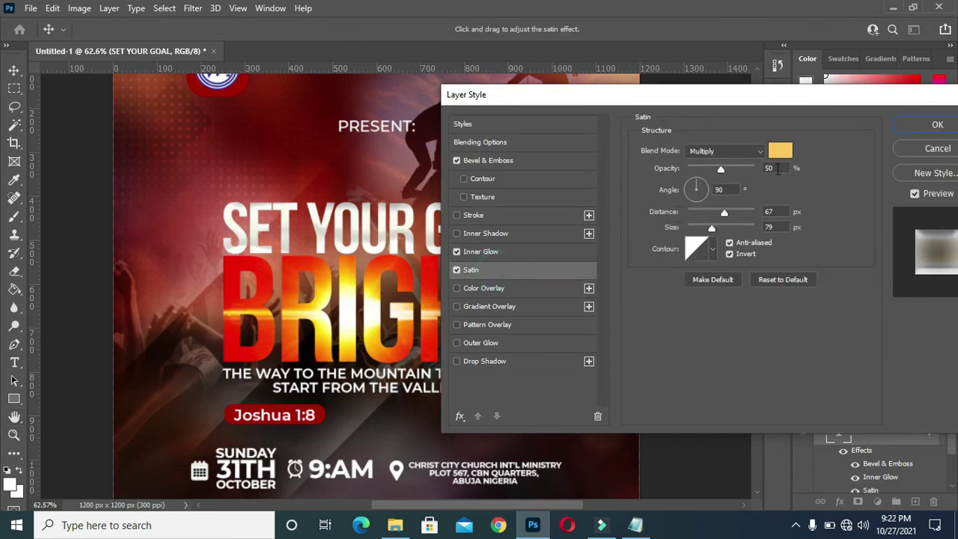
{"action": "left_click", "coordinate": [736, 169]}
{"action": "left_click", "coordinate": [775, 212]}
{"action": "type", "text": "49"}
{"action": "left_click", "coordinate": [776, 226]}
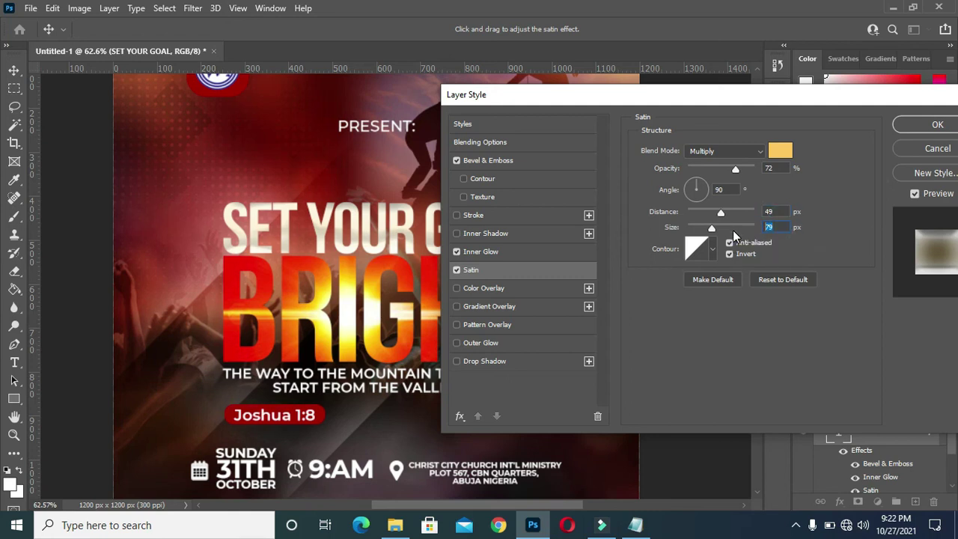
{"action": "type", "text": "87"}
Make the satin colour white
{"action": "left_click_drag", "start_coordinate": [750, 97], "coordinate": [761, 100]}
{"action": "left_click", "coordinate": [790, 153]}
{"action": "left_click_drag", "start_coordinate": [621, 131], "coordinate": [554, 109]}
{"action": "left_click", "coordinate": [890, 114]}
{"action": "left_click_drag", "start_coordinate": [748, 98], "coordinate": [743, 92]}
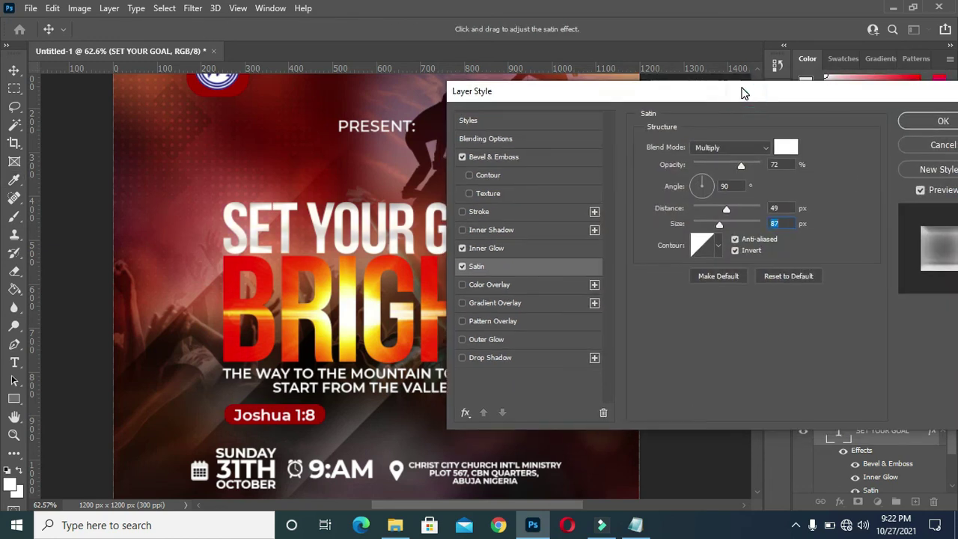
Set the drop shadow to Normal blend at 54% opacity
{"action": "left_click", "coordinate": [499, 358]}
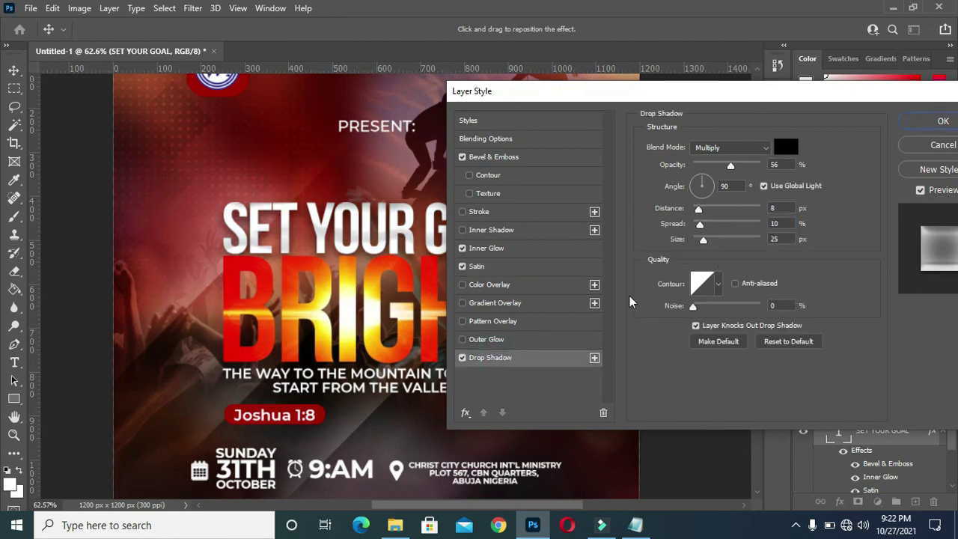
{"action": "left_click", "coordinate": [785, 163]}
{"action": "key", "text": "BackSpace"}
{"action": "type", "text": "4"}
{"action": "left_click", "coordinate": [755, 155]}
{"action": "left_click", "coordinate": [722, 157]}
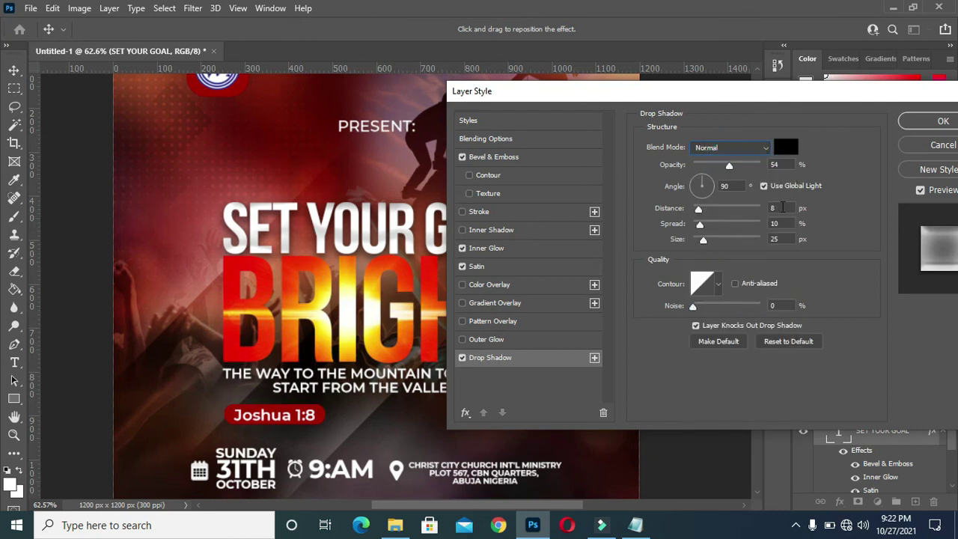
Give the drop shadow distance 6, spread 7 and size 21, and confirm
{"action": "double_click", "coordinate": [772, 208]}
{"action": "type", "text": "6"}
{"action": "double_click", "coordinate": [774, 223]}
{"action": "type", "text": "7"}
{"action": "double_click", "coordinate": [774, 238]}
{"action": "type", "text": "21"}
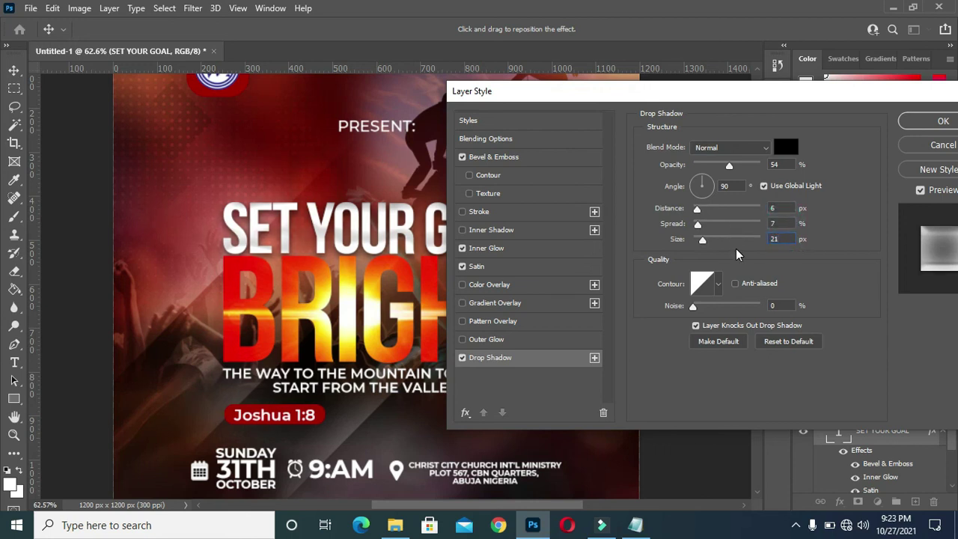
{"action": "key", "text": "Return"}
{"action": "mouse_move", "coordinate": [725, 91]}
{"action": "left_mouse_down"}
{"action": "mouse_move", "coordinate": [859, 110]}
{"action": "mouse_move", "coordinate": [608, 98]}
{"action": "left_mouse_up"}
{"action": "left_click", "coordinate": [831, 128]}
Alt-drag SET YOUR GOAL's effects onto the BRIGHT layer
{"action": "left_click", "coordinate": [671, 267]}
{"action": "left_click", "coordinate": [866, 402]}
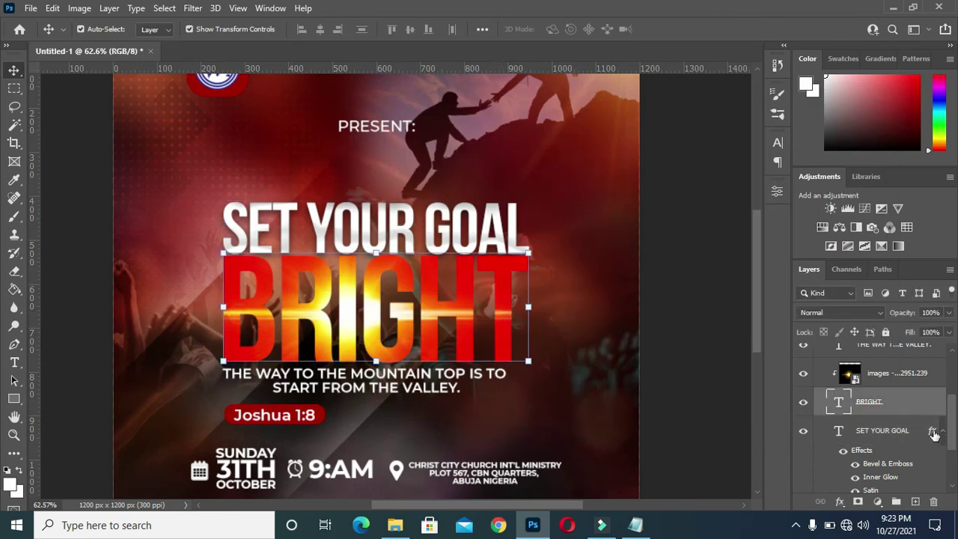
{"action": "left_click", "coordinate": [941, 437]}
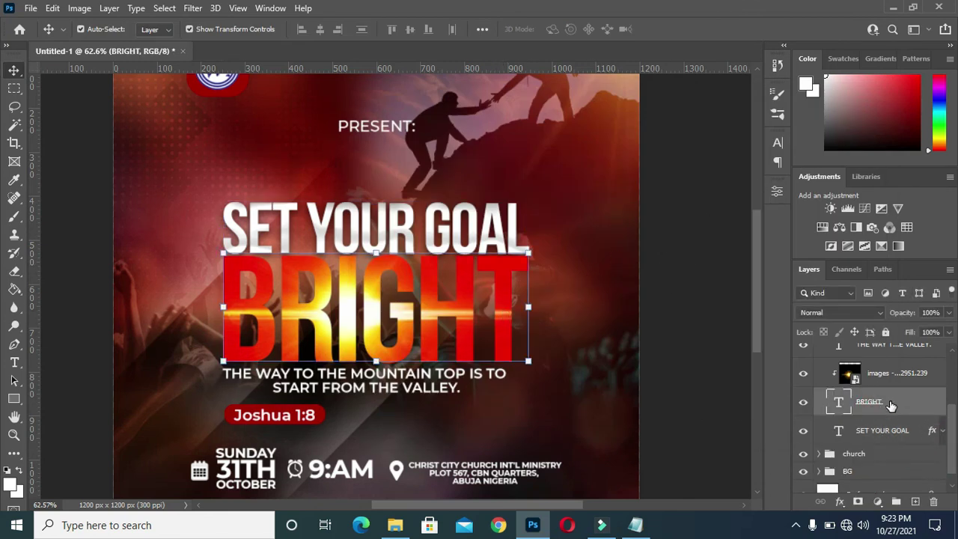
{"action": "left_click", "coordinate": [931, 432]}
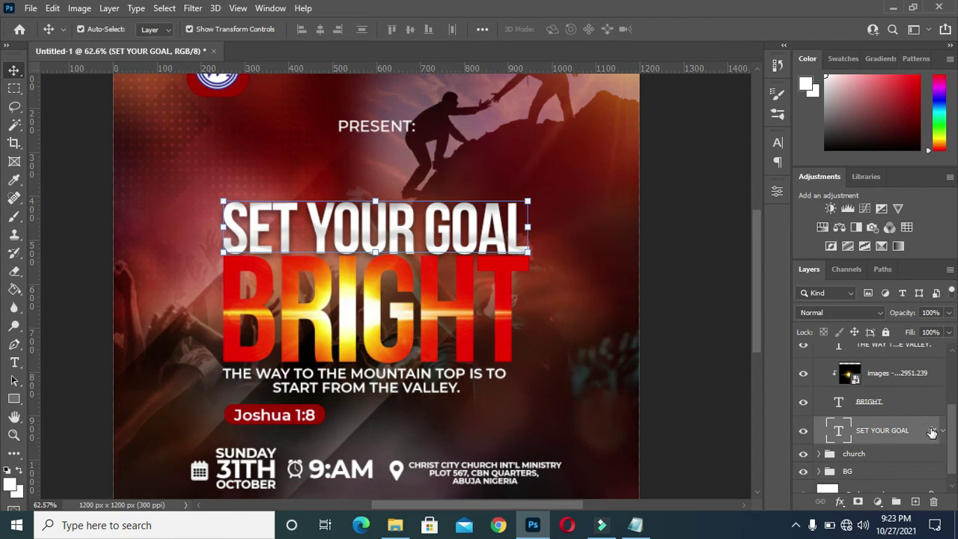
{"action": "left_click_drag", "start_coordinate": [931, 431], "coordinate": [924, 404]}
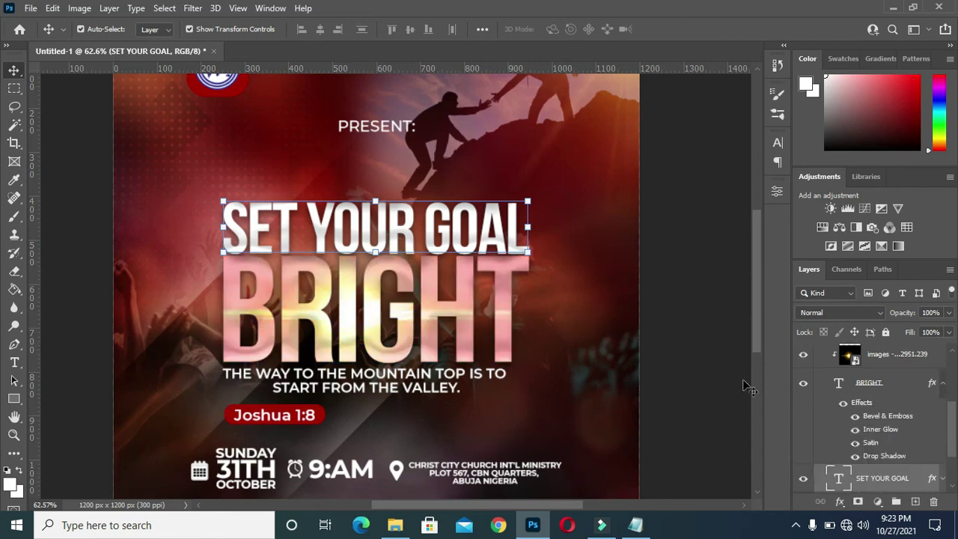
Open the Blending Options layer style dialog for BRIGHT
{"action": "left_click", "coordinate": [942, 383]}
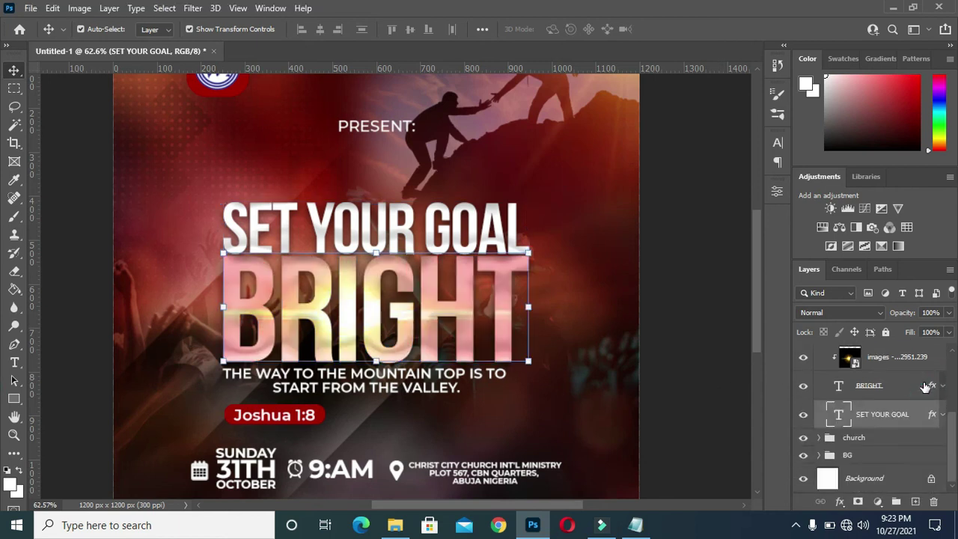
{"action": "left_click", "coordinate": [913, 385]}
{"action": "left_click", "coordinate": [839, 502]}
{"action": "left_click", "coordinate": [663, 356]}
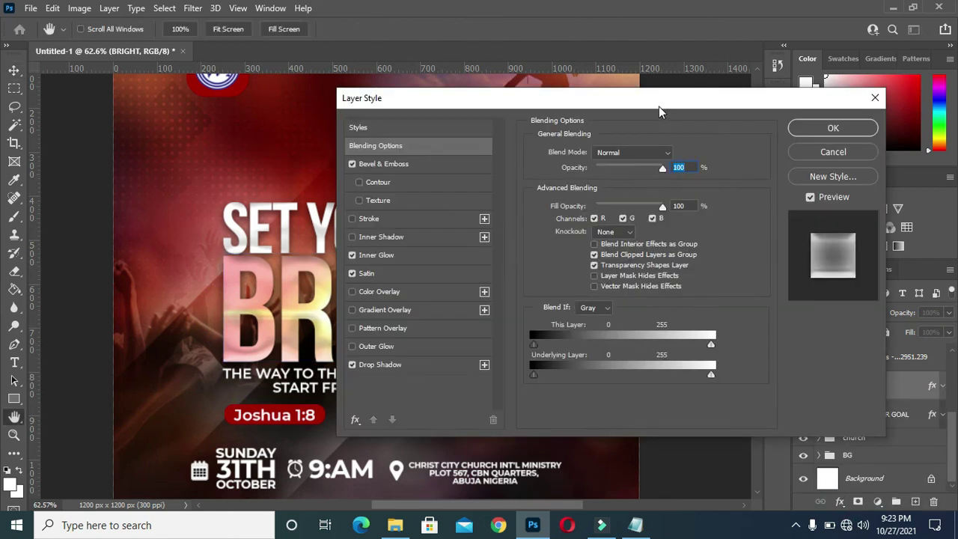
{"action": "left_click_drag", "start_coordinate": [659, 106], "coordinate": [753, 111]}
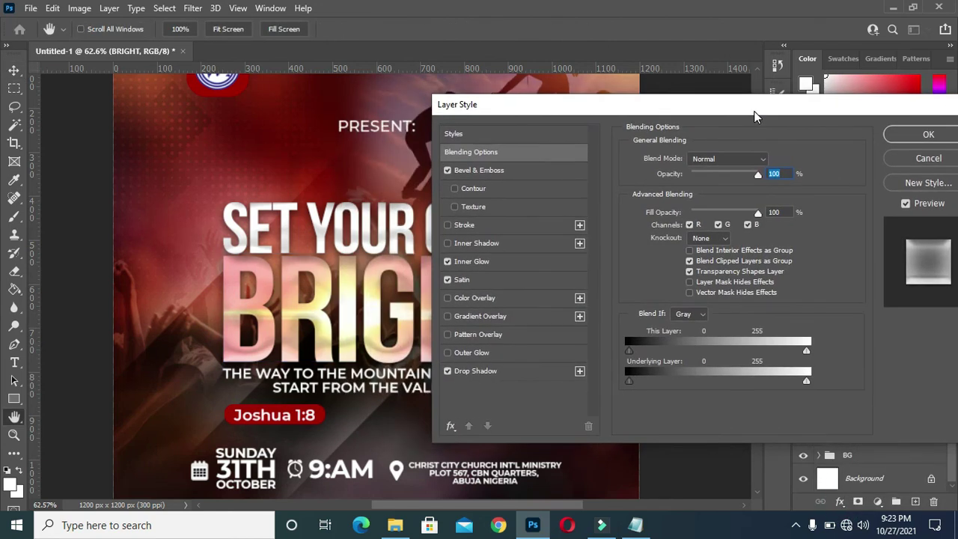
Change BRIGHT's inner glow colour from white to bright red (#f70303)
{"action": "left_click", "coordinate": [491, 261]}
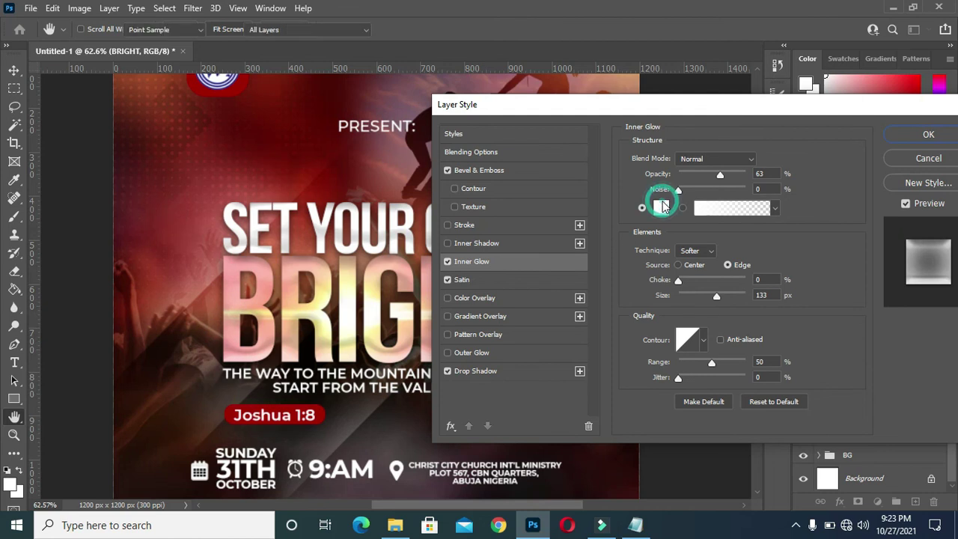
{"action": "left_click", "coordinate": [660, 202]}
{"action": "left_click_drag", "start_coordinate": [720, 135], "coordinate": [761, 142]}
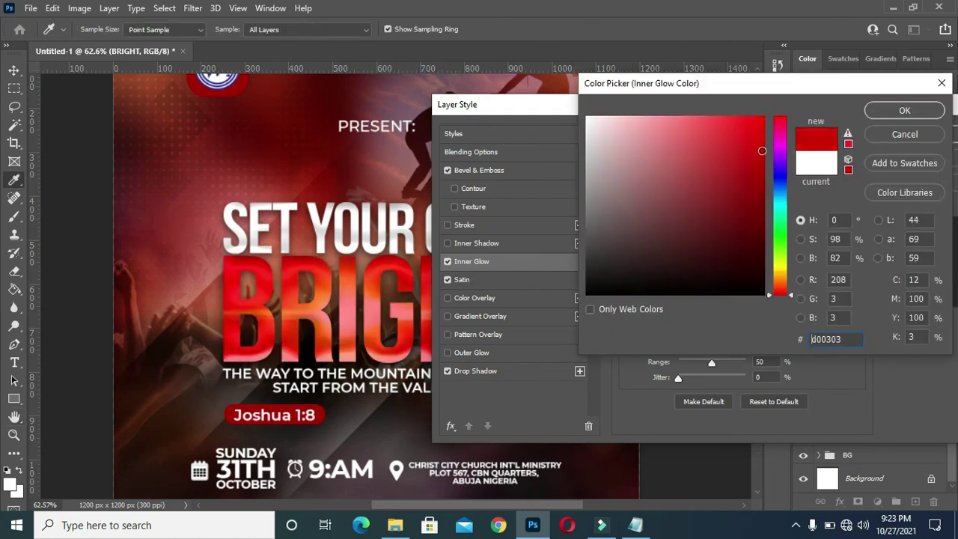
{"action": "left_click_drag", "start_coordinate": [748, 82], "coordinate": [744, 94]}
{"action": "left_click_drag", "start_coordinate": [757, 153], "coordinate": [760, 136]}
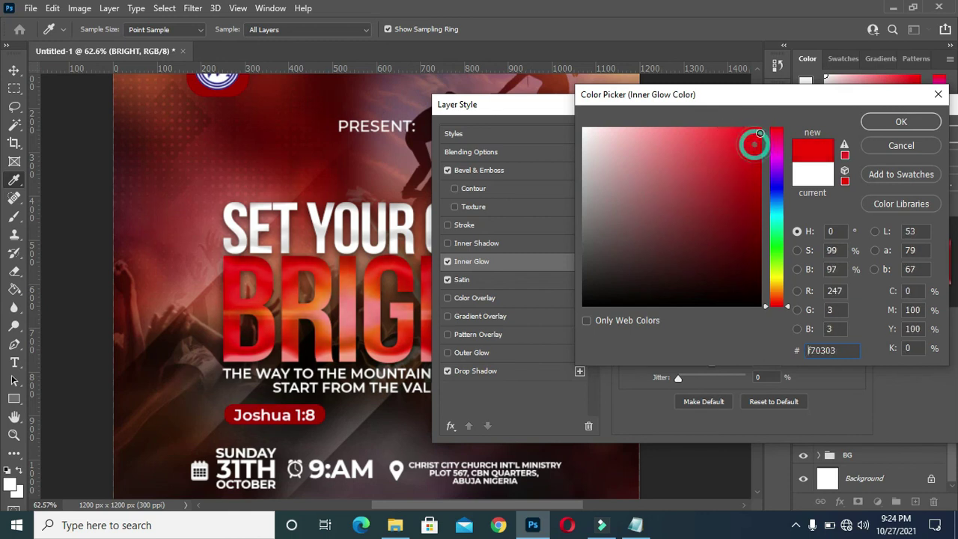
{"action": "left_click", "coordinate": [900, 122]}
{"action": "mouse_move", "coordinate": [774, 102]}
{"action": "left_mouse_down"}
{"action": "mouse_move", "coordinate": [867, 108]}
{"action": "mouse_move", "coordinate": [838, 101]}
{"action": "left_mouse_up"}
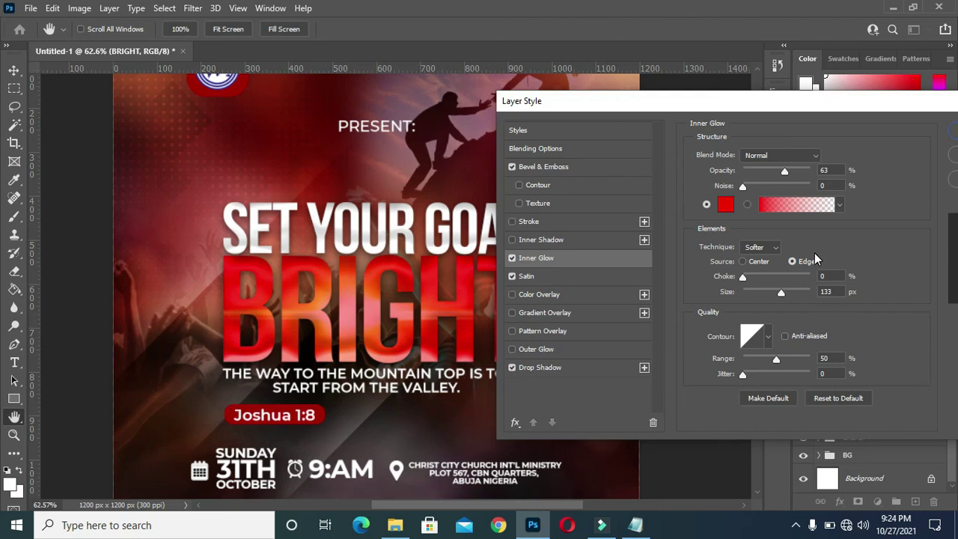
Raise BRIGHT's inner glow opacity to 100%
{"action": "left_click_drag", "start_coordinate": [781, 105], "coordinate": [812, 100]}
{"action": "left_click", "coordinate": [855, 166]}
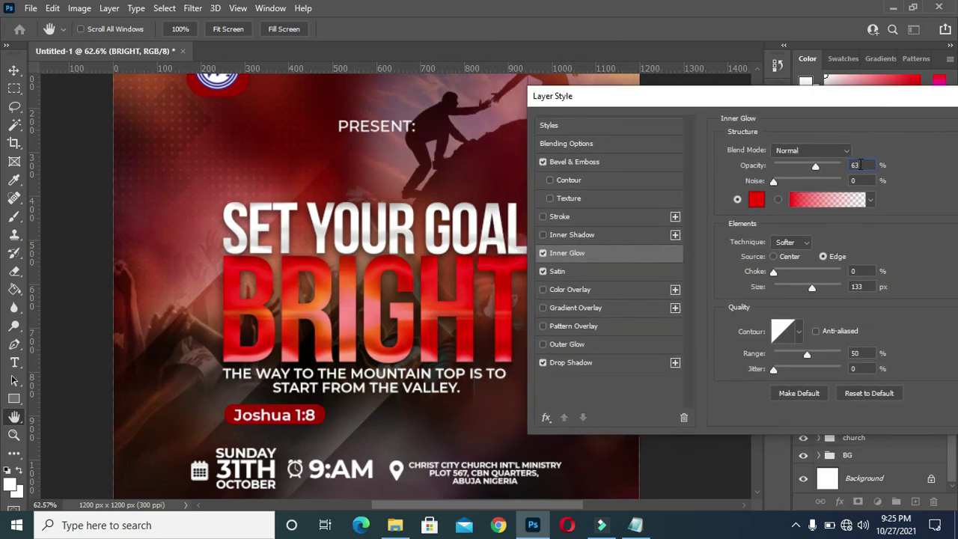
{"action": "double_click", "coordinate": [861, 167]}
{"action": "type", "text": "100"}
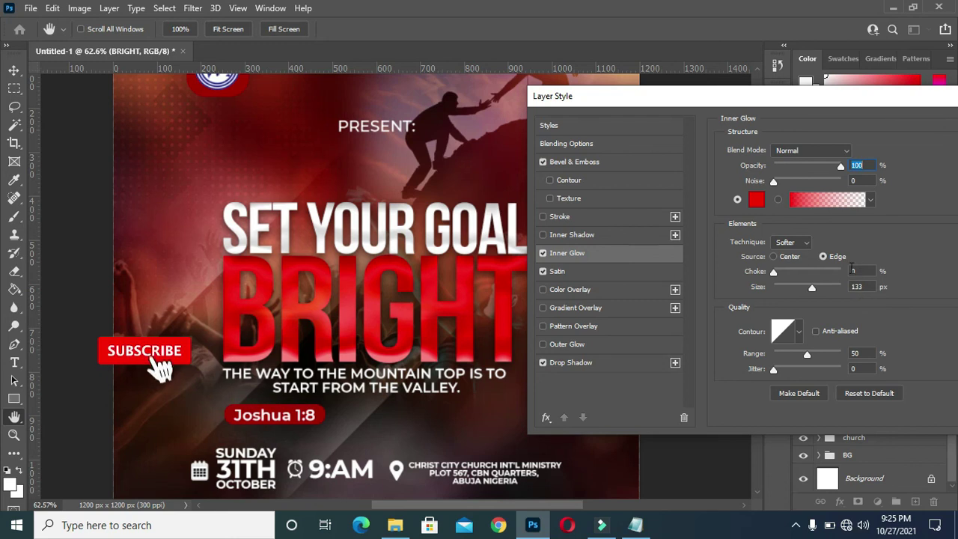
{"action": "left_click_drag", "start_coordinate": [844, 101], "coordinate": [829, 92]}
Enlarge BRIGHT's satin effect to 109 px size
{"action": "left_click", "coordinate": [546, 261]}
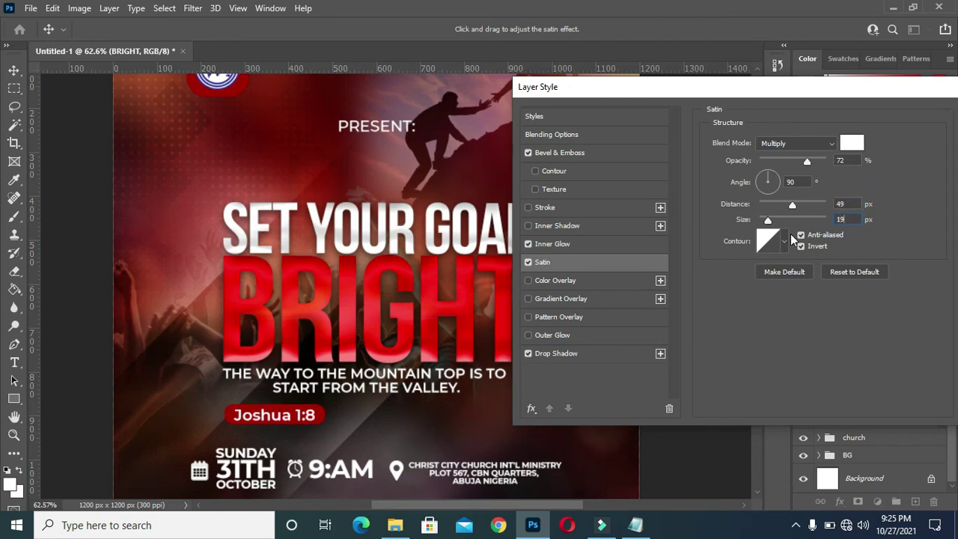
{"action": "left_click_drag", "start_coordinate": [798, 90], "coordinate": [816, 94]}
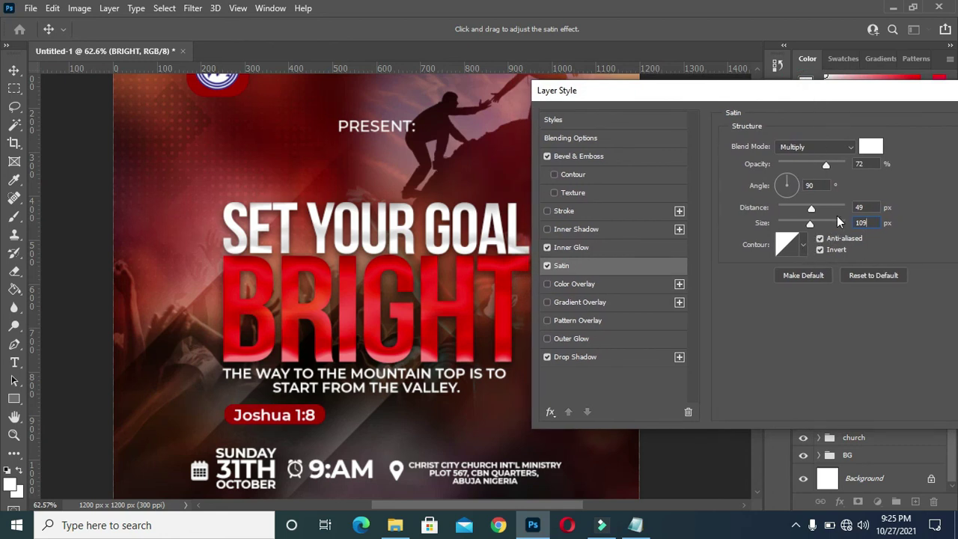
{"action": "left_click_drag", "start_coordinate": [771, 93], "coordinate": [669, 93]}
{"action": "left_click", "coordinate": [515, 355]}
Apply BRIGHT's layer effects, then widen the letter spacing of the PRESENT: heading
{"action": "left_click", "coordinate": [894, 118]}
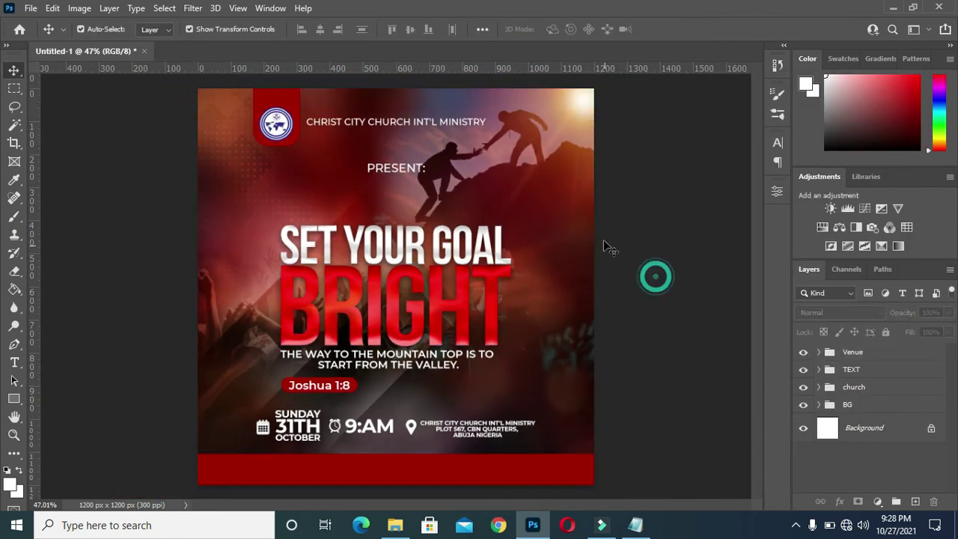
{"action": "left_click", "coordinate": [401, 171]}
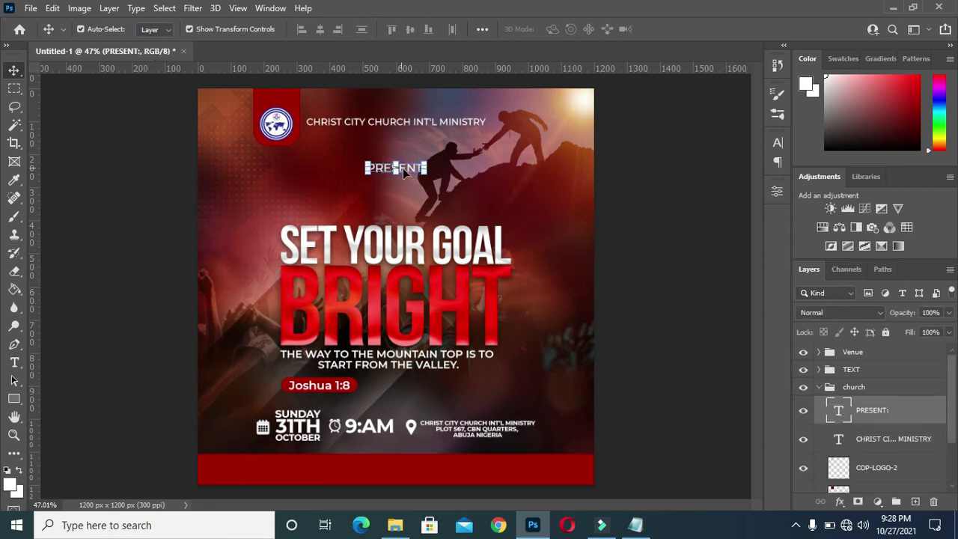
{"action": "left_click", "coordinate": [778, 141]}
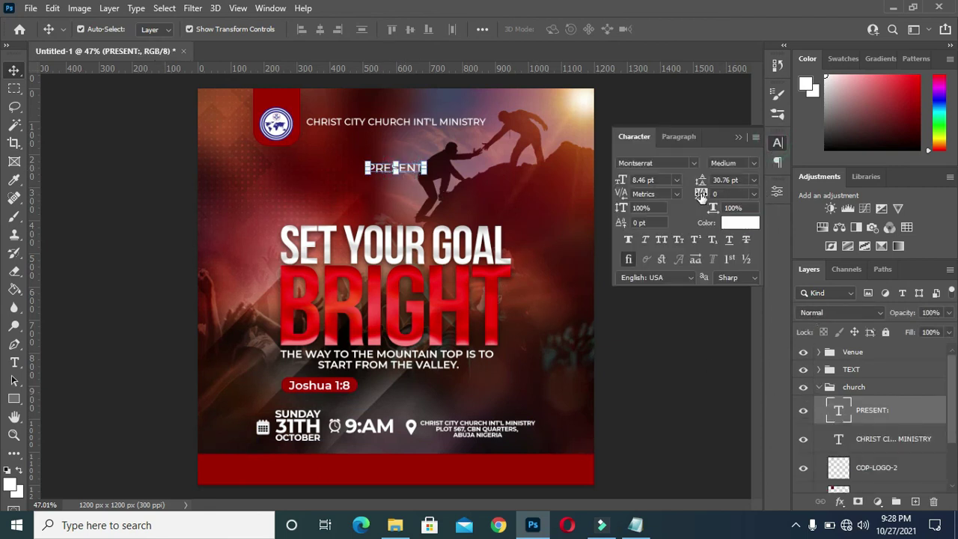
{"action": "left_click_drag", "start_coordinate": [700, 194], "coordinate": [716, 193]}
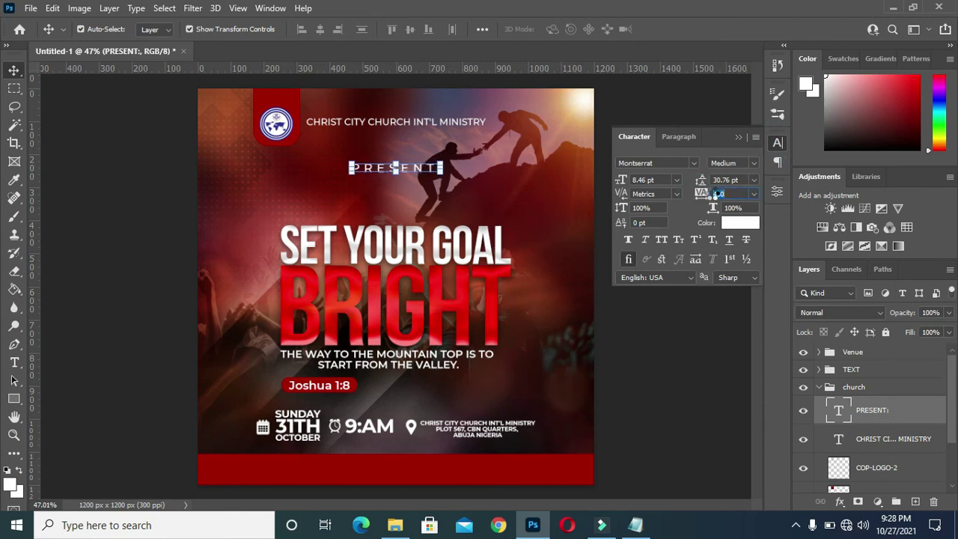
{"action": "left_click", "coordinate": [738, 139]}
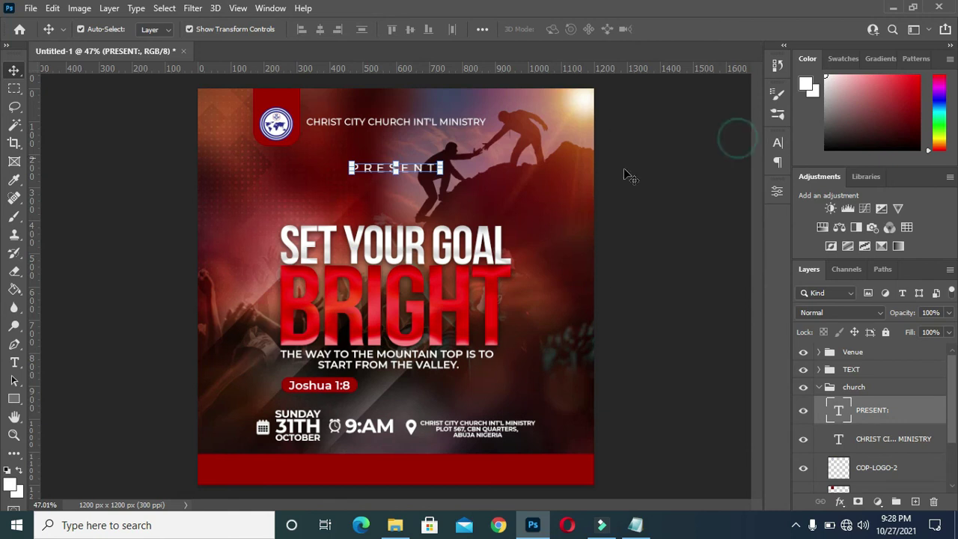
{"action": "left_click", "coordinate": [417, 170]}
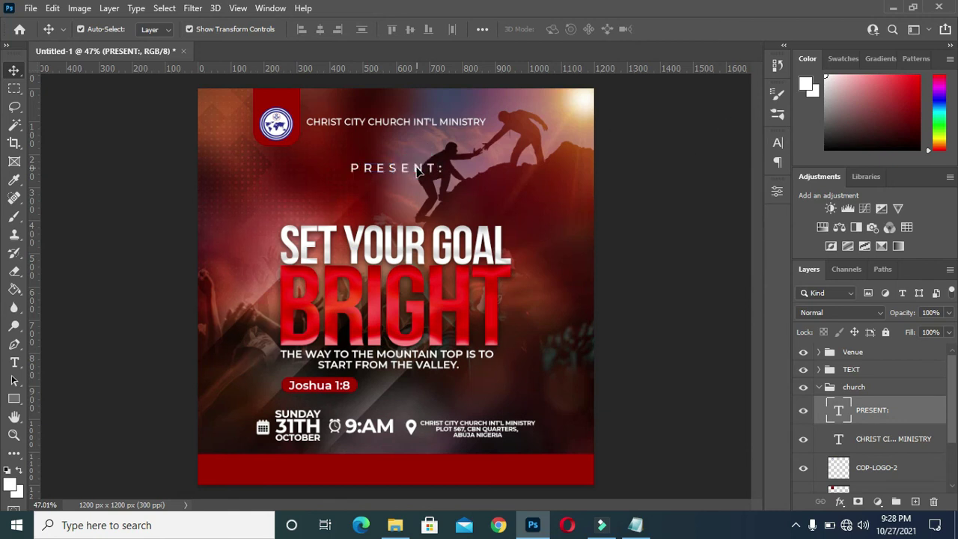
Move PRESENT: down toward the title and scale it to about 85%
{"action": "left_click_drag", "start_coordinate": [418, 171], "coordinate": [417, 195]}
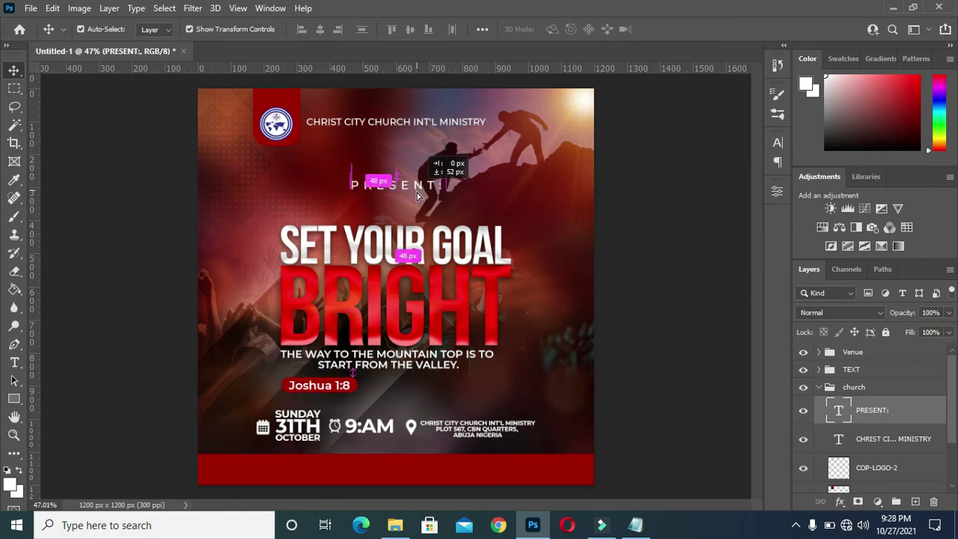
{"action": "left_click_drag", "start_coordinate": [417, 194], "coordinate": [417, 197]}
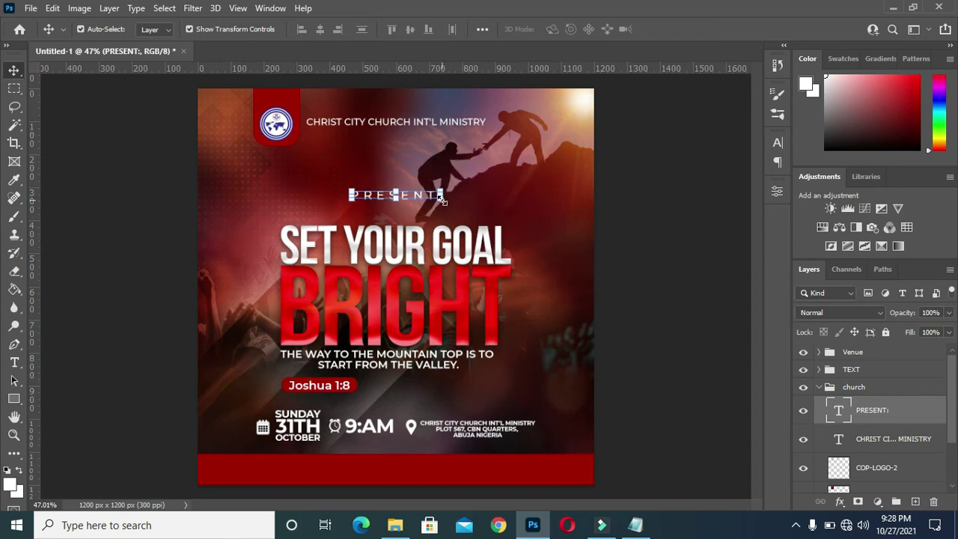
{"action": "left_click_drag", "start_coordinate": [441, 198], "coordinate": [436, 197]}
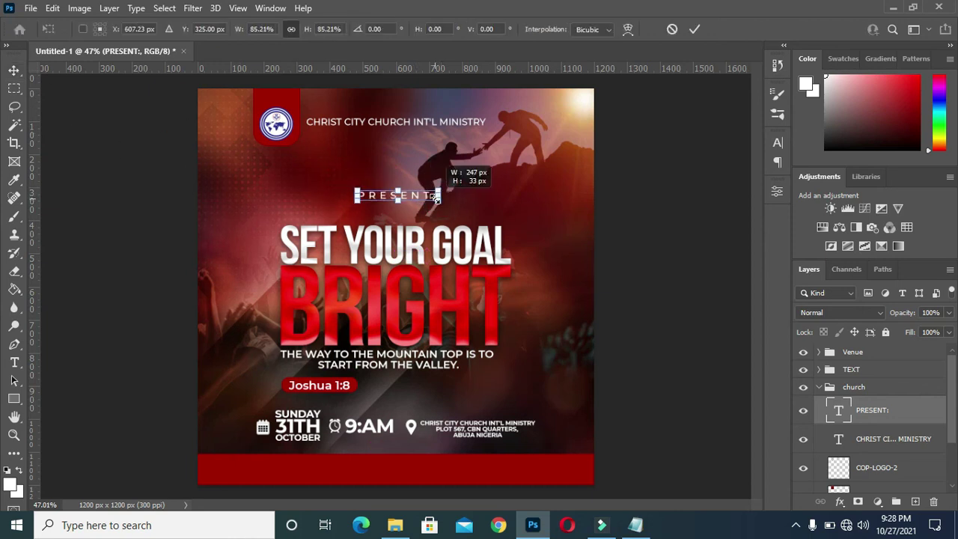
{"action": "left_click", "coordinate": [694, 30]}
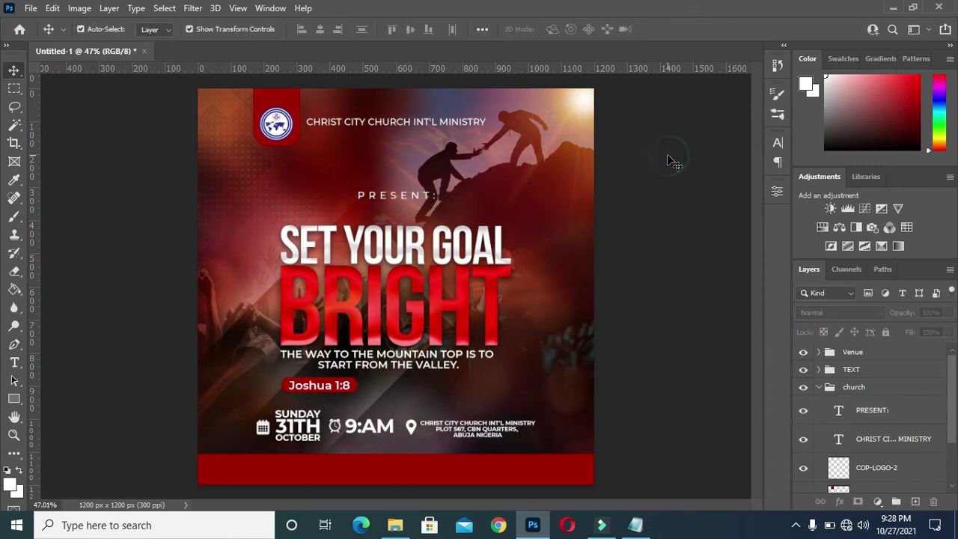
Increase the PRESENT: tracking further to 640
{"action": "double_click", "coordinate": [868, 412]}
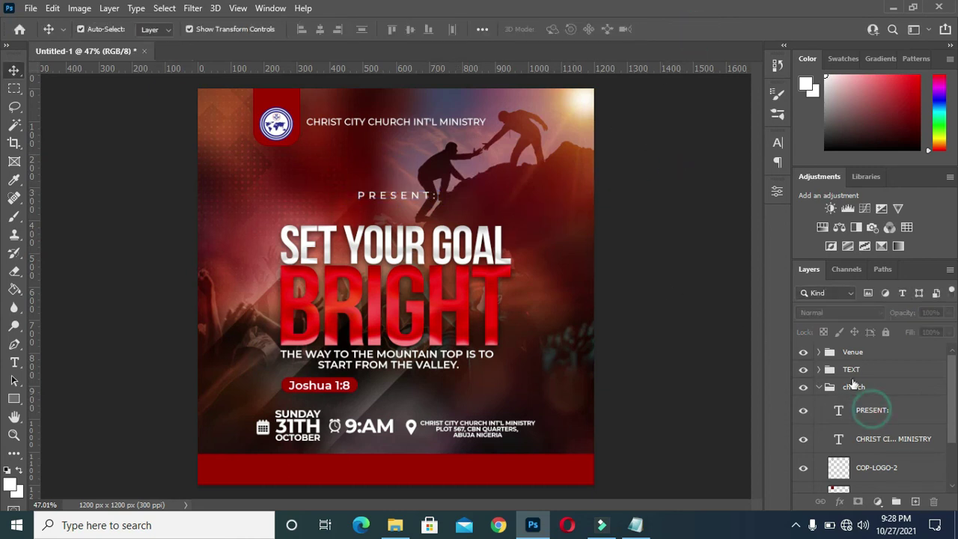
{"action": "left_click", "coordinate": [776, 145]}
{"action": "left_click_drag", "start_coordinate": [706, 193], "coordinate": [709, 191]}
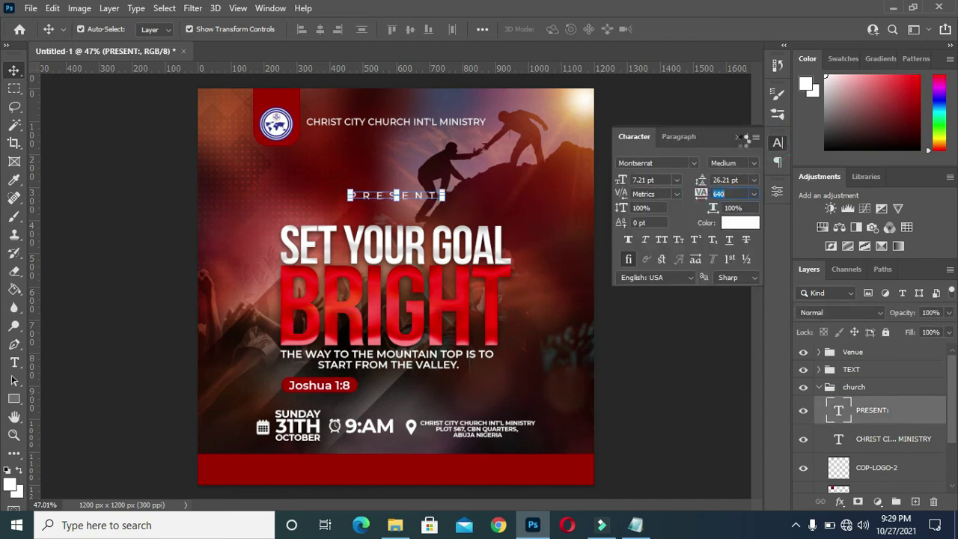
{"action": "left_click", "coordinate": [737, 139]}
{"action": "left_click", "coordinate": [670, 197]}
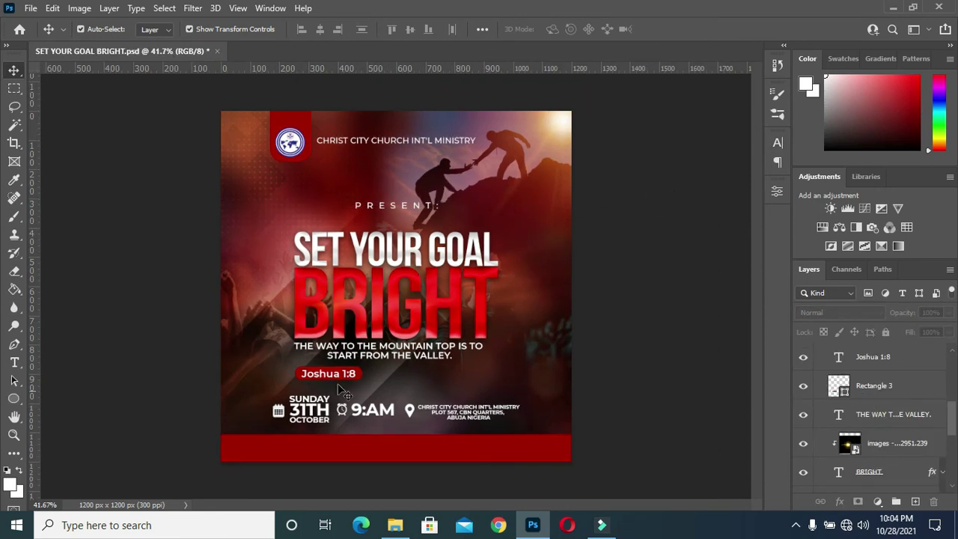
Slightly enlarge the mountain-top verse tagline text and commit the resize
{"action": "left_click", "coordinate": [380, 363]}
{"action": "scroll", "coordinate": [464, 360], "scroll_direction": "up", "scroll_amount": 3}
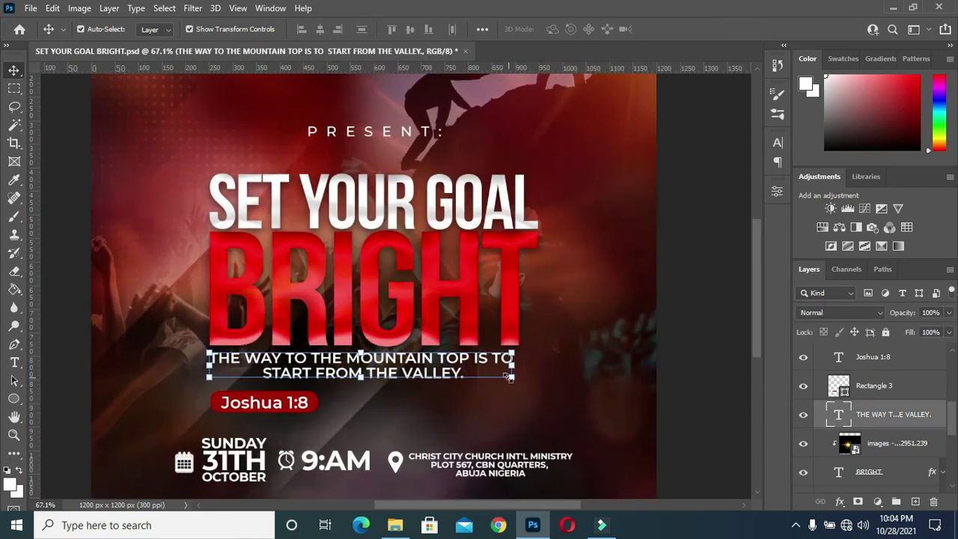
{"action": "left_click_drag", "start_coordinate": [513, 379], "coordinate": [522, 381]}
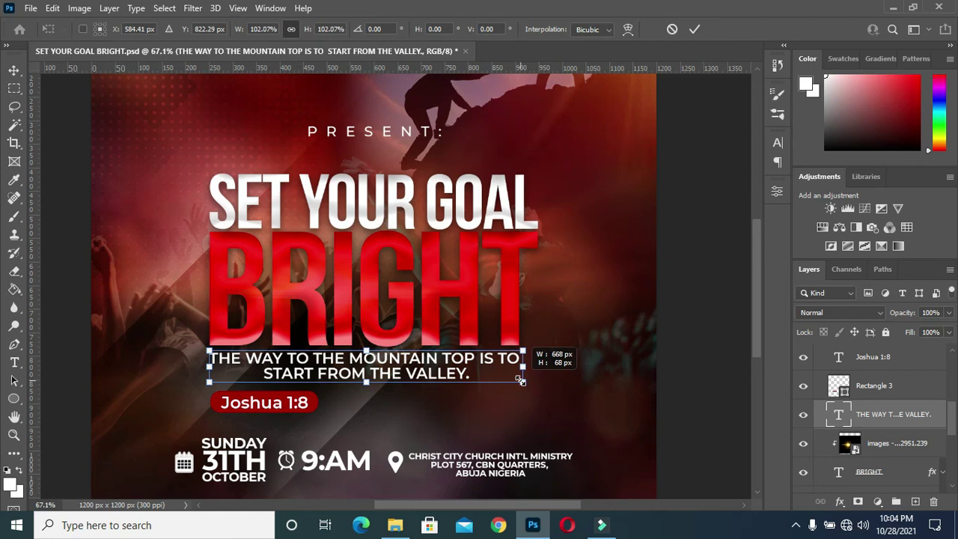
{"action": "left_click", "coordinate": [694, 29]}
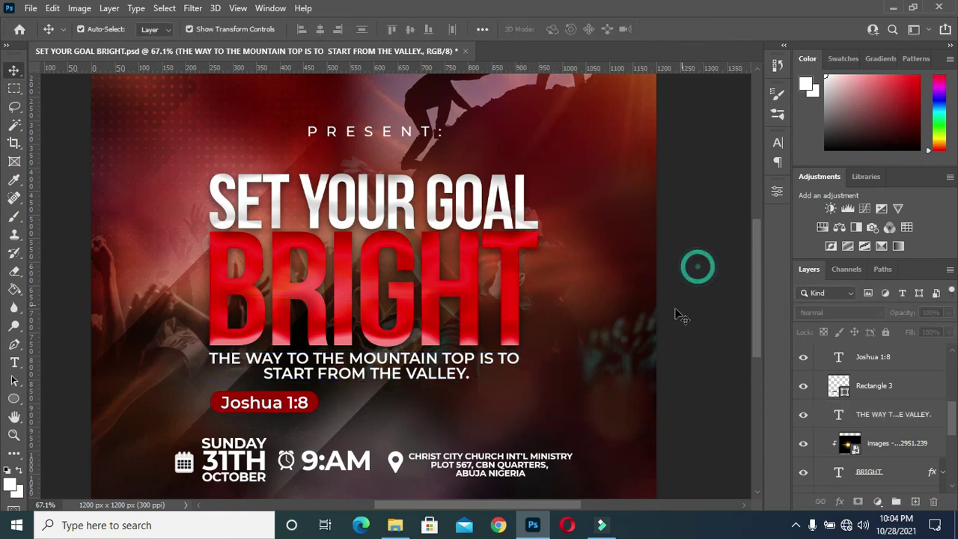
{"action": "scroll", "coordinate": [461, 359], "scroll_direction": "down", "scroll_amount": 2}
{"action": "scroll", "coordinate": [291, 441], "scroll_direction": "up", "scroll_amount": 2}
{"action": "scroll", "coordinate": [292, 441], "scroll_direction": "up", "scroll_amount": 2}
{"action": "scroll", "coordinate": [292, 441], "scroll_direction": "up", "scroll_amount": 1}
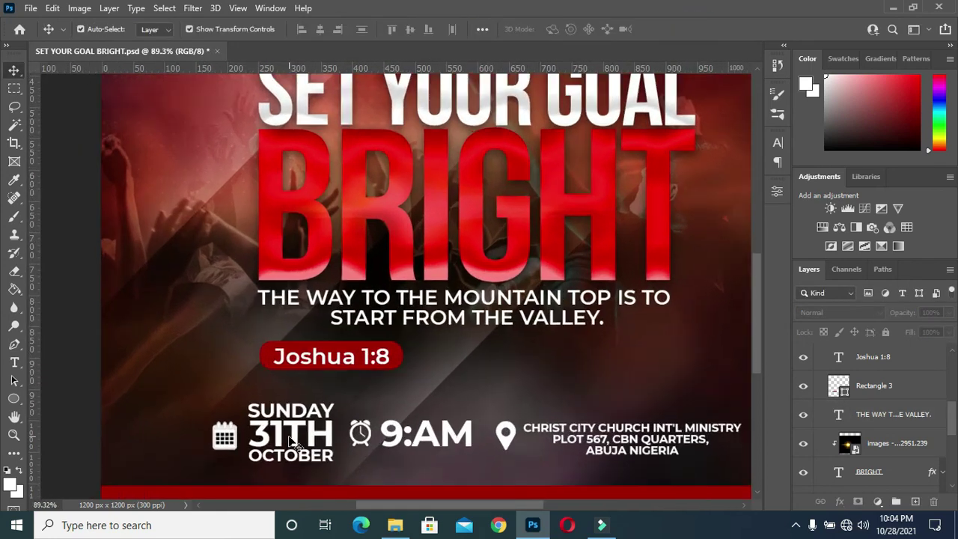
Correct the date text from 31TH to 31ST and deselect the layer
{"action": "key", "text": "t"}
{"action": "double_click", "coordinate": [290, 426]}
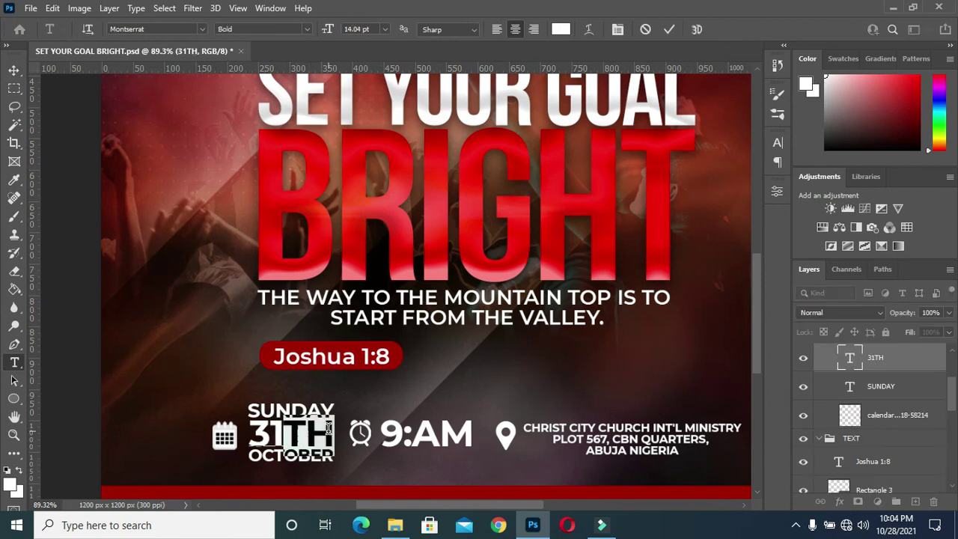
{"action": "type", "text": "31ST"}
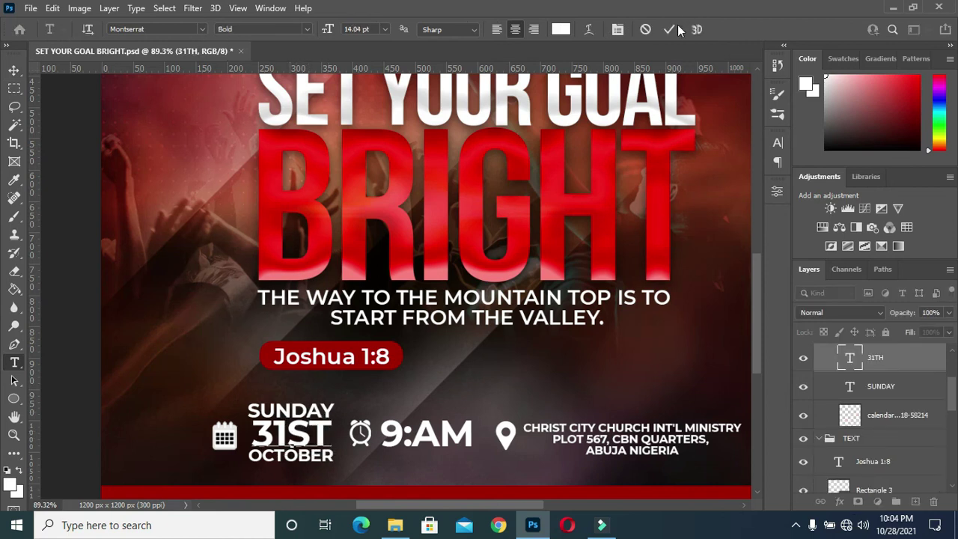
{"action": "left_click", "coordinate": [669, 32]}
{"action": "scroll", "coordinate": [576, 237], "scroll_direction": "down", "scroll_amount": 1}
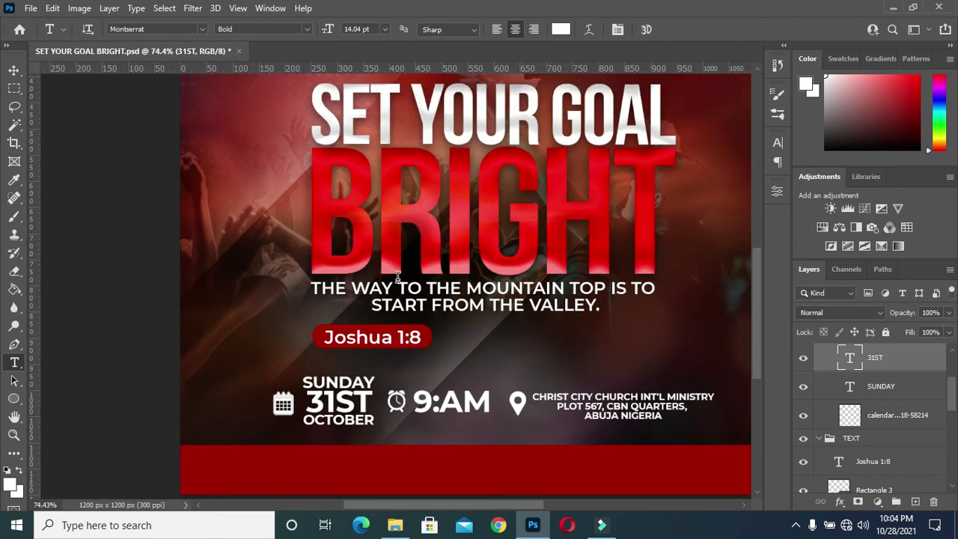
{"action": "scroll", "coordinate": [398, 277], "scroll_direction": "down", "scroll_amount": 1}
{"action": "left_click", "coordinate": [13, 69]}
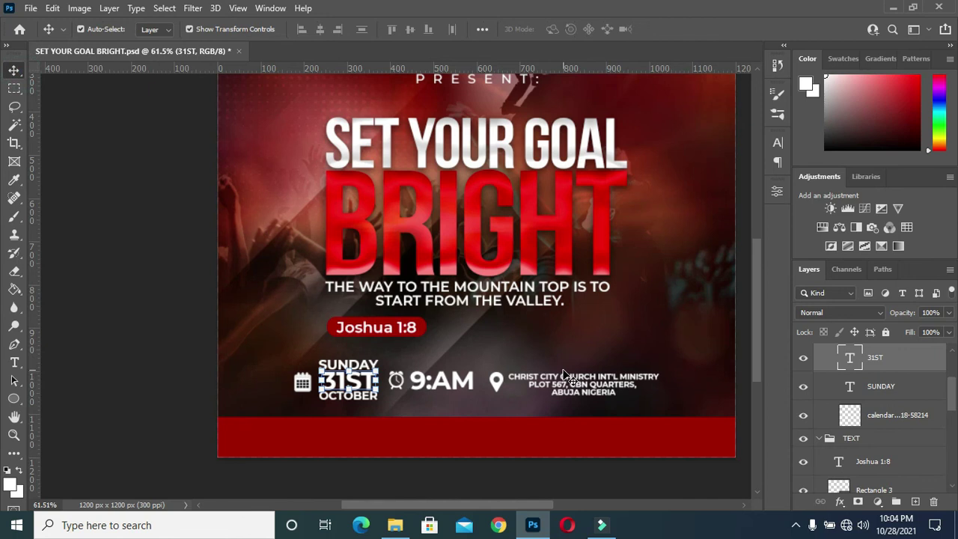
{"action": "scroll", "coordinate": [566, 374], "scroll_direction": "down", "scroll_amount": 1}
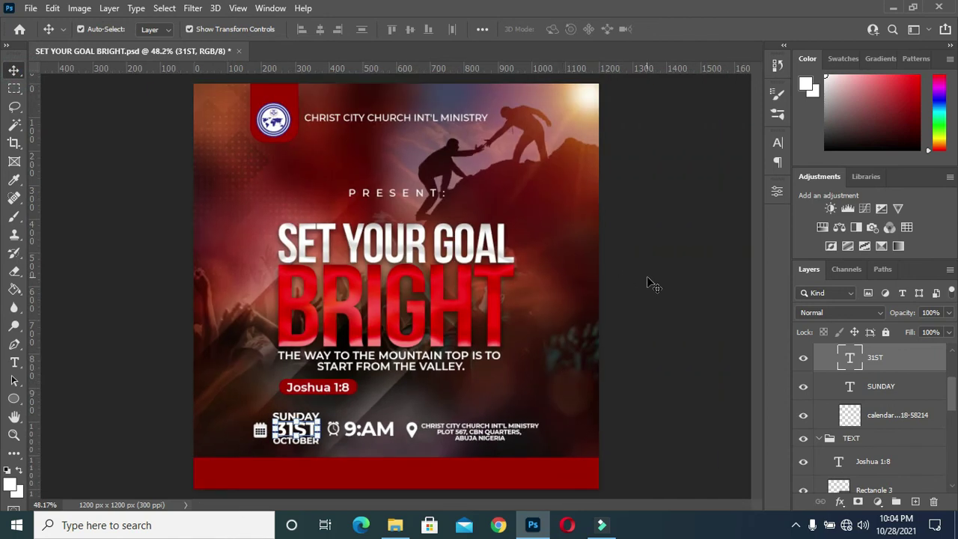
{"action": "left_click", "coordinate": [646, 278]}
Collapse the TEXT, church, date and Venue layer groups
{"action": "left_click", "coordinate": [820, 438]}
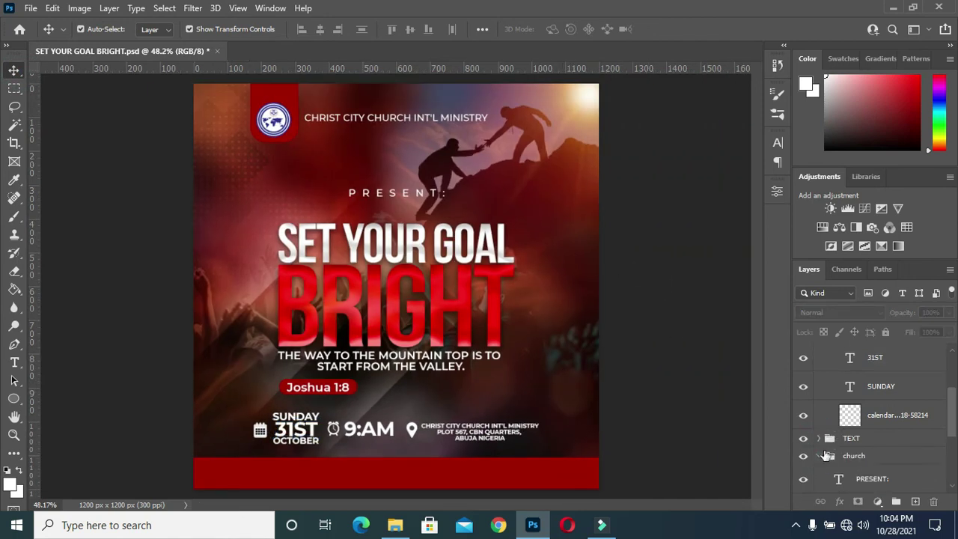
{"action": "left_click", "coordinate": [817, 455]}
{"action": "scroll", "coordinate": [822, 419], "scroll_direction": "up", "scroll_amount": 3}
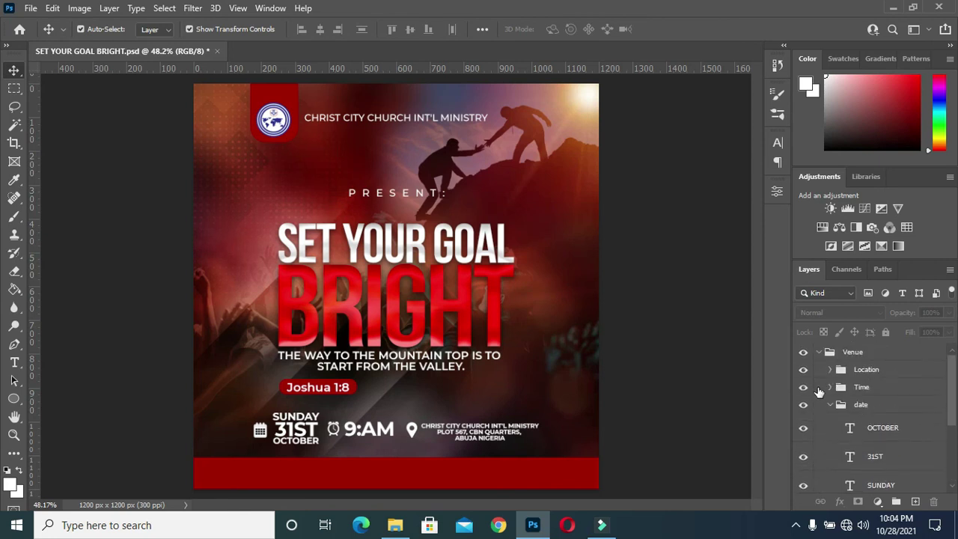
{"action": "left_click", "coordinate": [830, 404]}
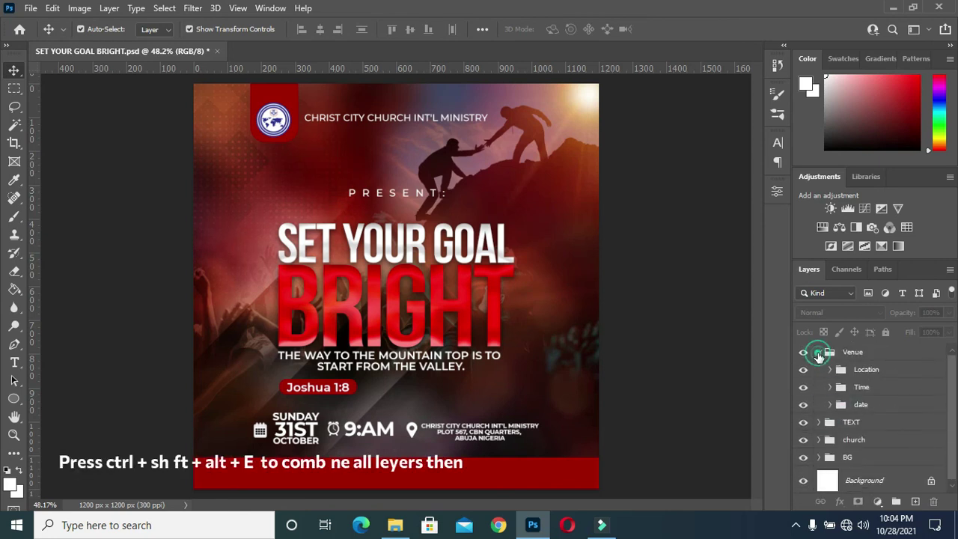
{"action": "left_click", "coordinate": [818, 351]}
{"action": "scroll", "coordinate": [684, 364], "scroll_direction": "up", "scroll_amount": 1}
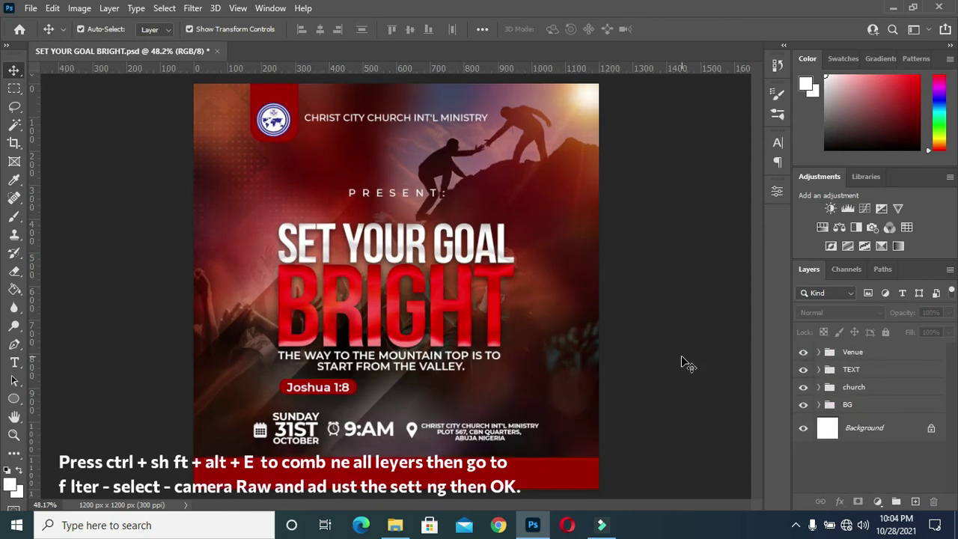
Stamp all visible layers into a merged Layer 1 and launch the Camera Raw Filter
{"action": "key", "text": "ctrl+shift+alt+e"}
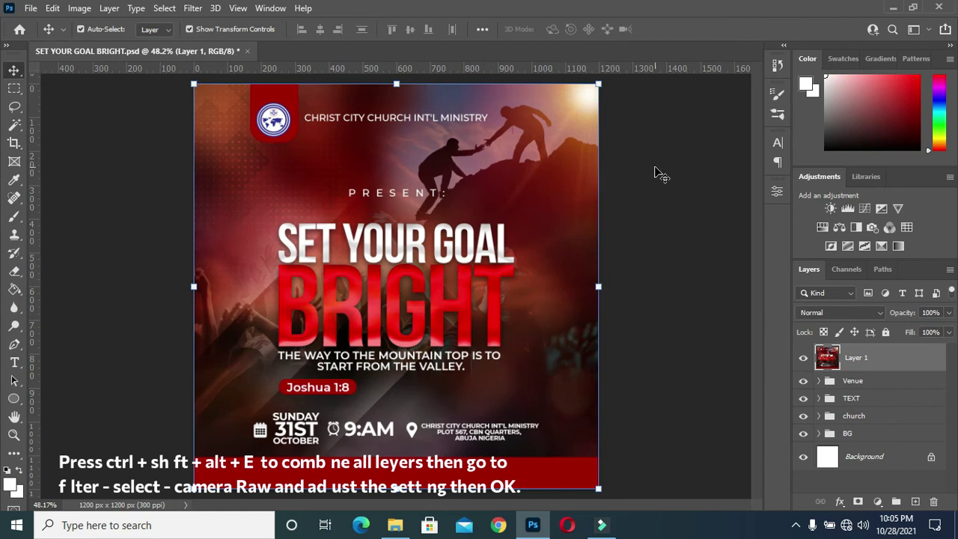
{"action": "left_click", "coordinate": [192, 8]}
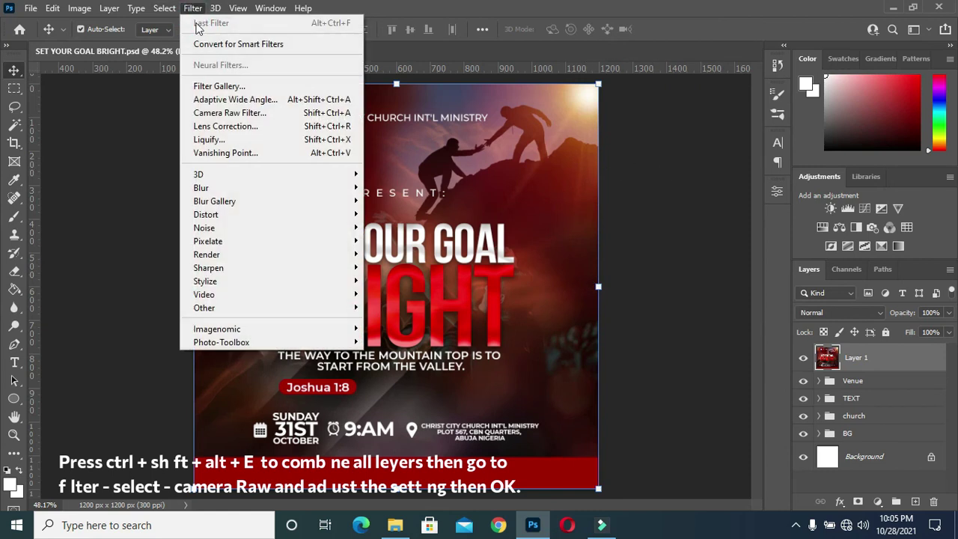
{"action": "left_click", "coordinate": [215, 112]}
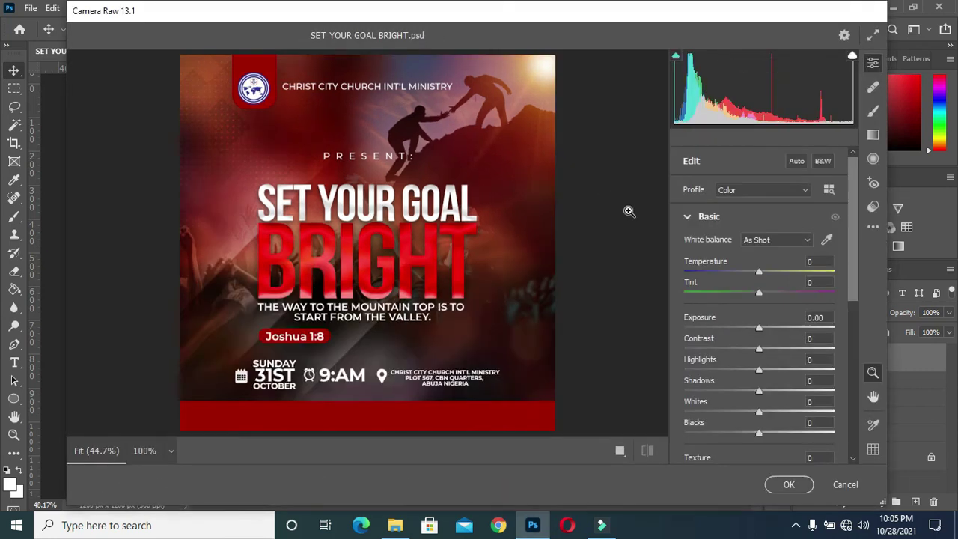
Set Camera Raw Temperature to -59 and Tint to +26
{"action": "left_click", "coordinate": [131, 75]}
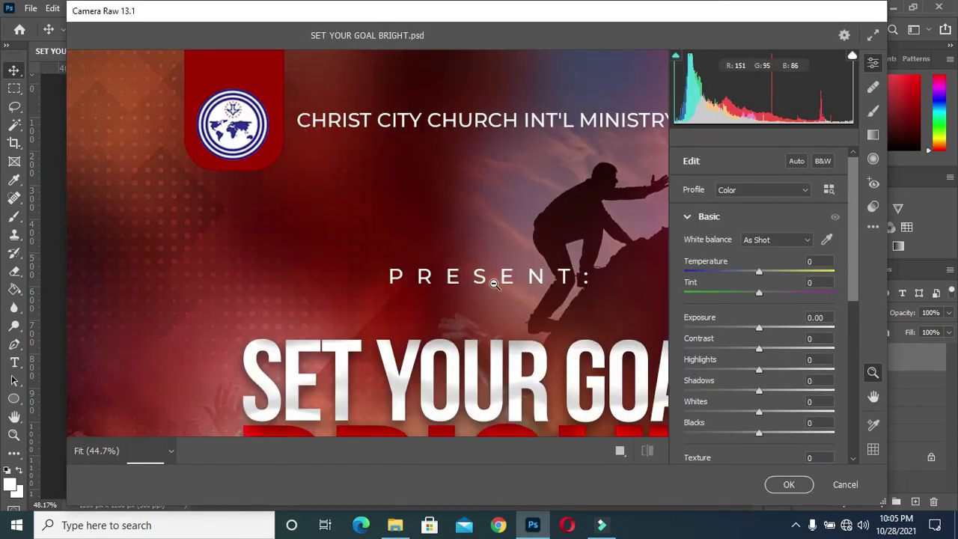
{"action": "scroll", "coordinate": [483, 269], "scroll_direction": "down", "scroll_amount": 1}
{"action": "scroll", "coordinate": [483, 268], "scroll_direction": "down", "scroll_amount": 1}
{"action": "scroll", "coordinate": [483, 268], "scroll_direction": "down", "scroll_amount": 1}
{"action": "scroll", "coordinate": [486, 277], "scroll_direction": "down", "scroll_amount": 1}
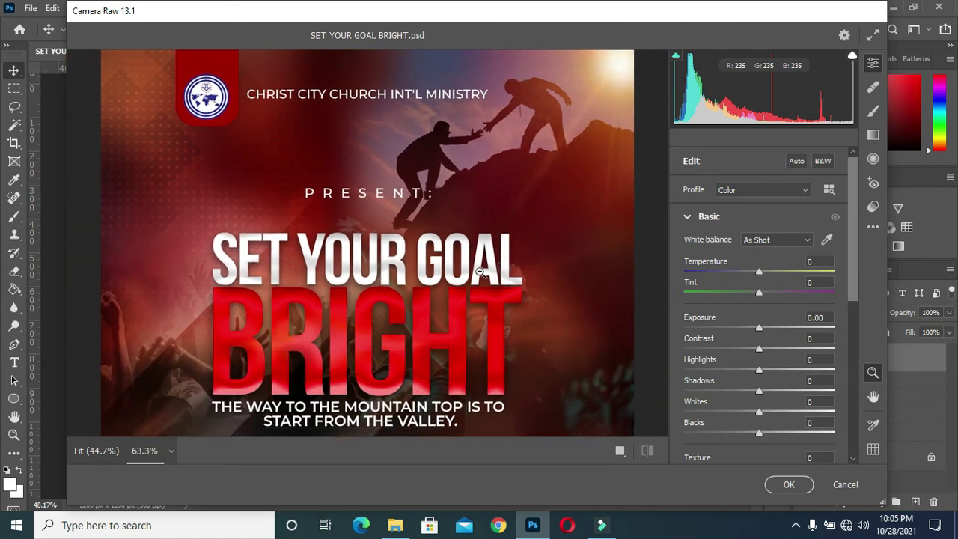
{"action": "scroll", "coordinate": [490, 288], "scroll_direction": "down", "scroll_amount": 1}
{"action": "scroll", "coordinate": [494, 299], "scroll_direction": "down", "scroll_amount": 1}
{"action": "scroll", "coordinate": [487, 299], "scroll_direction": "down", "scroll_amount": 1}
{"action": "scroll", "coordinate": [486, 278], "scroll_direction": "down", "scroll_amount": 1}
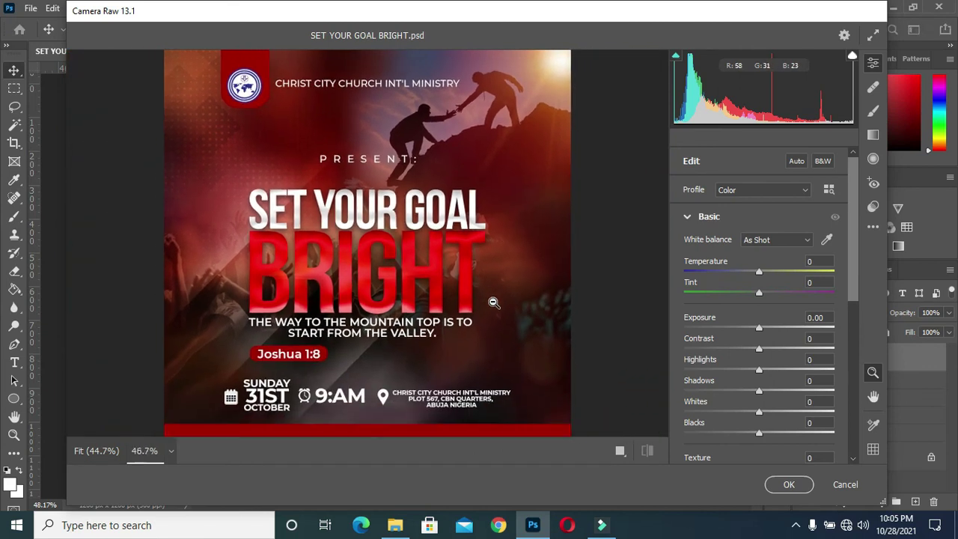
{"action": "scroll", "coordinate": [493, 271], "scroll_direction": "down", "scroll_amount": 1}
{"action": "scroll", "coordinate": [500, 245], "scroll_direction": "down", "scroll_amount": 1}
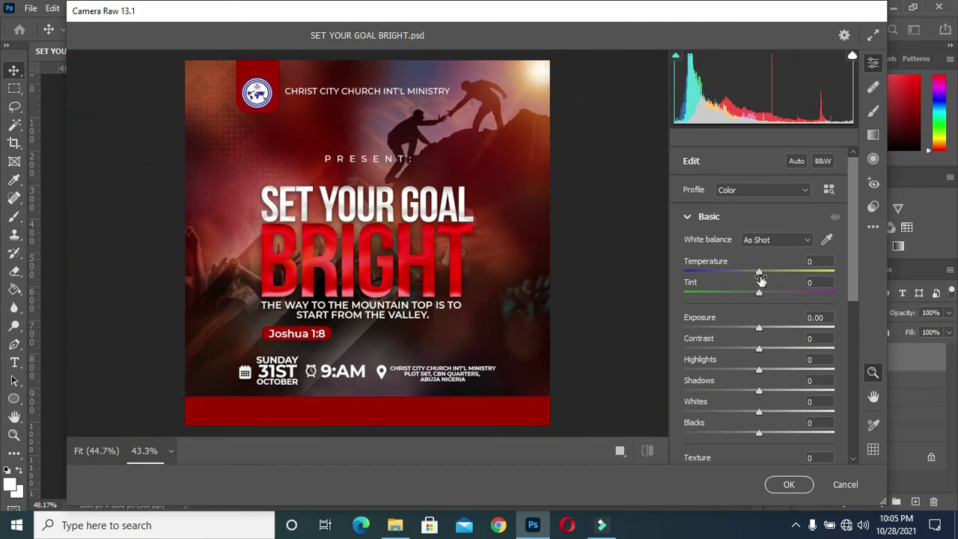
{"action": "left_click_drag", "start_coordinate": [758, 271], "coordinate": [713, 272]}
{"action": "left_click_drag", "start_coordinate": [757, 293], "coordinate": [777, 293]}
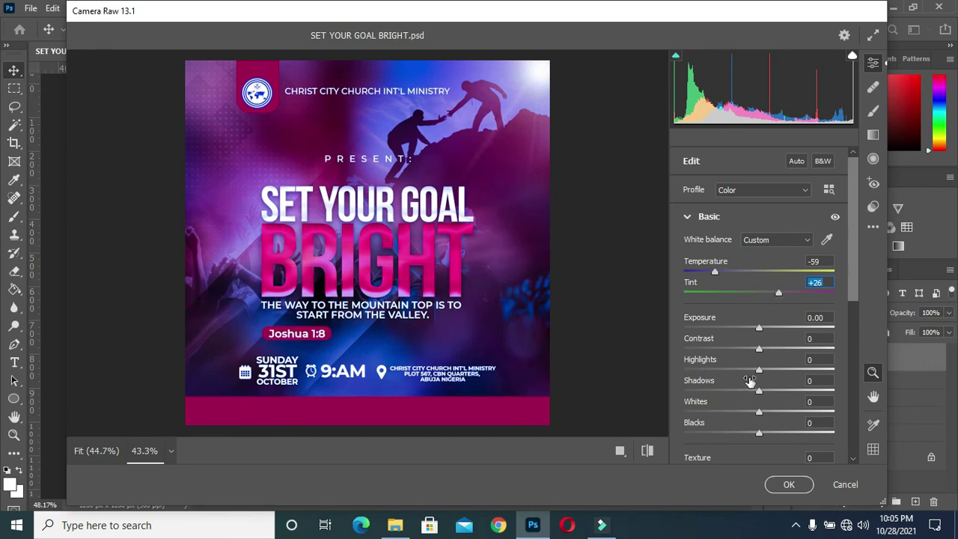
Add Contrast +20, Clarity +11, Vibrance +14 and Saturation +5, then apply
{"action": "left_click_drag", "start_coordinate": [759, 348], "coordinate": [775, 354]}
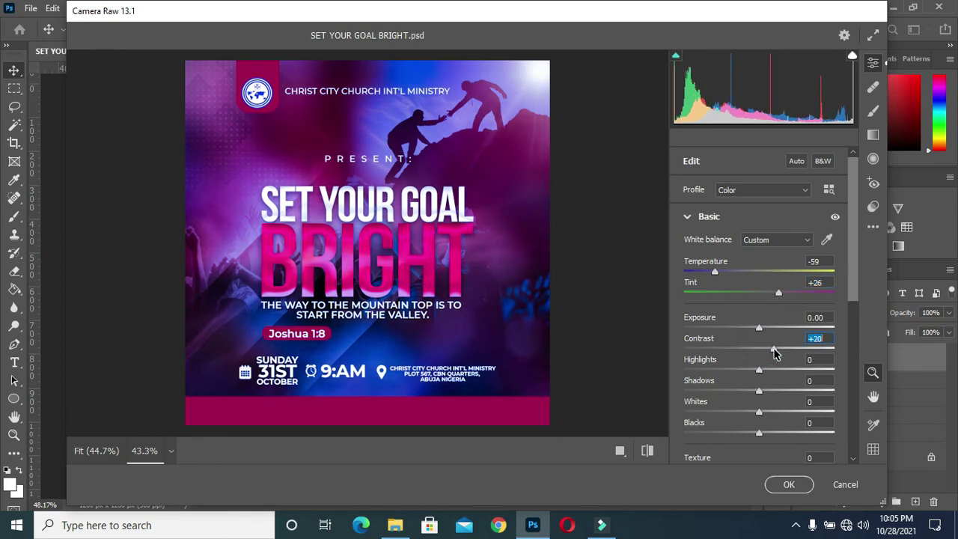
{"action": "scroll", "coordinate": [755, 407], "scroll_direction": "down", "scroll_amount": 3}
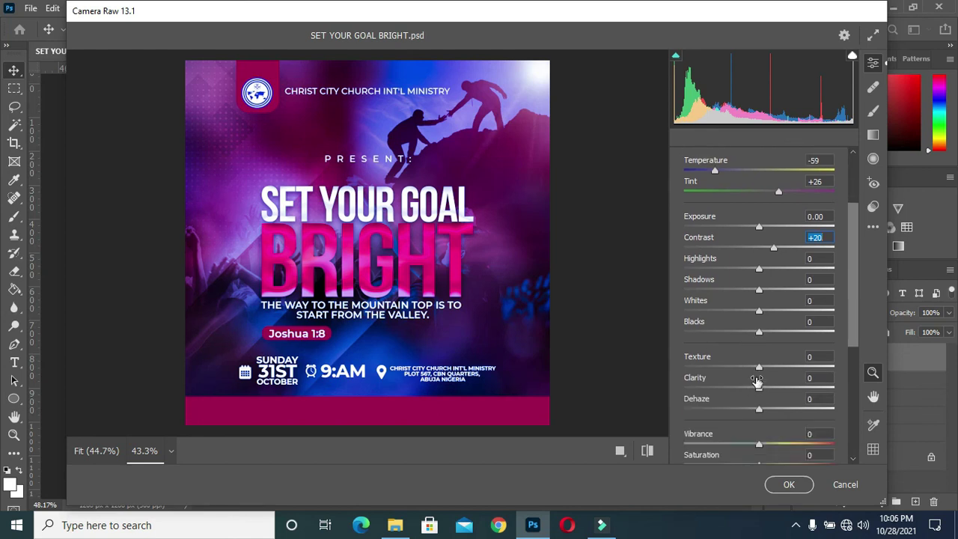
{"action": "left_click_drag", "start_coordinate": [759, 388], "coordinate": [766, 387]}
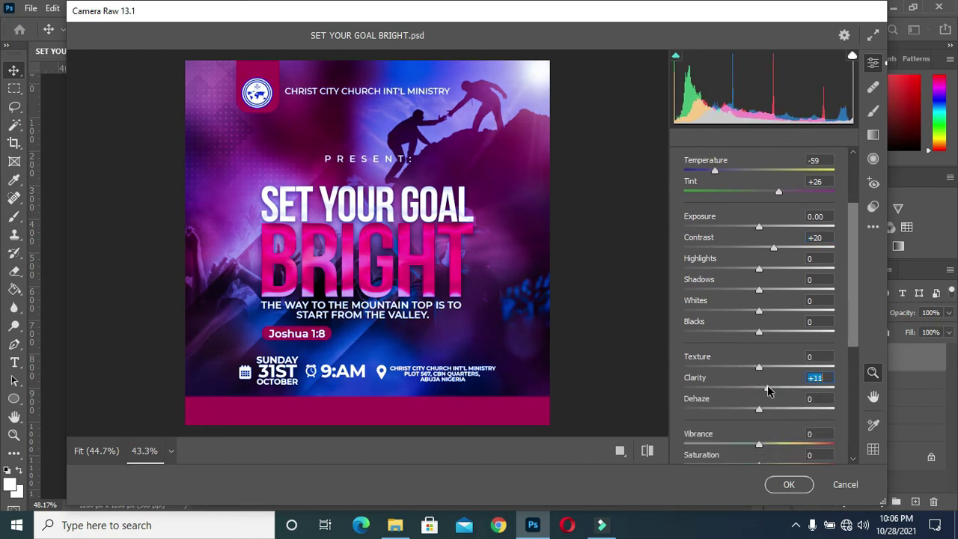
{"action": "scroll", "coordinate": [767, 389], "scroll_direction": "down", "scroll_amount": 2}
{"action": "mouse_move", "coordinate": [759, 377]}
{"action": "left_mouse_down"}
{"action": "mouse_move", "coordinate": [781, 377]}
{"action": "mouse_move", "coordinate": [755, 397]}
{"action": "mouse_move", "coordinate": [774, 380]}
{"action": "mouse_move", "coordinate": [765, 401]}
{"action": "left_mouse_up"}
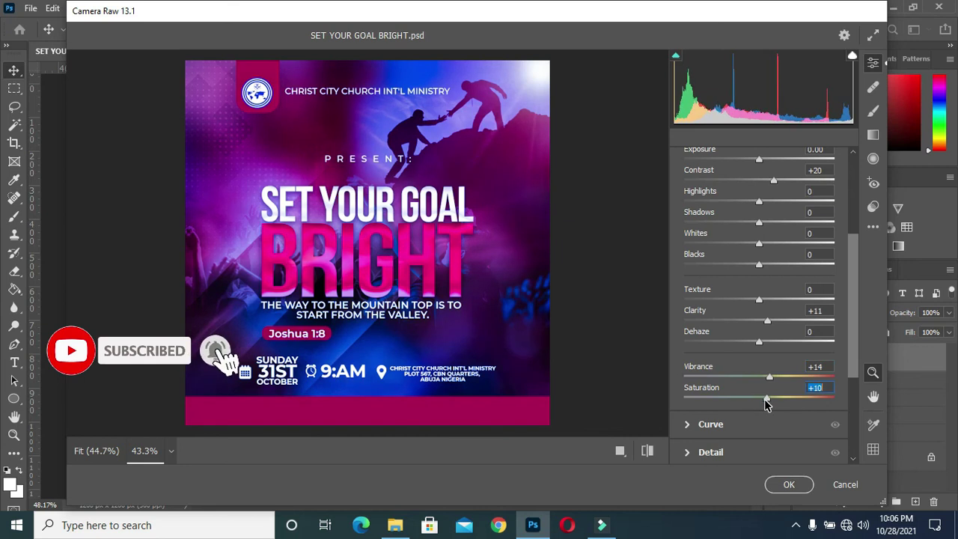
{"action": "left_click", "coordinate": [787, 485]}
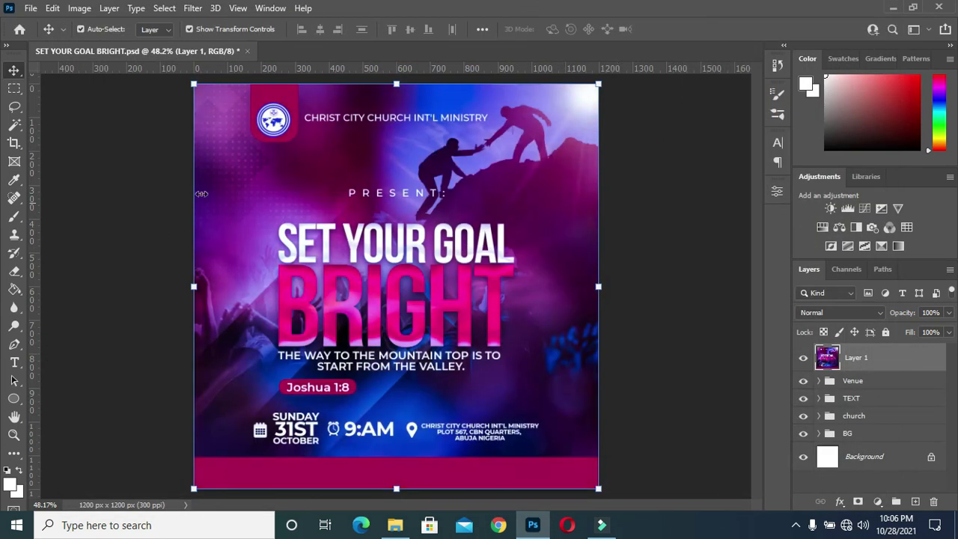